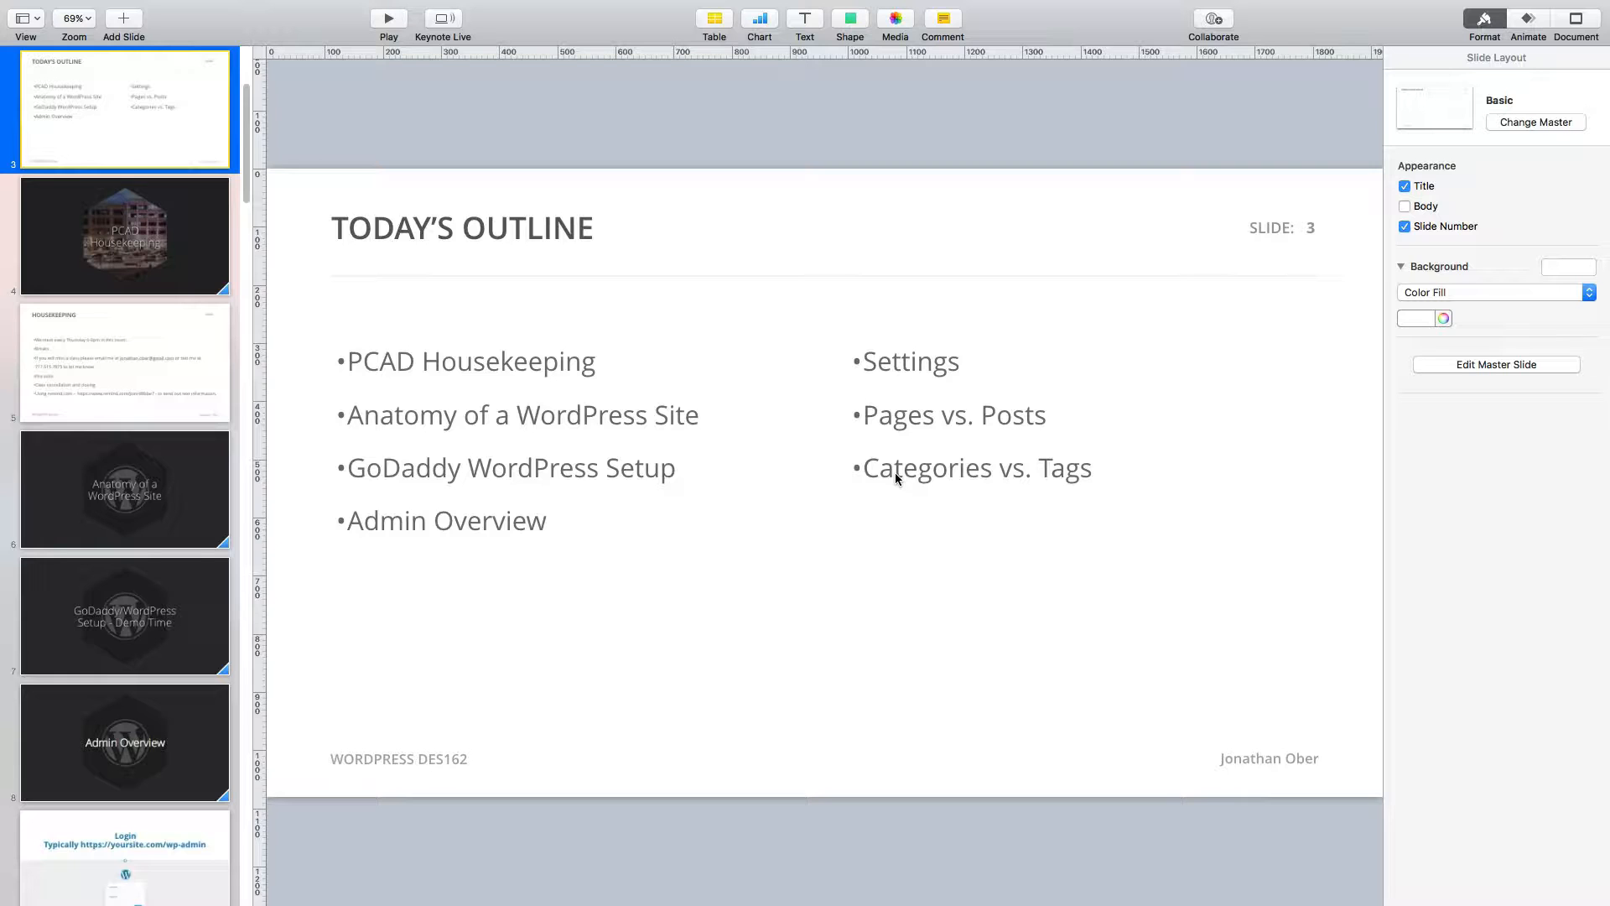
# Go to slide 6, 'Anatomy of a WordPress Site', in Keynote, then switch to the browser
pyautogui.click(62, 484)
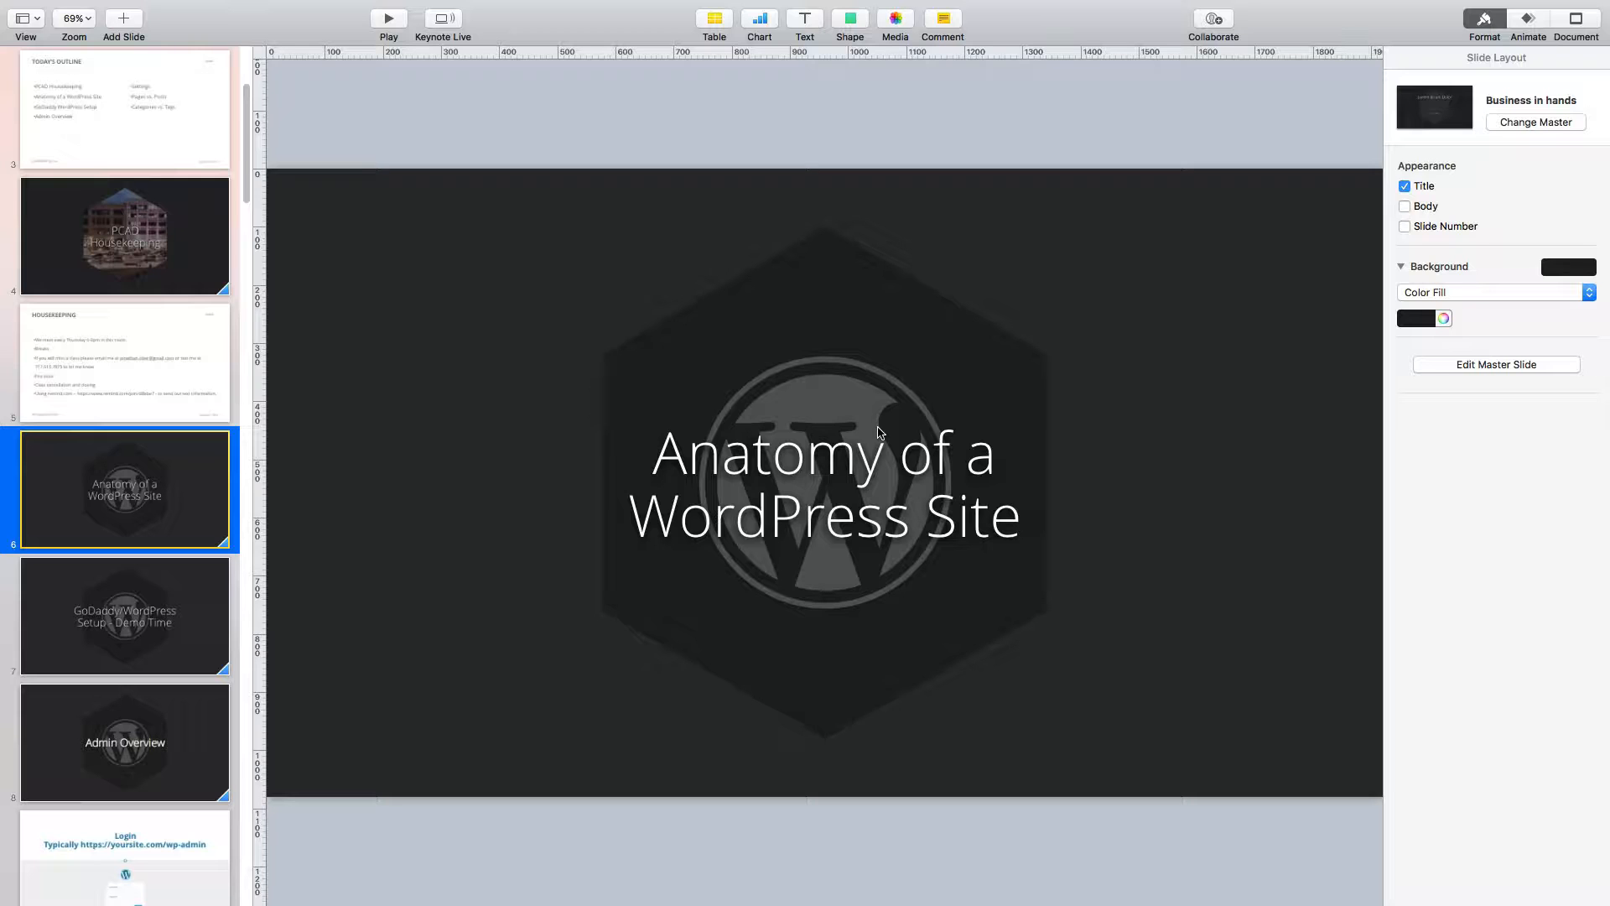
pyautogui.hotkey('ctrl', 'Right')
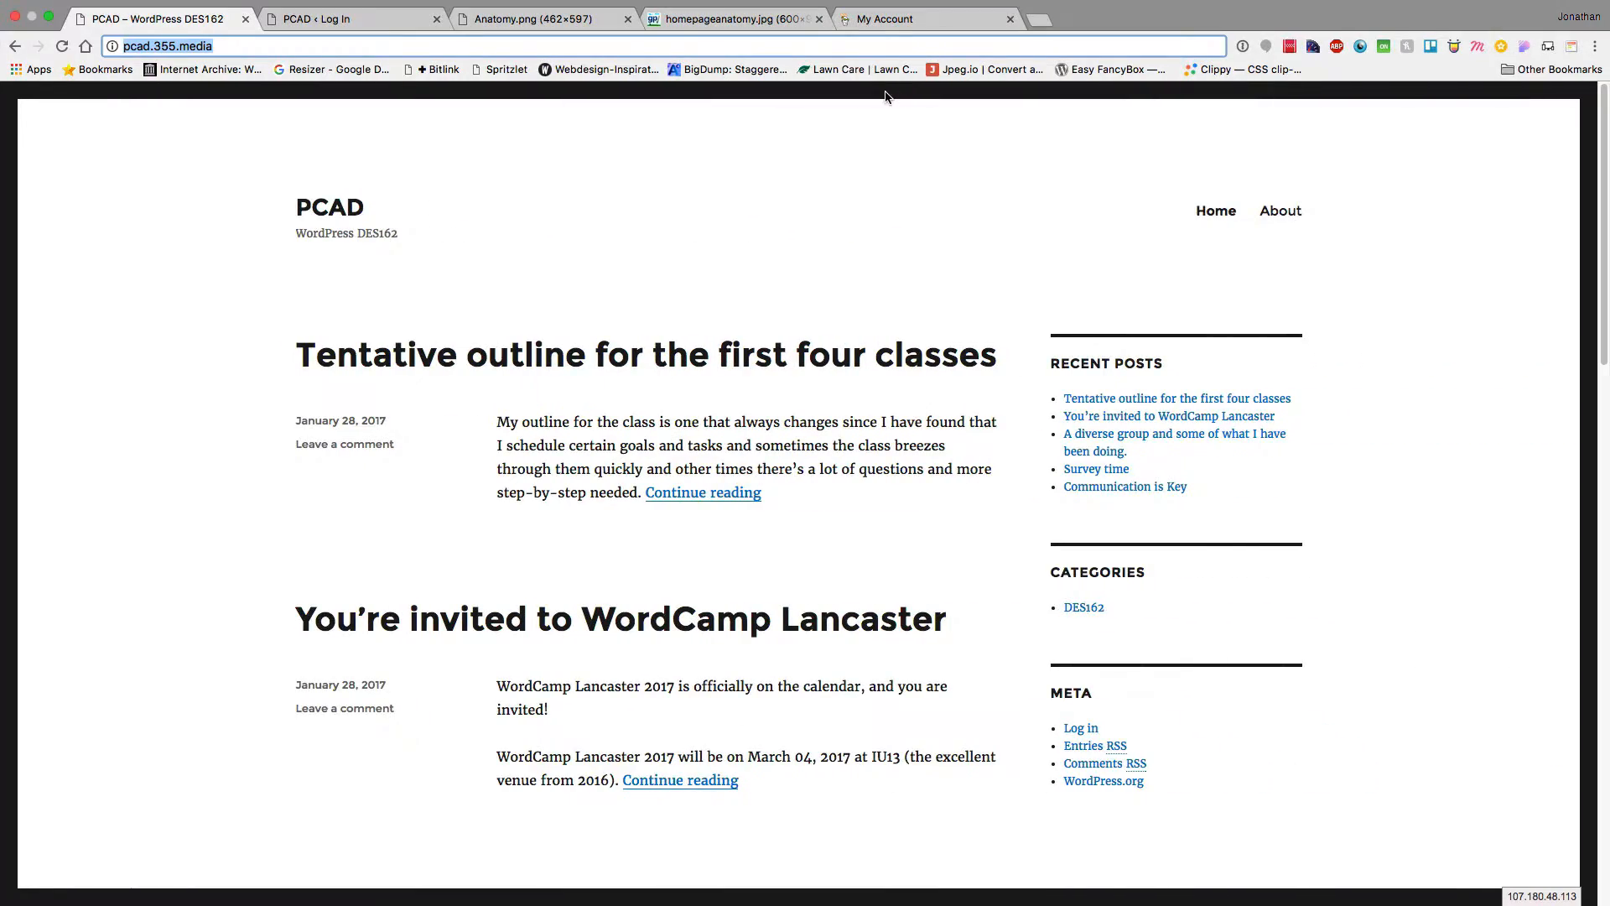
# Show the Anatomy.png diagram of logo, header, menu, content area, sidebar and footer
pyautogui.click(523, 18)
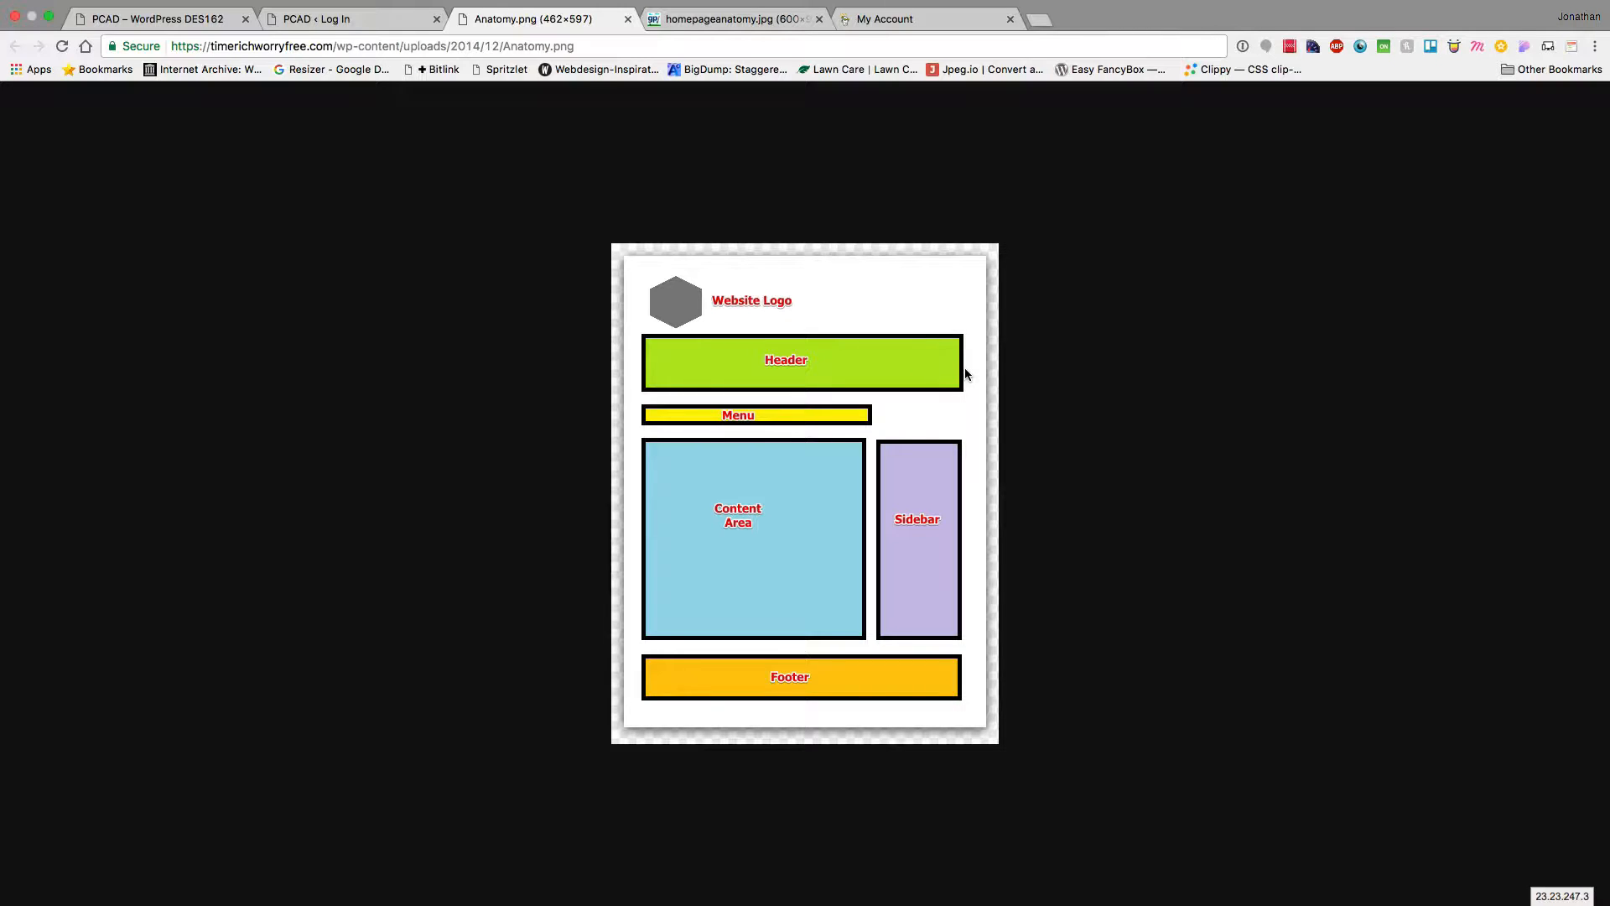
# Show the numbered homepageanatomy.jpg diagram, then close the Anatomy.png tab
pyautogui.click(710, 18)
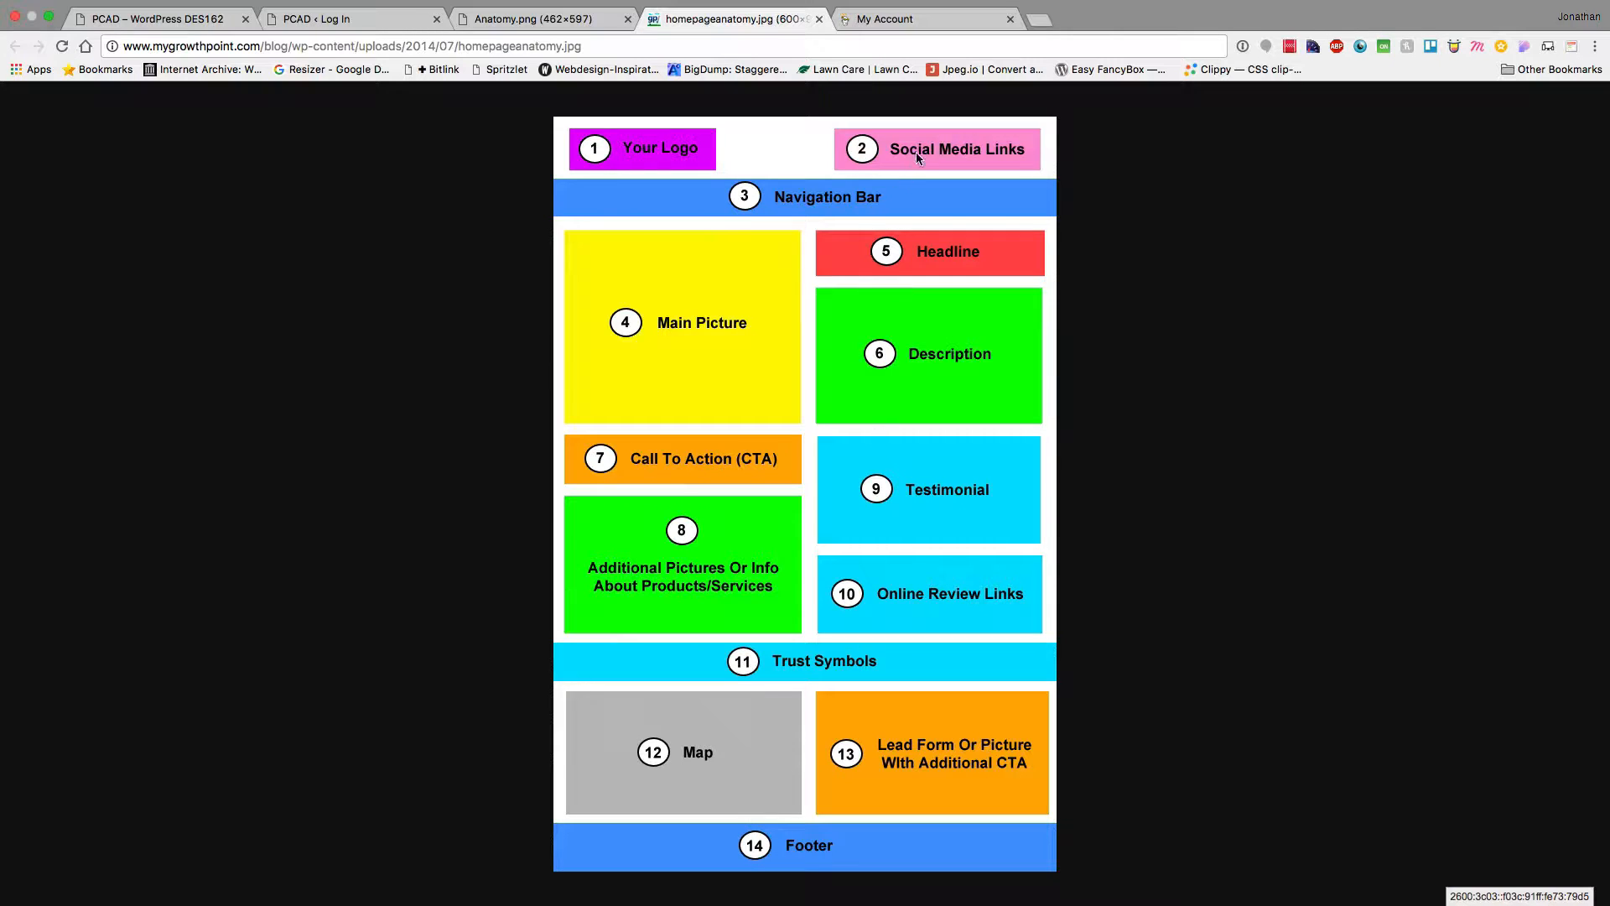
pyautogui.click(629, 19)
# Close homepageanatomy, advance Keynote to the Demo Time slide, and open GoDaddy's Web Hosting accounts
pyautogui.click(629, 19)
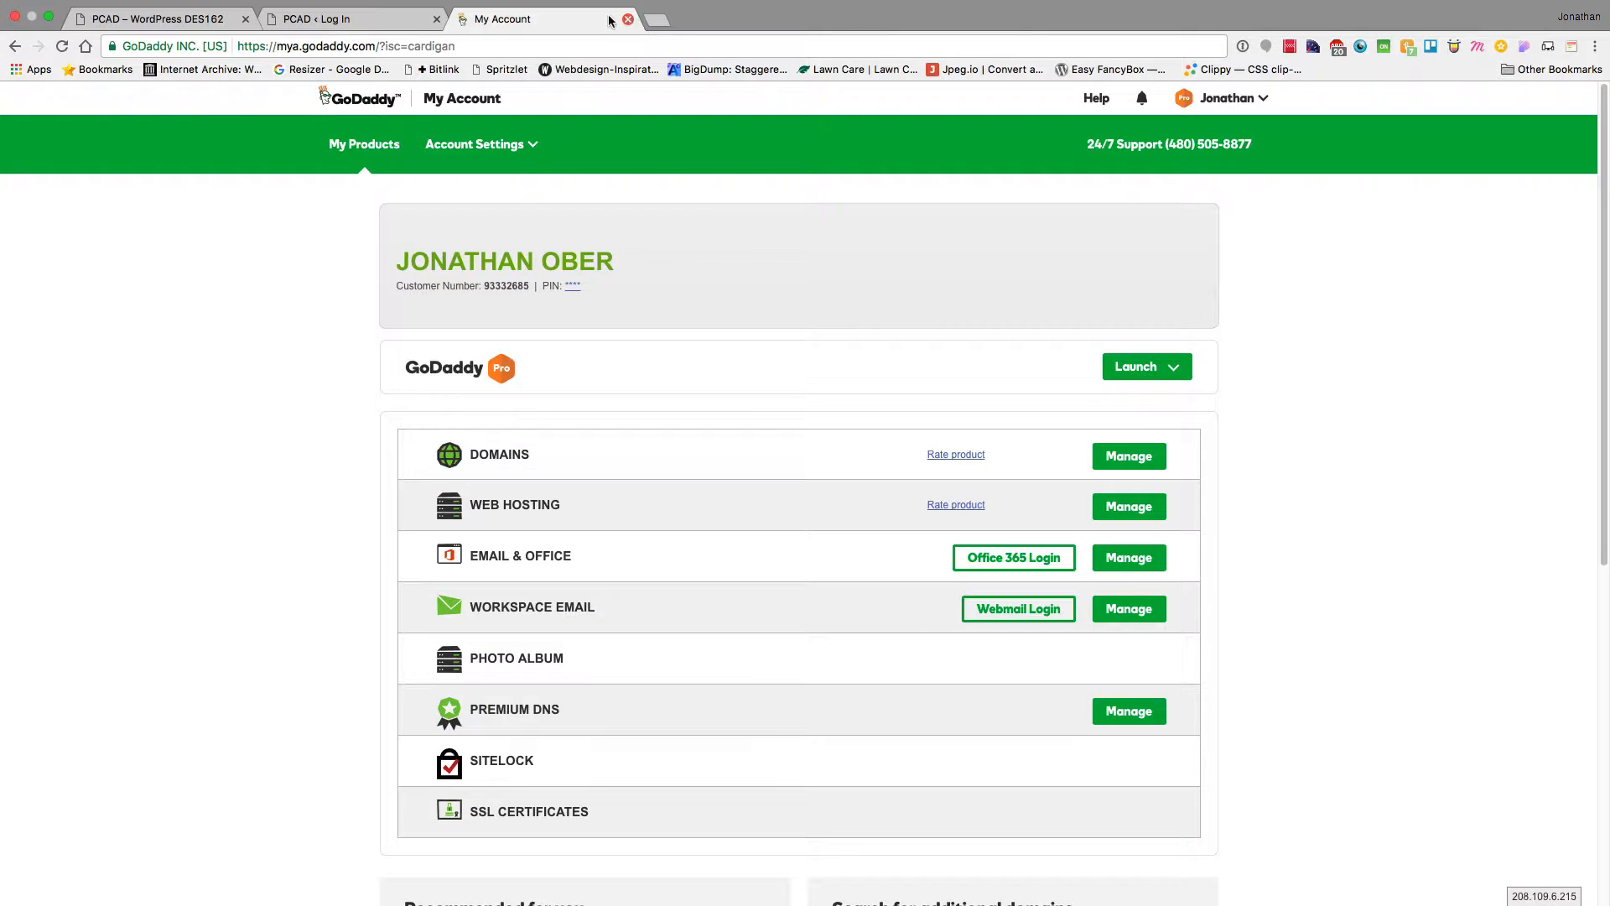
pyautogui.press('super+Tab')
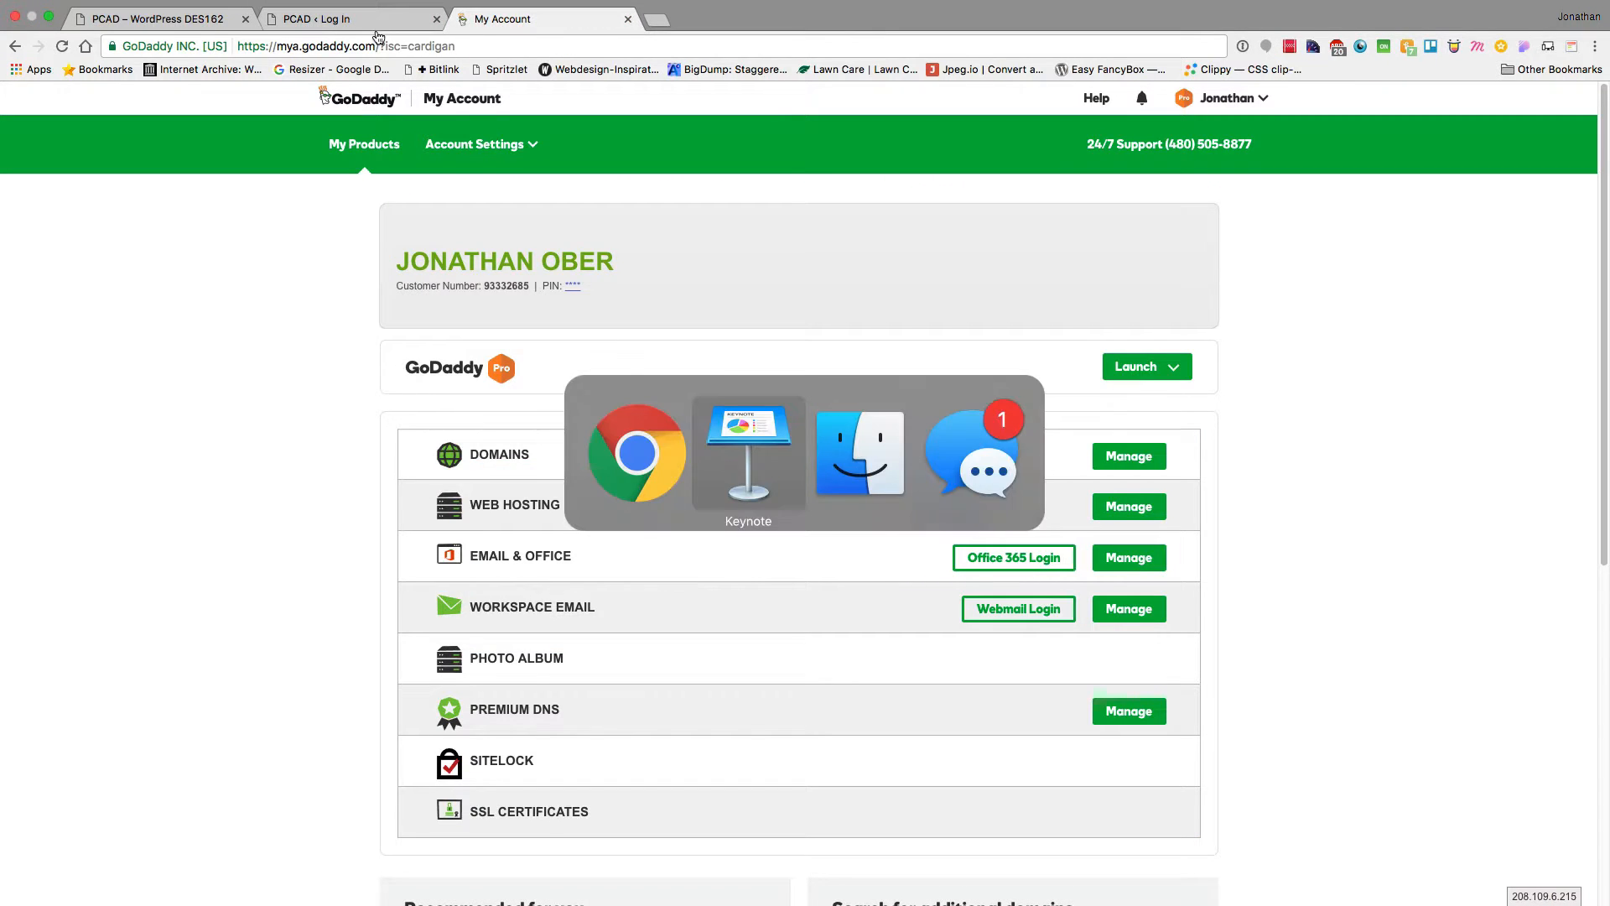
pyautogui.click(139, 595)
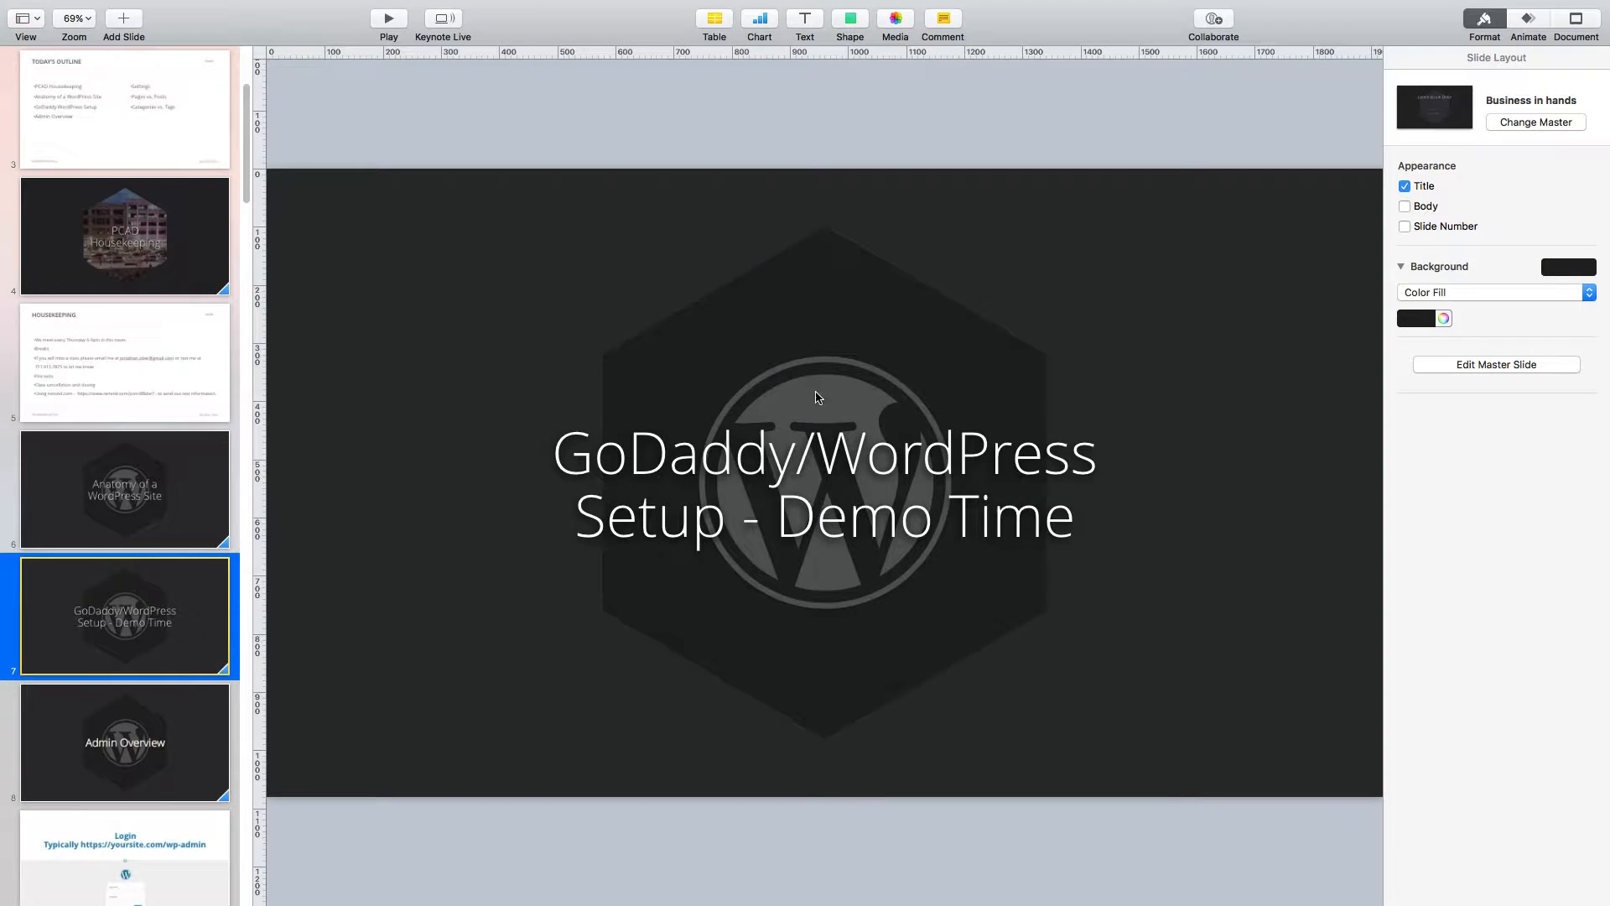
pyautogui.press('super+Tab')
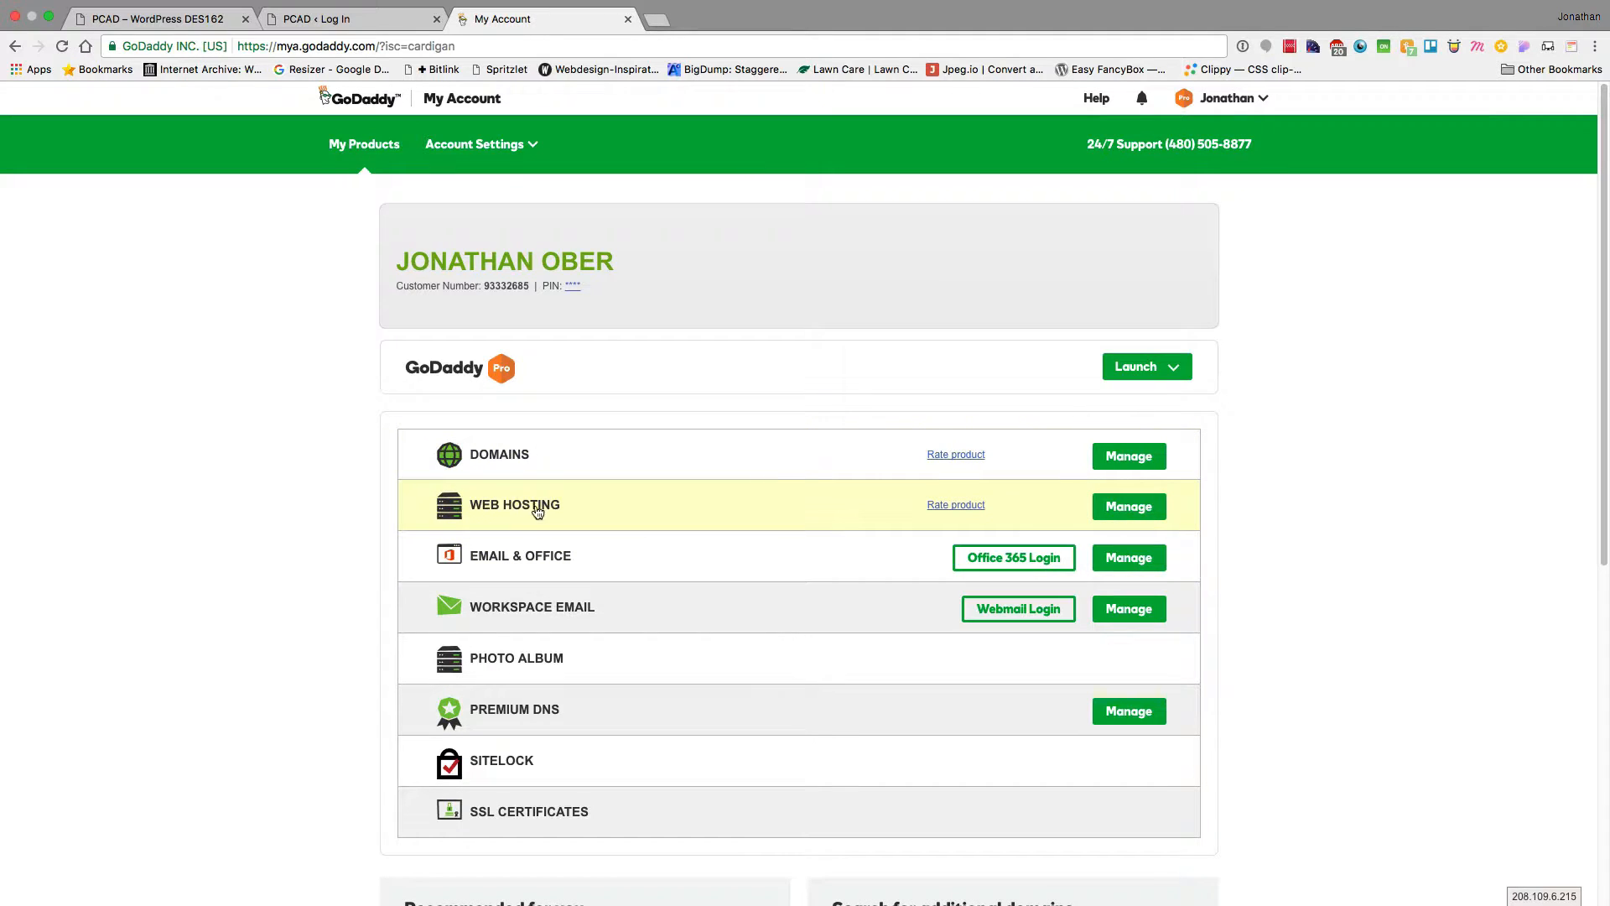
pyautogui.click(1144, 515)
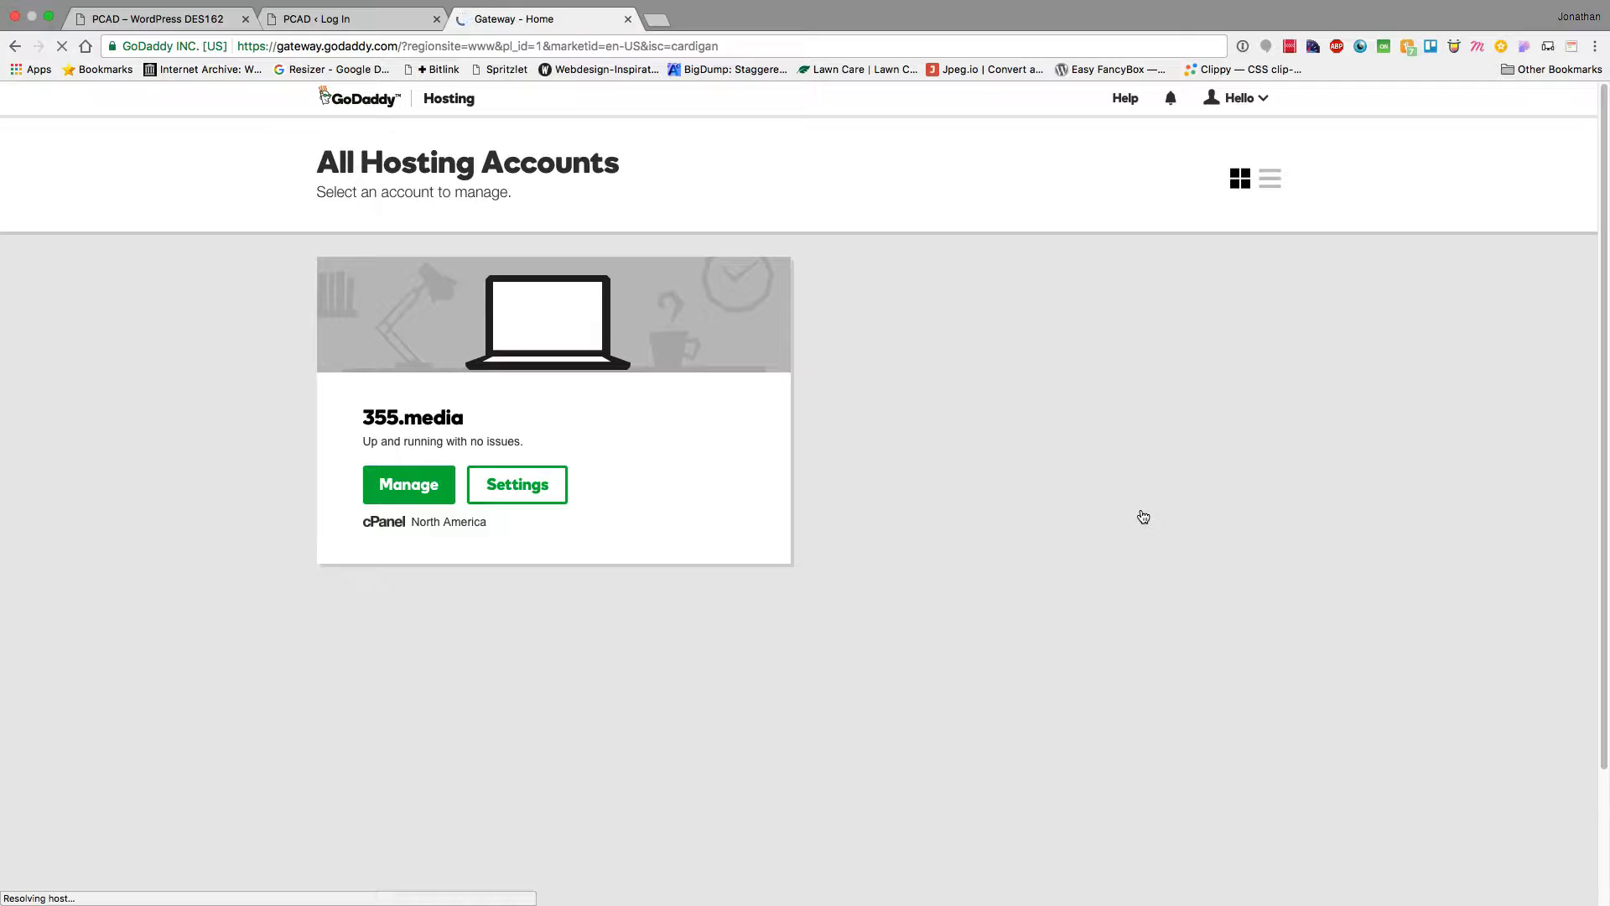
# Manage the 355.media hosting account and open Subdomains under Domains in cPanel
pyautogui.click(401, 482)
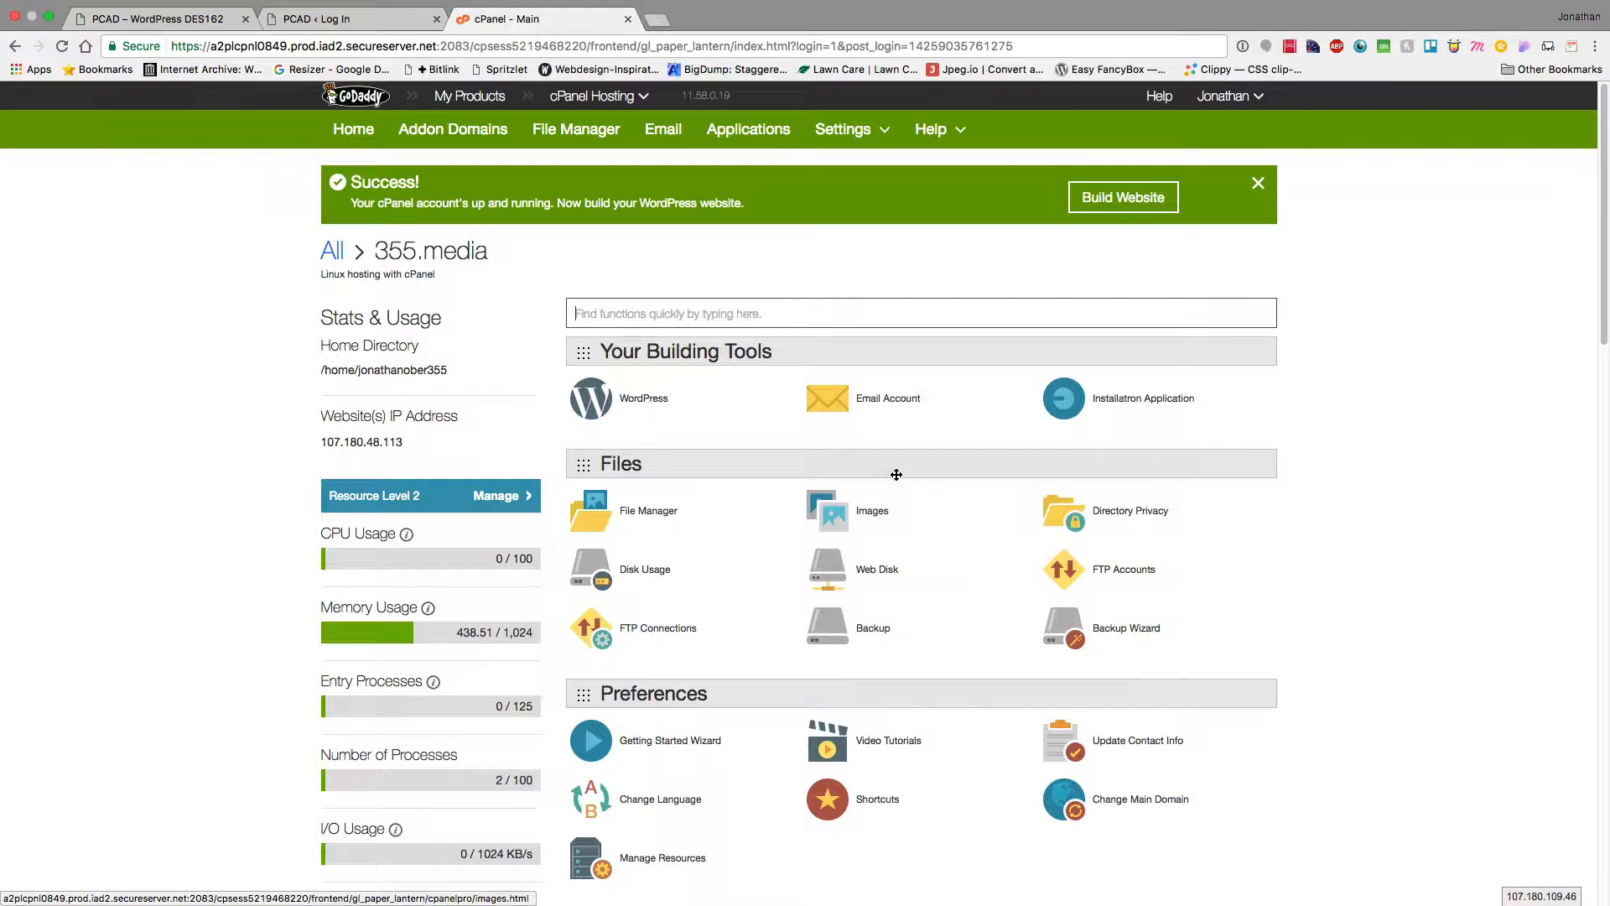
pyautogui.scroll(-10, 878, 585)
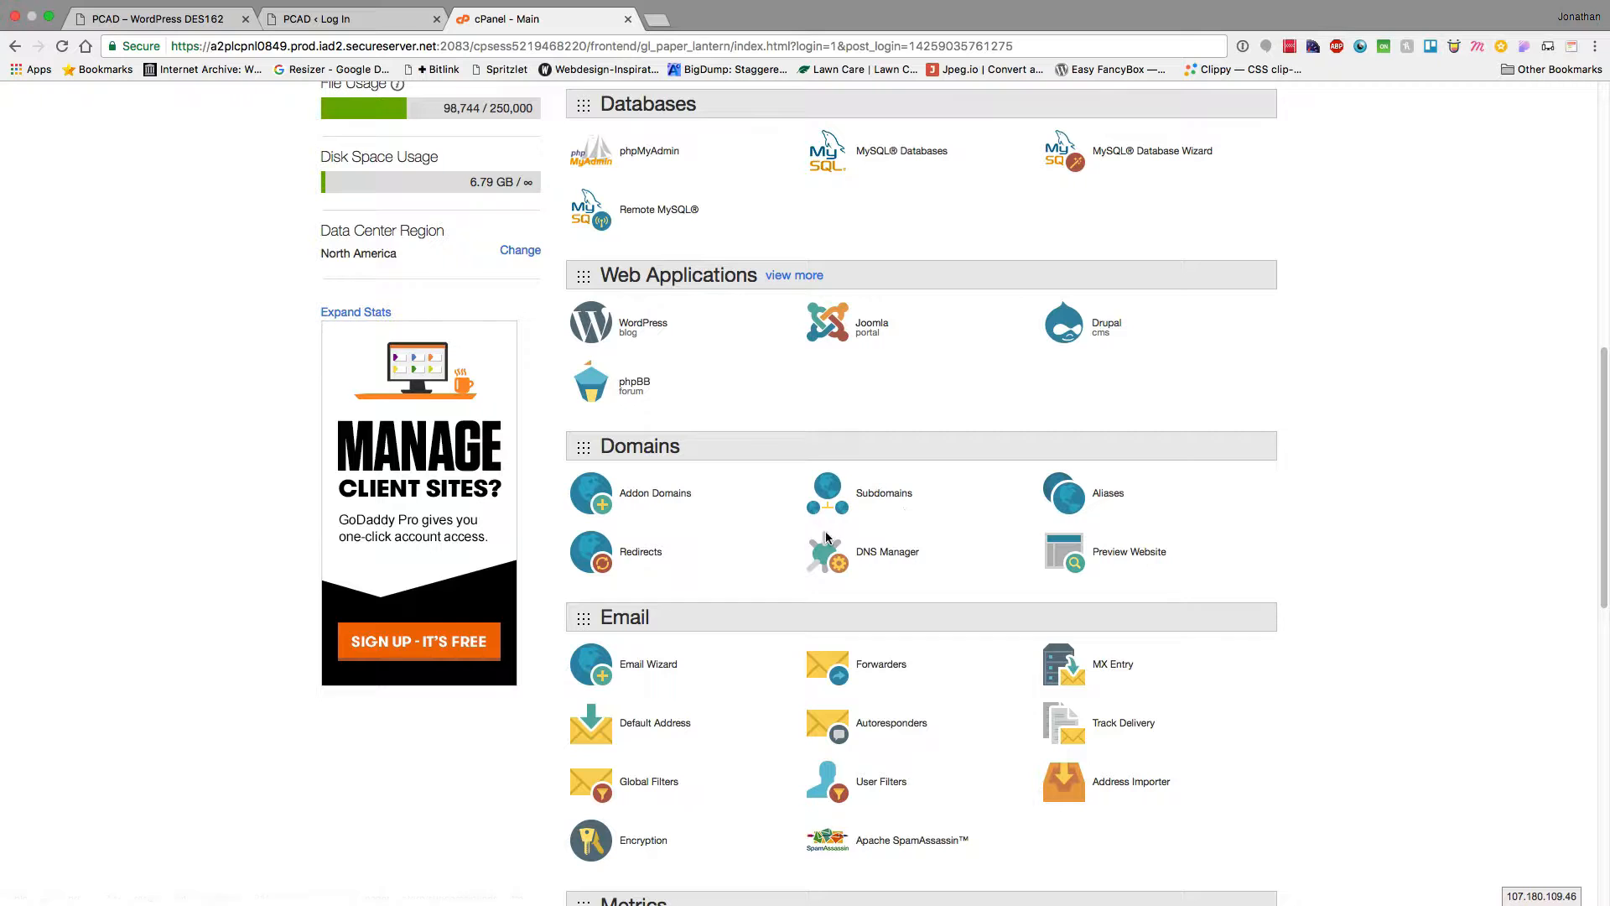
pyautogui.scroll(10, 704, 289)
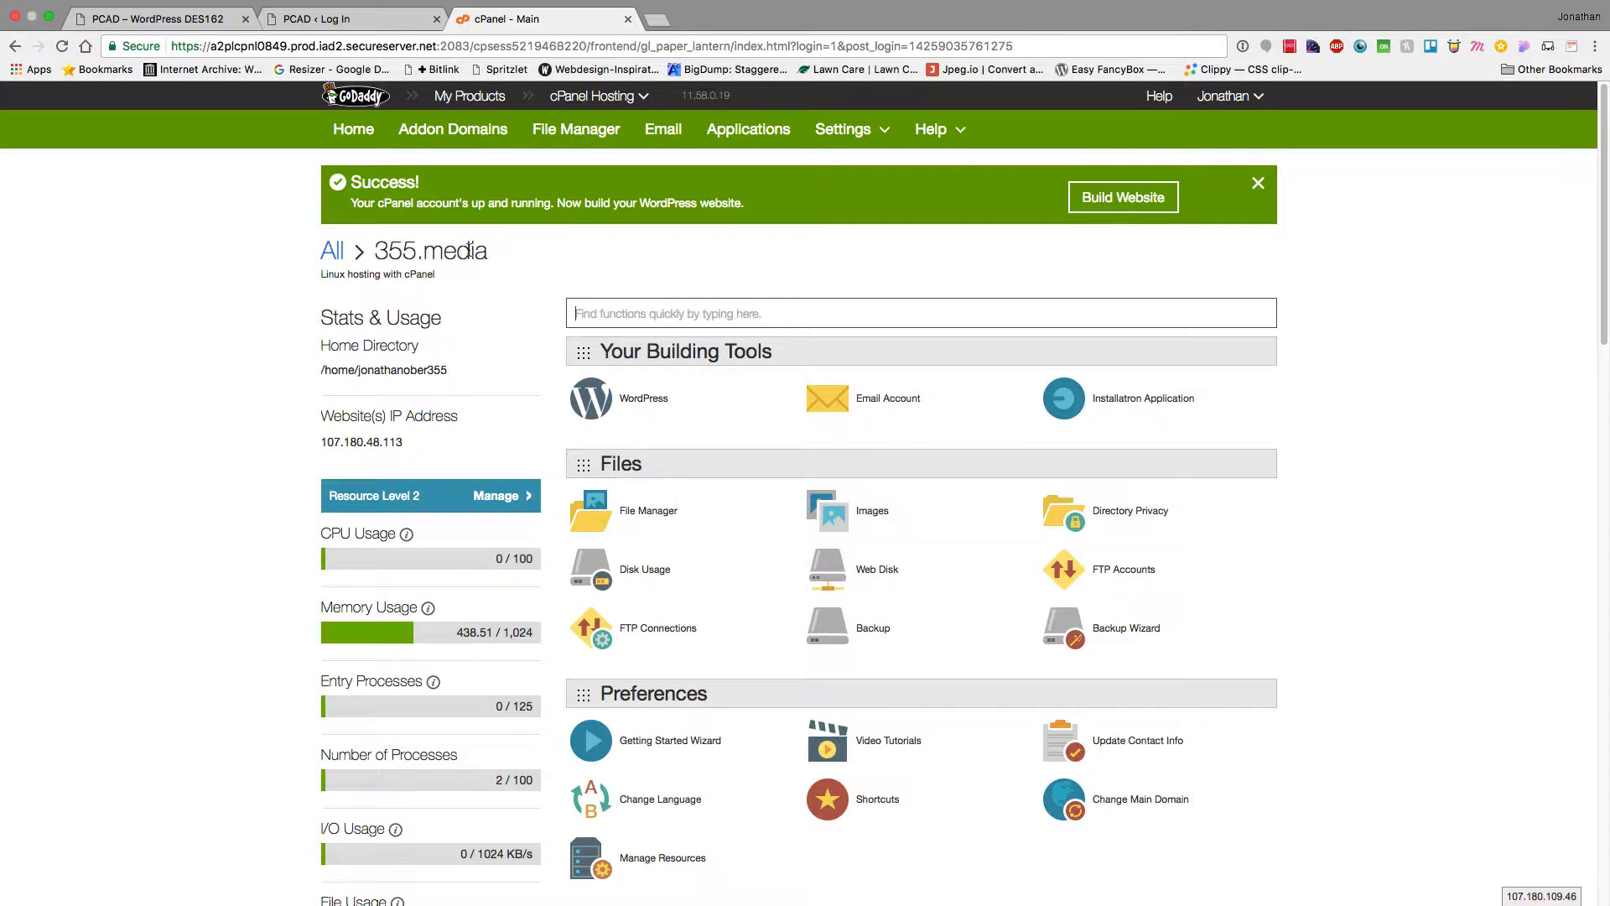
pyautogui.scroll(-12, 840, 247)
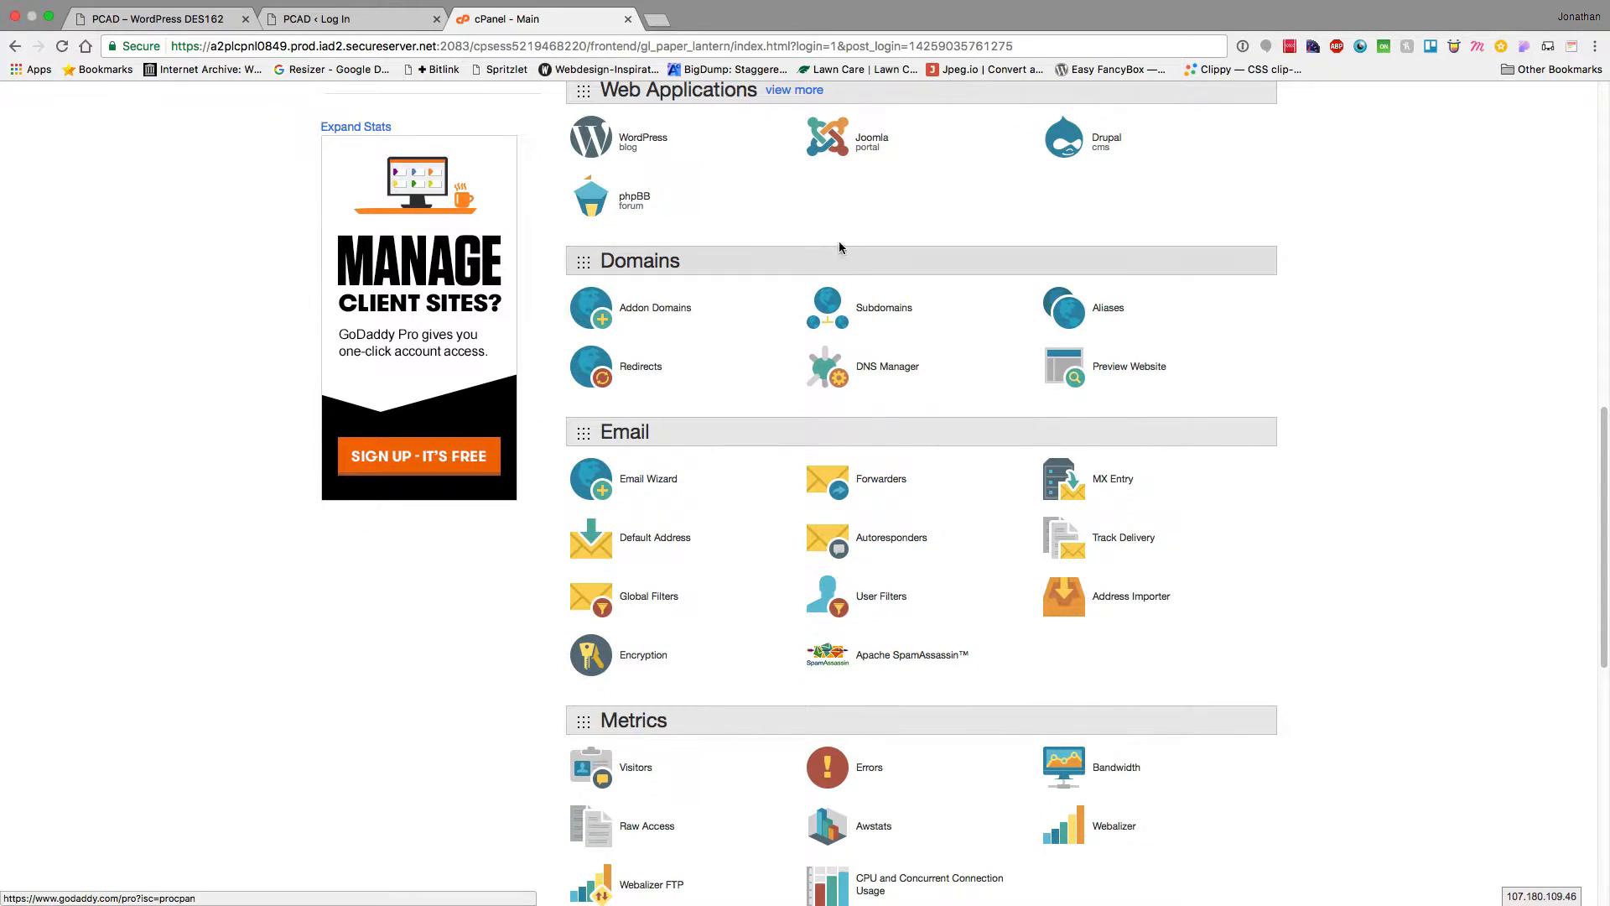
pyautogui.click(899, 313)
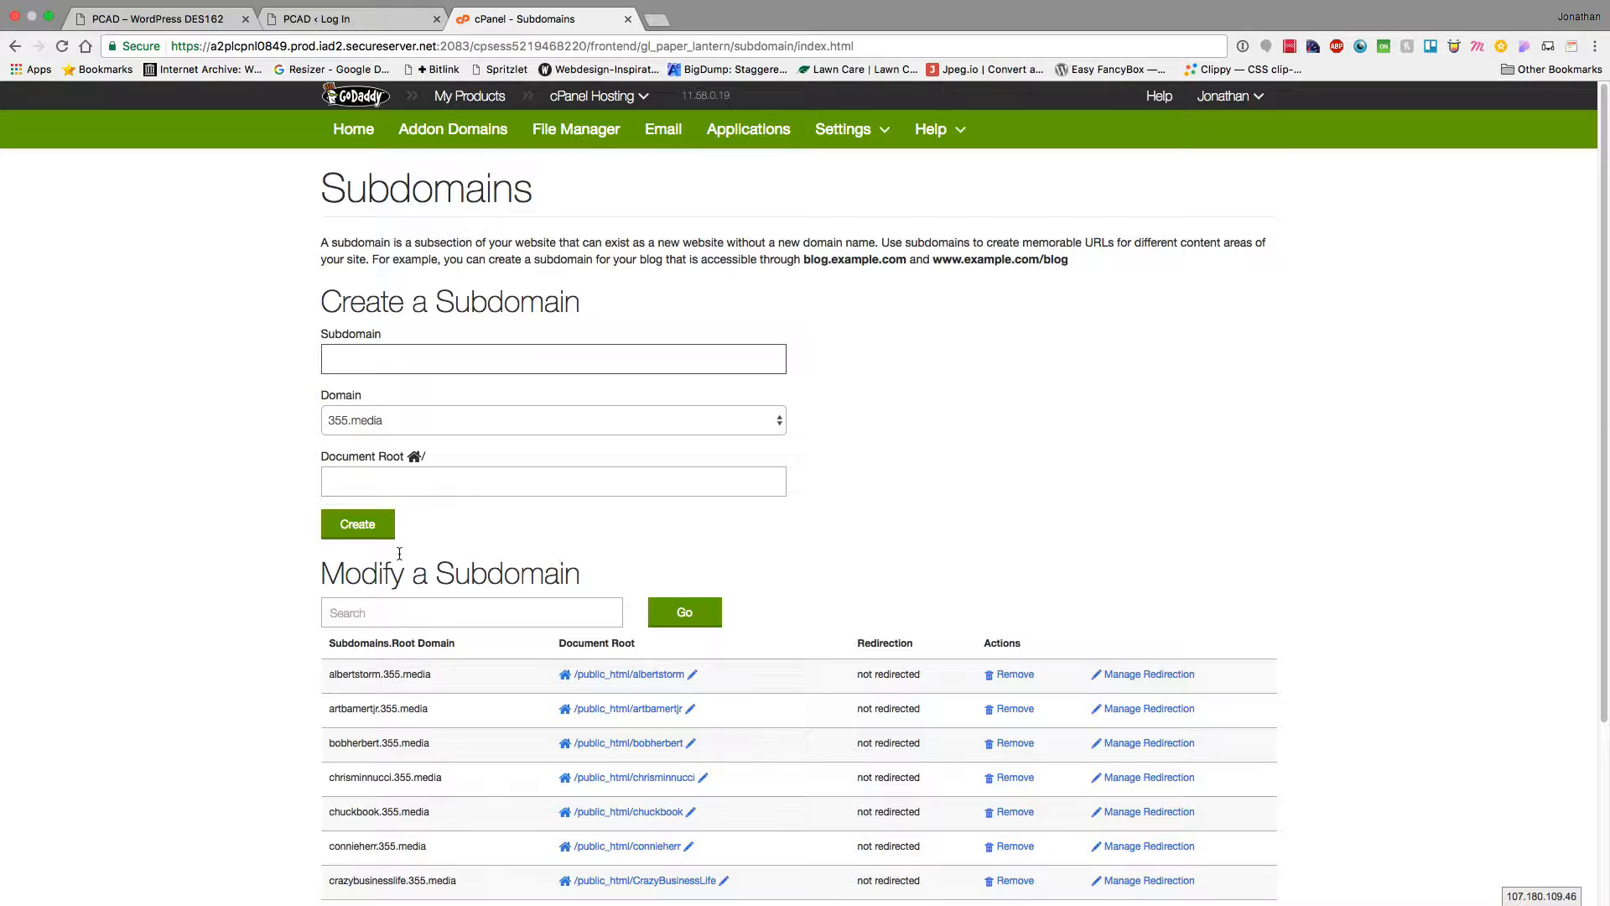
# Enter subdomain albertstorm2 on 355.media with document root public_html/albertstorm2
pyautogui.click(404, 479)
pyautogui.click(350, 369)
pyautogui.write('albert')
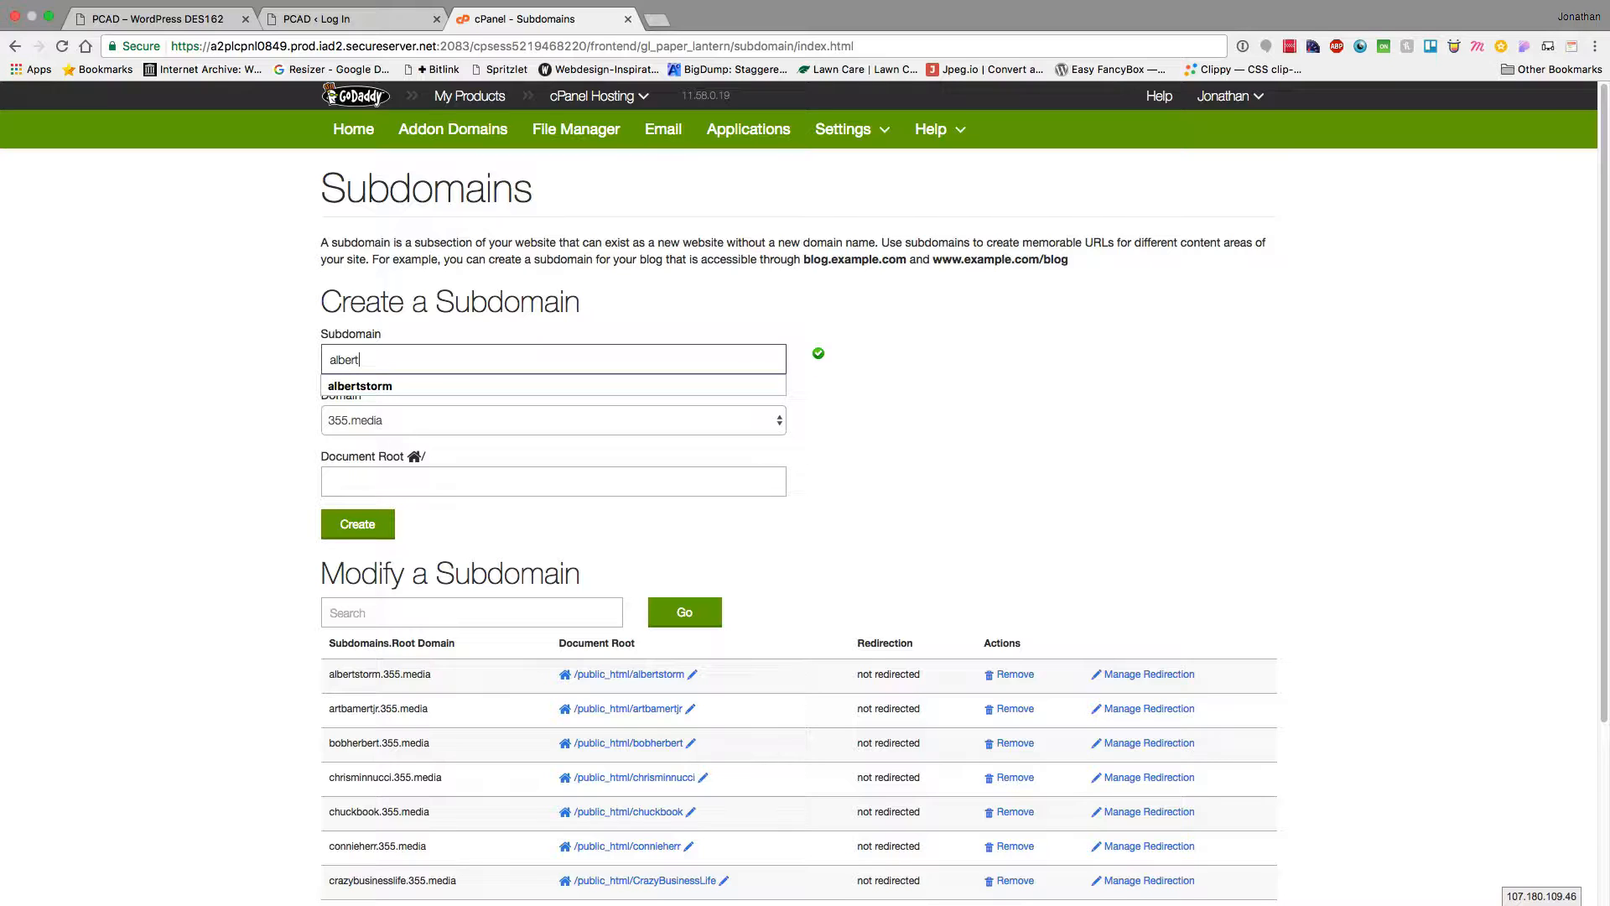
pyautogui.press('Down')
pyautogui.press('Return')
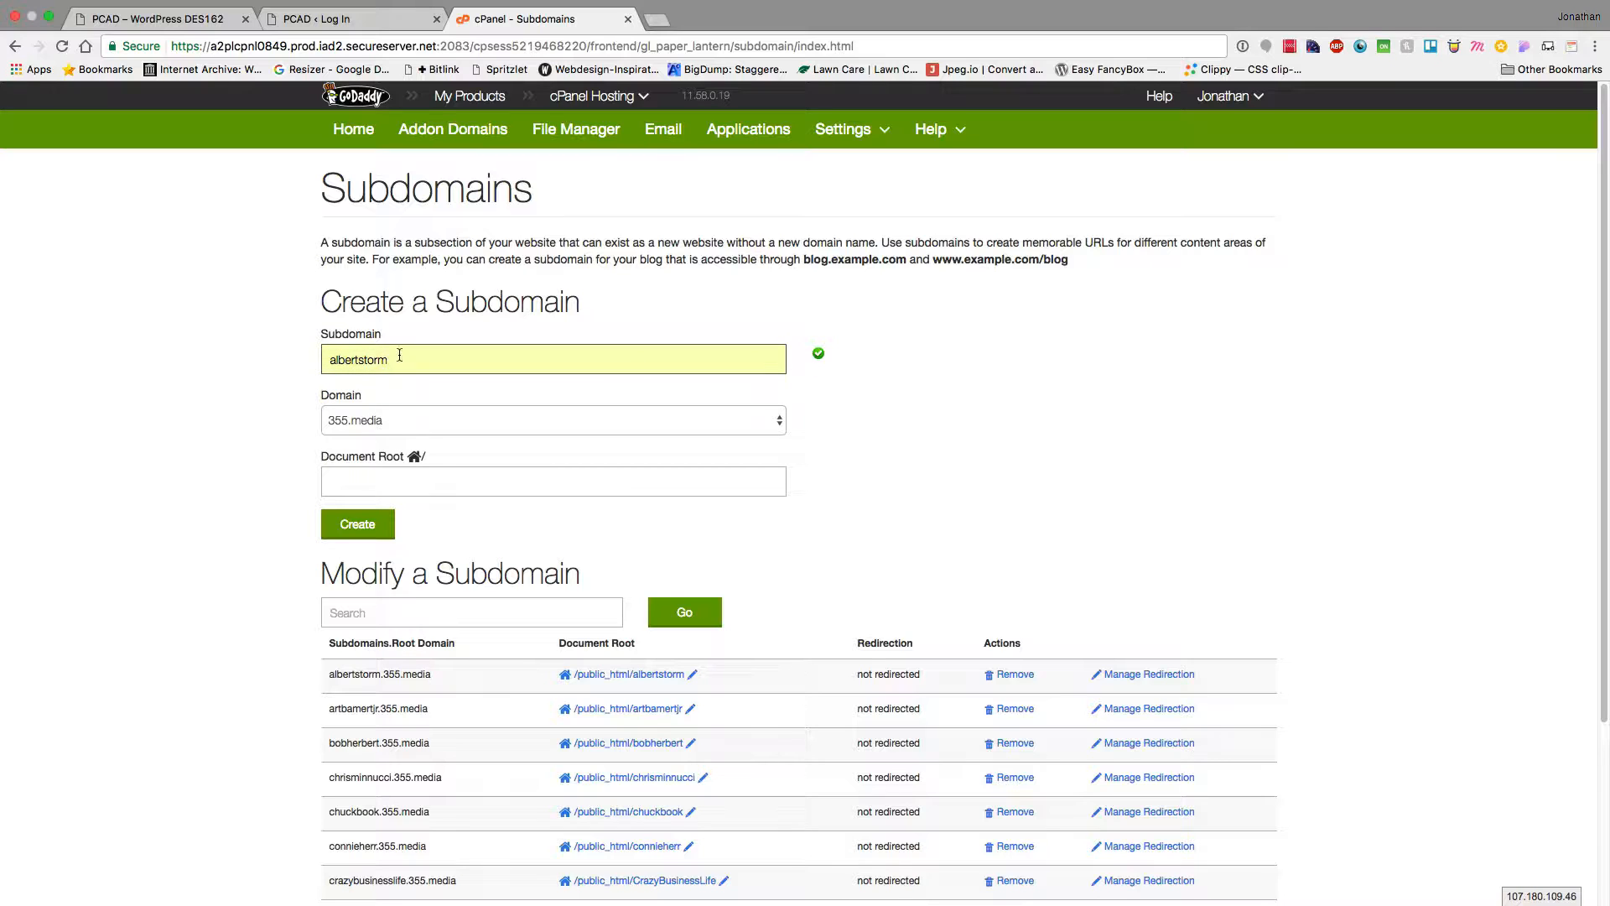
pyautogui.write('2')
pyautogui.press('Tab')
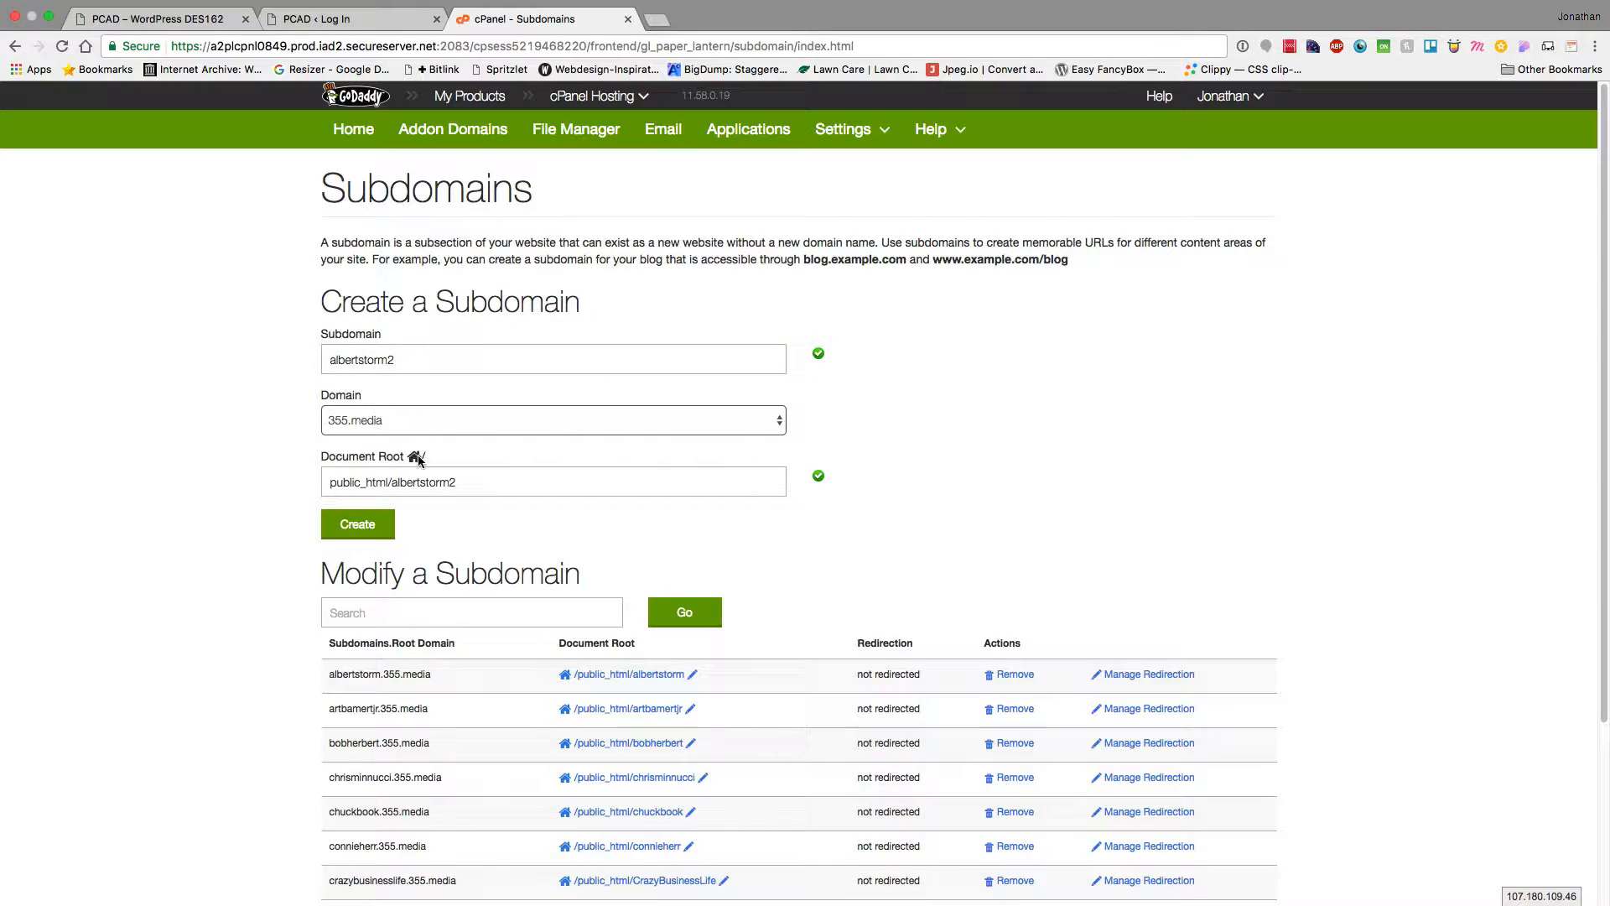
pyautogui.moveTo(392, 482); pyautogui.dragTo(477, 479)
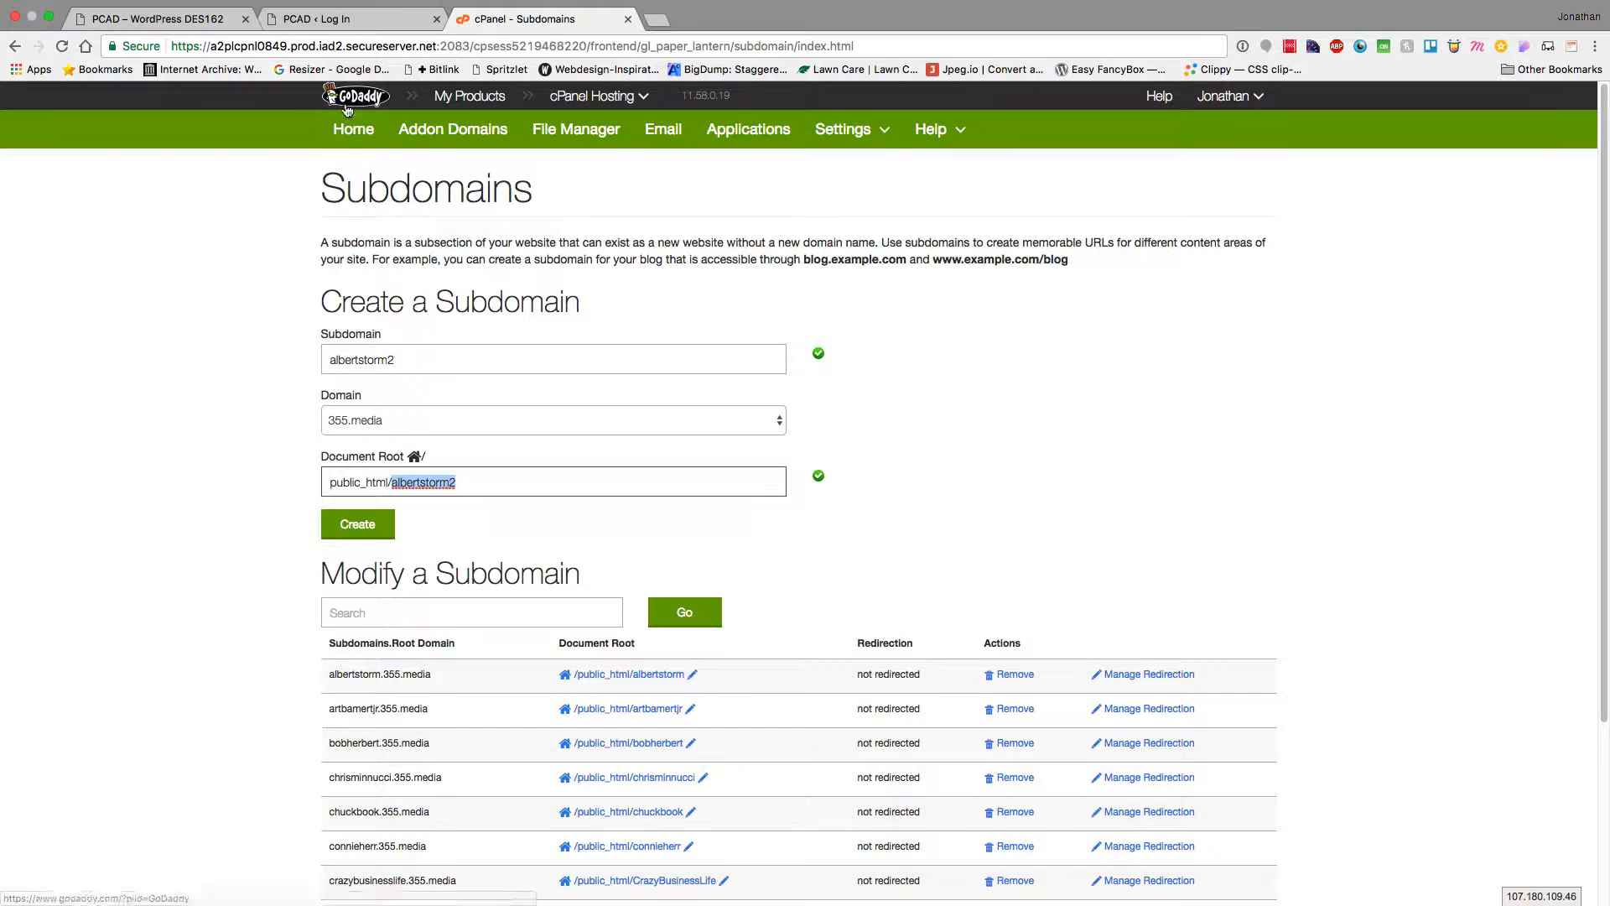
# Return to cPanel Home and open WordPress under Web Applications
pyautogui.click(360, 144)
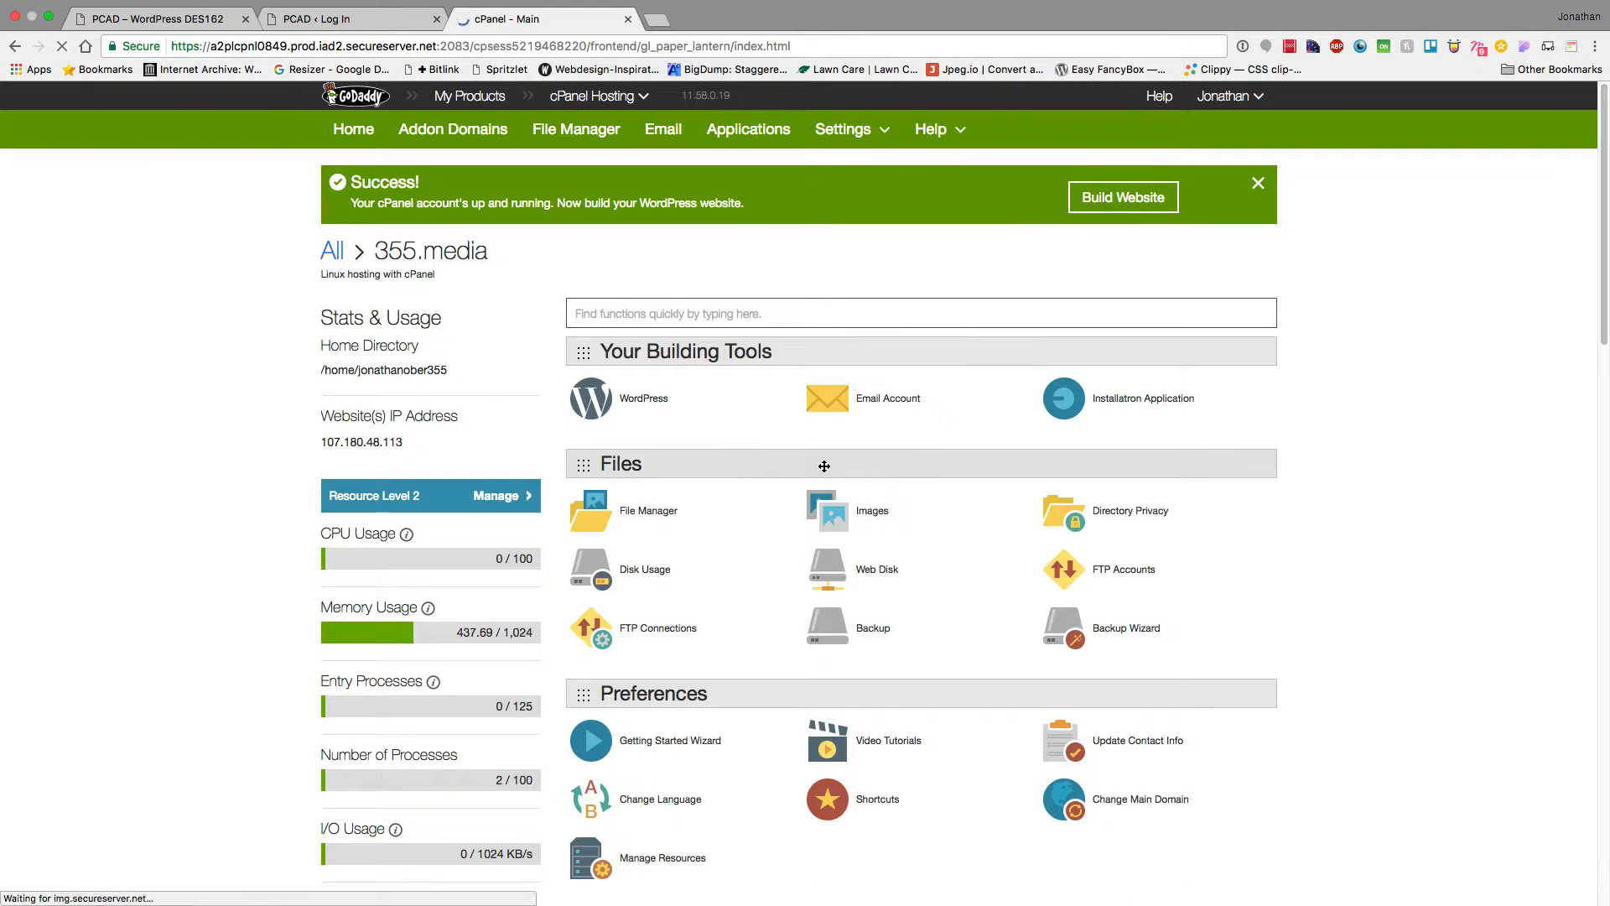
pyautogui.scroll(-10, 824, 466)
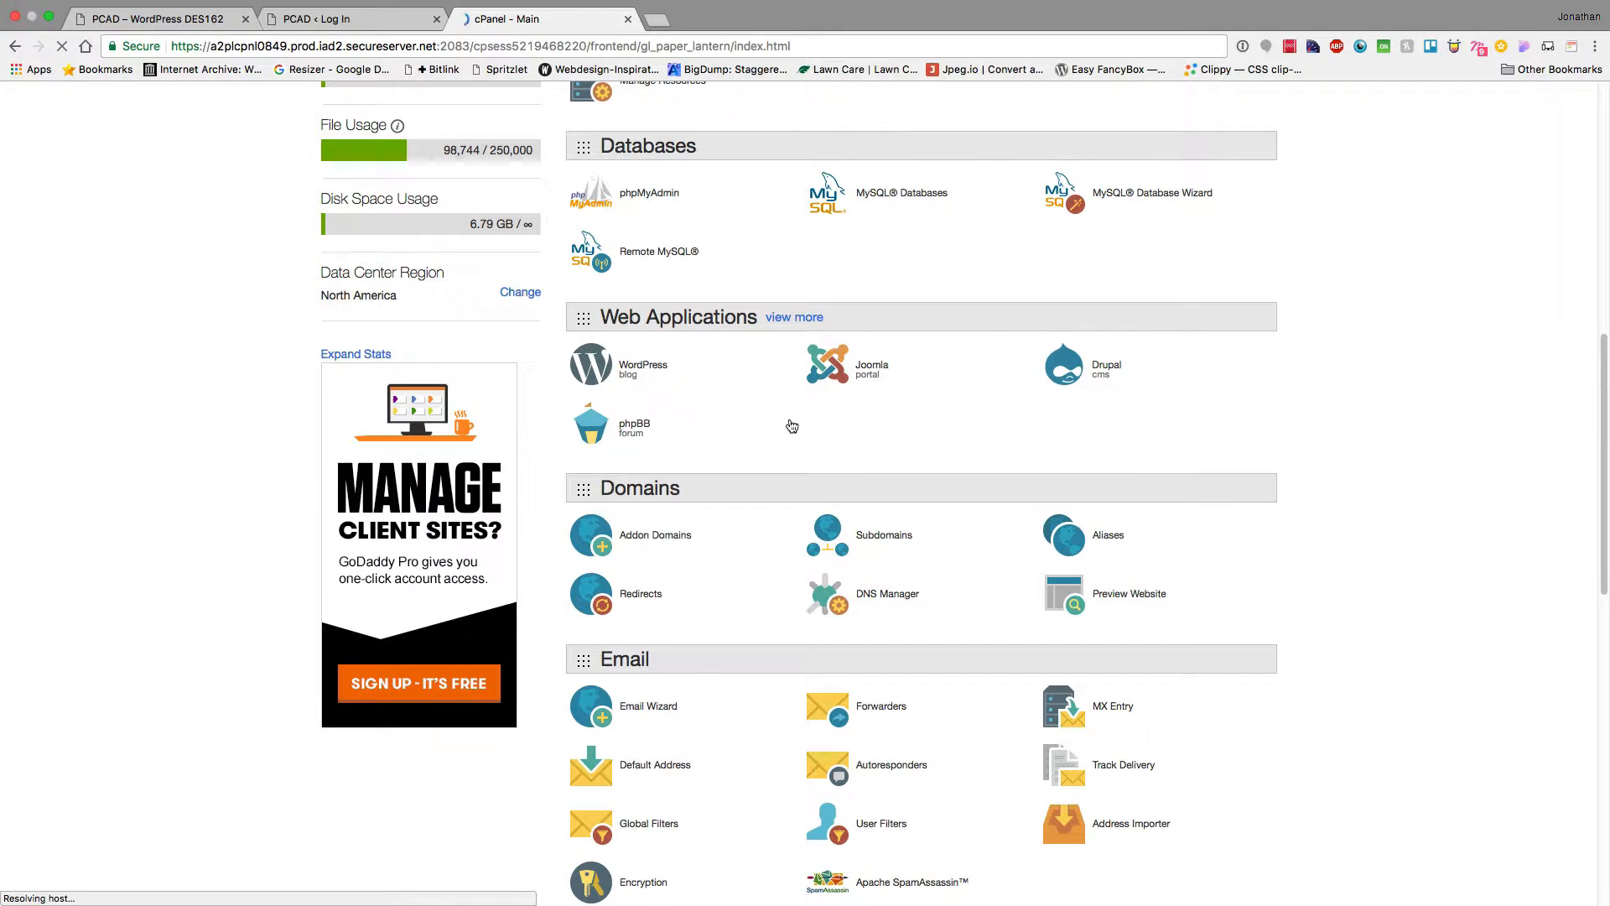
pyautogui.click(591, 364)
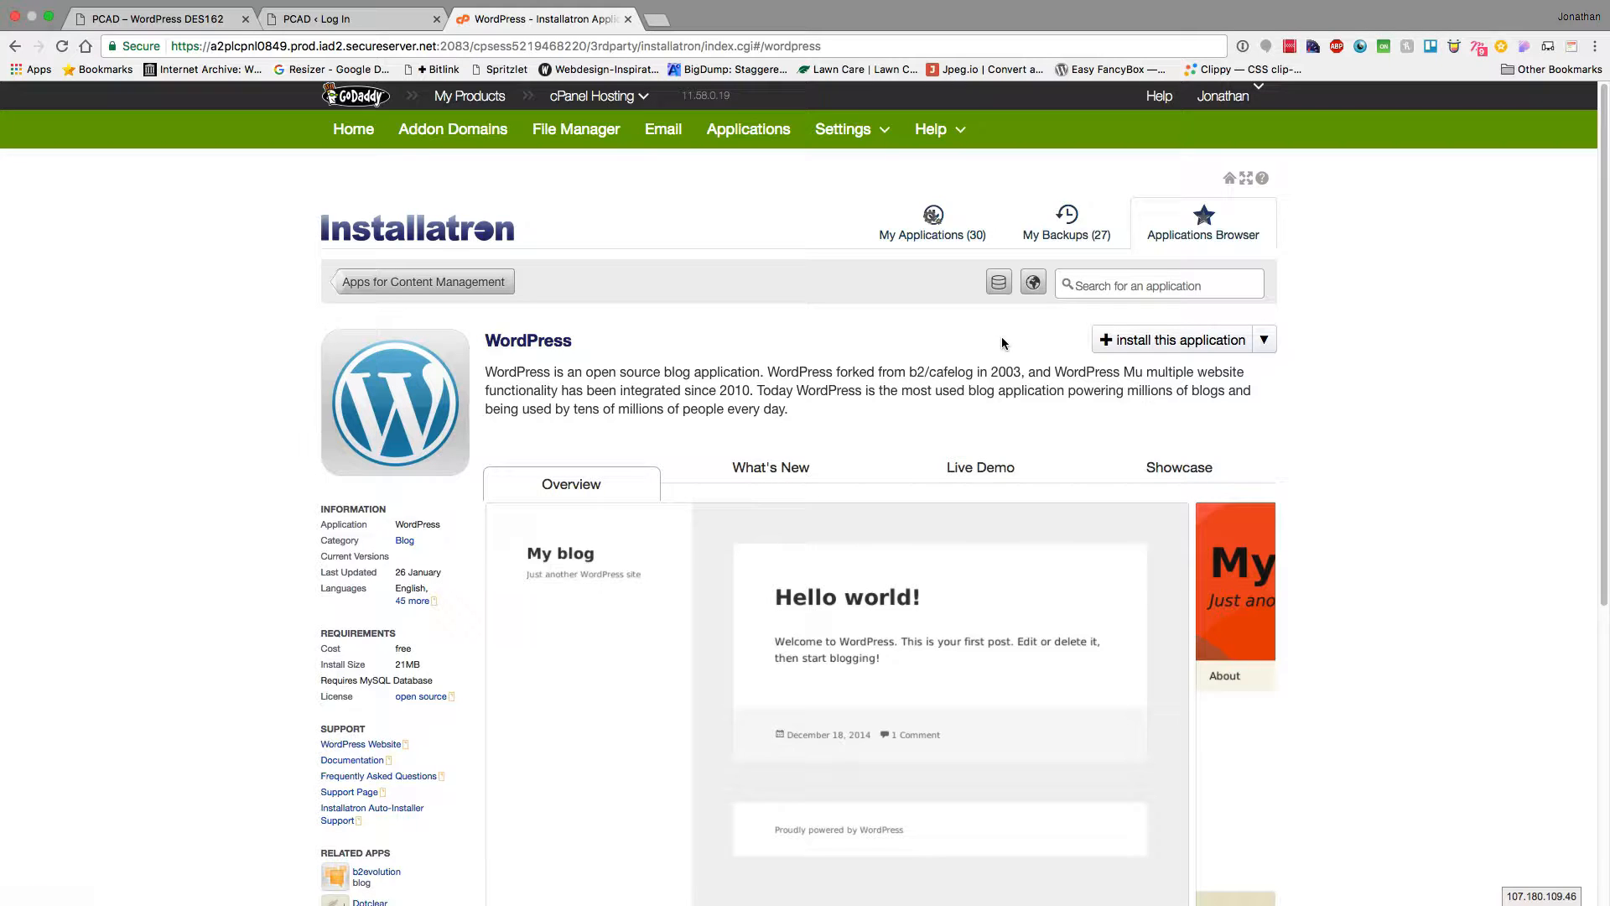
# Start a new WordPress install on albertstorm.355.media with the directory left blank
pyautogui.click(1189, 347)
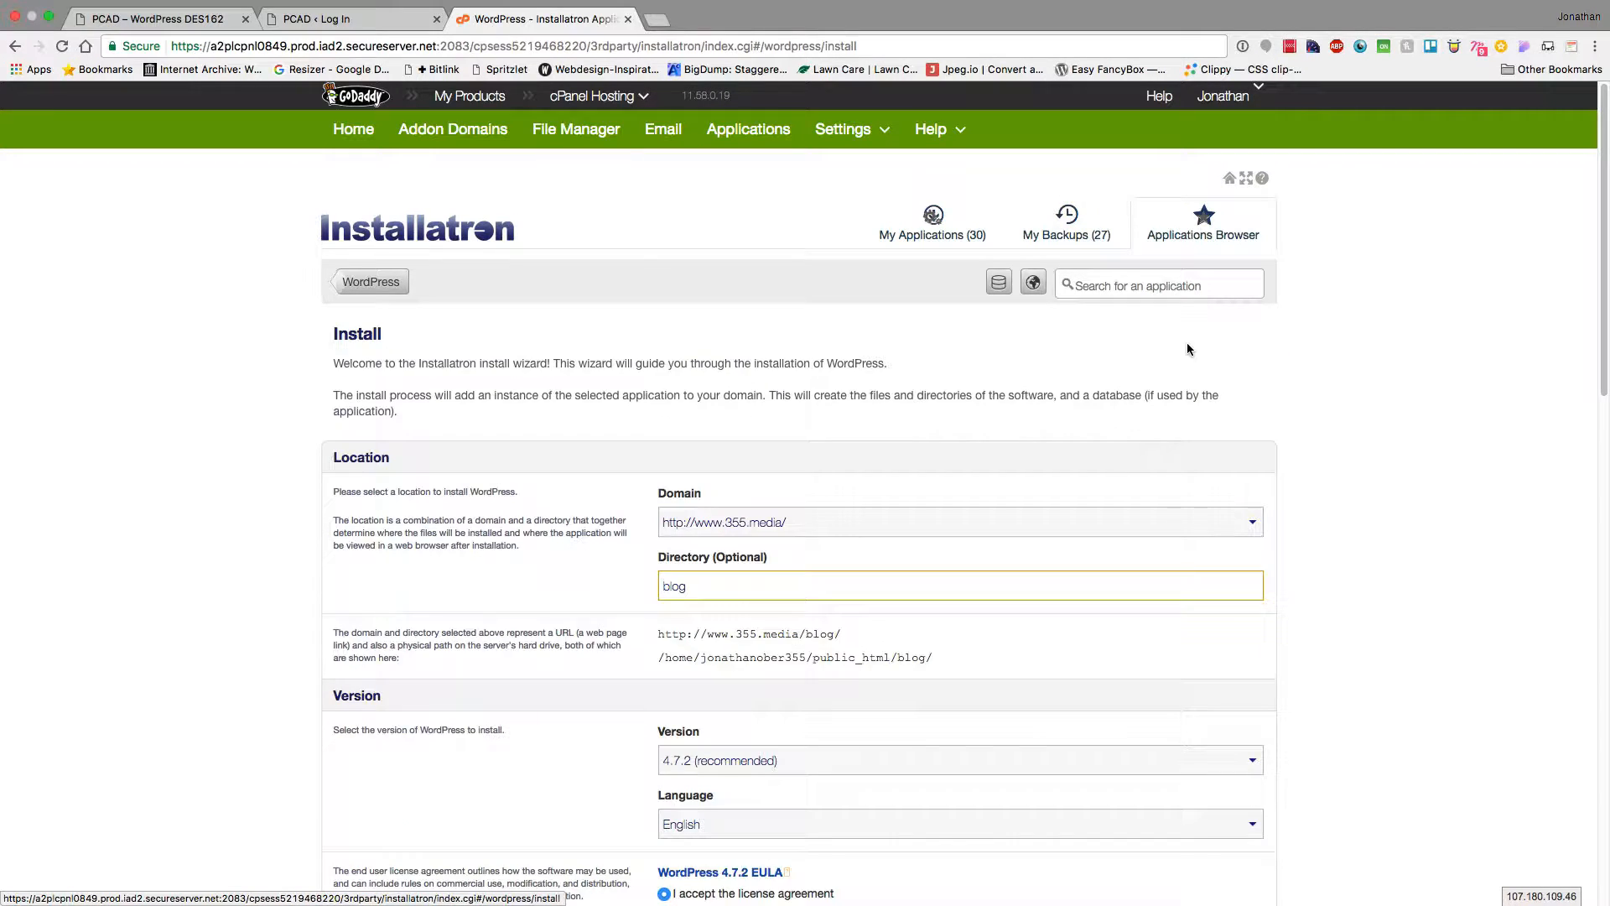
pyautogui.scroll(-5, 533, 385)
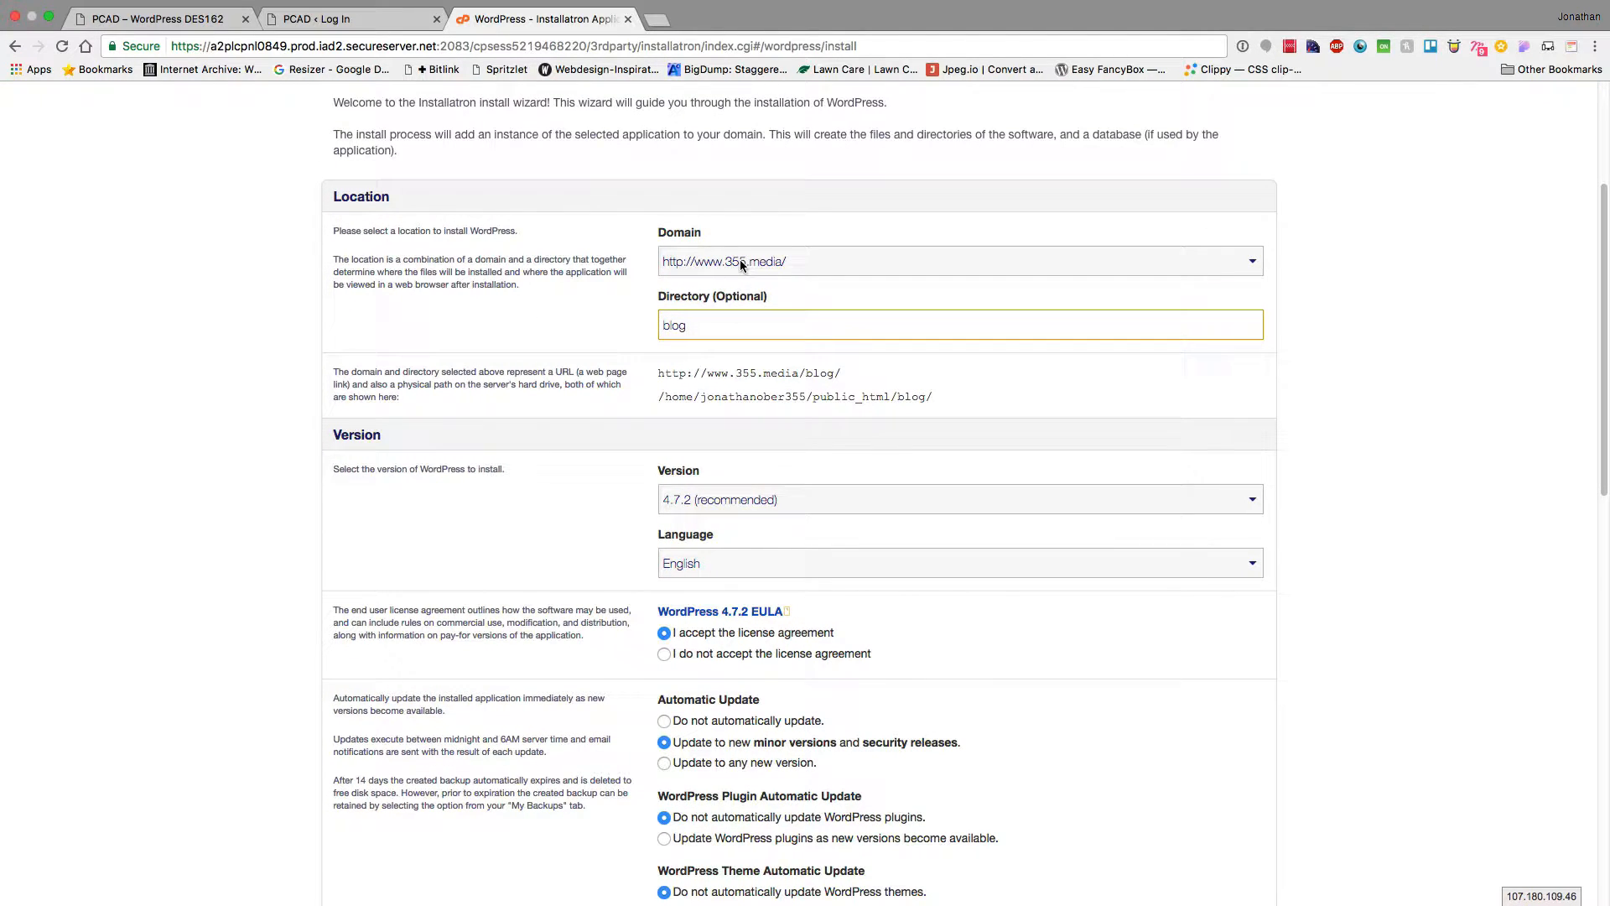
pyautogui.click(740, 260)
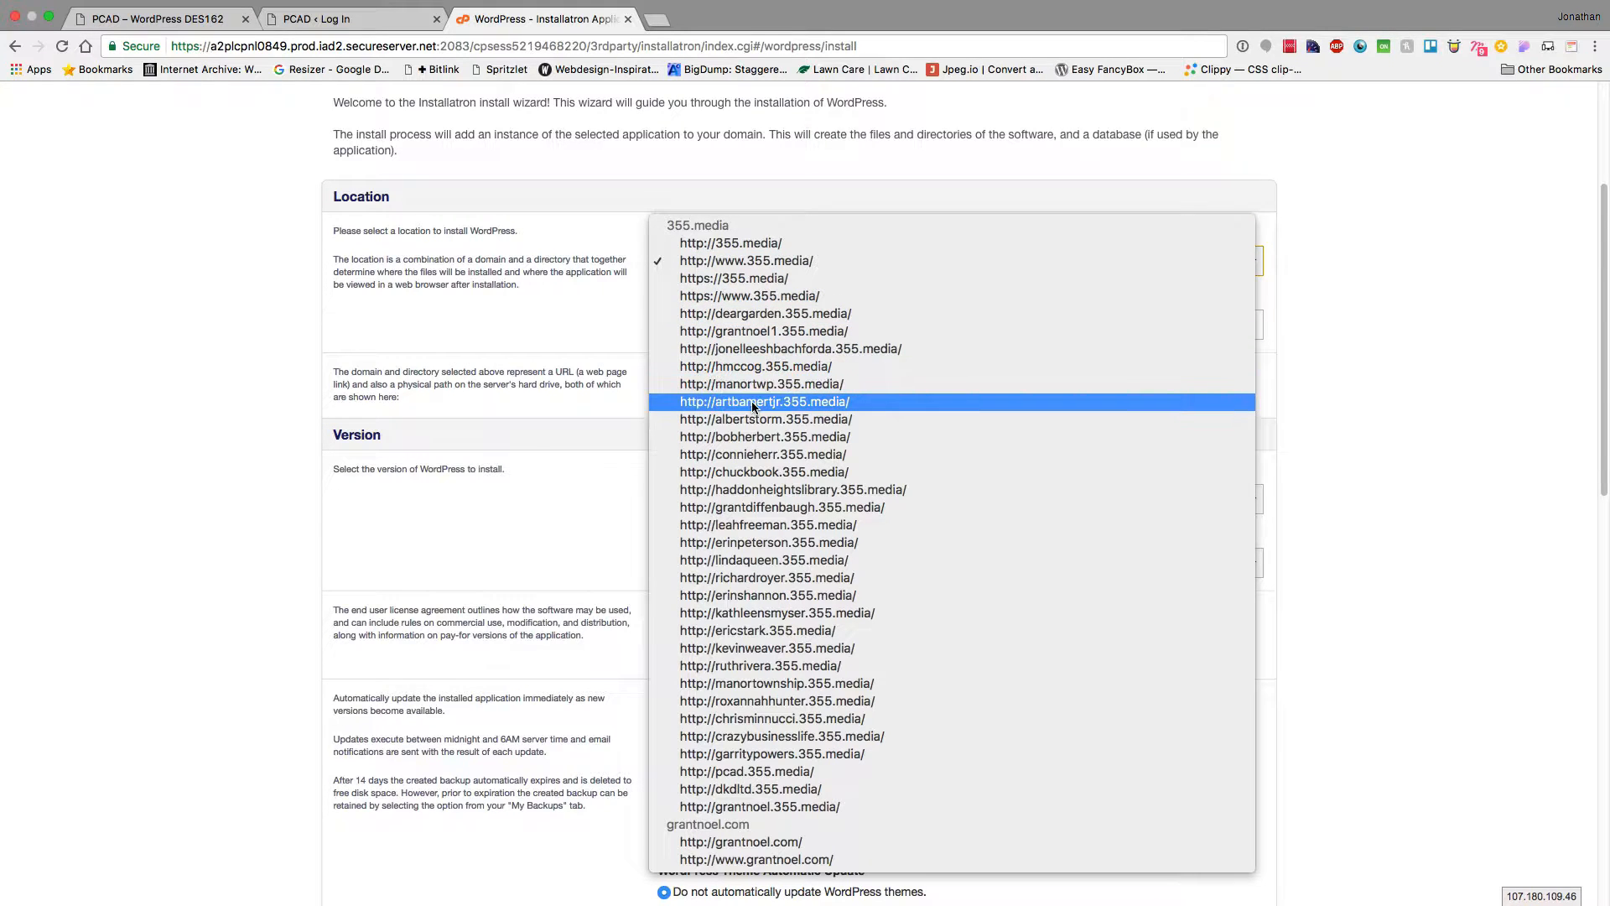
pyautogui.click(722, 419)
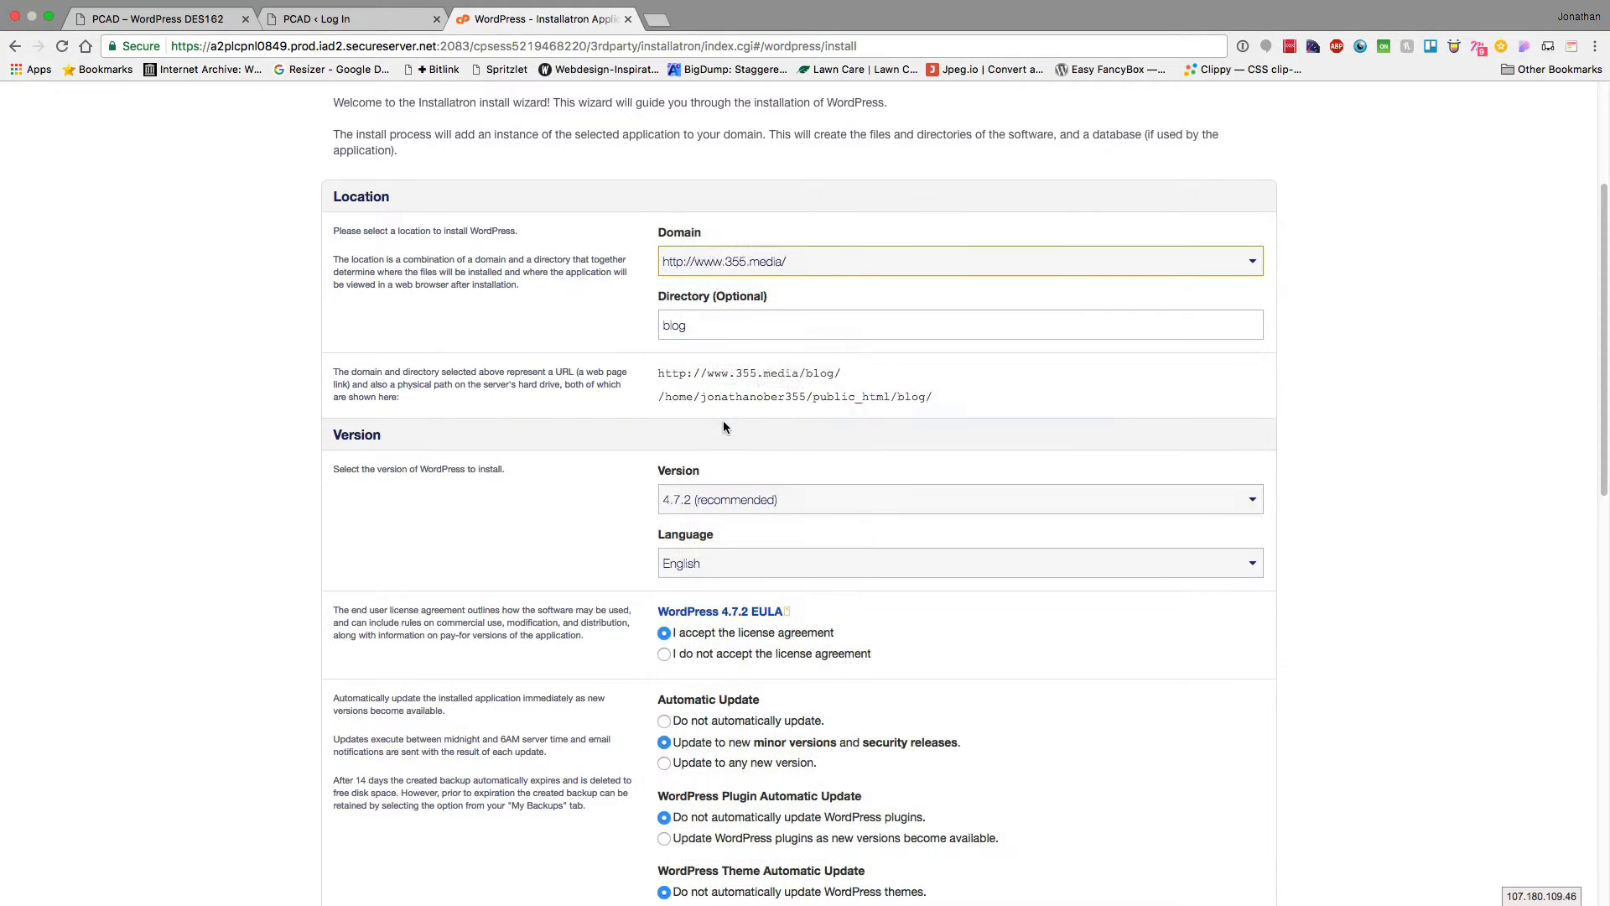
pyautogui.doubleClick(675, 325)
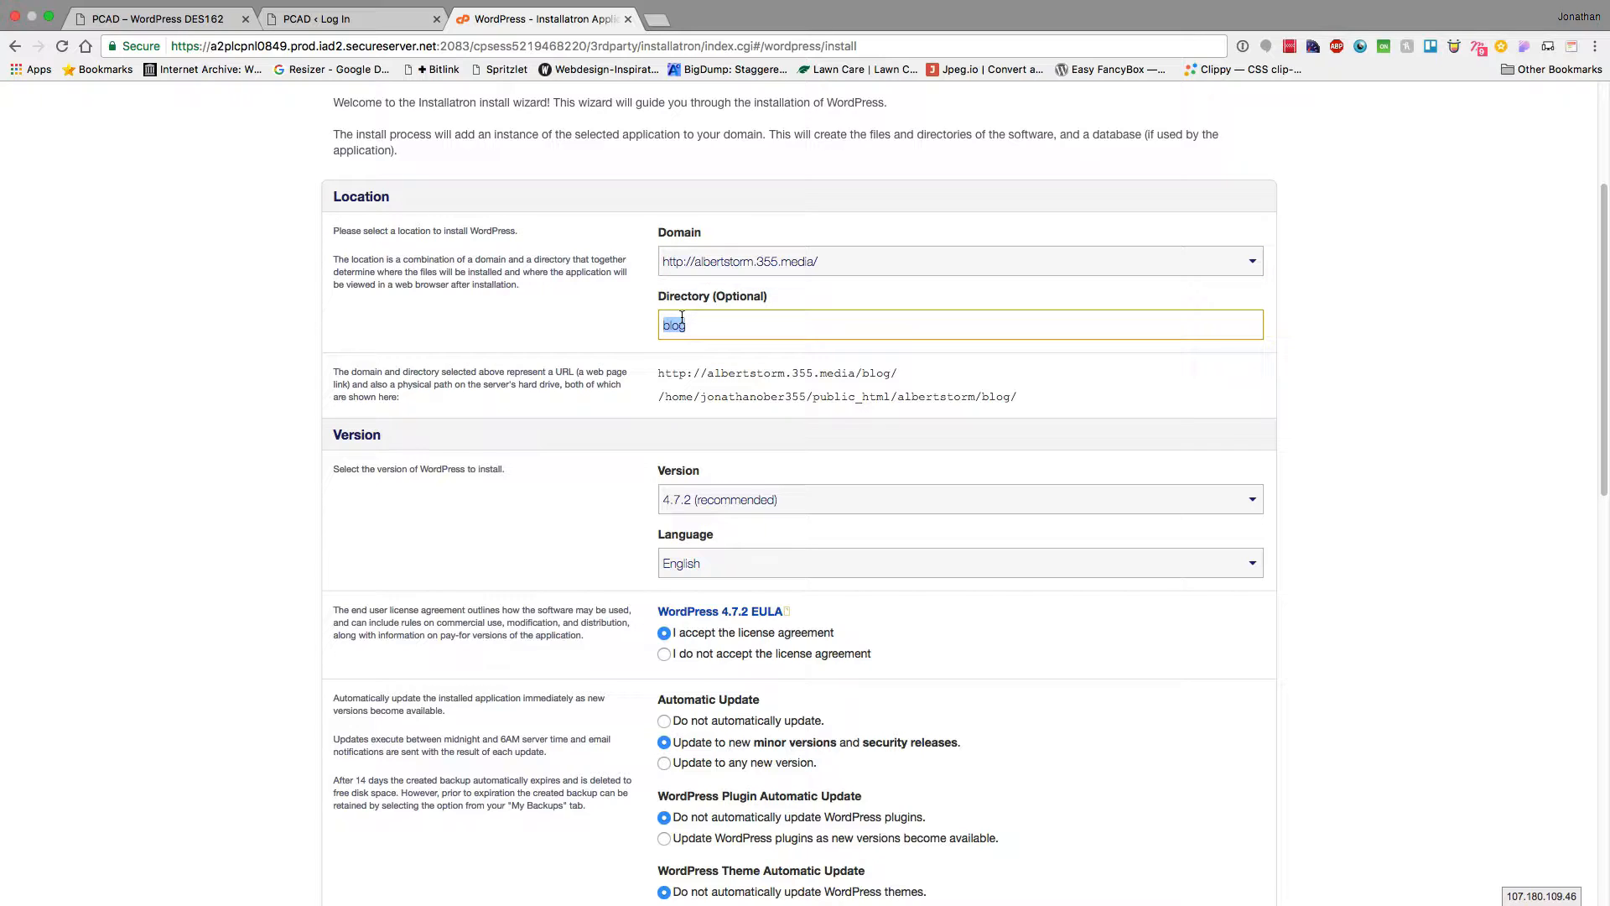
pyautogui.press('BackSpace')
# Scroll through the install options down to the administrator account and website settings
pyautogui.scroll(-4, 515, 620)
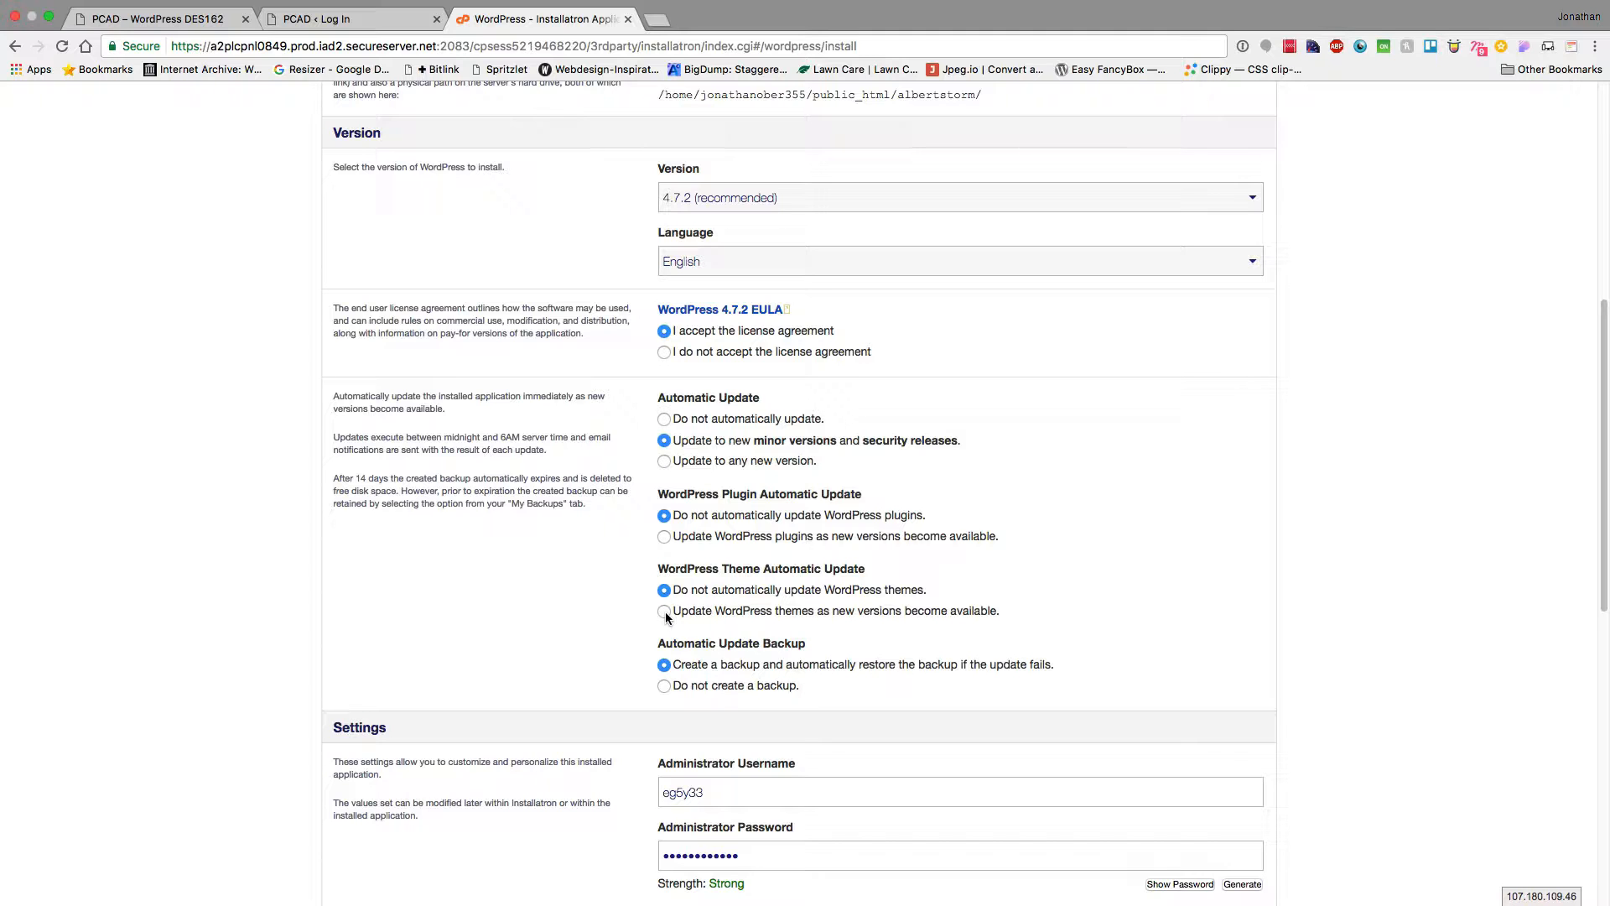
pyautogui.scroll(-5, 665, 616)
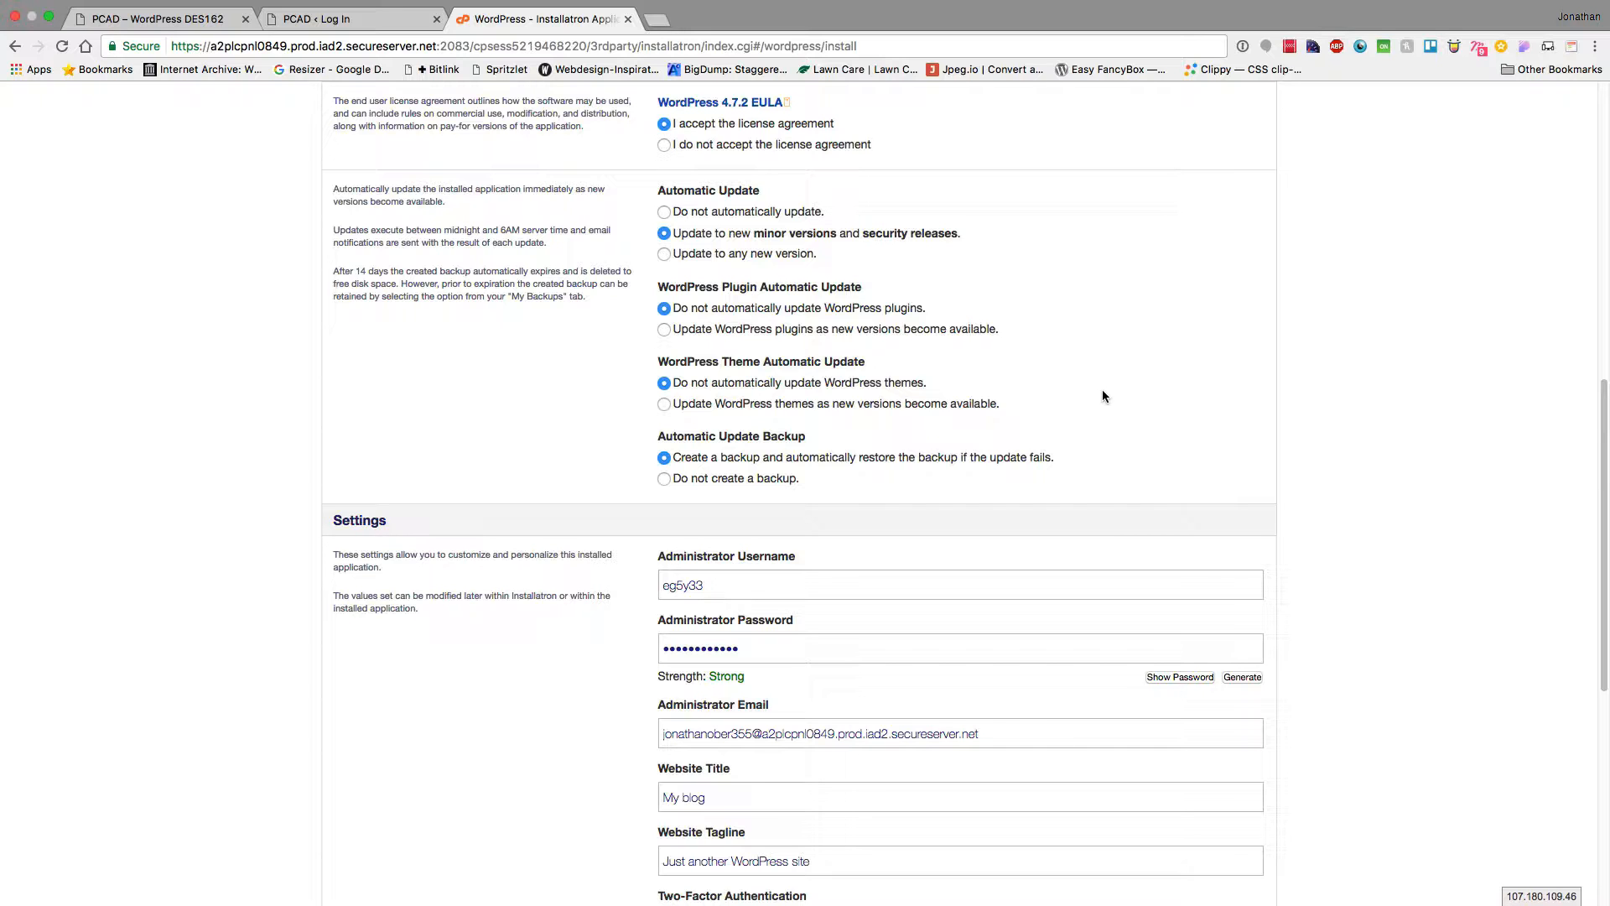
pyautogui.scroll(-5, 672, 524)
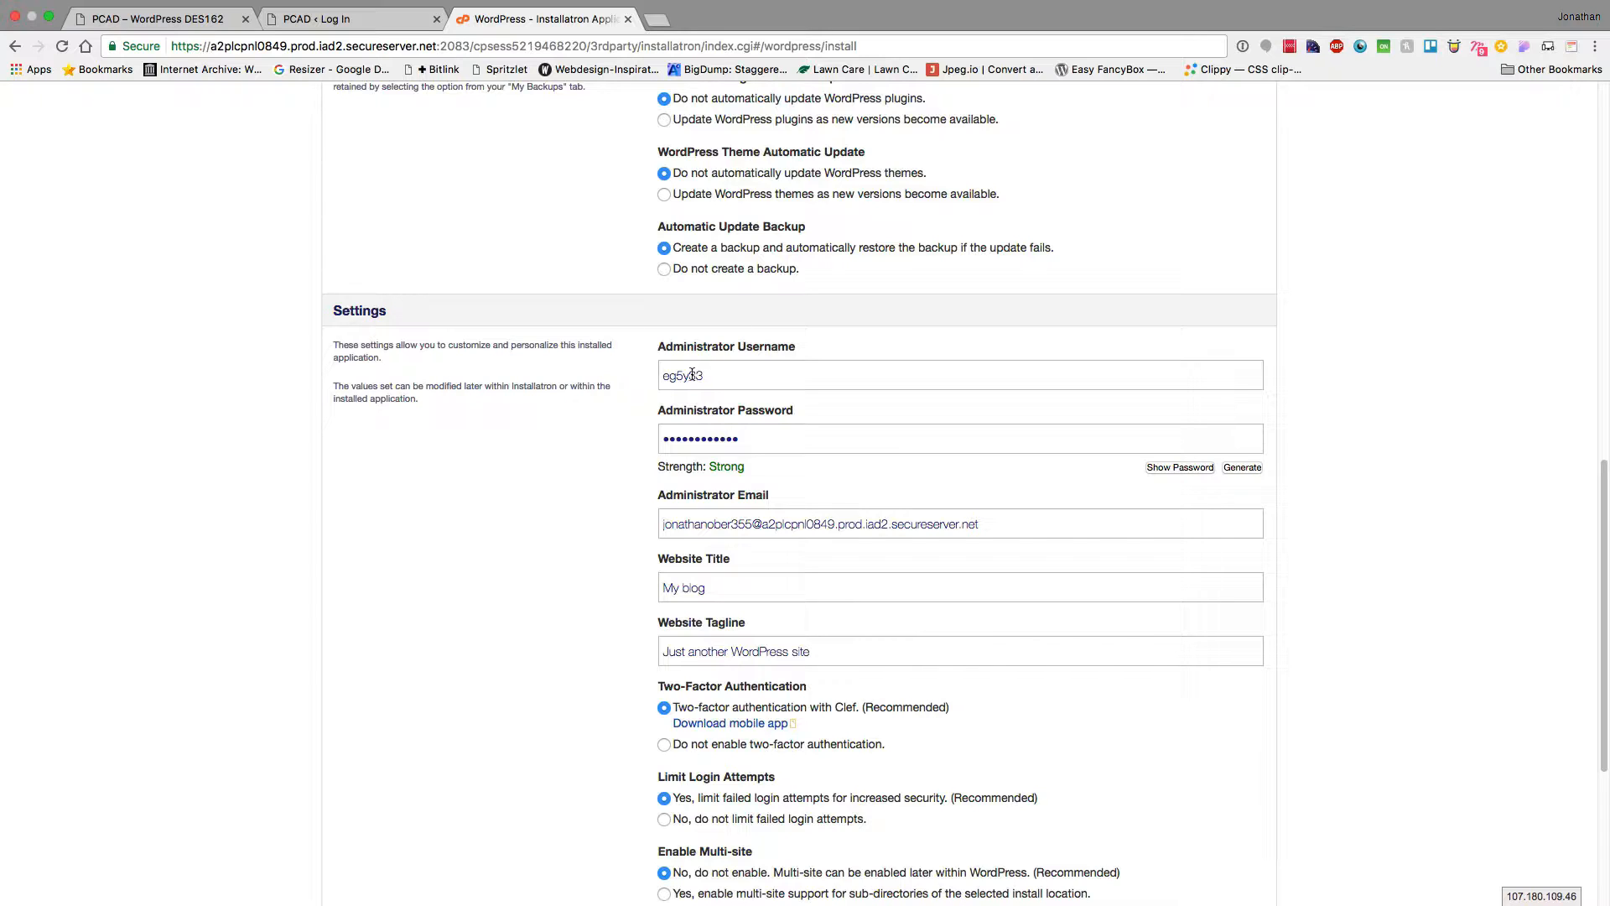
pyautogui.doubleClick(679, 378)
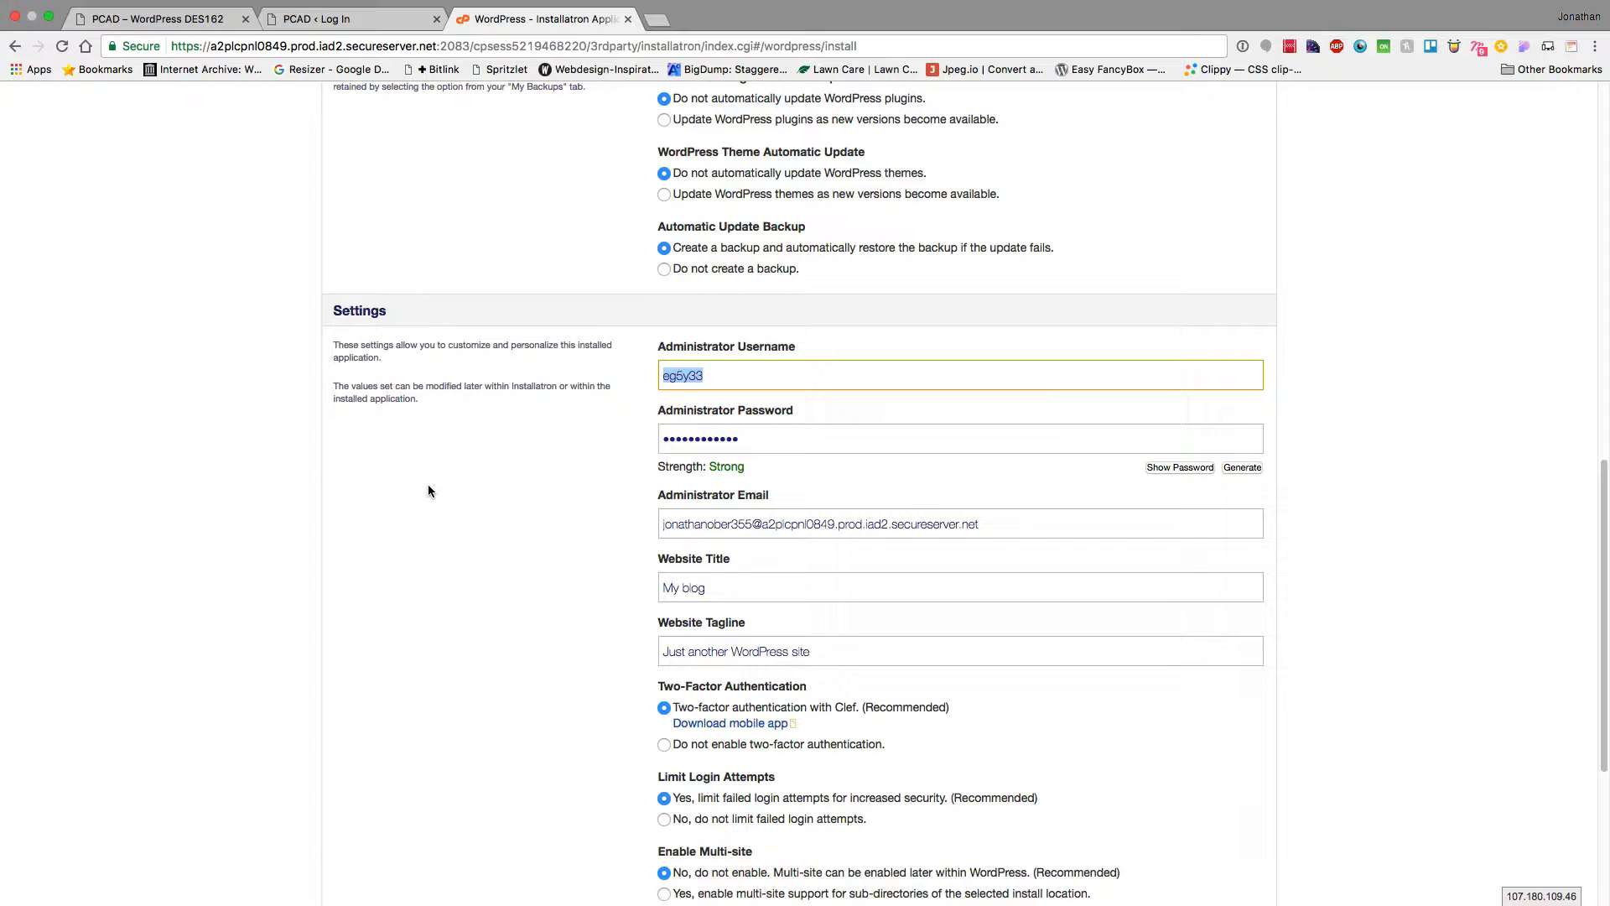
pyautogui.click(1179, 468)
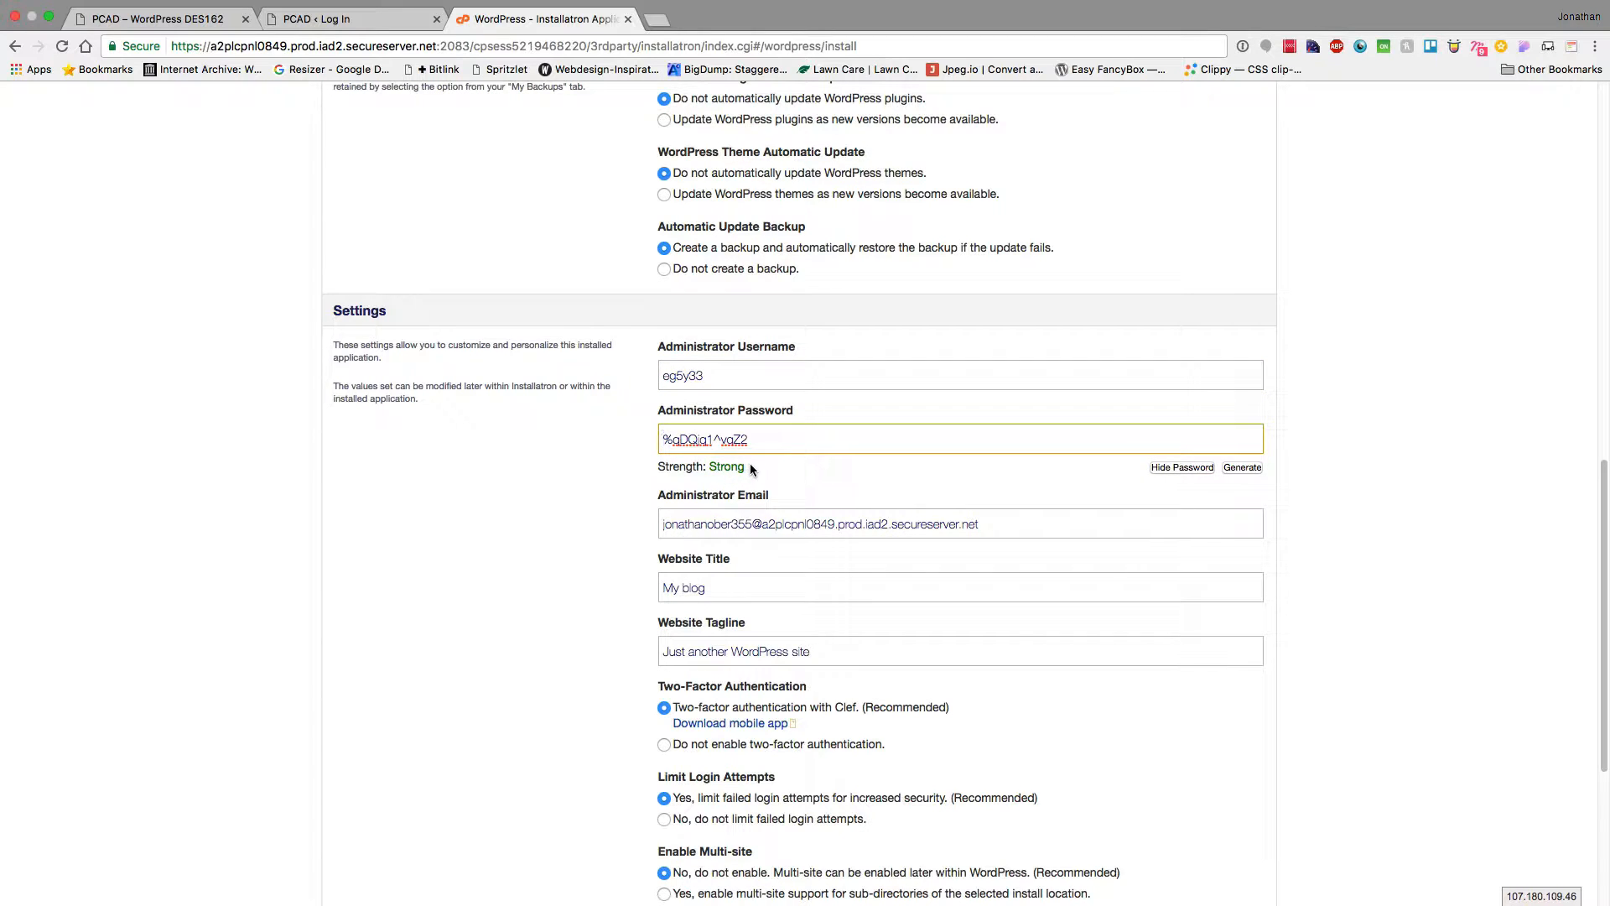
pyautogui.tripleClick(665, 526)
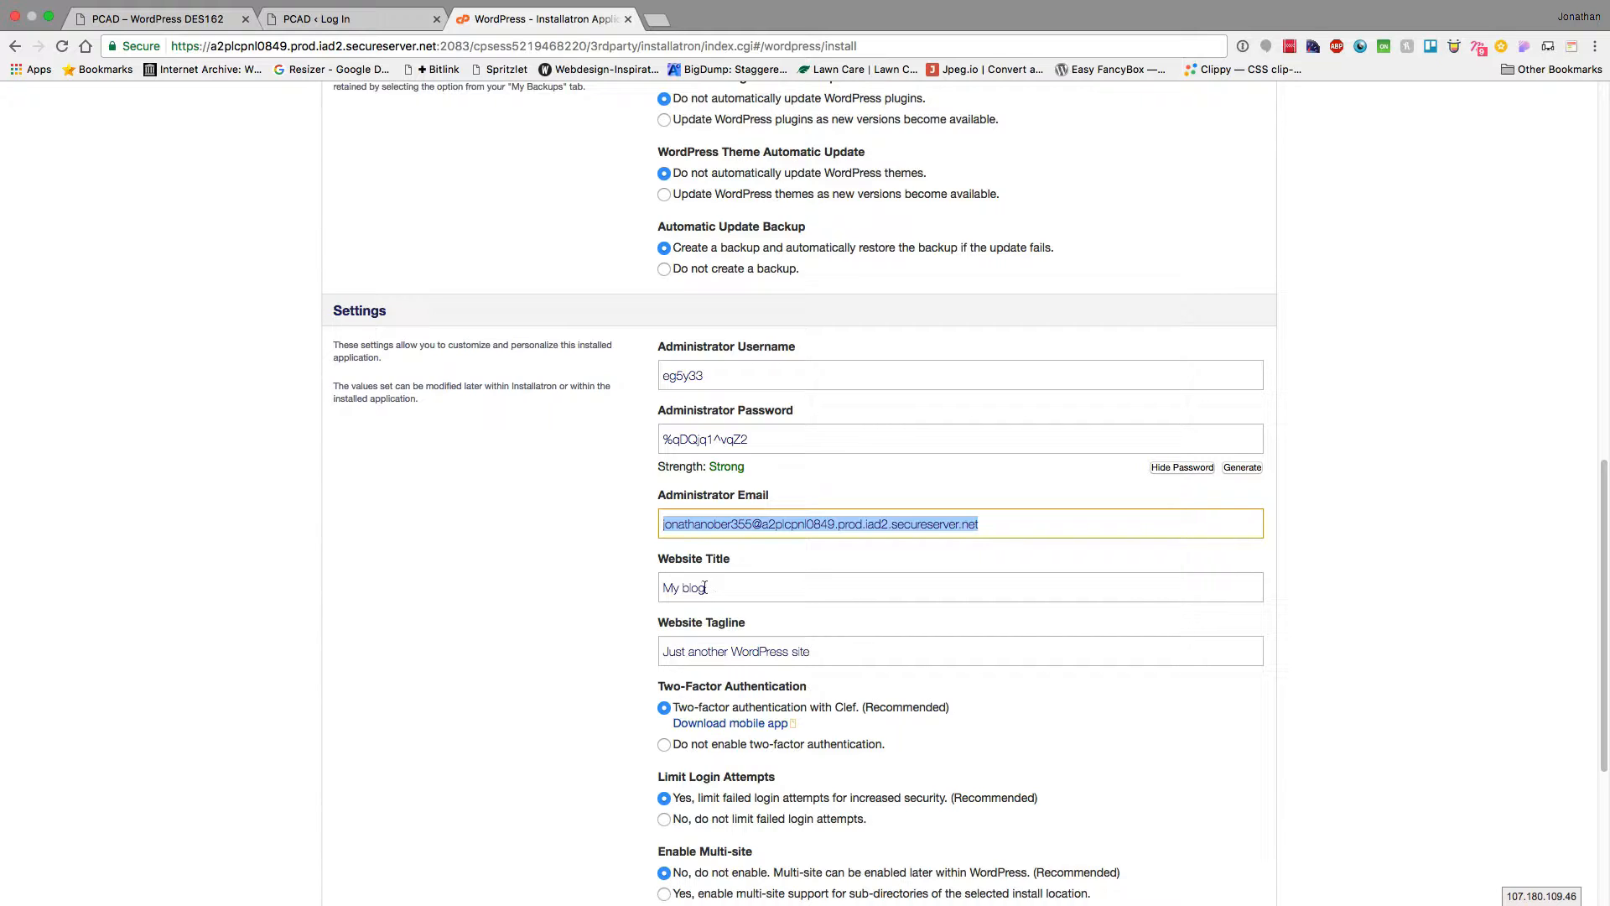
pyautogui.scroll(-5, 571, 689)
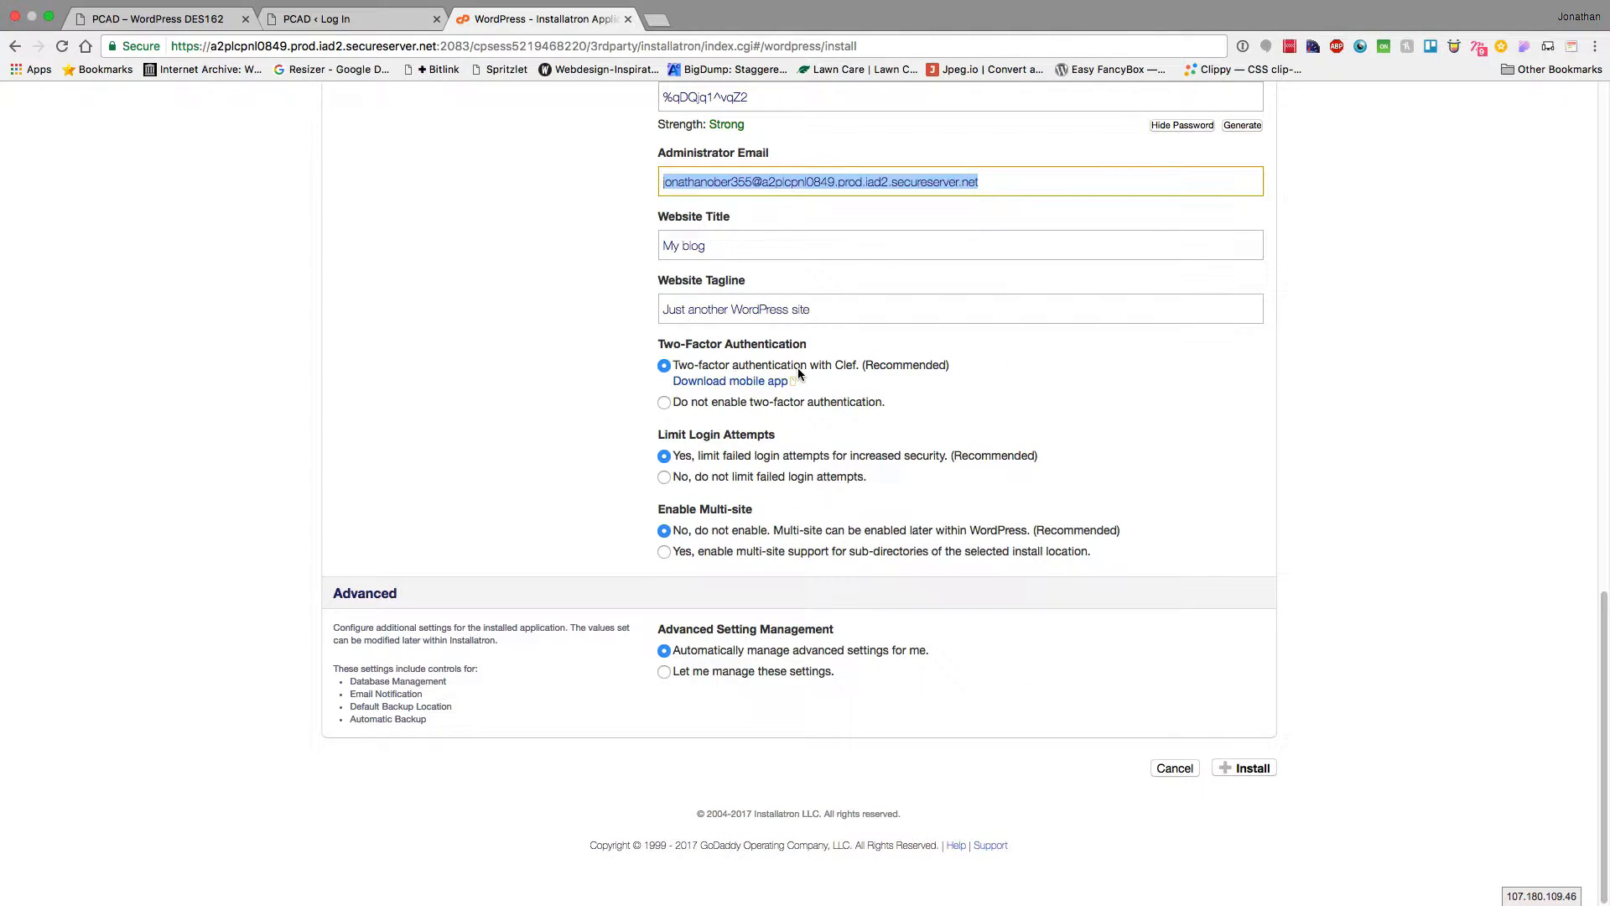
# Disable two-factor authentication, install WordPress, and switch to My Applications
pyautogui.click(663, 401)
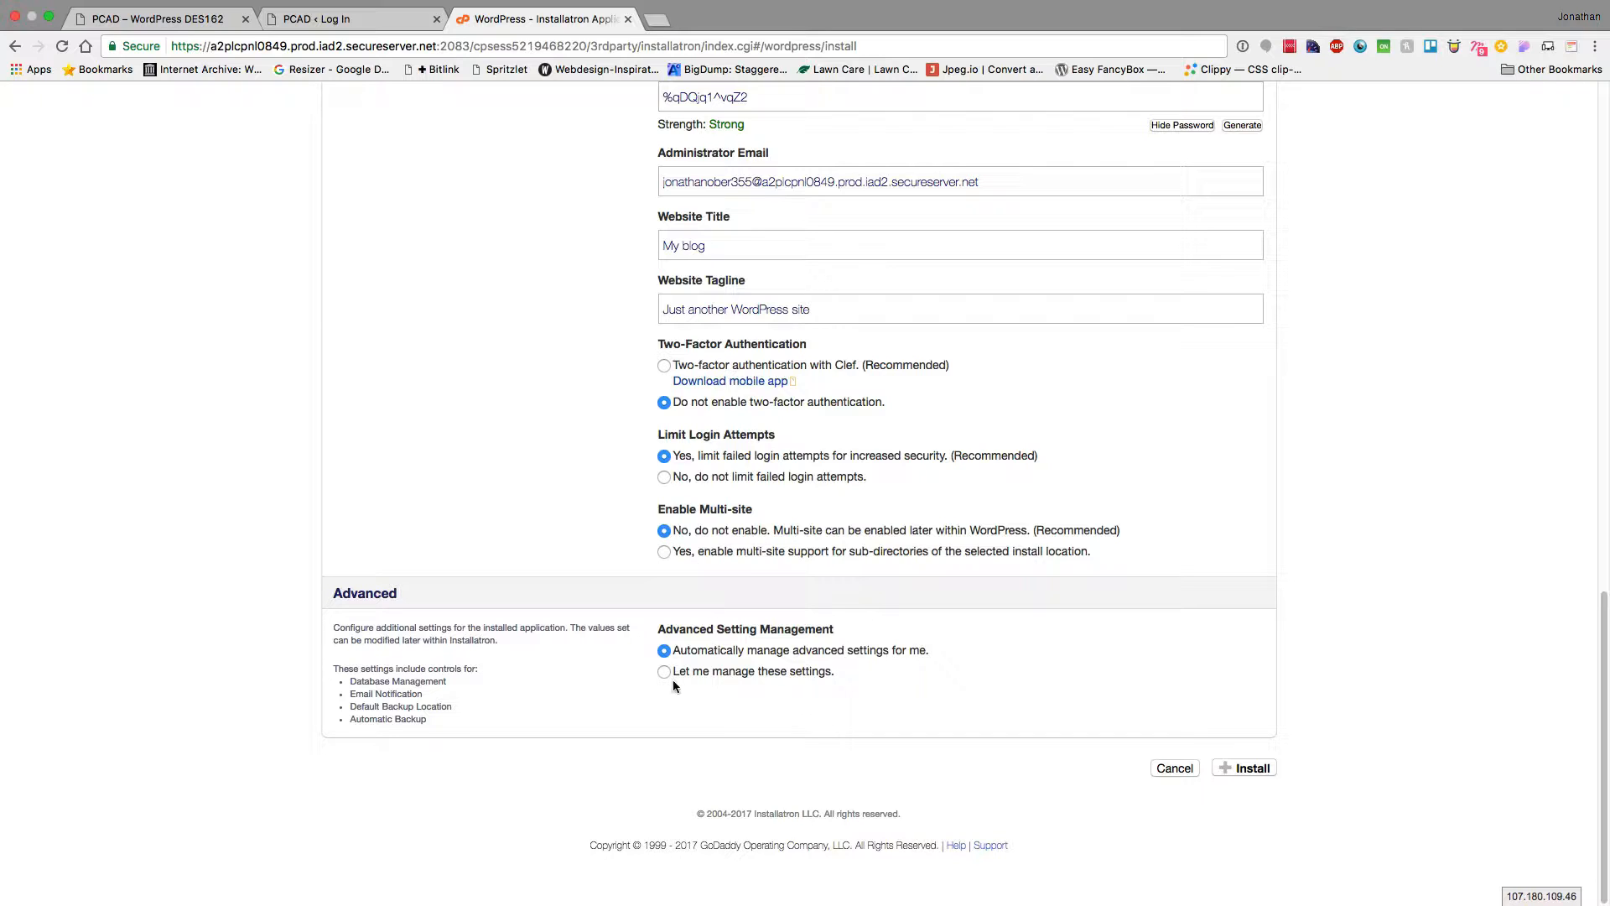
pyautogui.click(1252, 769)
pyautogui.click(918, 242)
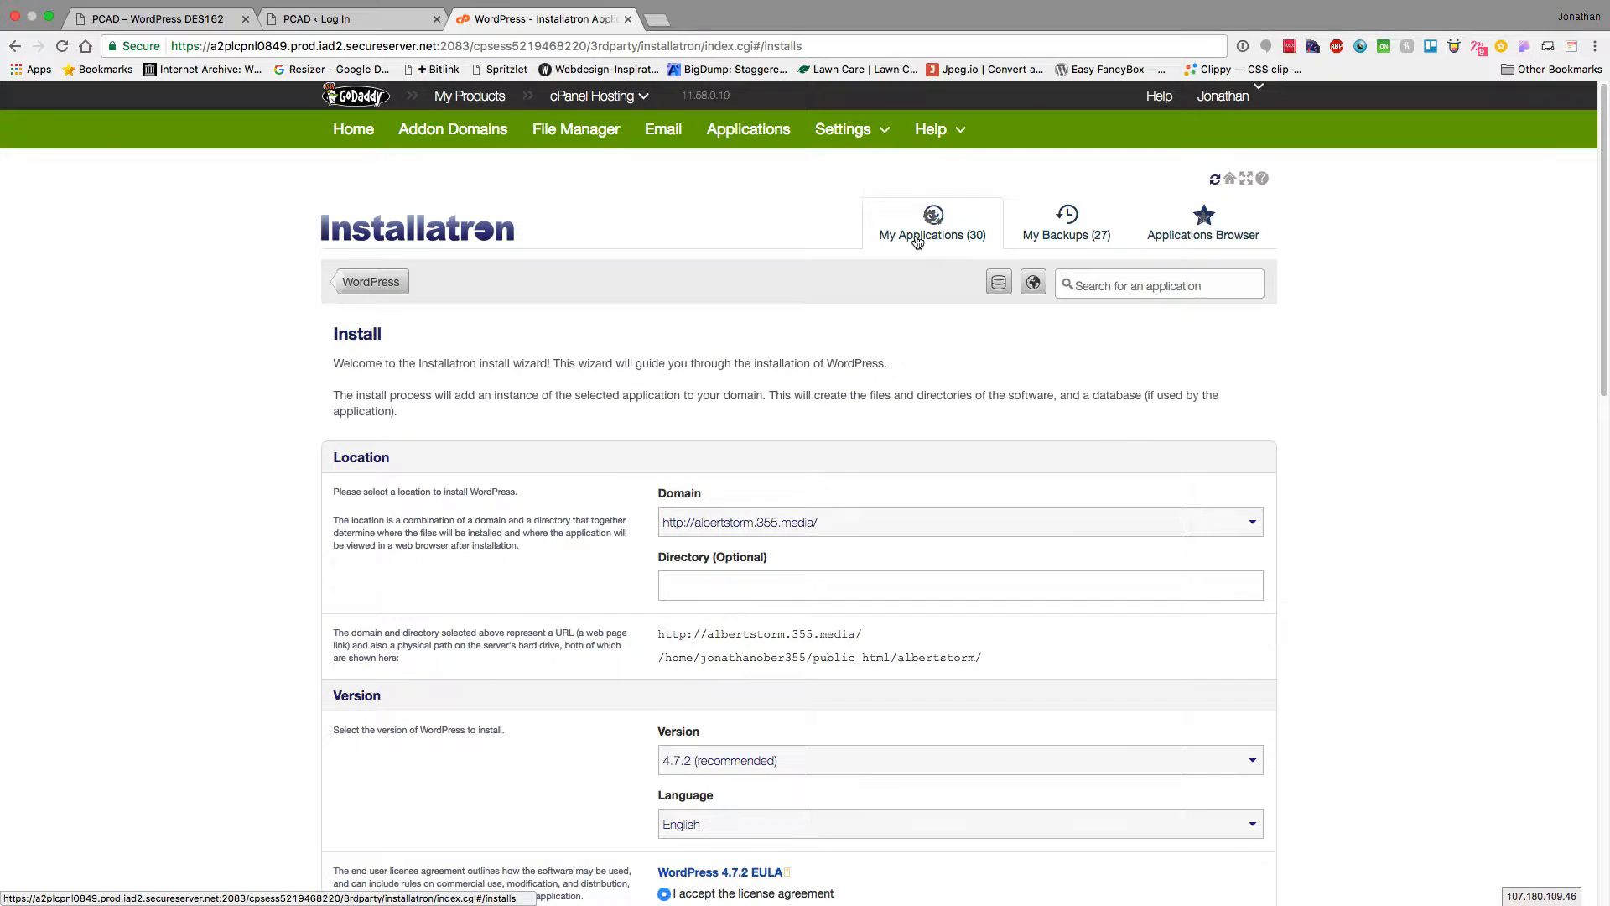
# Open albertstorm.355.media/wp-admin from the My blog (3) entry in My Applications
pyautogui.scroll(-5, 569, 429)
pyautogui.scroll(-3, 568, 429)
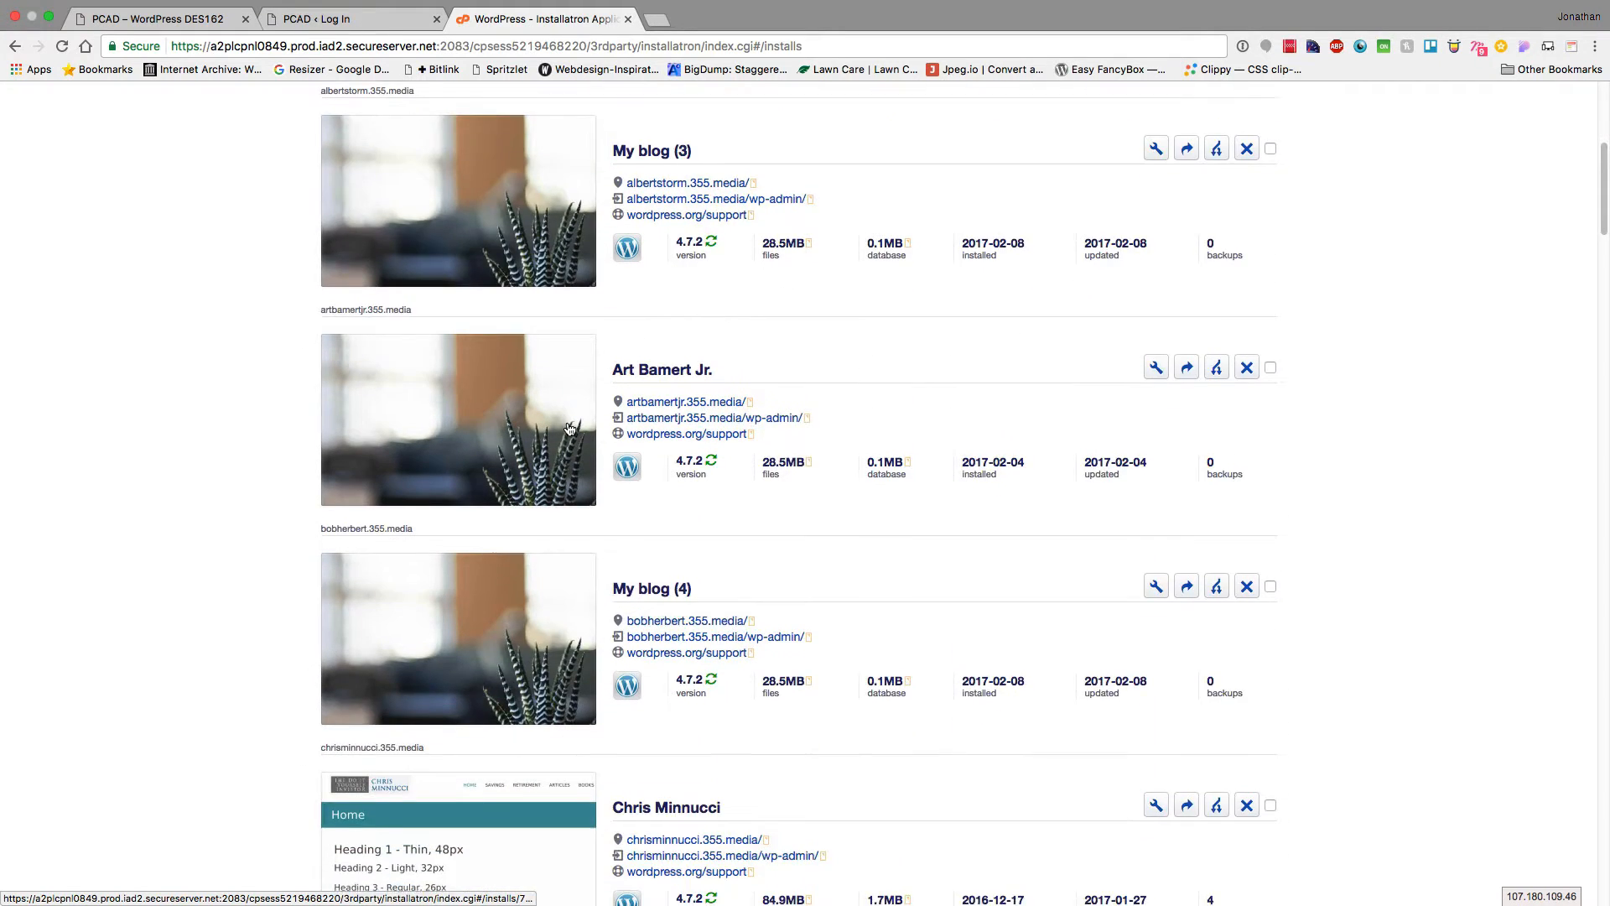
pyautogui.scroll(4, 569, 430)
pyautogui.scroll(-1, 569, 429)
pyautogui.scroll(-3, 569, 429)
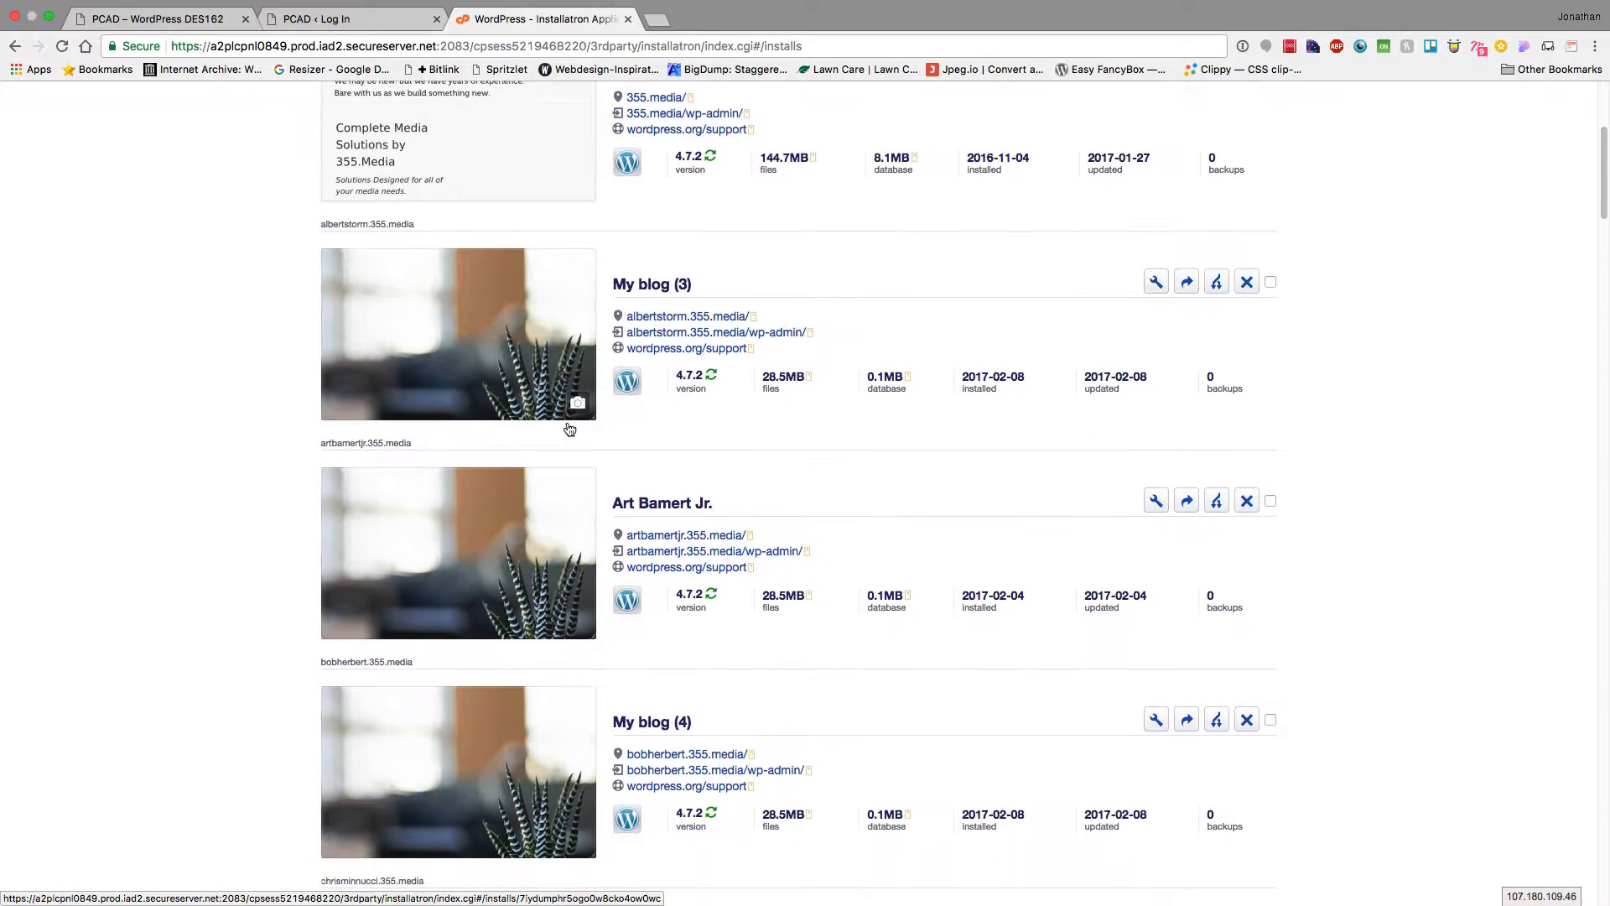
pyautogui.scroll(-5, 697, 392)
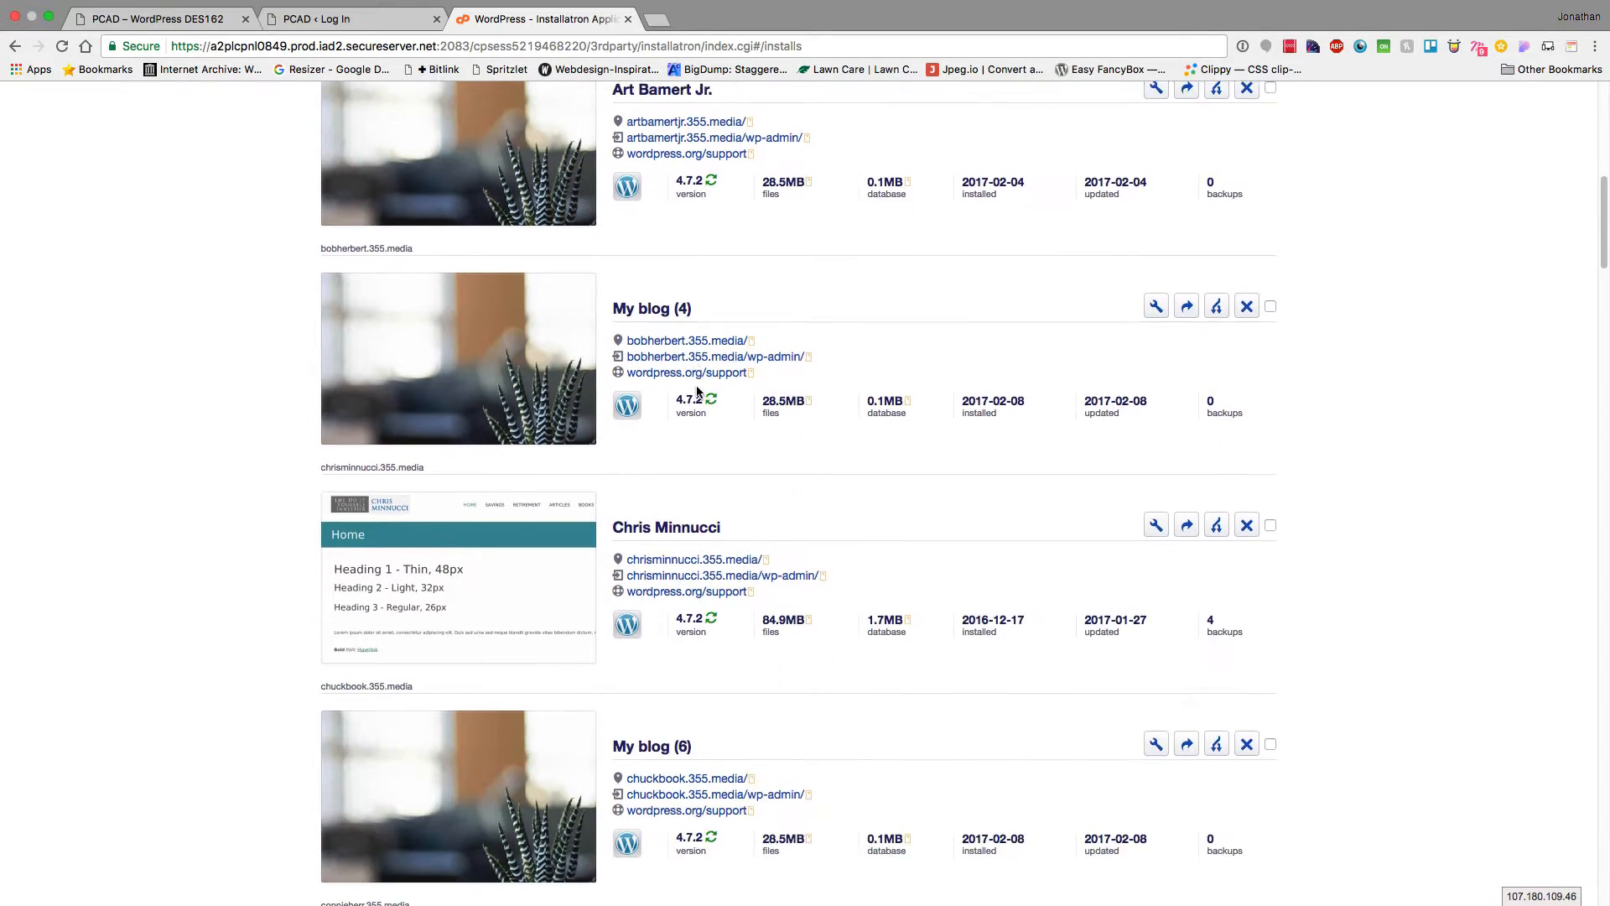
pyautogui.scroll(4, 696, 392)
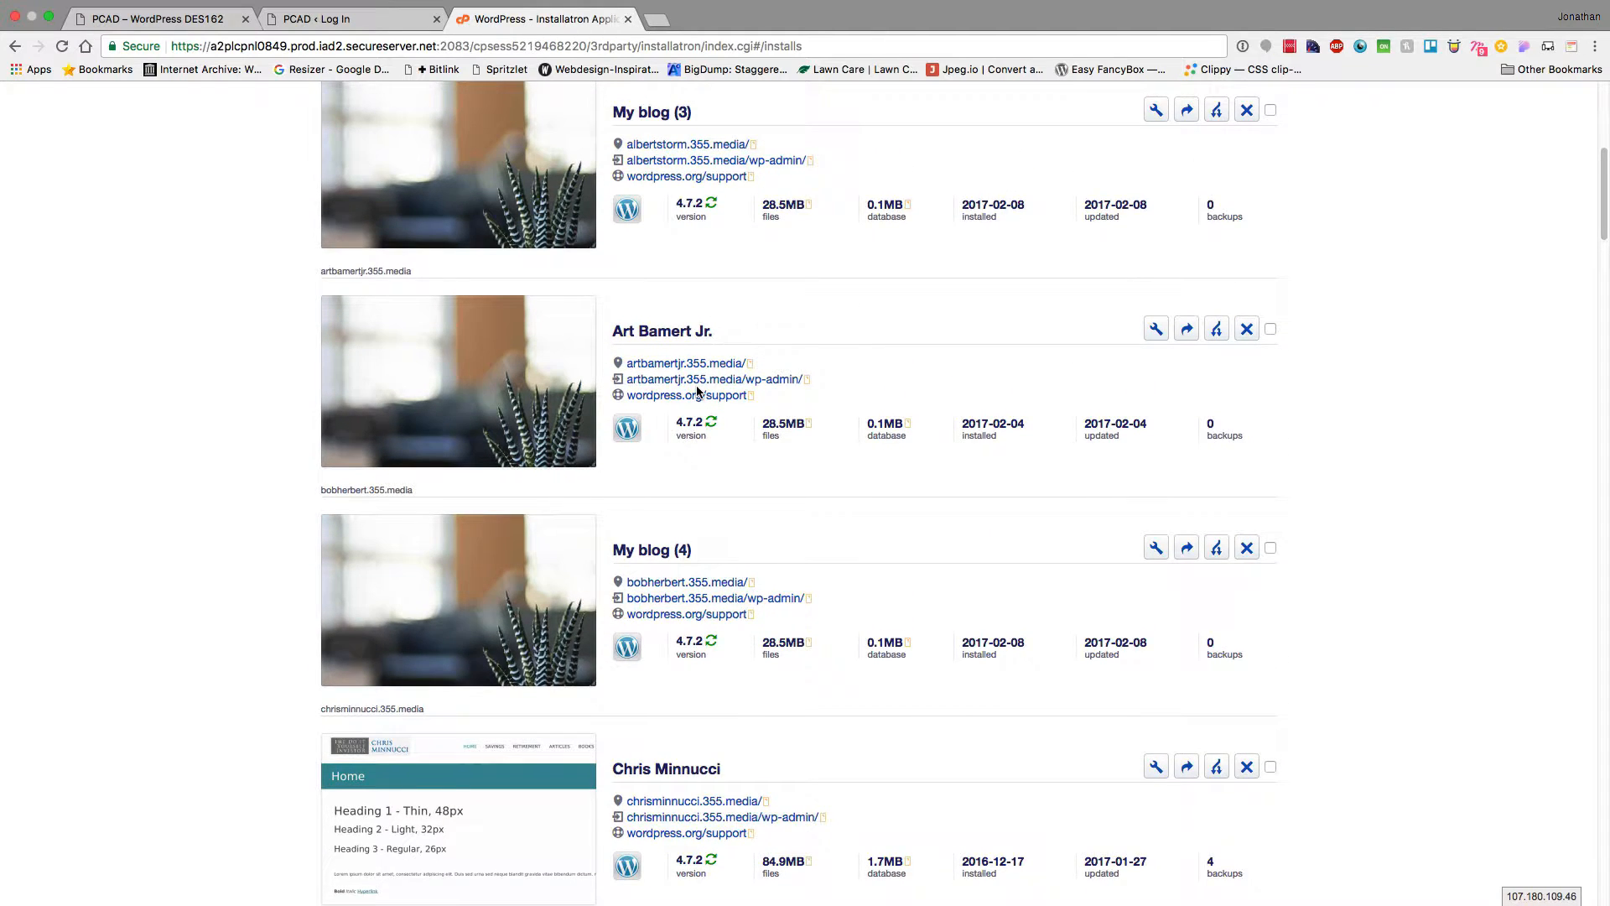
pyautogui.scroll(2, 699, 388)
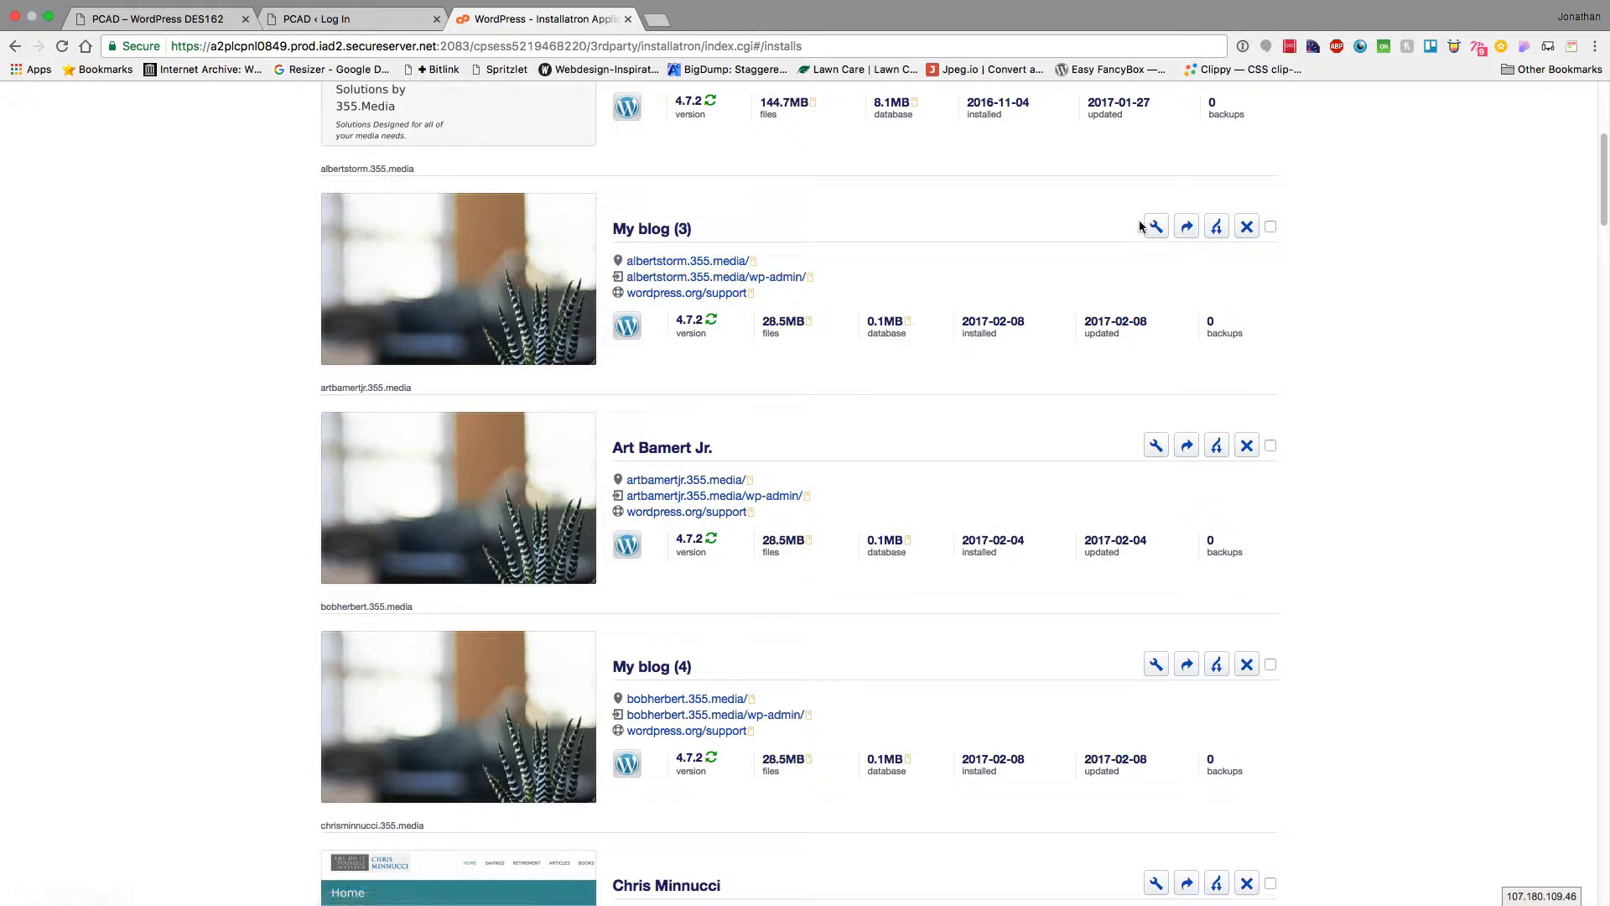
pyautogui.click(729, 279)
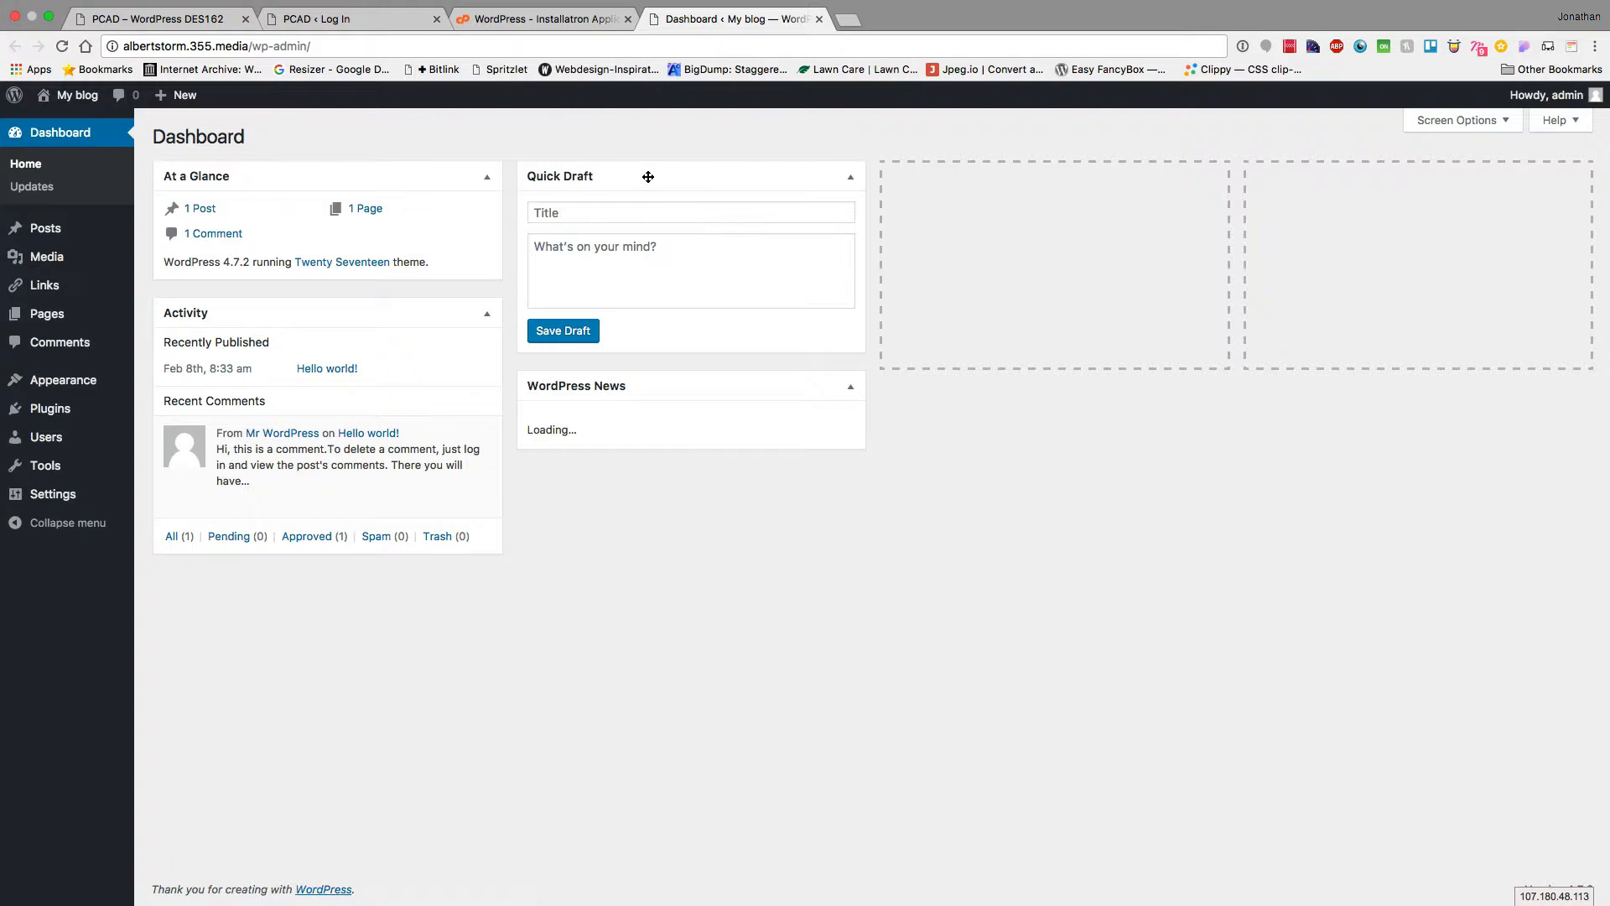
# Sign out of the My blog admin from the 'Howdy, admin' menu
pyautogui.moveTo(1548, 97)
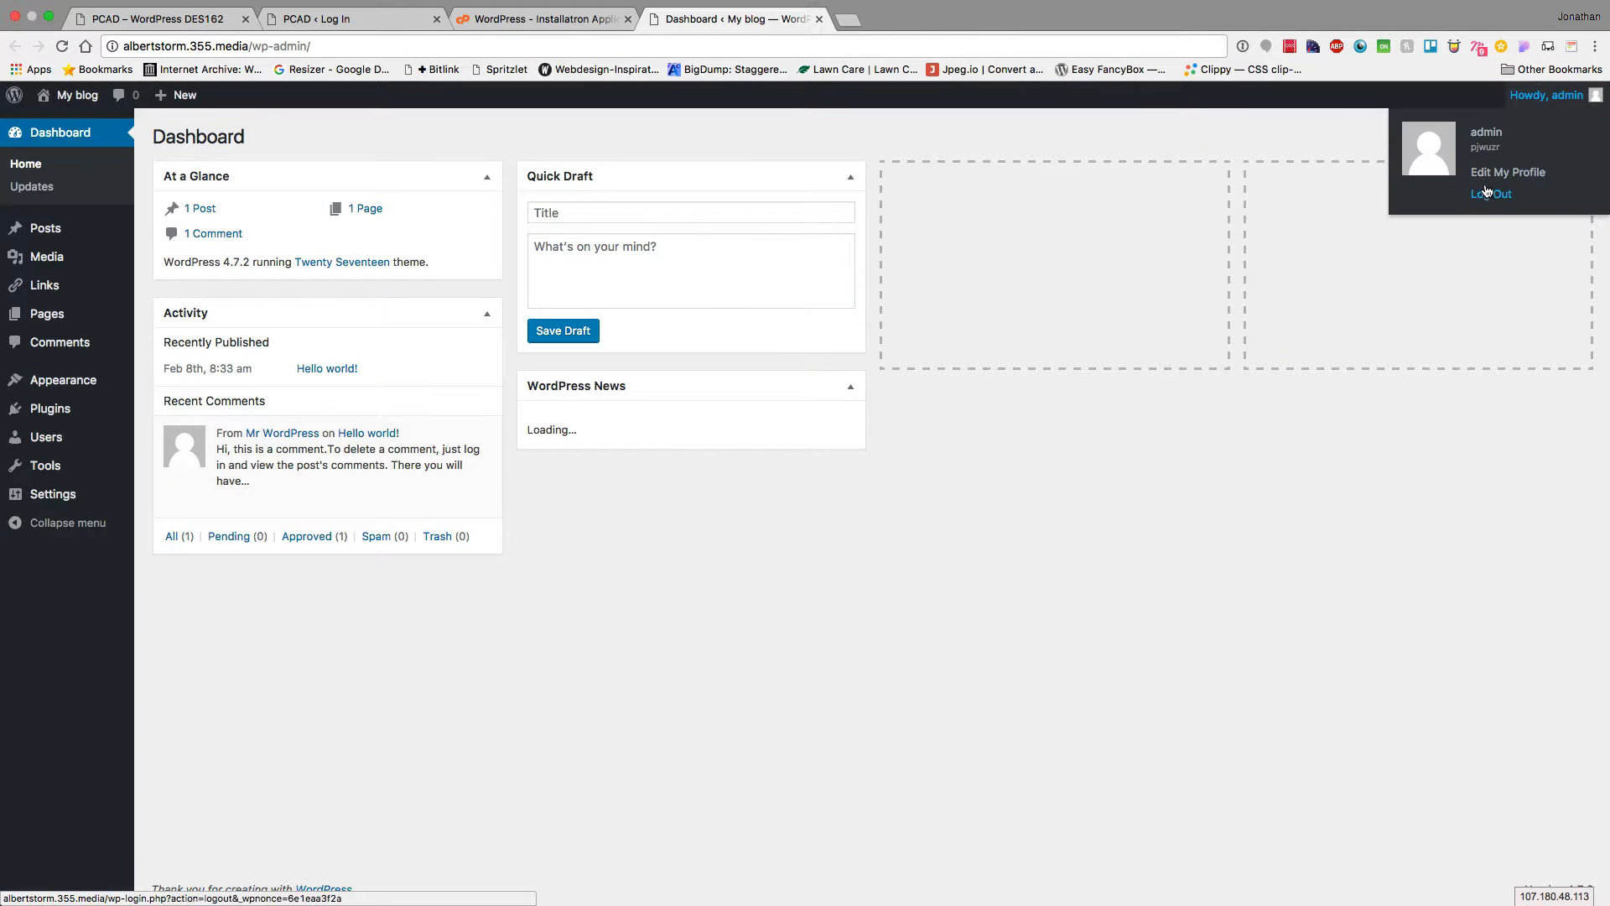
pyautogui.click(1487, 194)
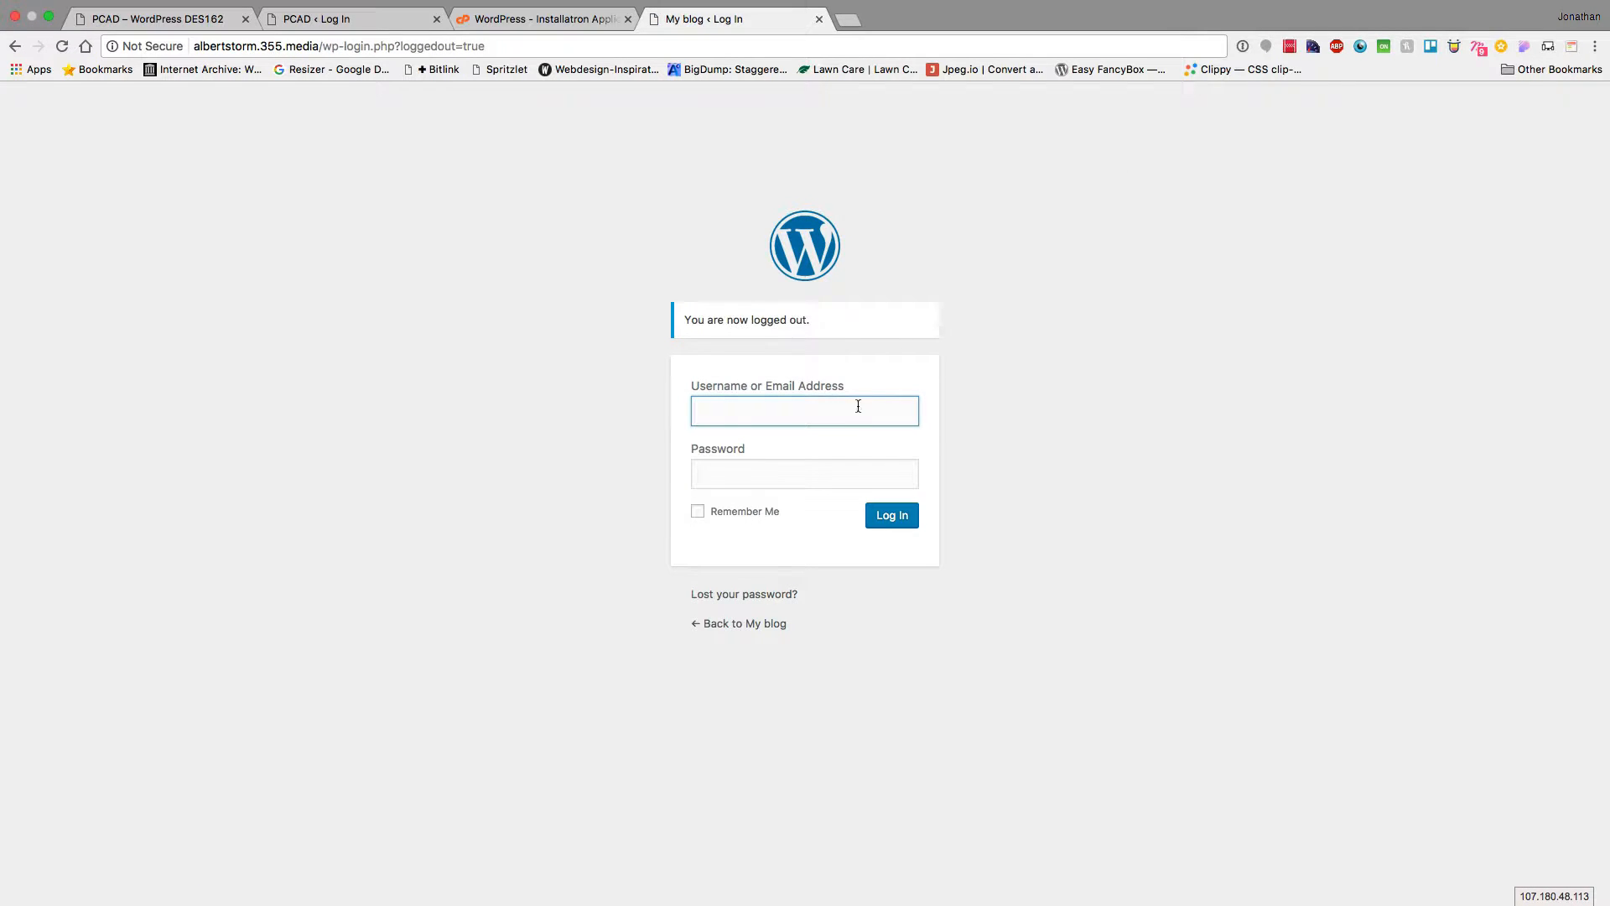
# Close the My blog login and Installatron tabs, then switch to Keynote
pyautogui.click(528, 23)
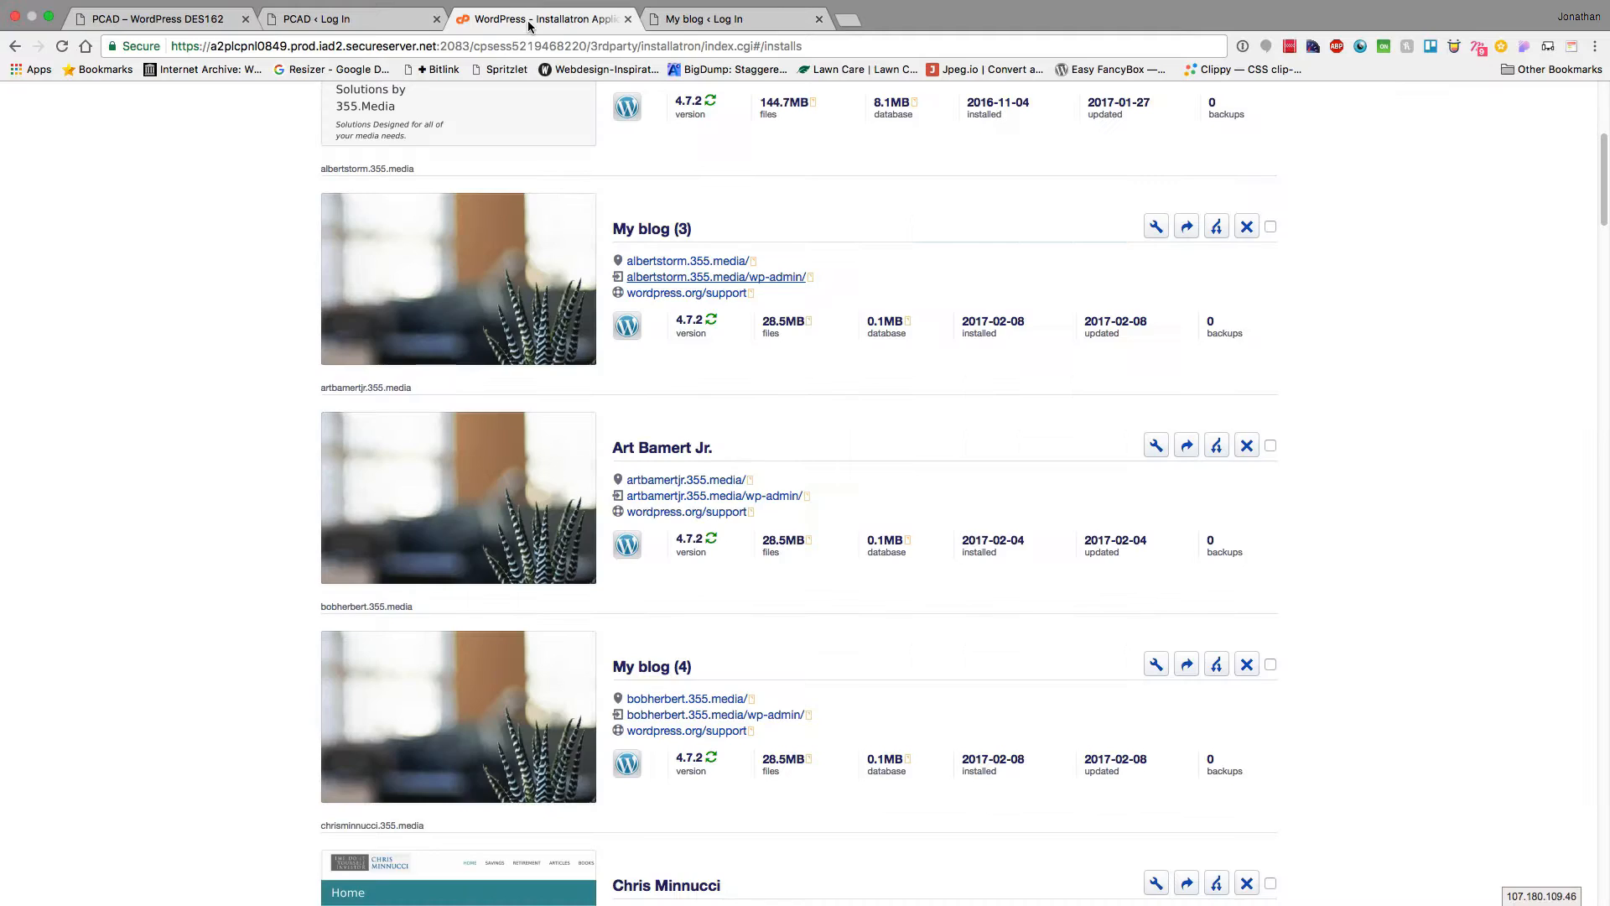
pyautogui.click(688, 263)
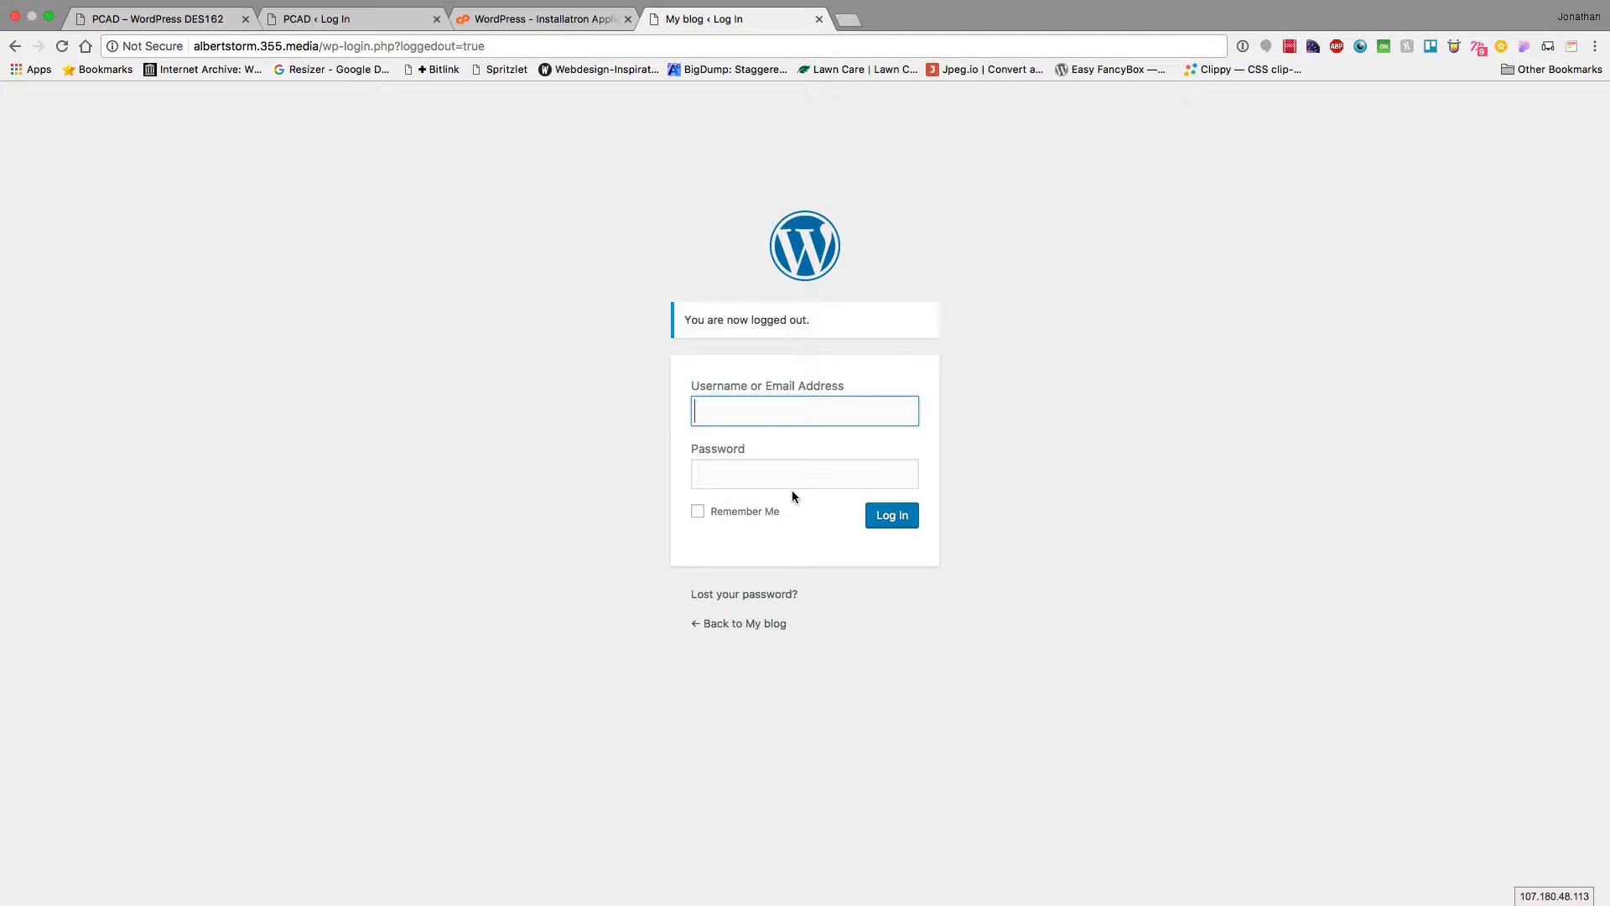
pyautogui.click(513, 370)
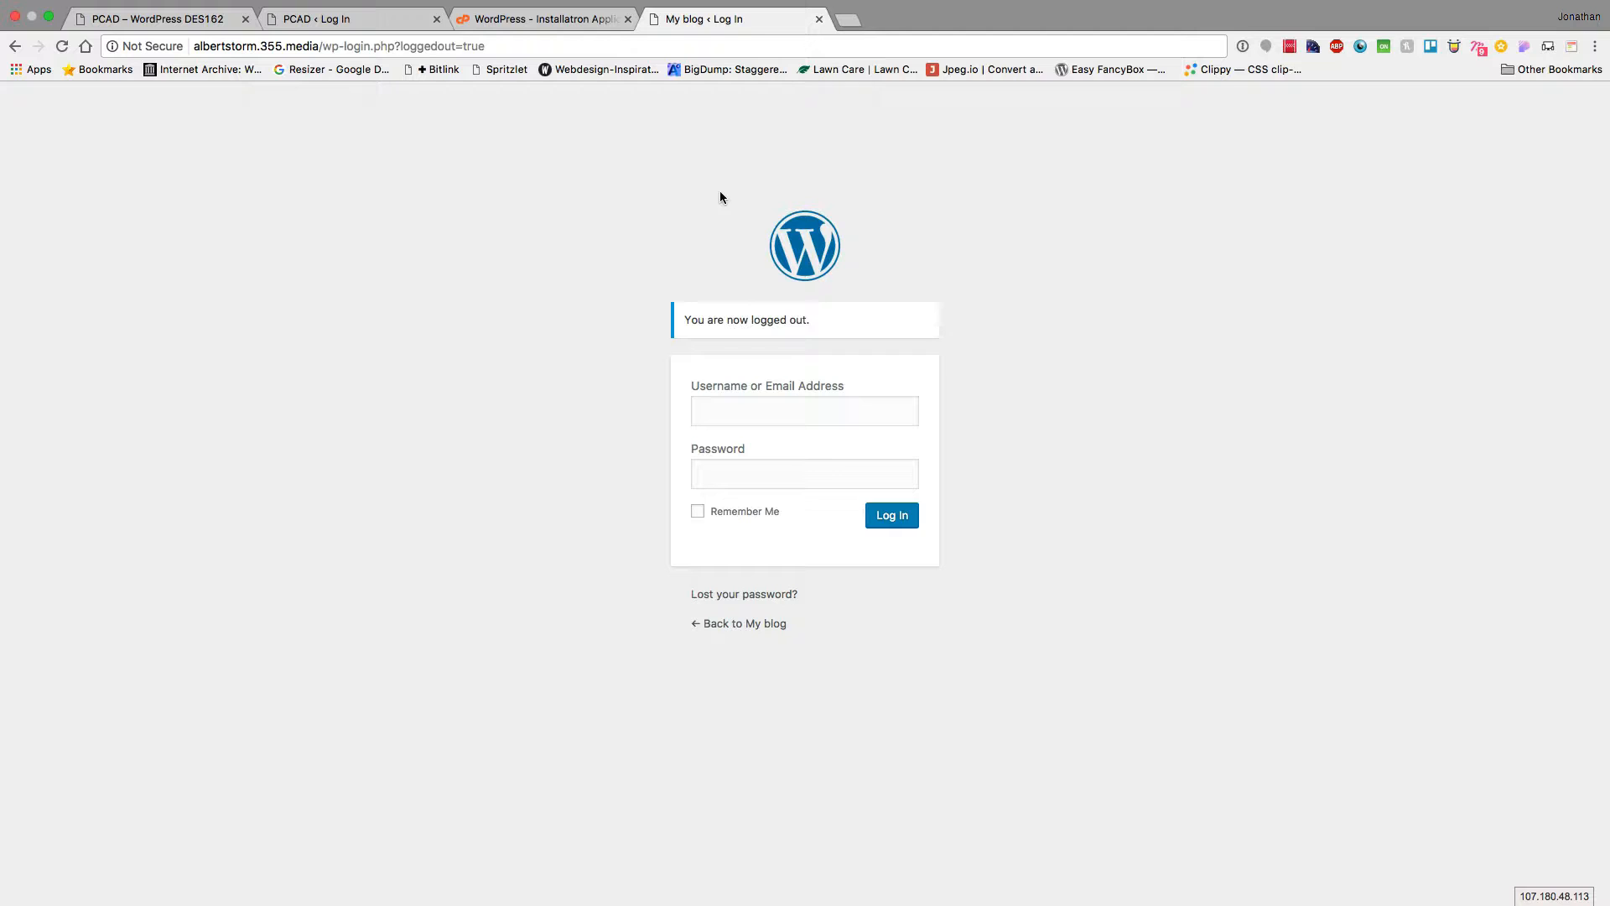
pyautogui.click(818, 19)
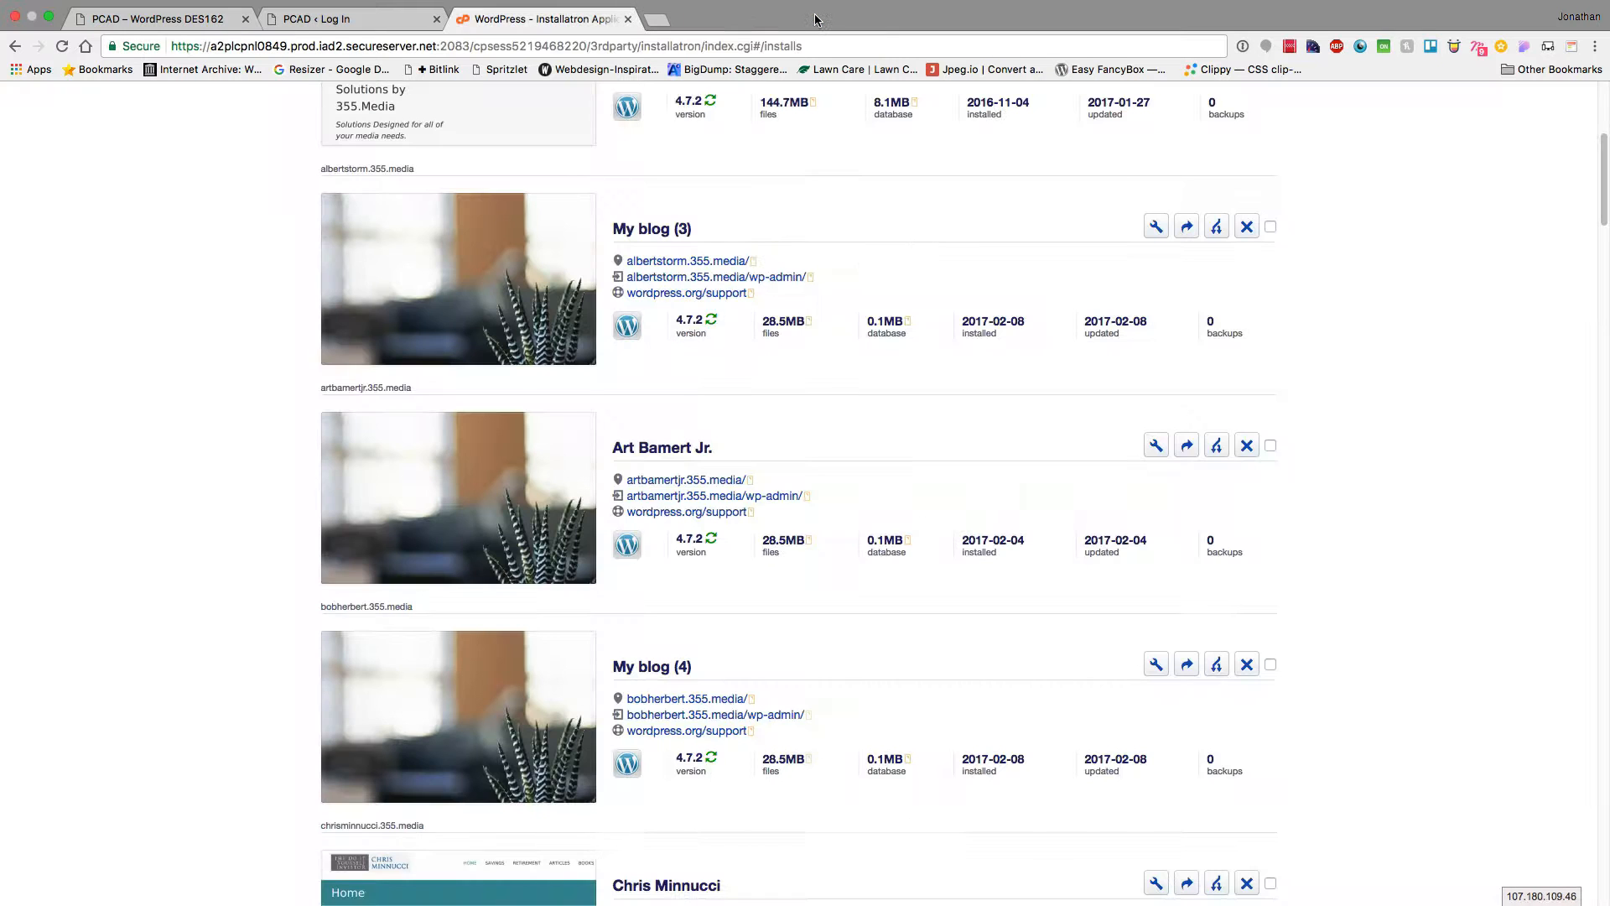
pyautogui.click(628, 19)
pyautogui.press('super+Tab')
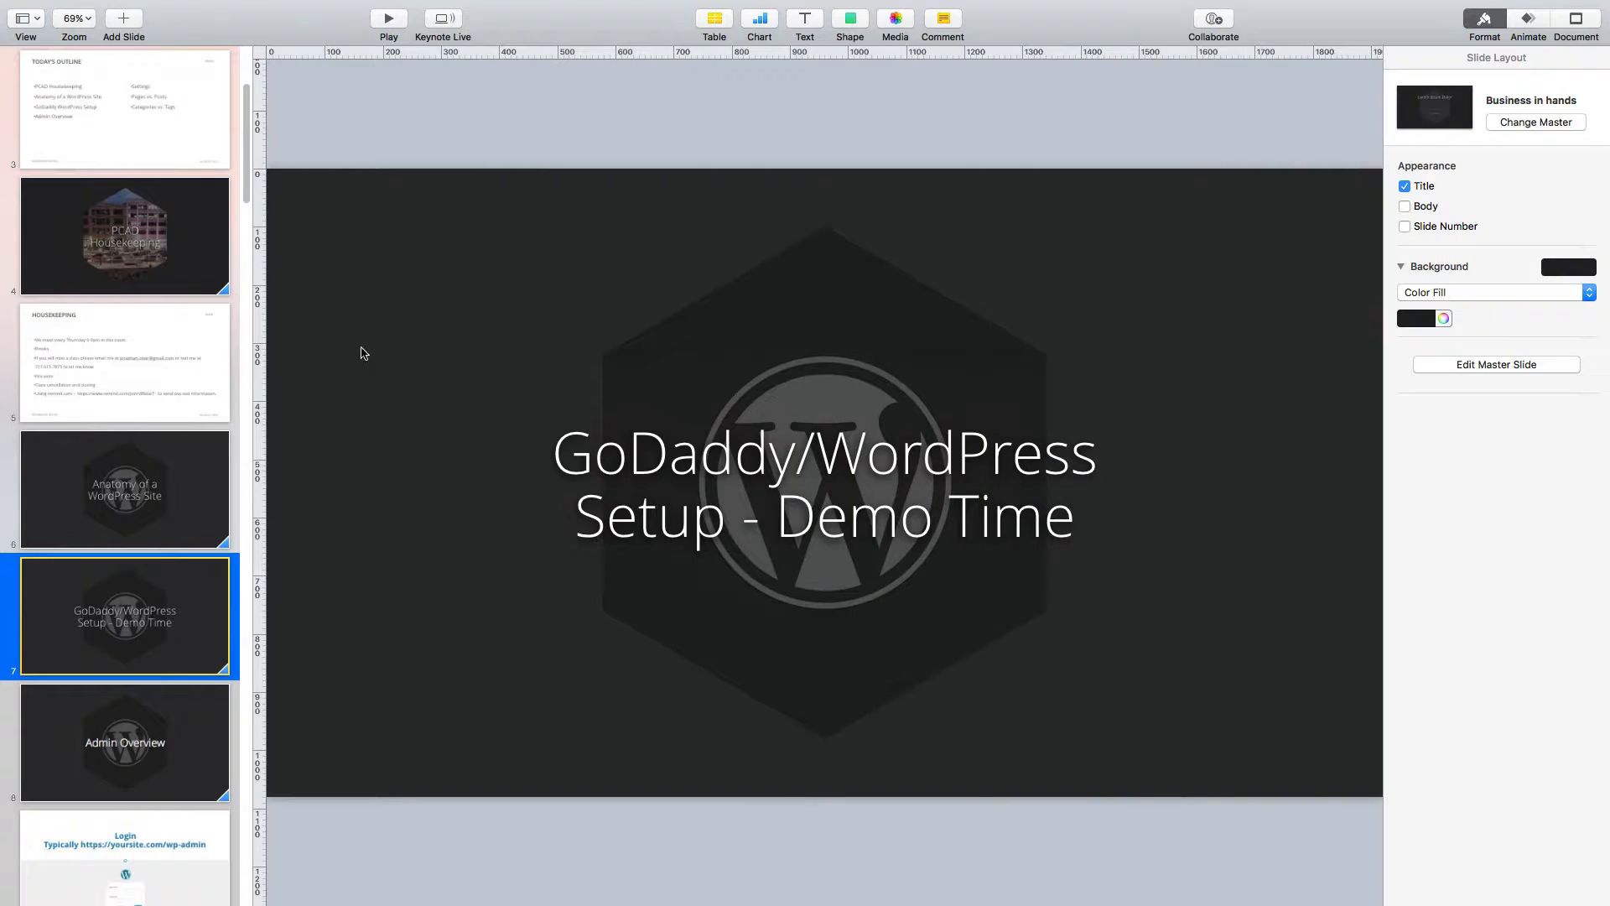
# Show Keynote slide 8, 'Admin Overview', then return to the browser's PCAD login page
pyautogui.click(163, 727)
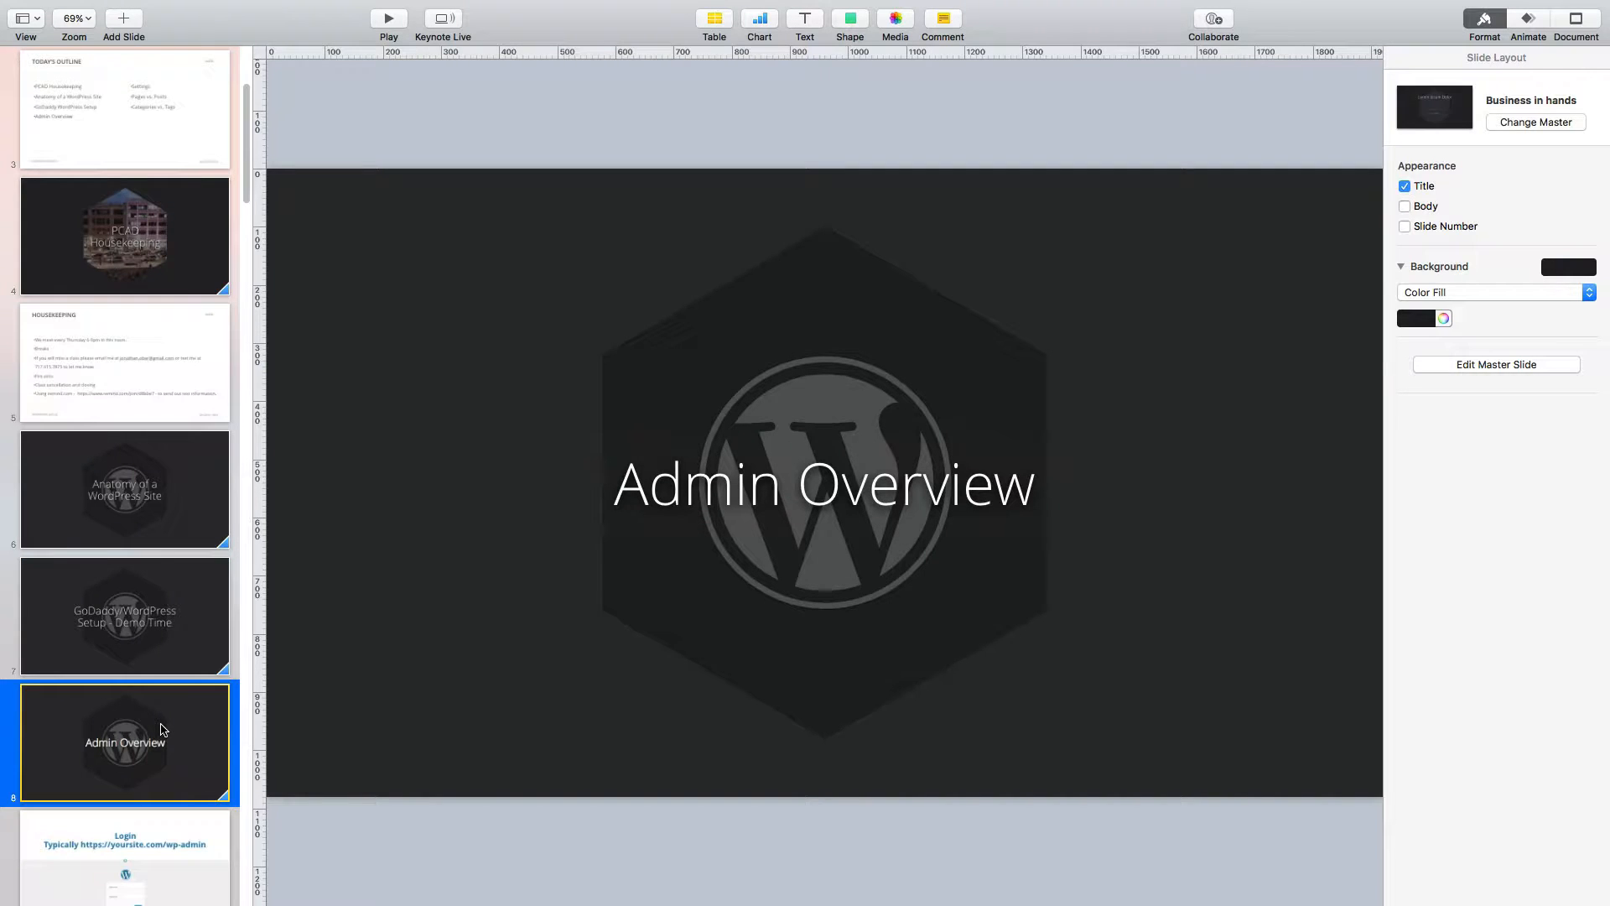
pyautogui.scroll(-7, 162, 729)
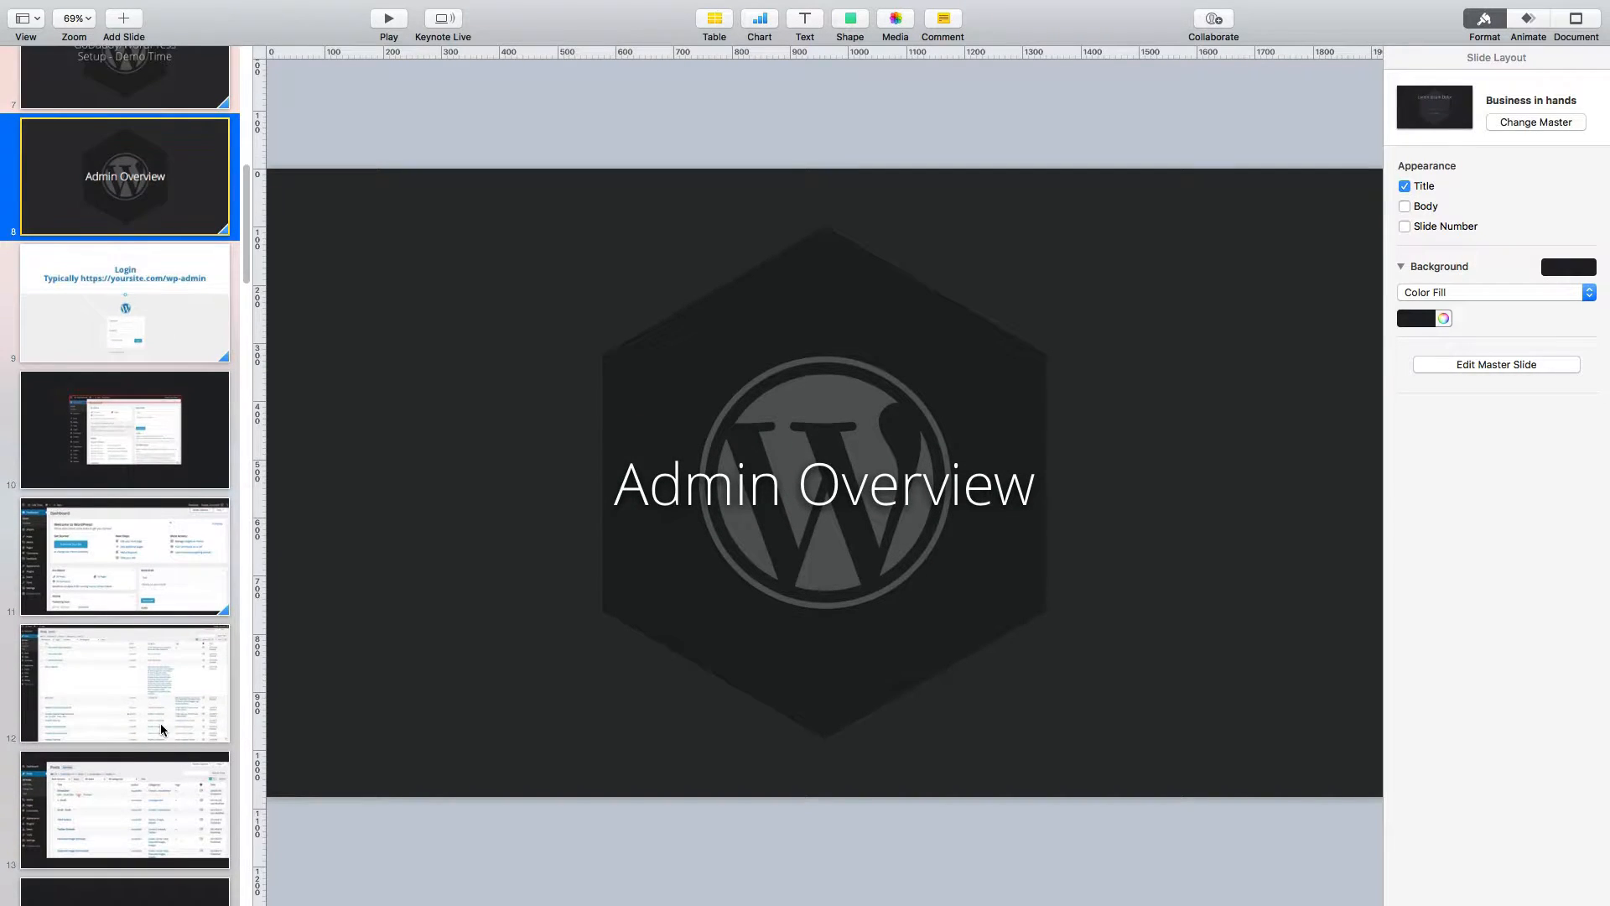
pyautogui.press('super+Tab')
pyautogui.press('super+Tab')
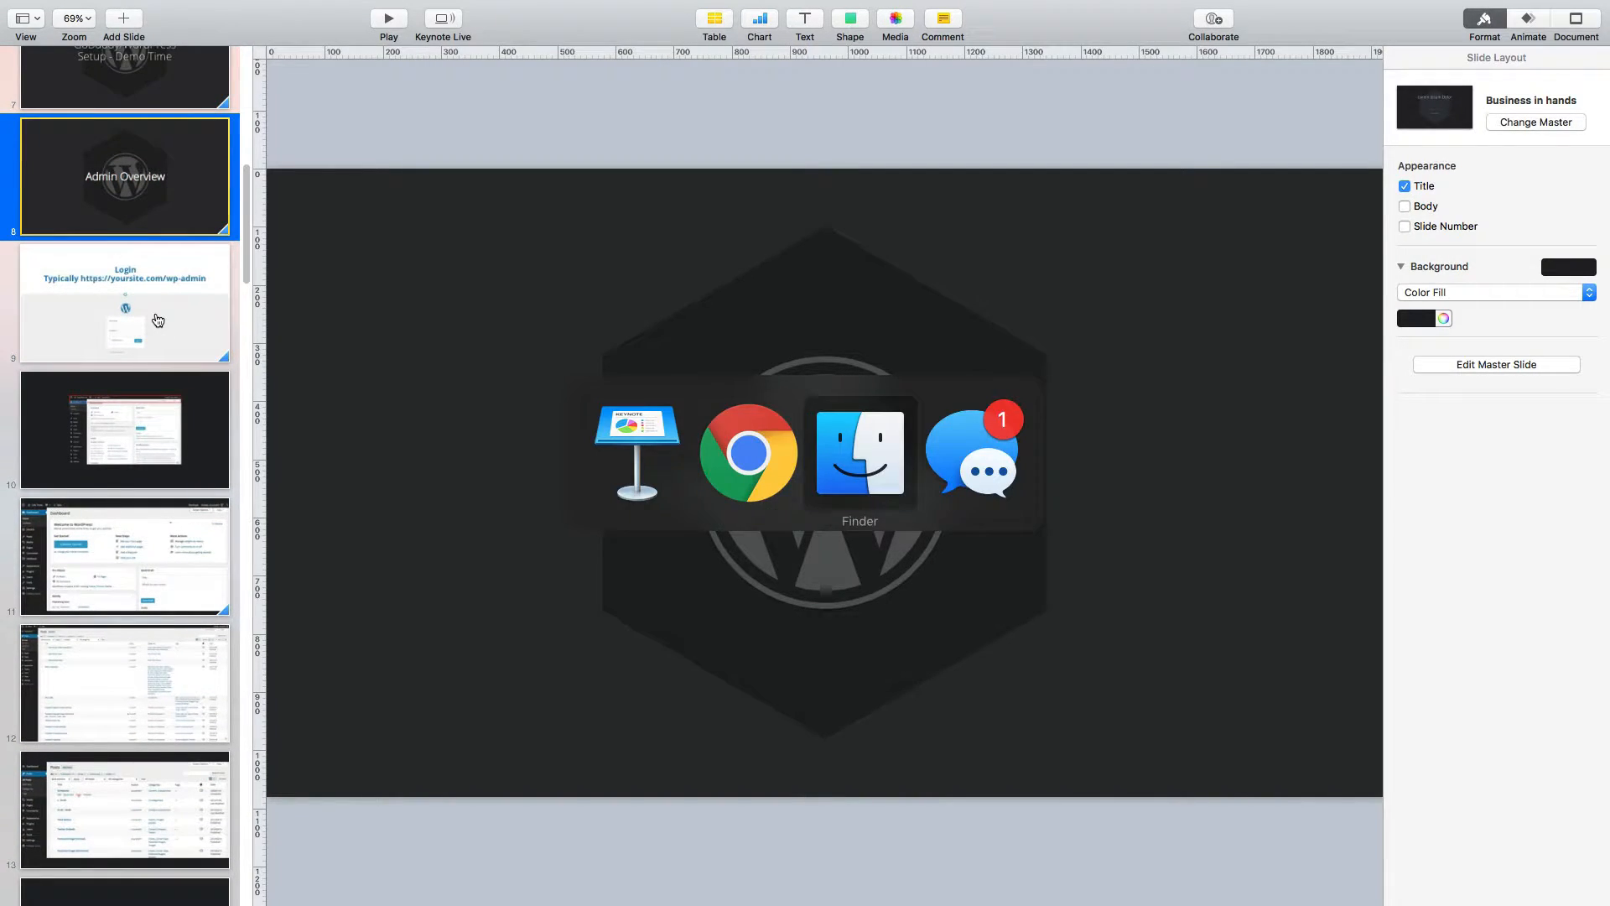
pyautogui.press('super+shift+Tab')
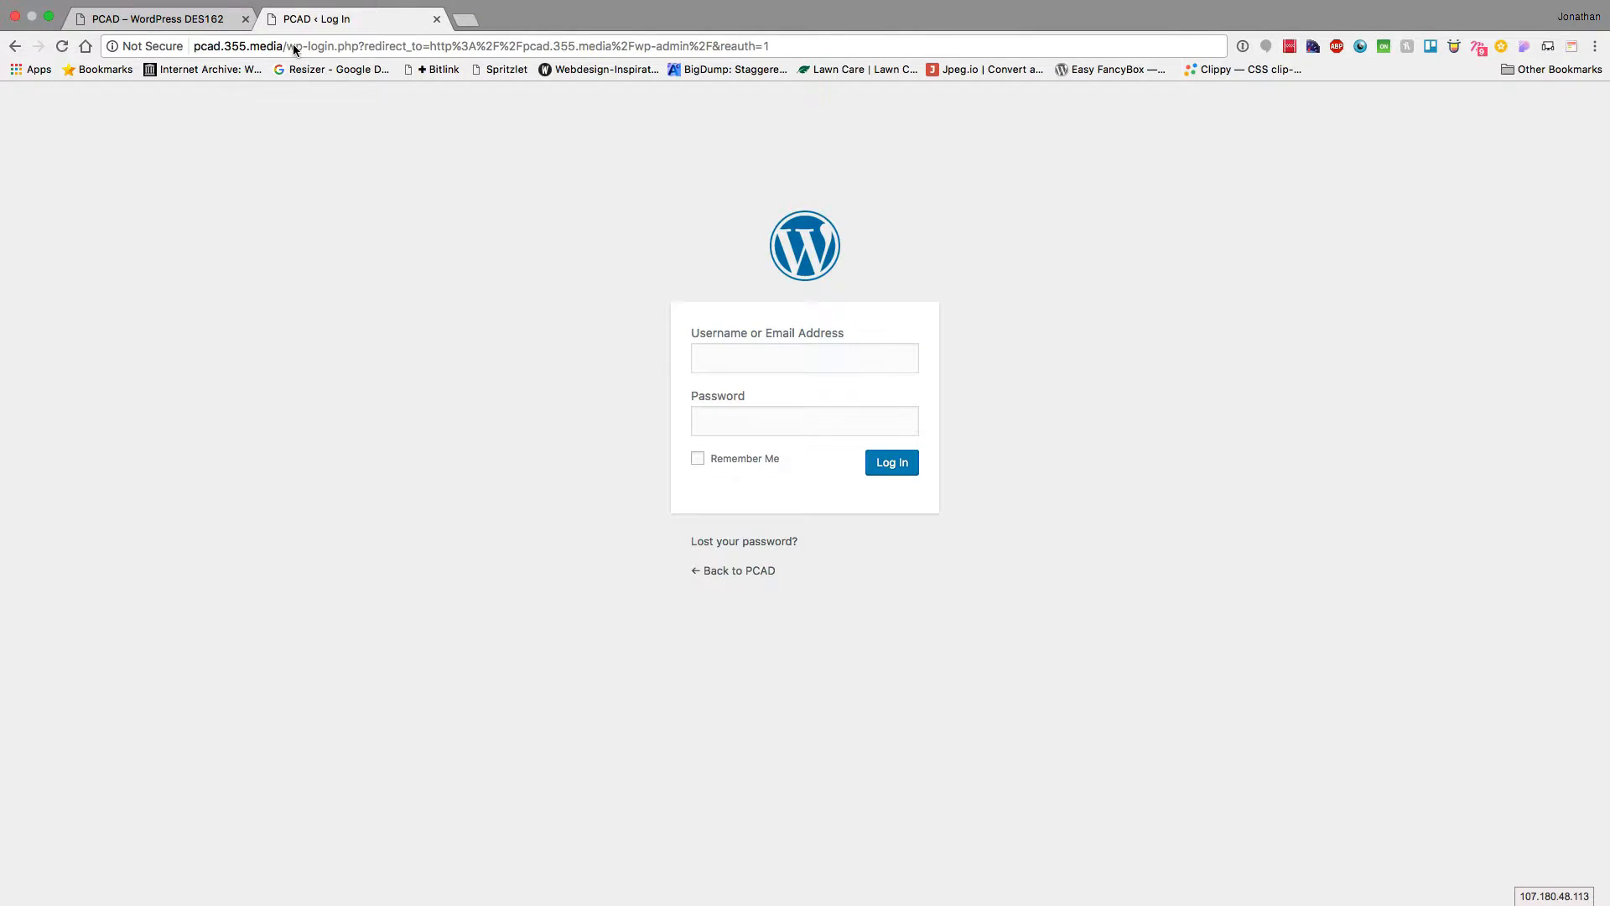
# Load pcad.355.media/wp-admin and sign in with the saved PCAD login from 1Password
pyautogui.moveTo(307, 42); pyautogui.dragTo(776, 47)
pyautogui.press('BackSpace')
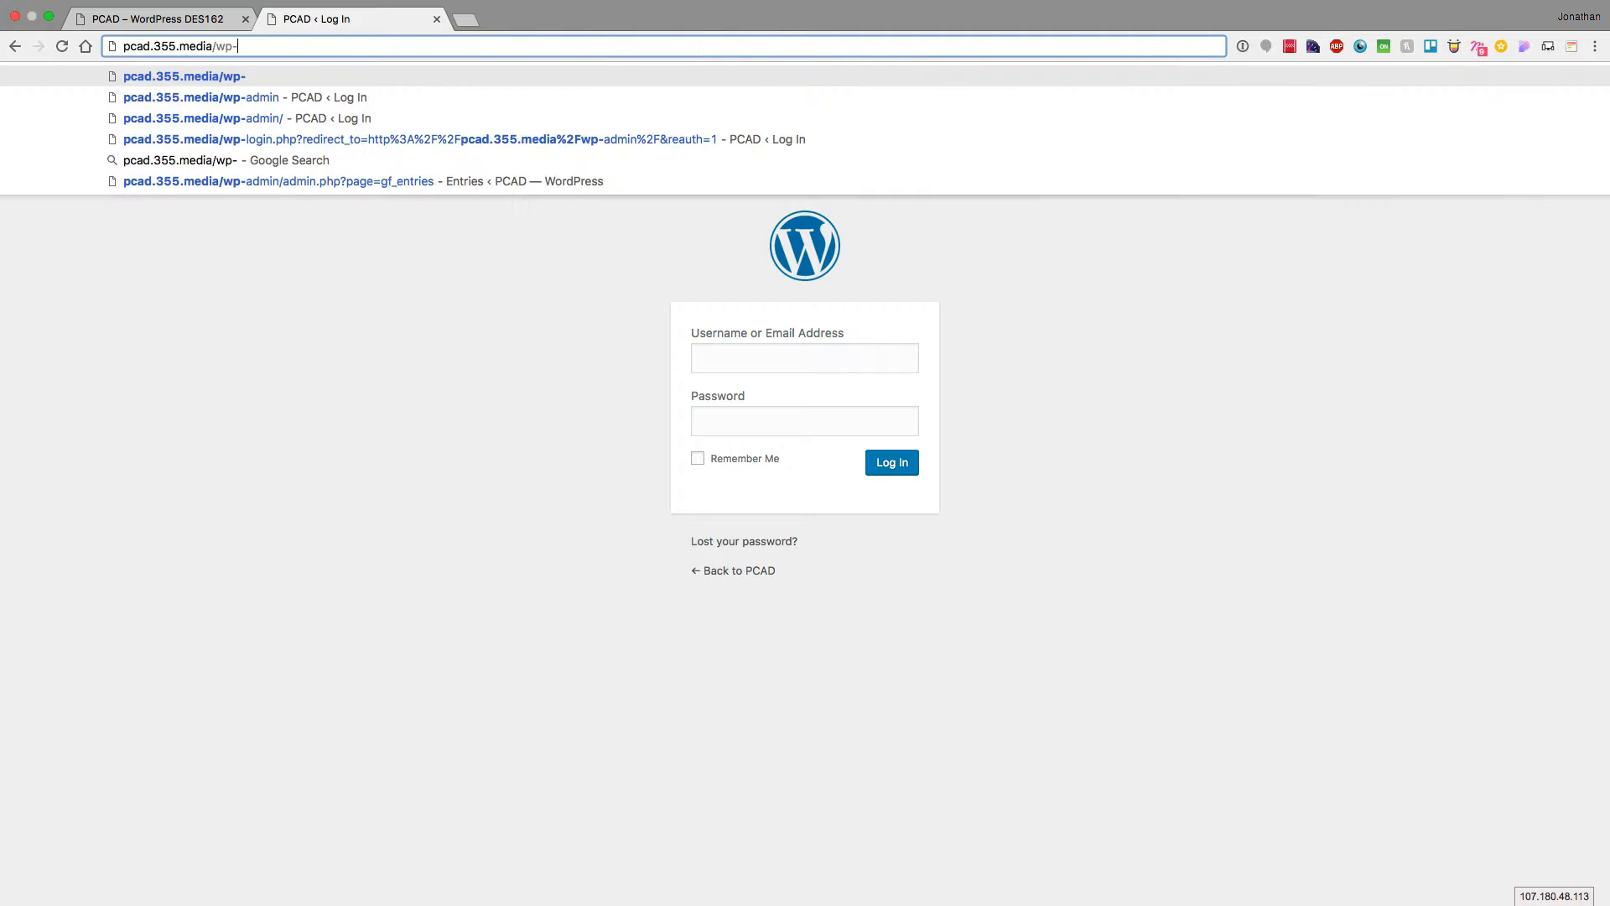
pyautogui.write('admin')
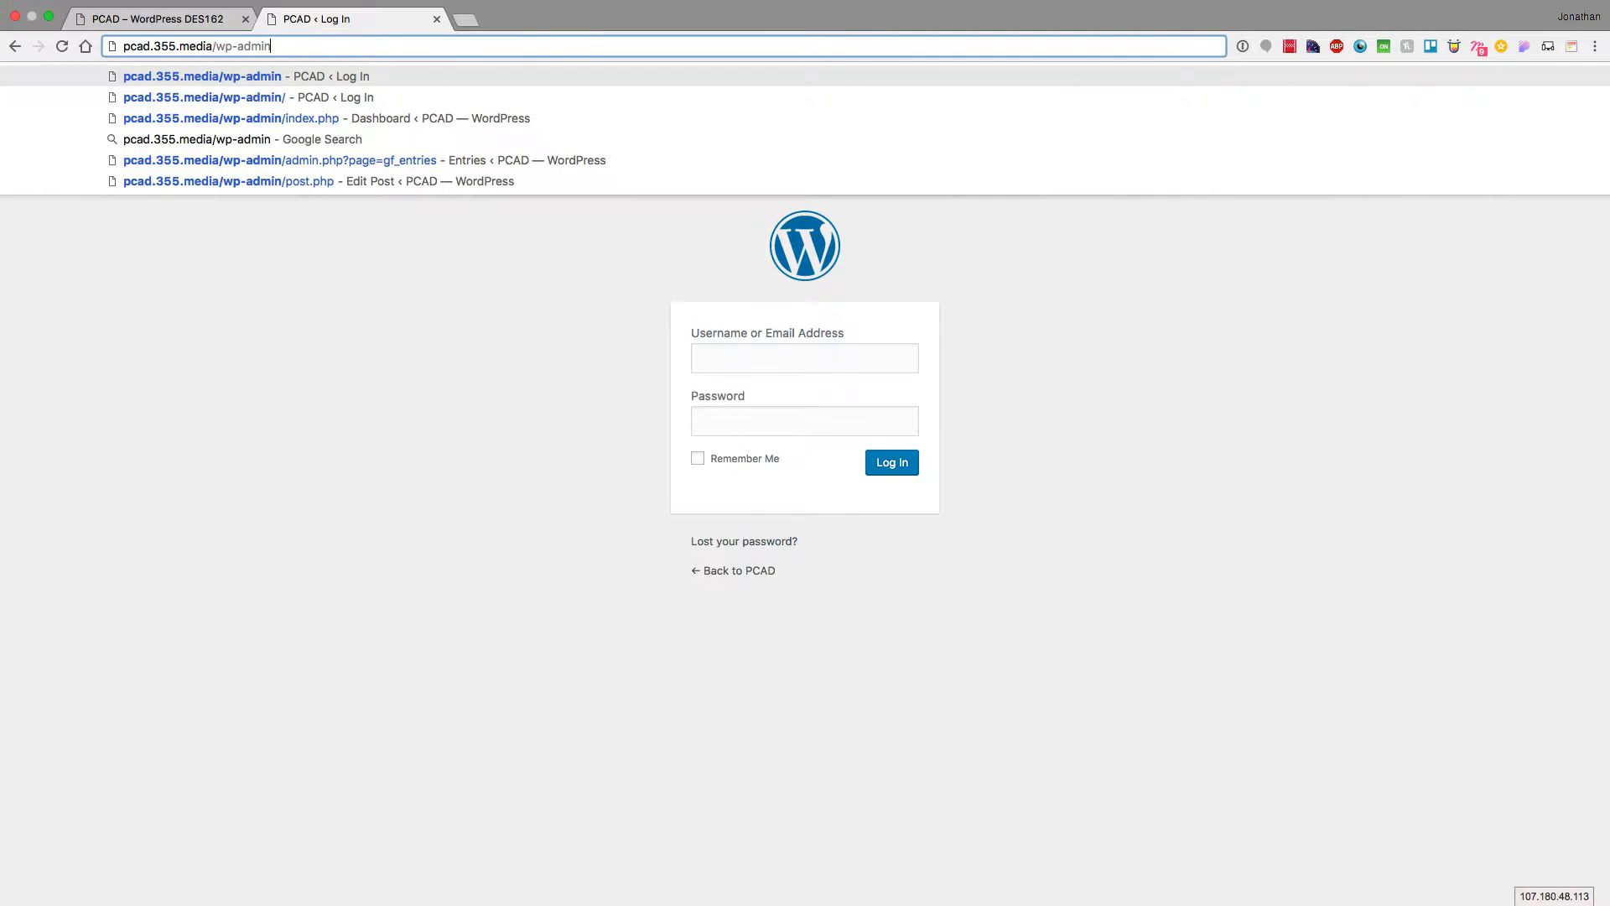
pyautogui.press('Return')
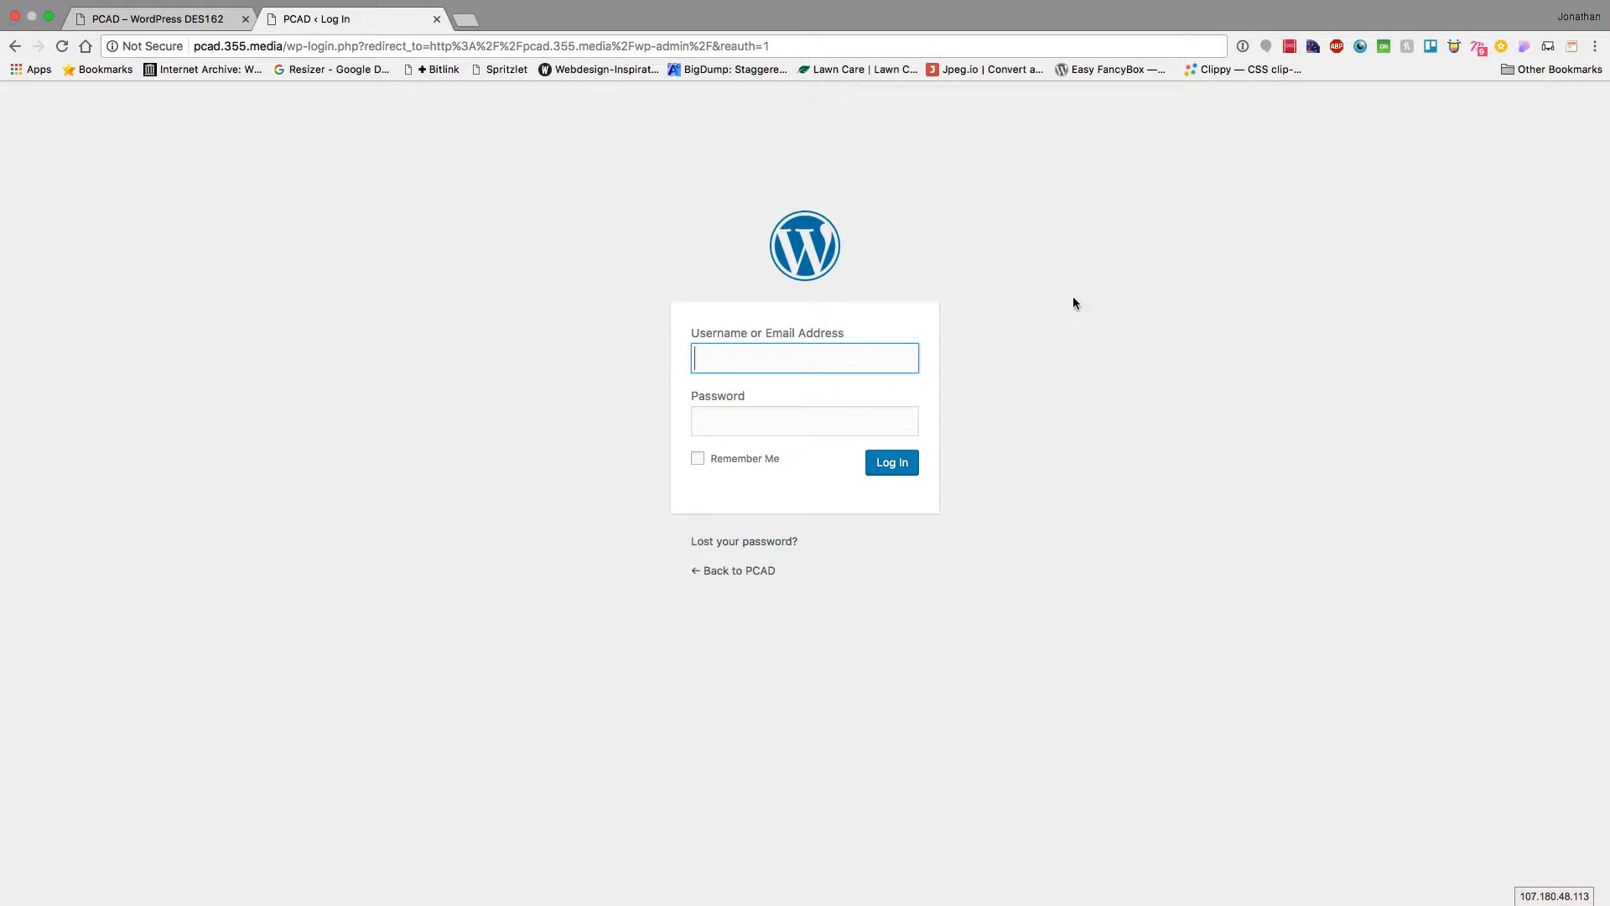
pyautogui.click(1236, 48)
pyautogui.click(1281, 125)
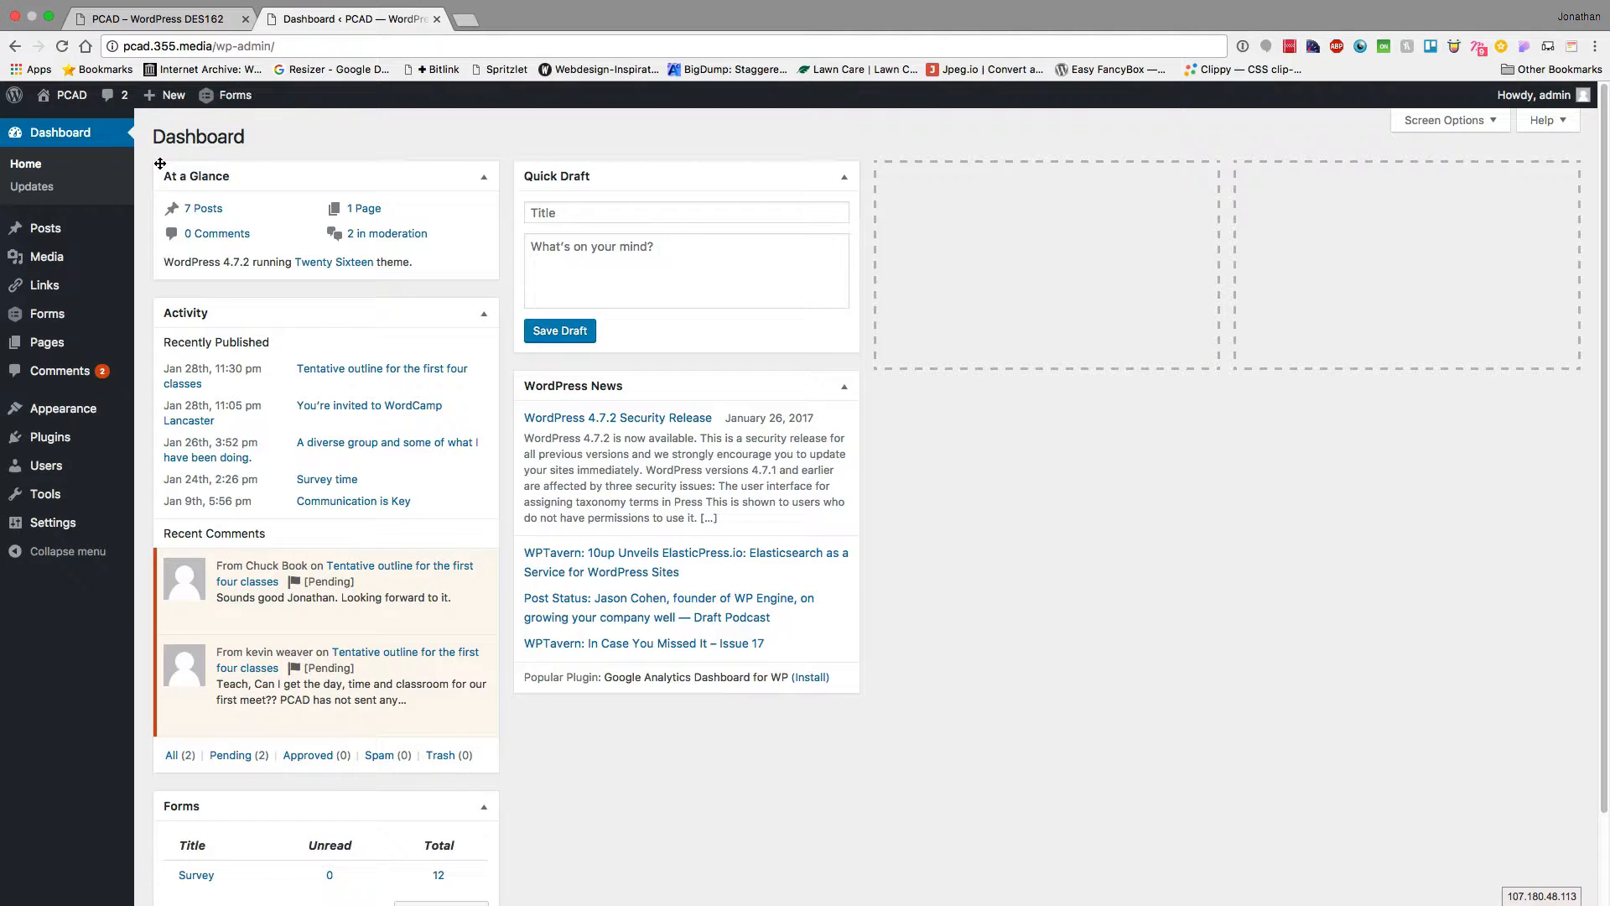
# Try moving Quick Draft and Forms, then hide WordPress News and Quick Draft in Screen Options
pyautogui.moveTo(677, 176); pyautogui.dragTo(1161, 173)
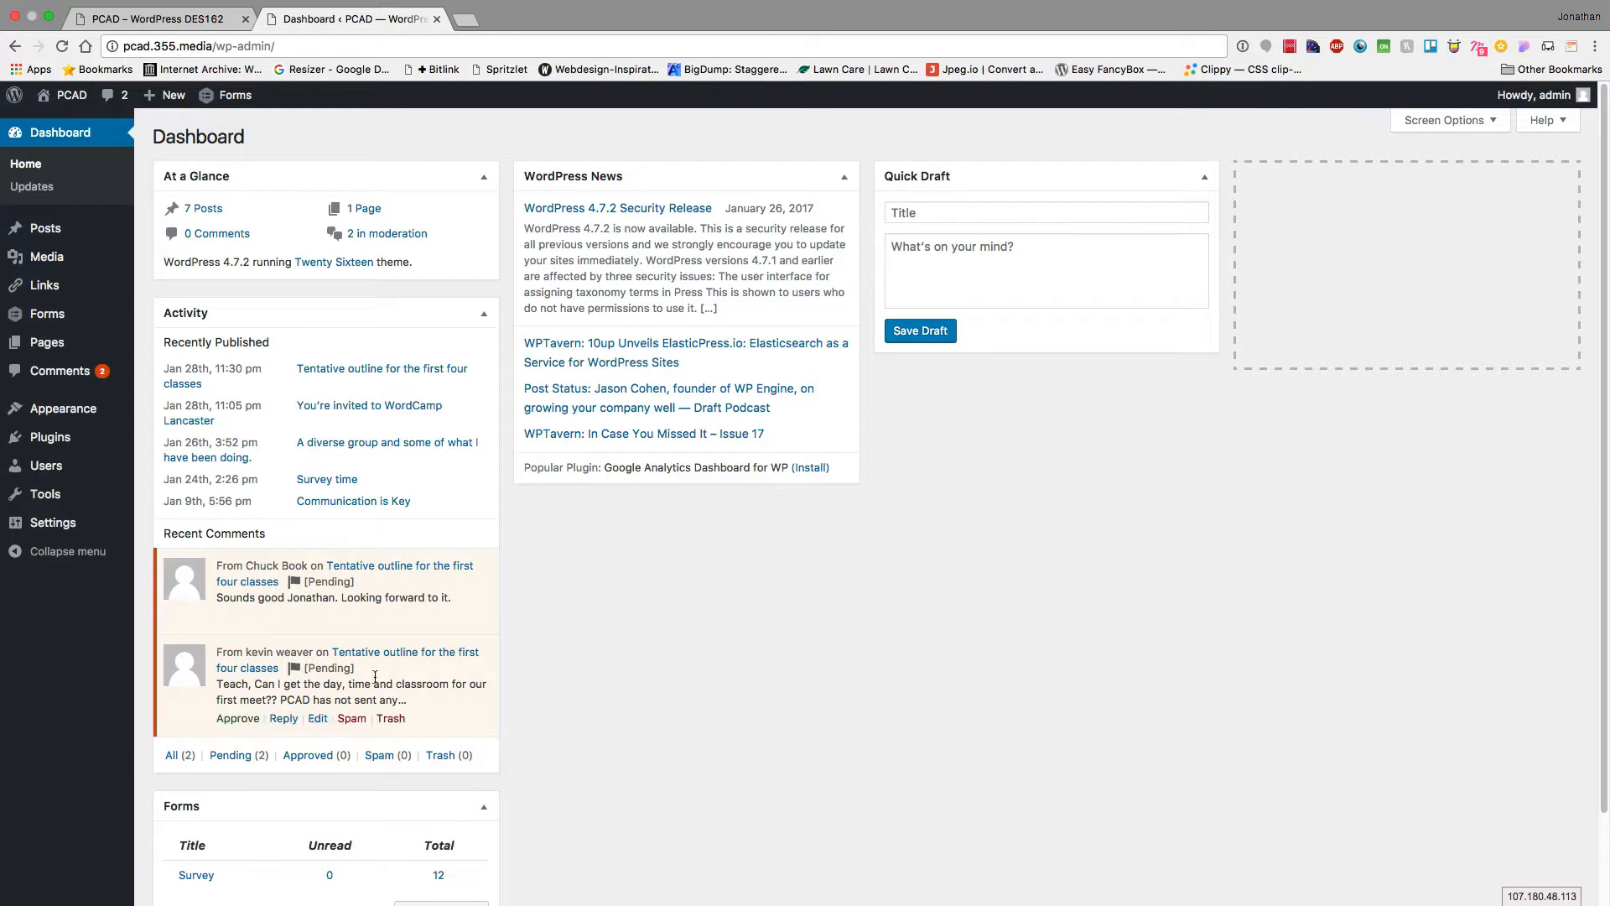
pyautogui.moveTo(254, 801); pyautogui.dragTo(1518, 186)
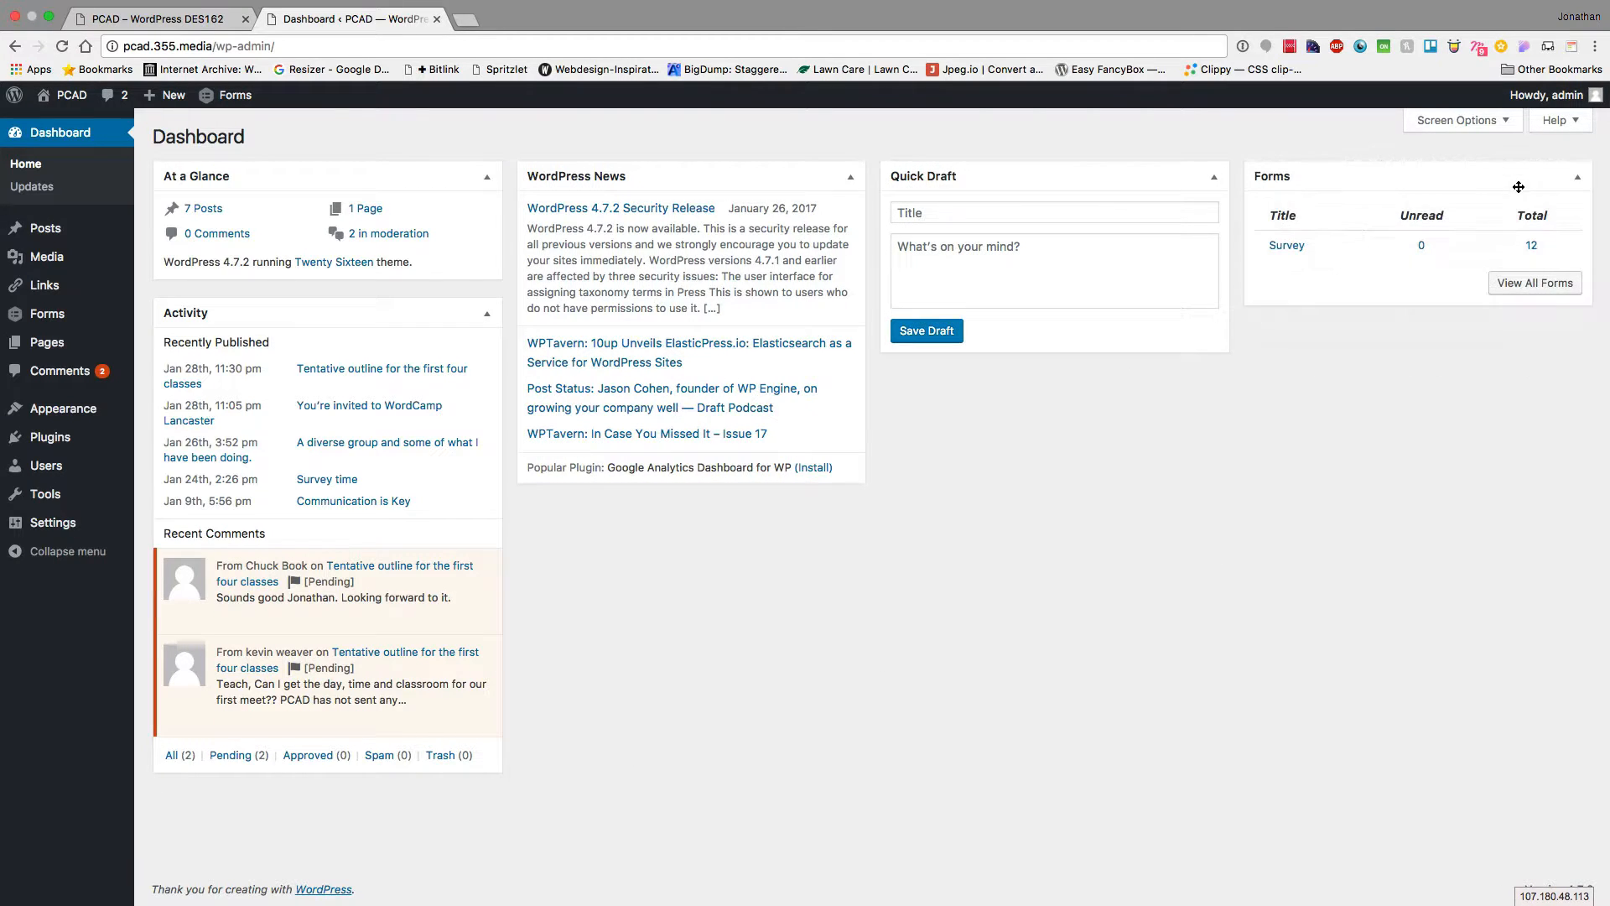
pyautogui.scroll(-1, 541, 626)
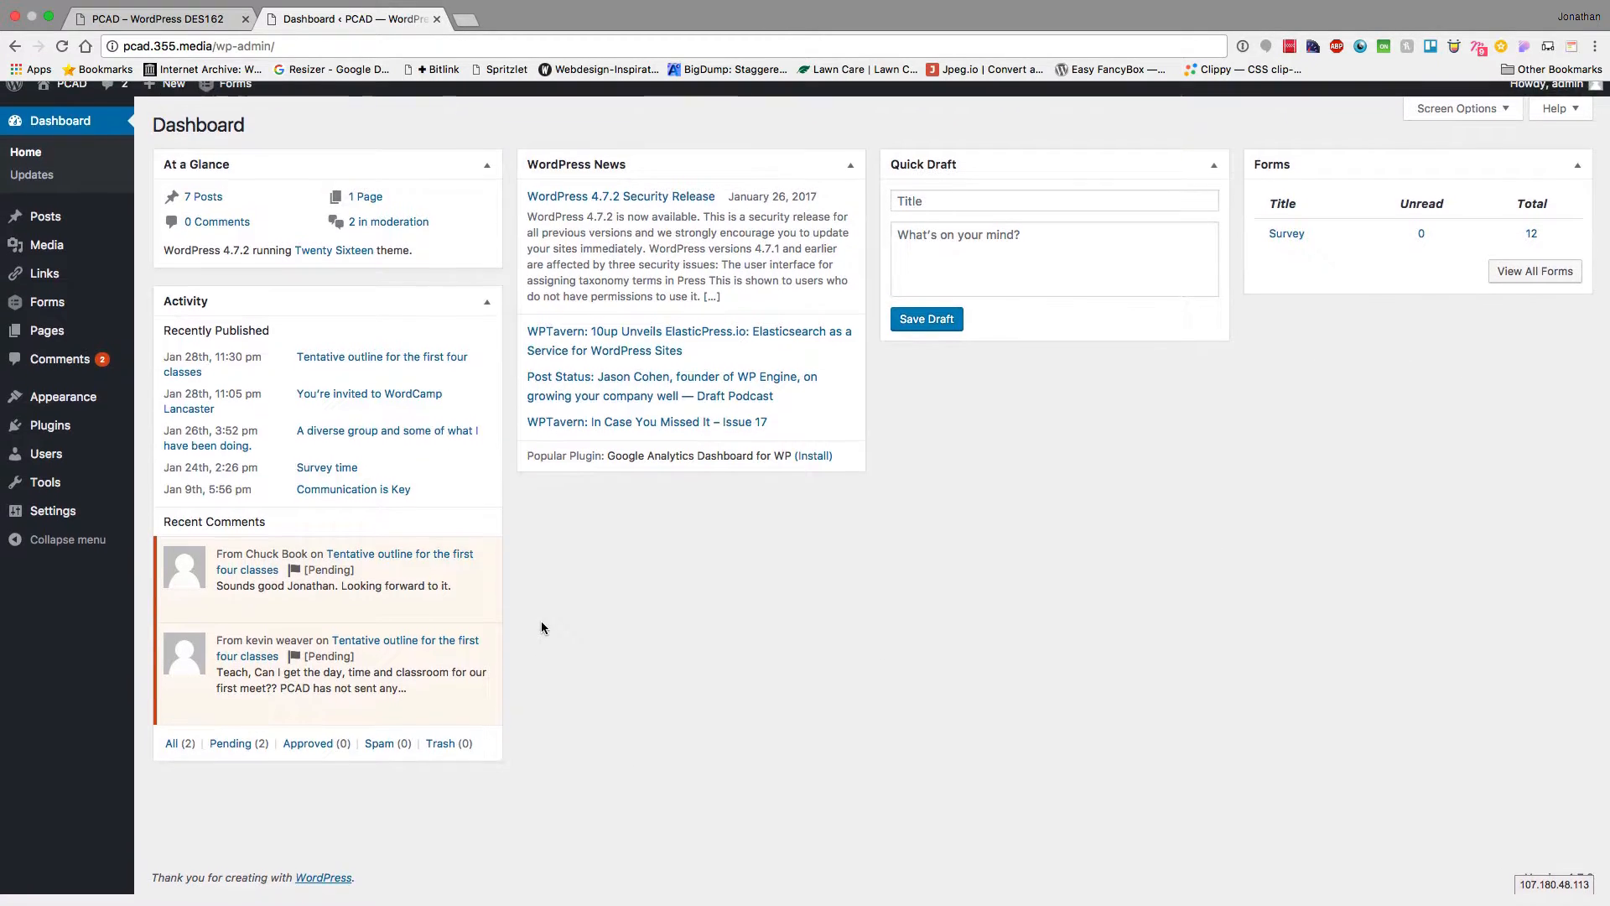
pyautogui.scroll(1, 541, 627)
pyautogui.click(1480, 122)
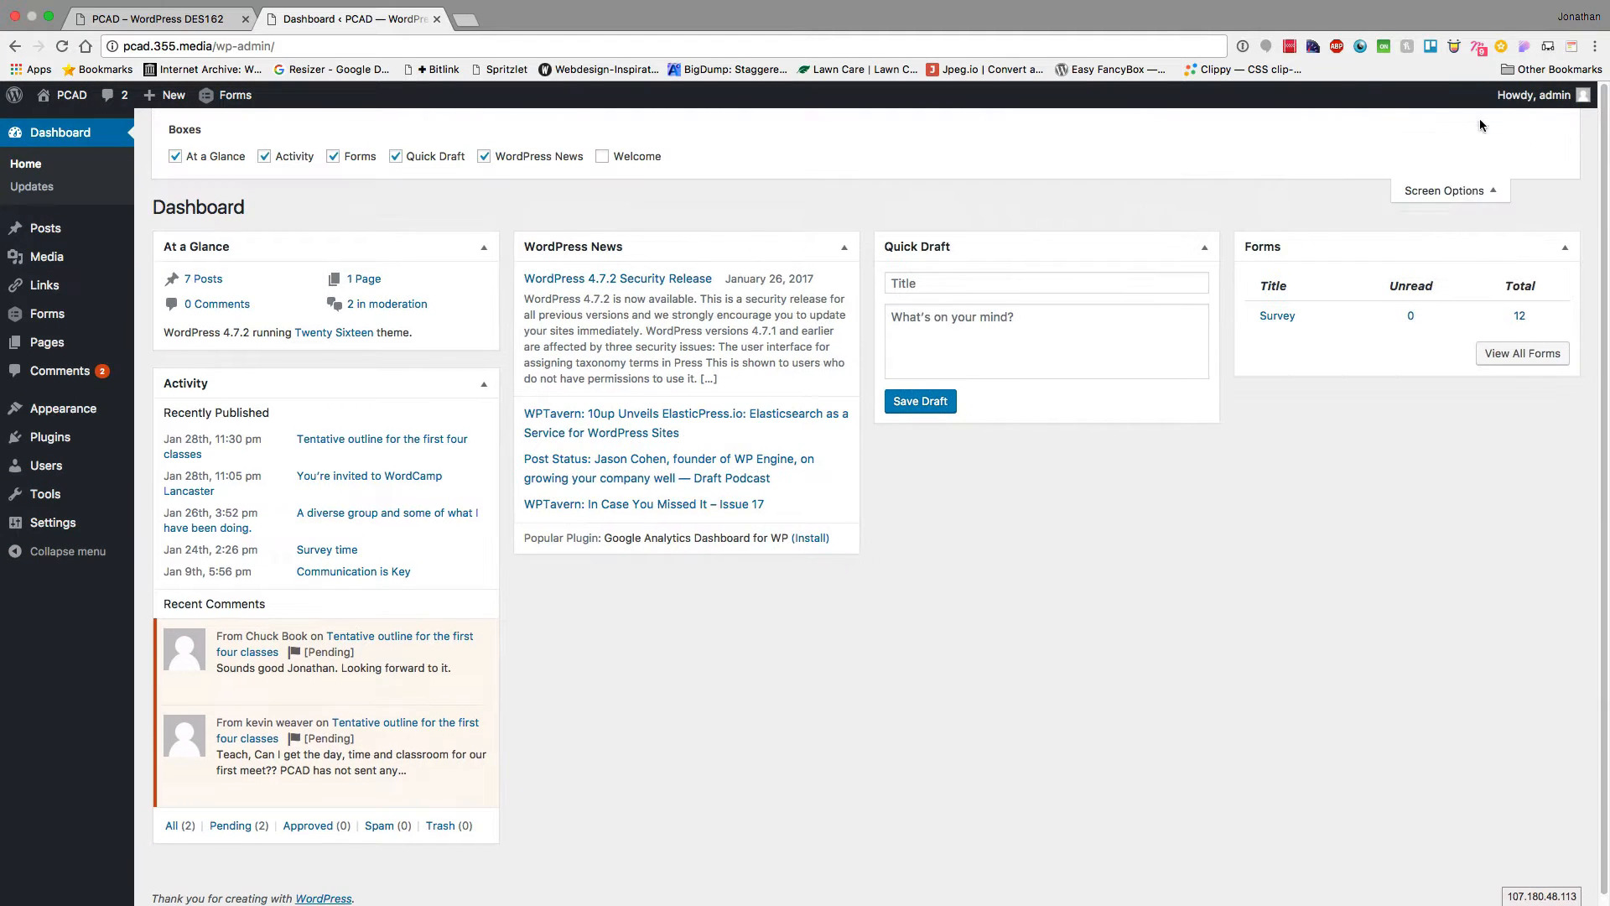
pyautogui.click(500, 156)
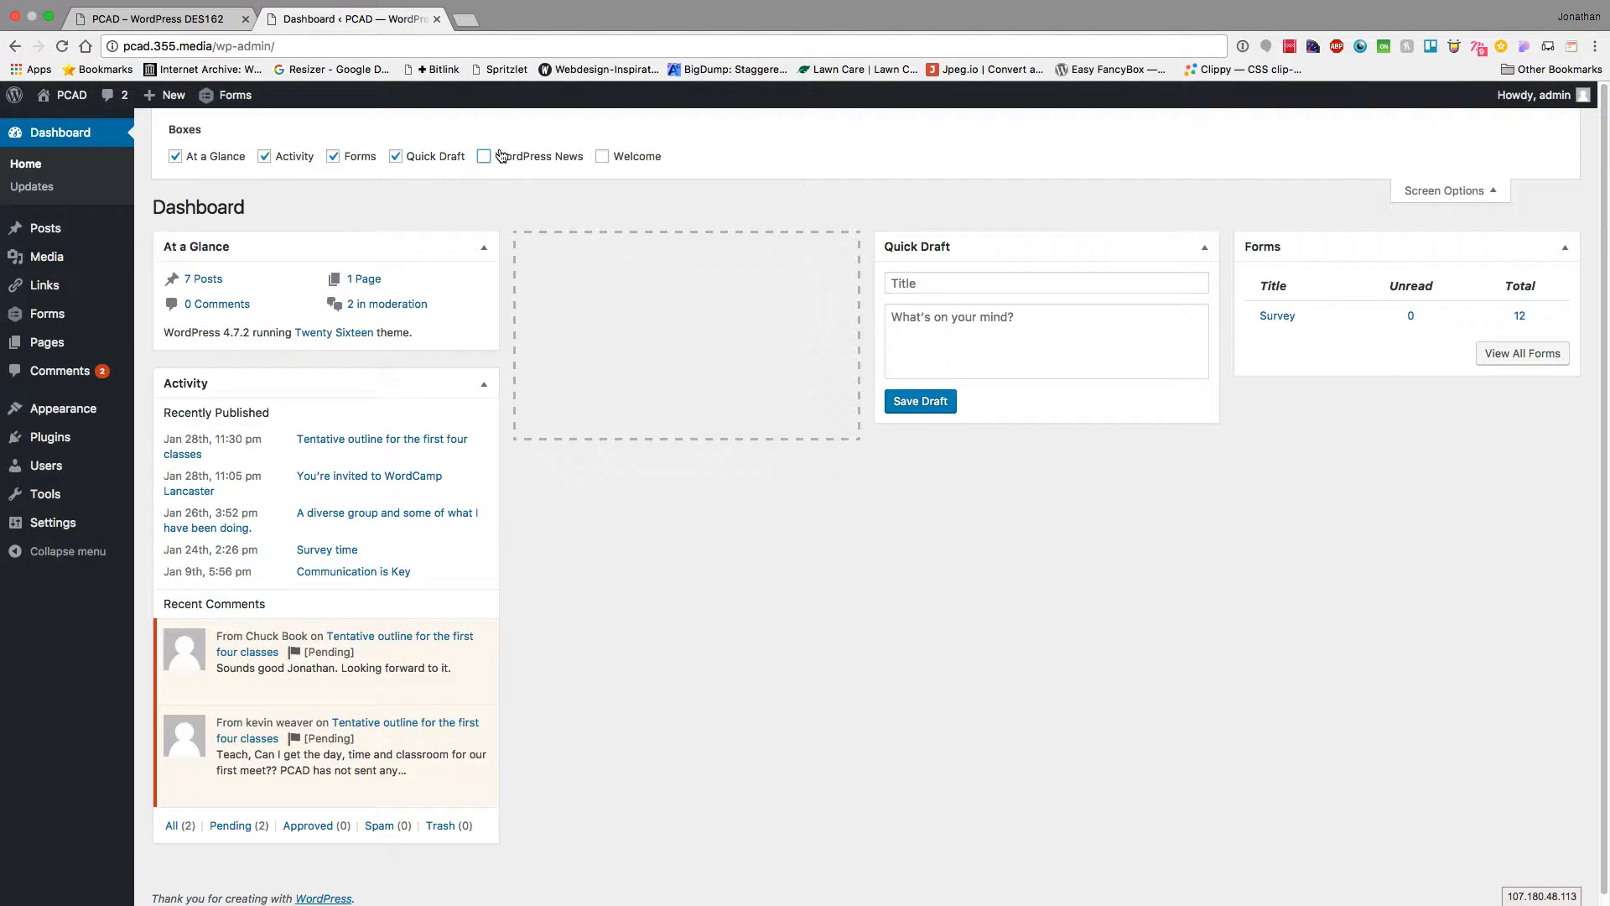
pyautogui.click(438, 156)
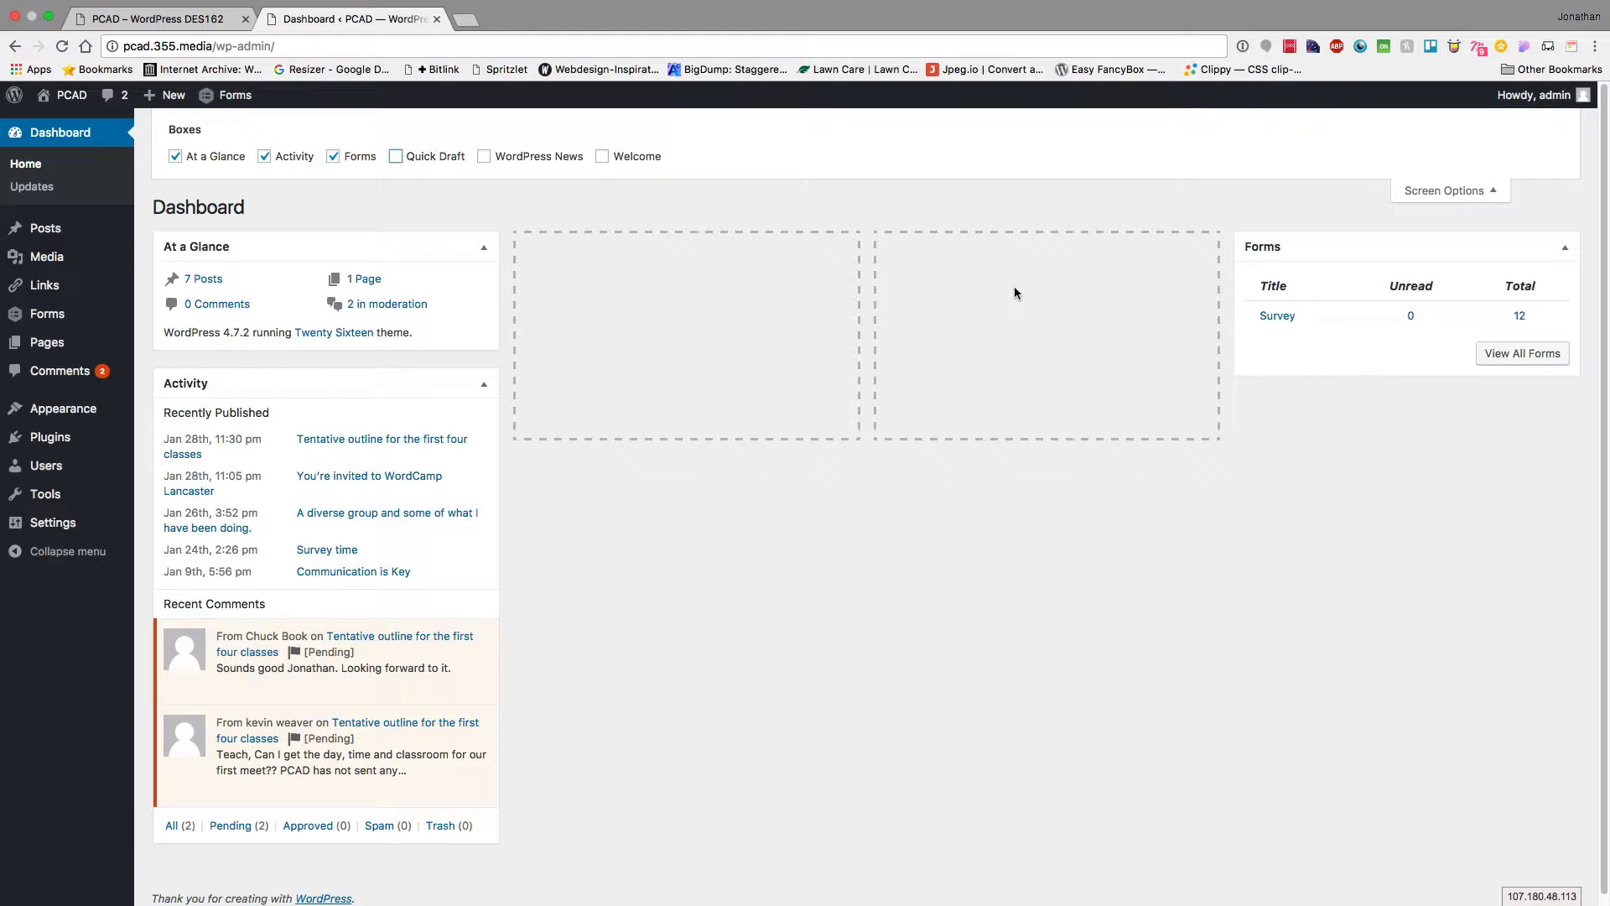
# Arrange the dashboard with Activity in the middle column and Forms on the right
pyautogui.moveTo(1361, 248); pyautogui.dragTo(651, 238)
pyautogui.moveTo(296, 389); pyautogui.dragTo(1016, 259)
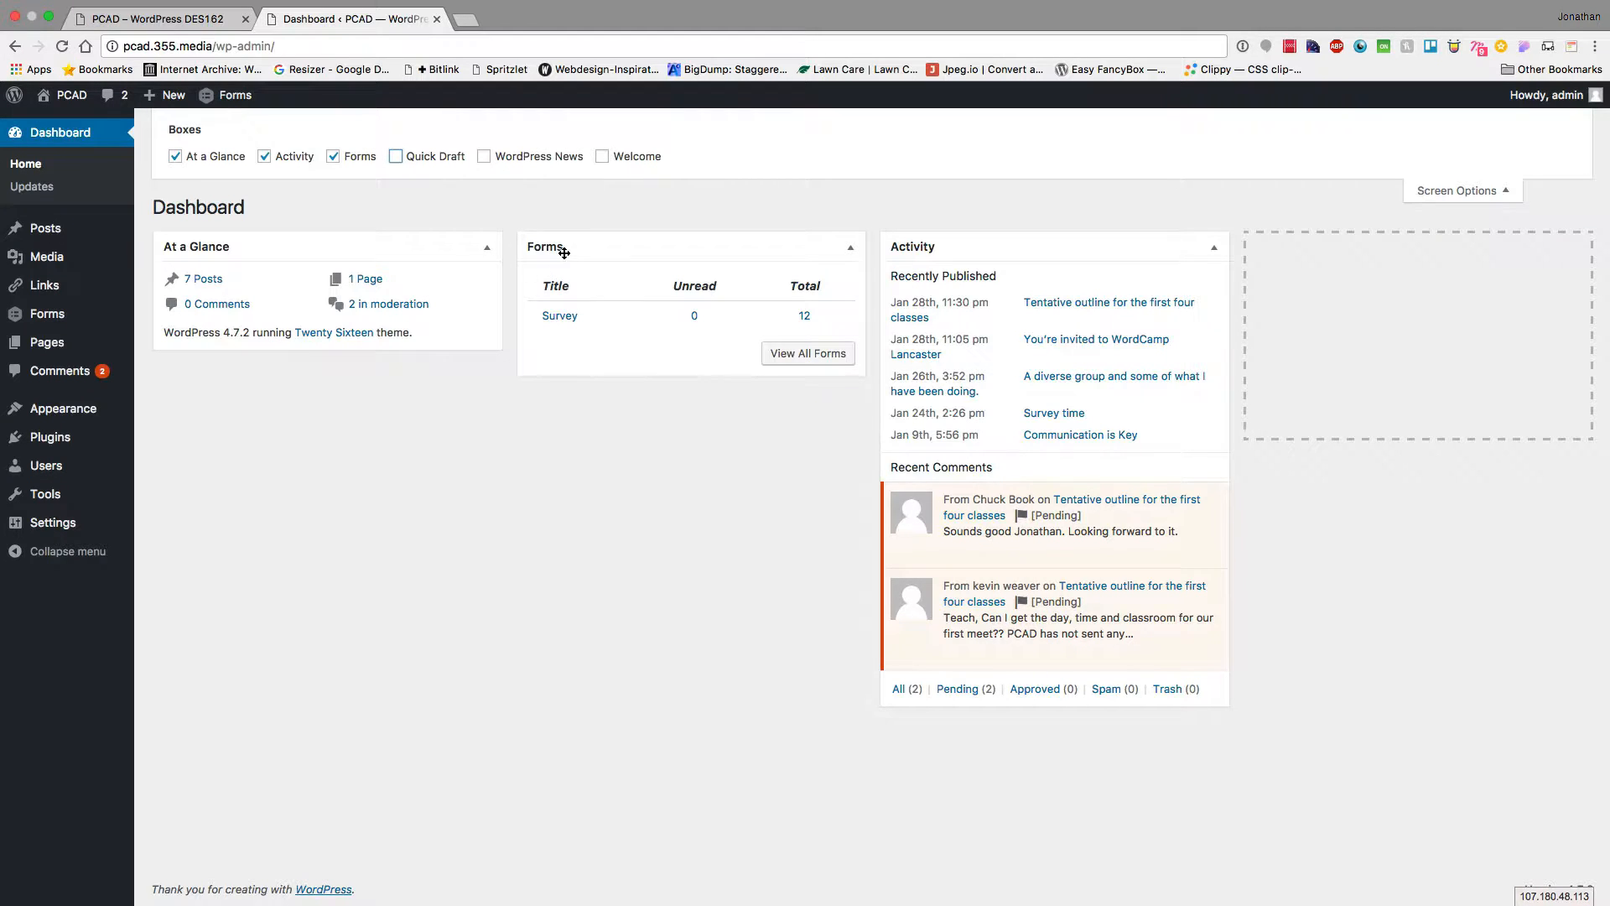
pyautogui.moveTo(567, 249); pyautogui.dragTo(1258, 265)
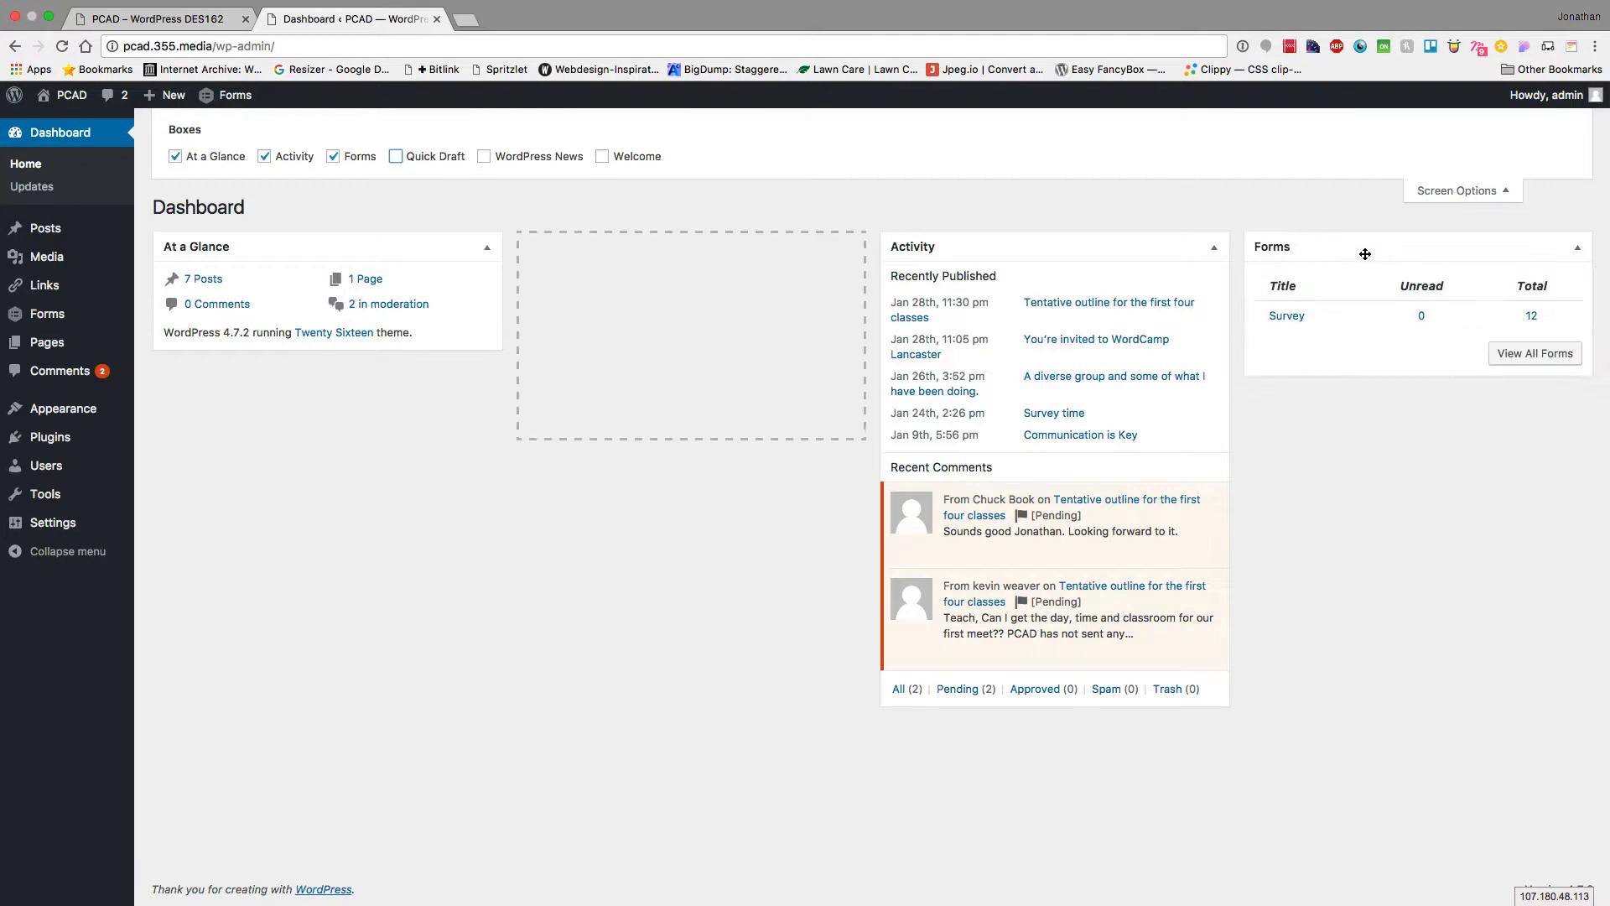
pyautogui.moveTo(1048, 241); pyautogui.dragTo(745, 238)
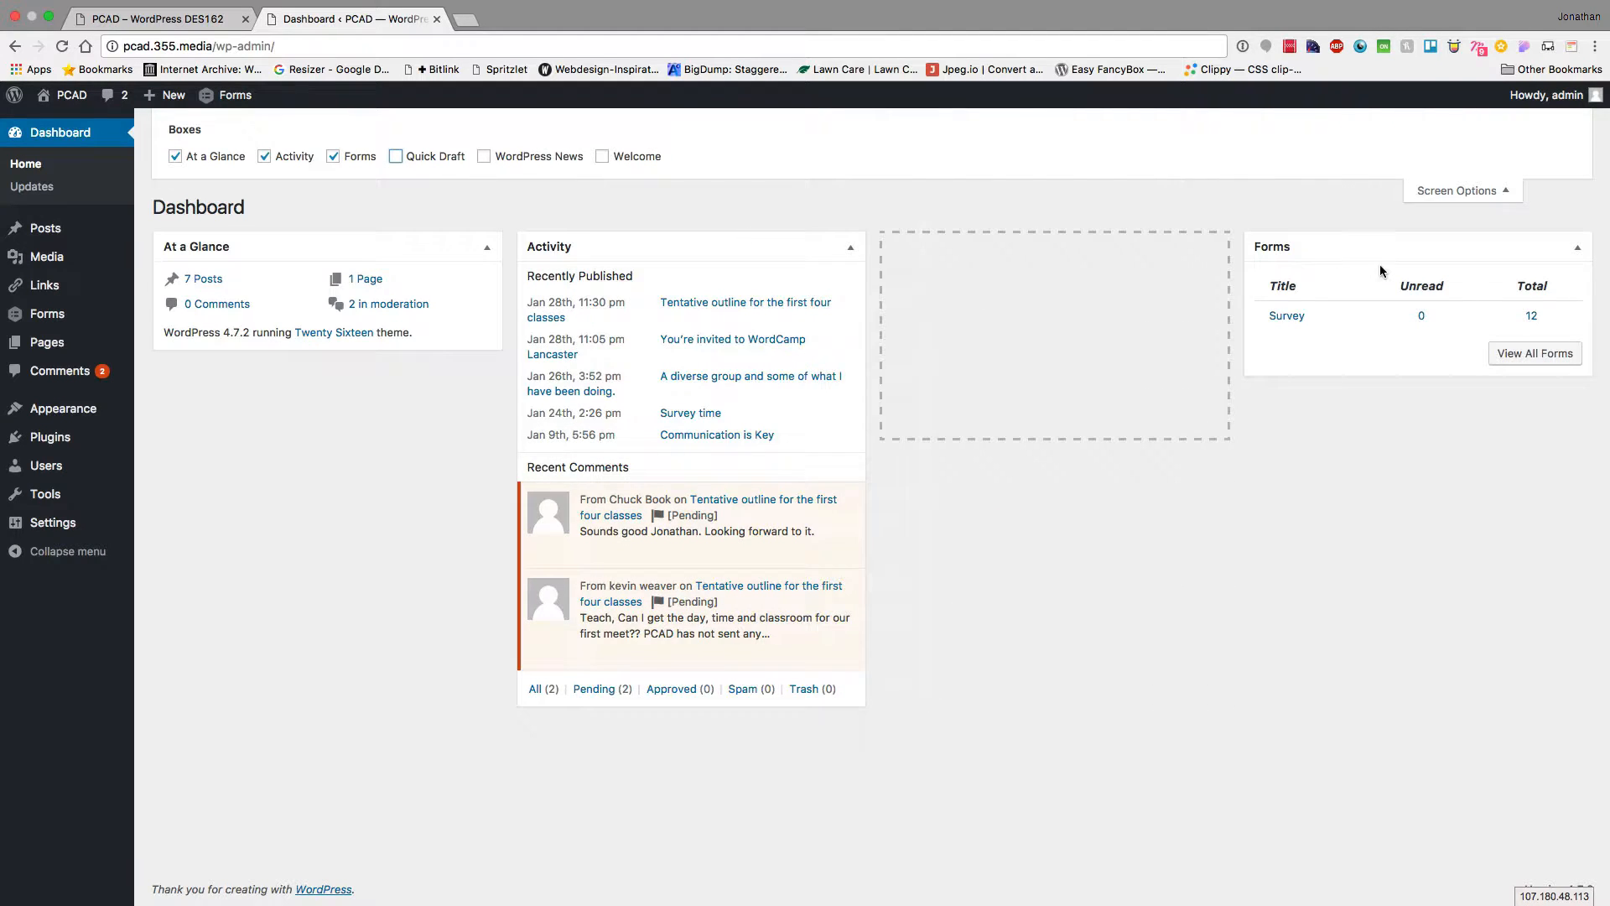
pyautogui.moveTo(1369, 248); pyautogui.dragTo(1032, 241)
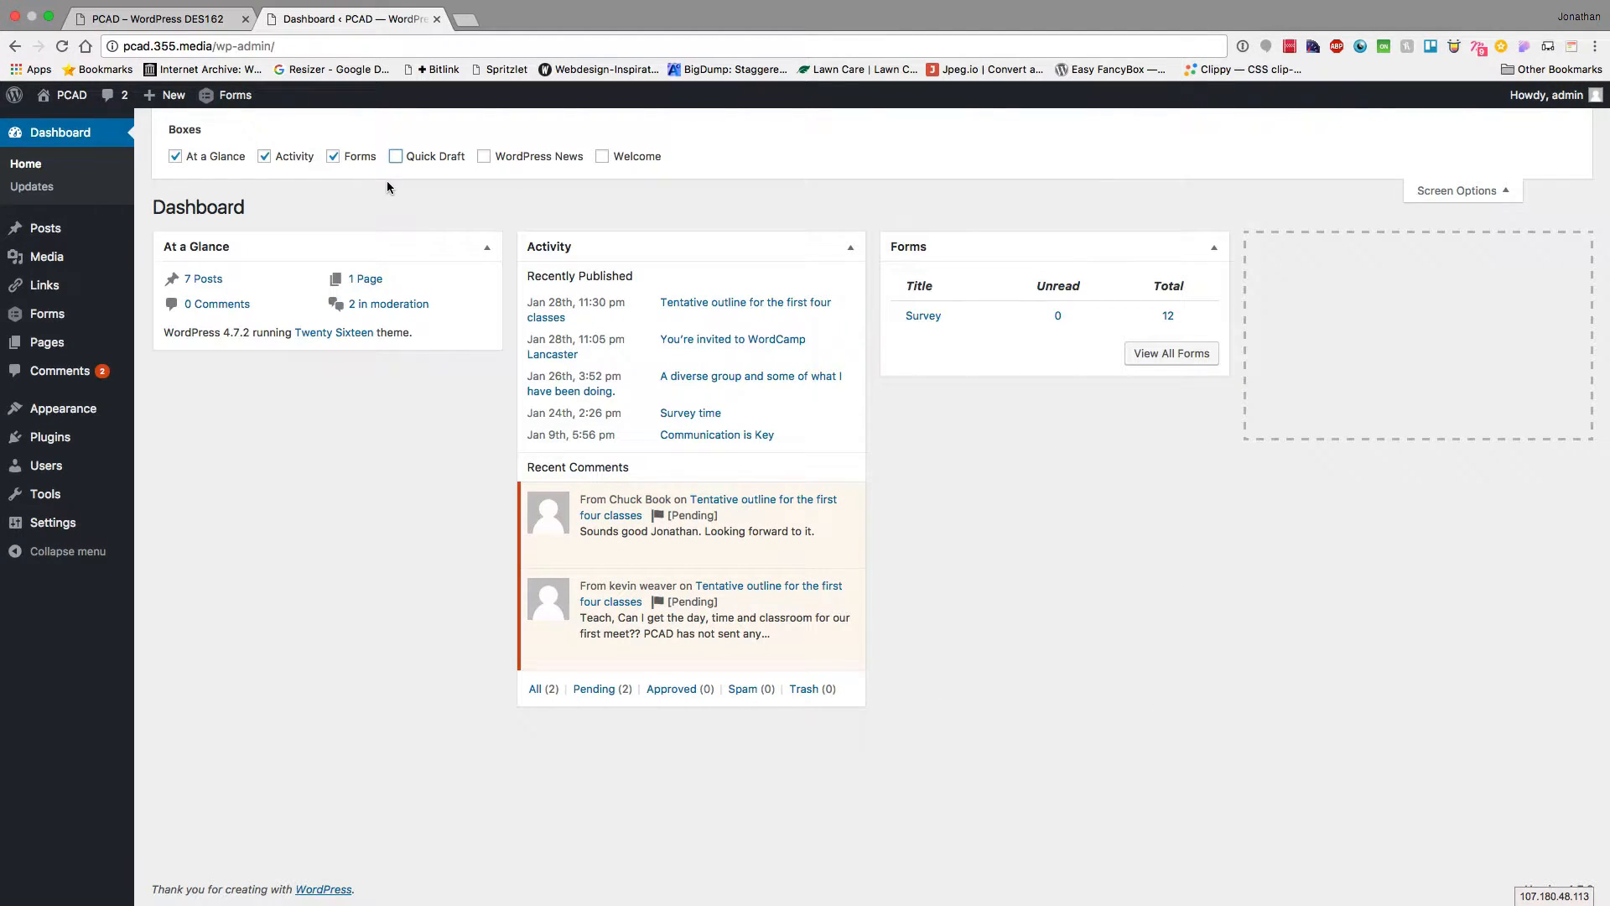
pyautogui.click(1459, 192)
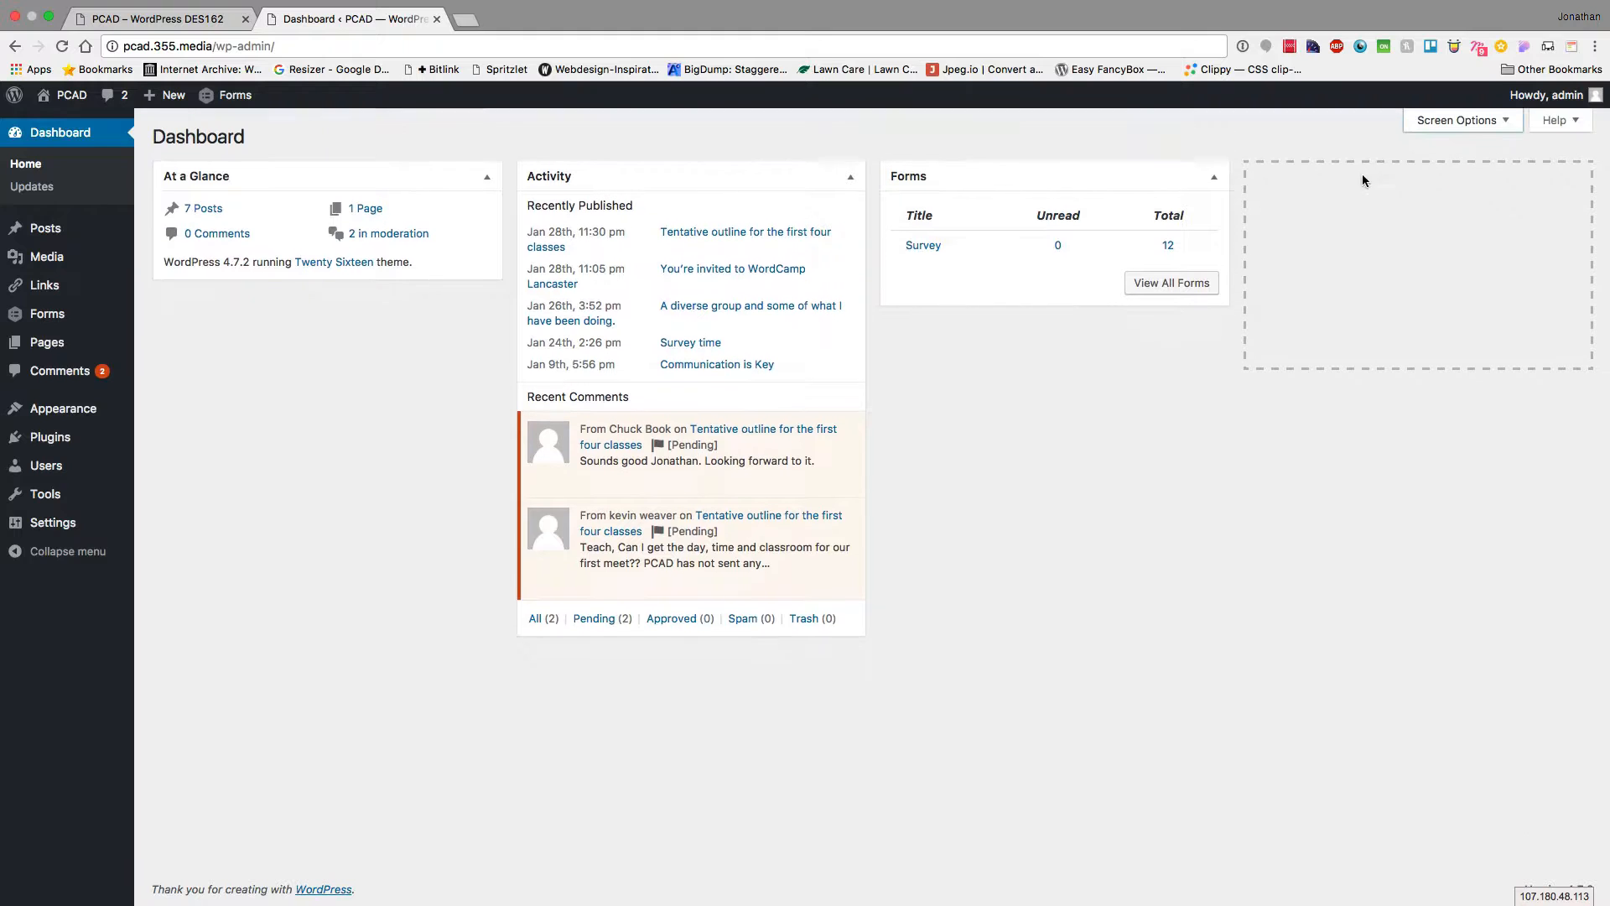
# Check the Updates page, then open the Posts list showing all seven DES162 posts
pyautogui.click(23, 187)
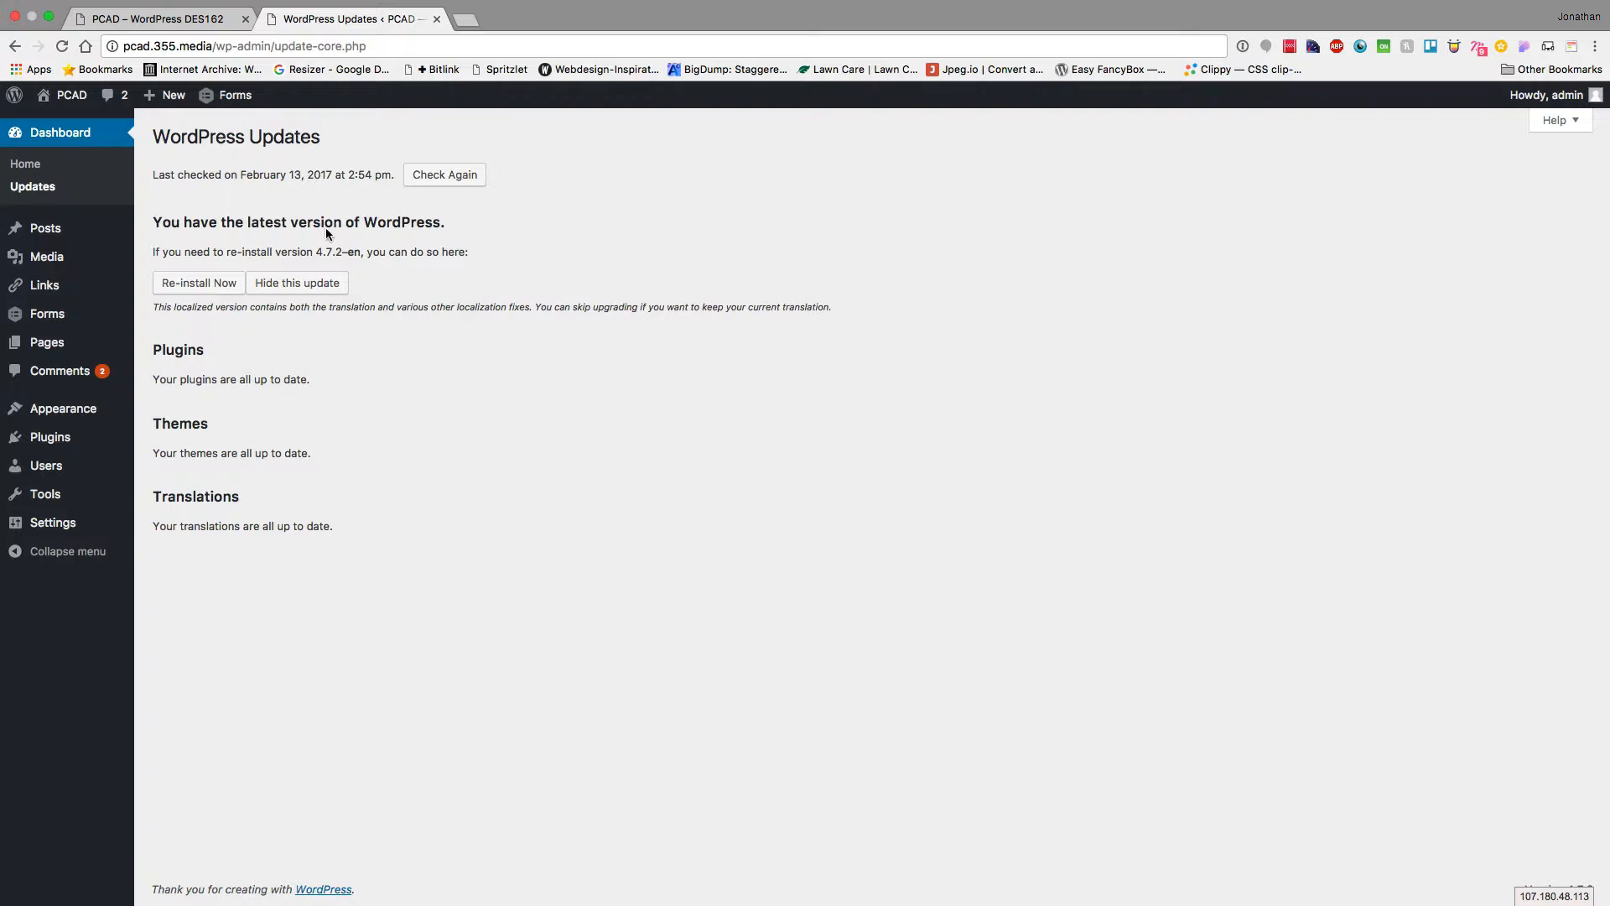
pyautogui.click(59, 233)
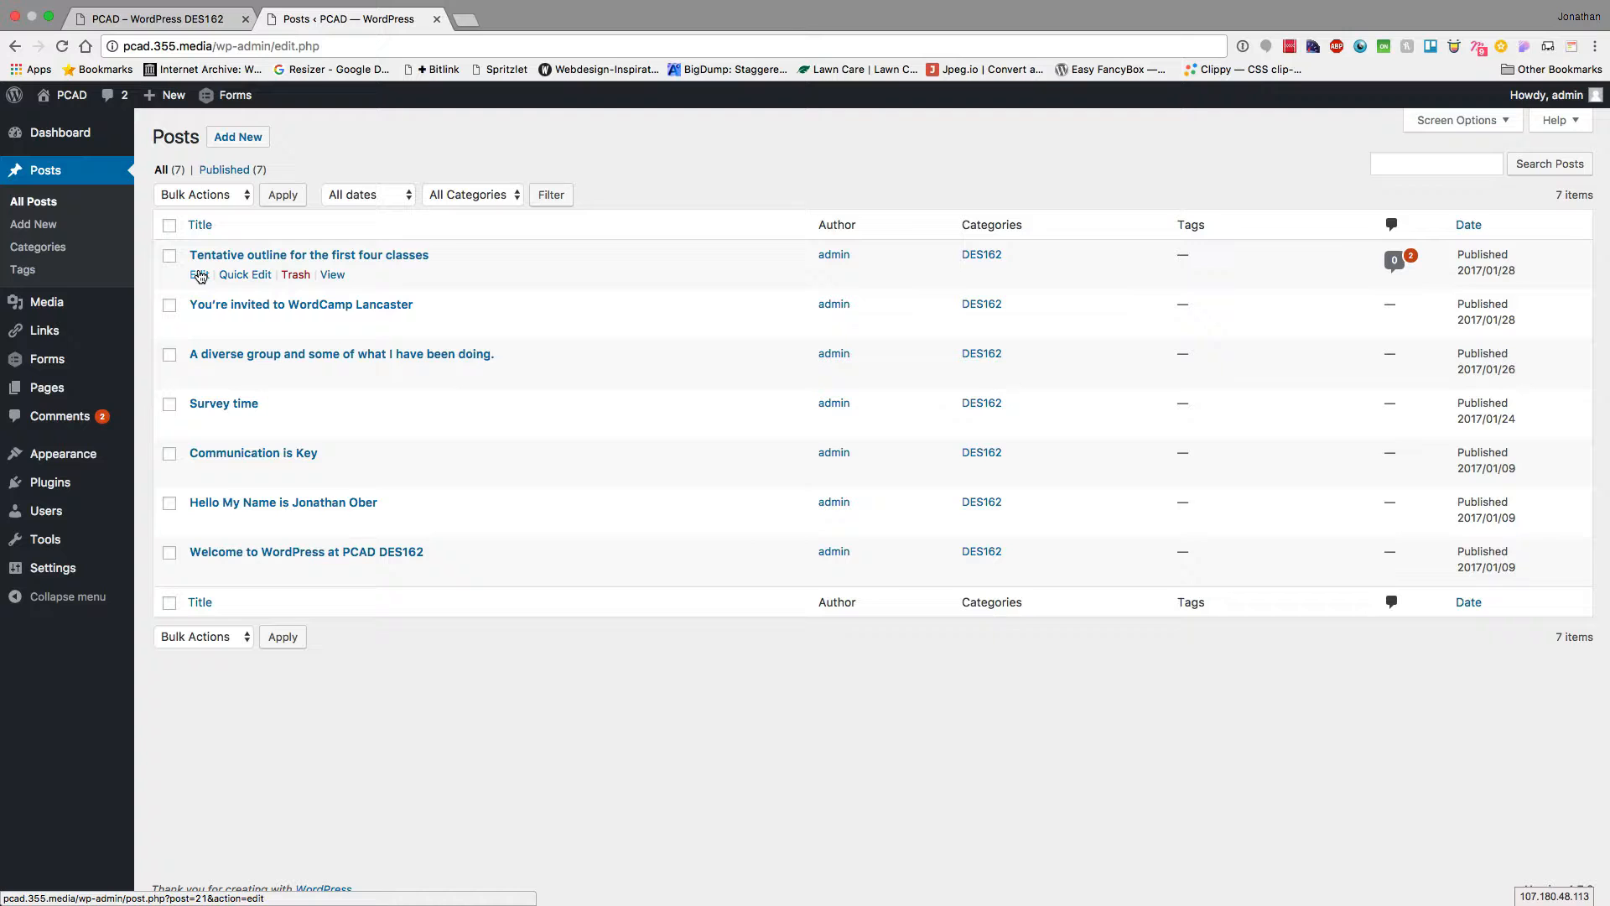
# Review the first post's Quick Edit status, cancel, and open 'Tentative outline for the first four classes' for editing
pyautogui.click(244, 274)
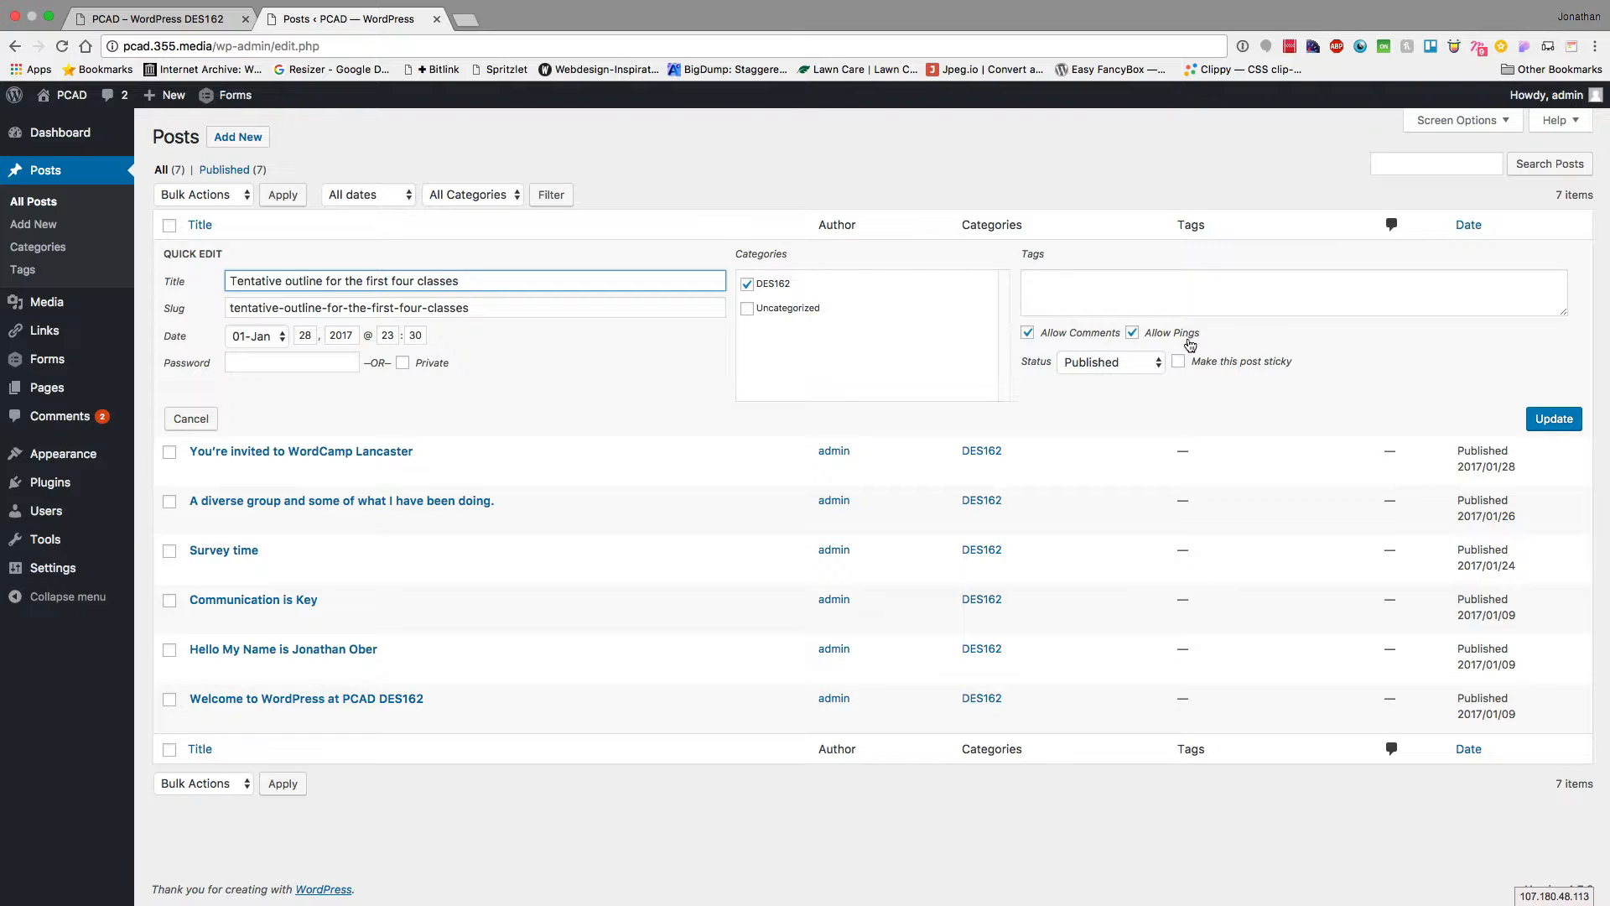
pyautogui.click(1110, 362)
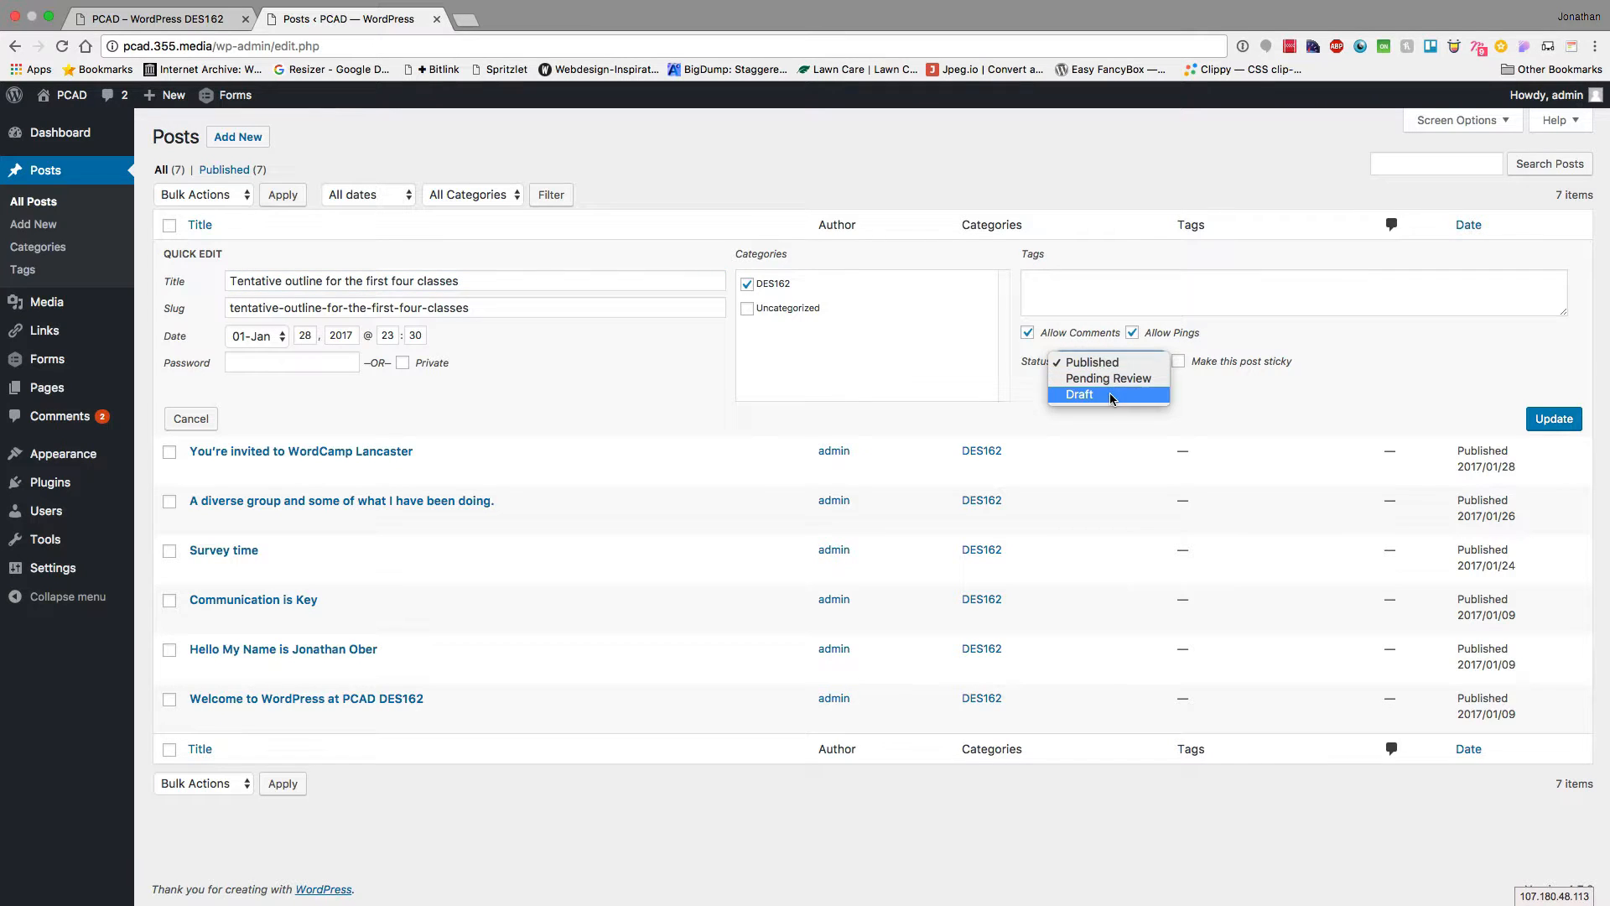
pyautogui.click(1371, 310)
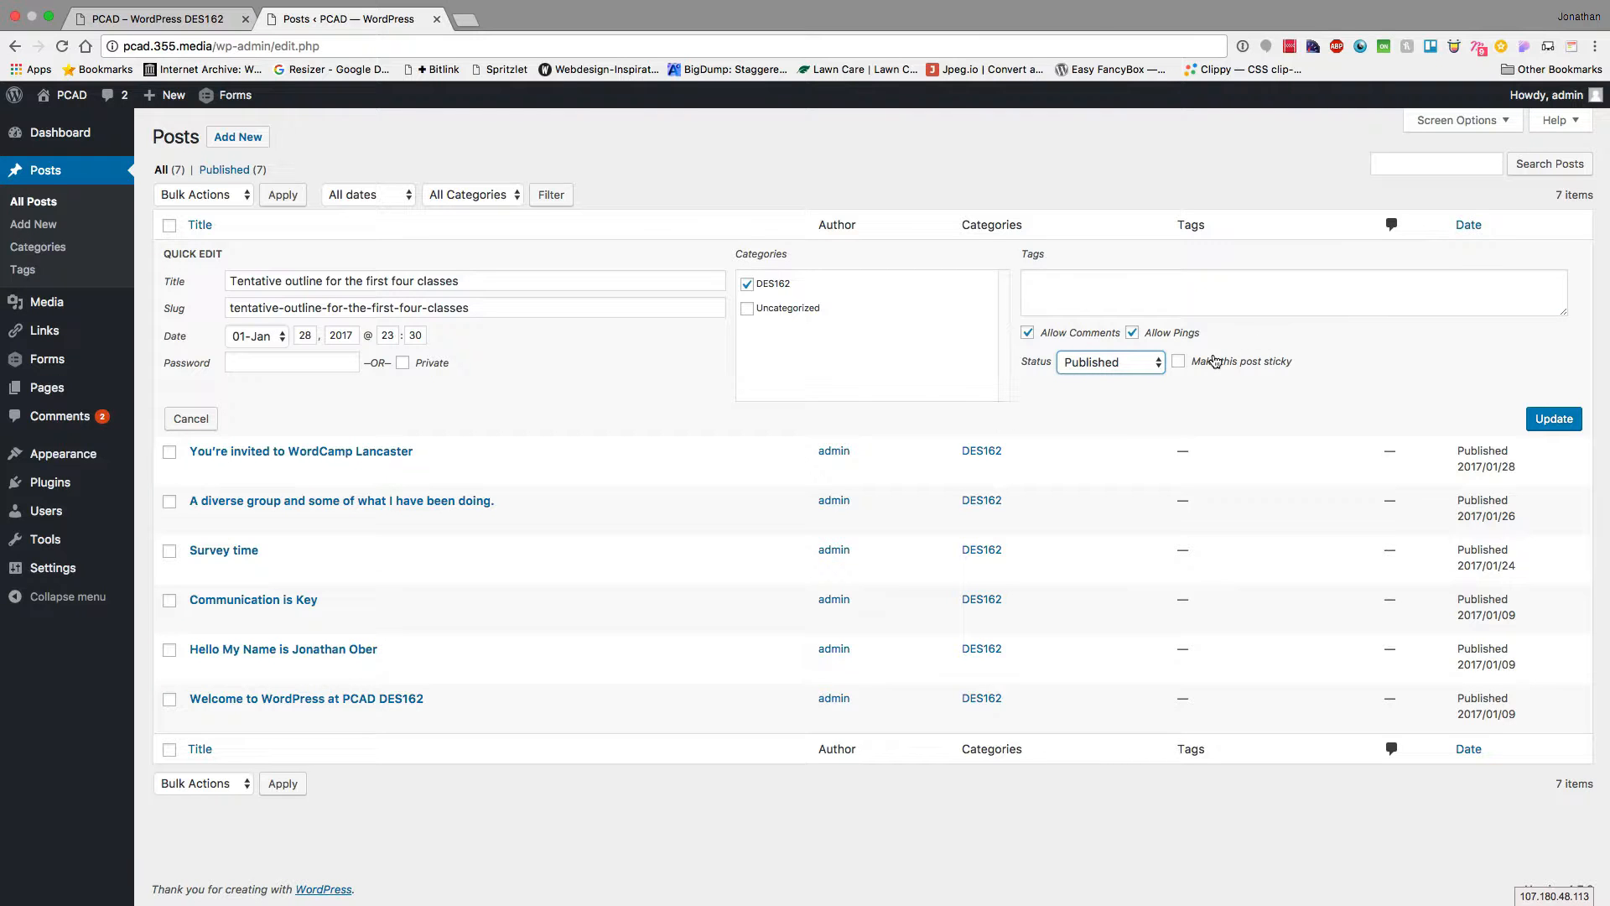
pyautogui.click(191, 419)
pyautogui.click(199, 275)
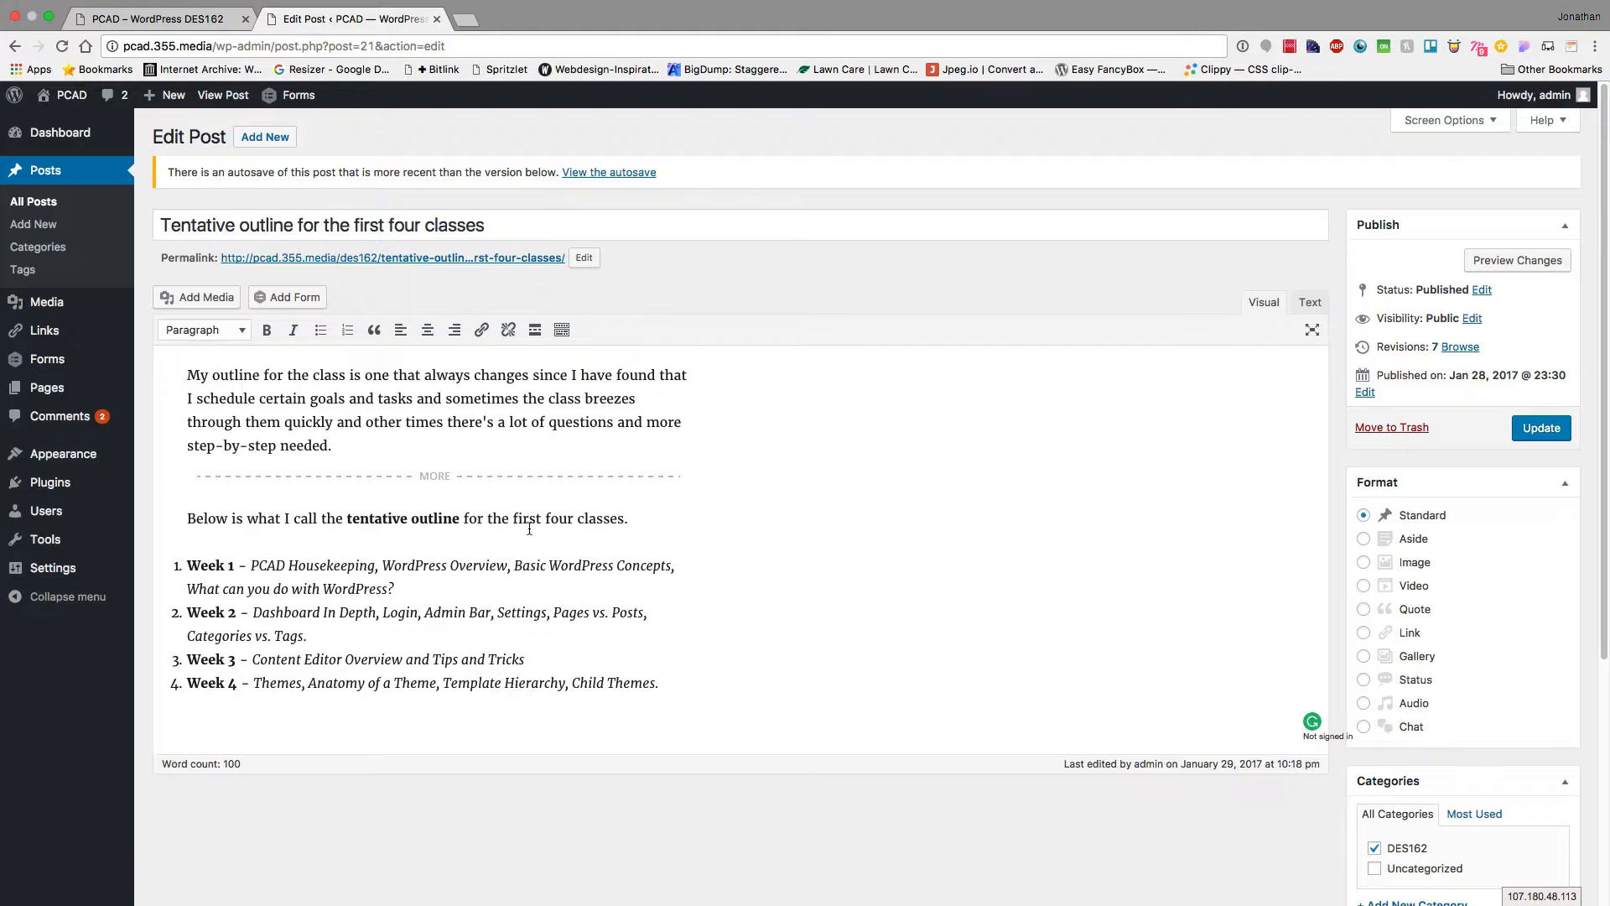
# Reveal the editor's extra formatting toolbar, select the title, and toggle between Text and Visual views
pyautogui.click(562, 330)
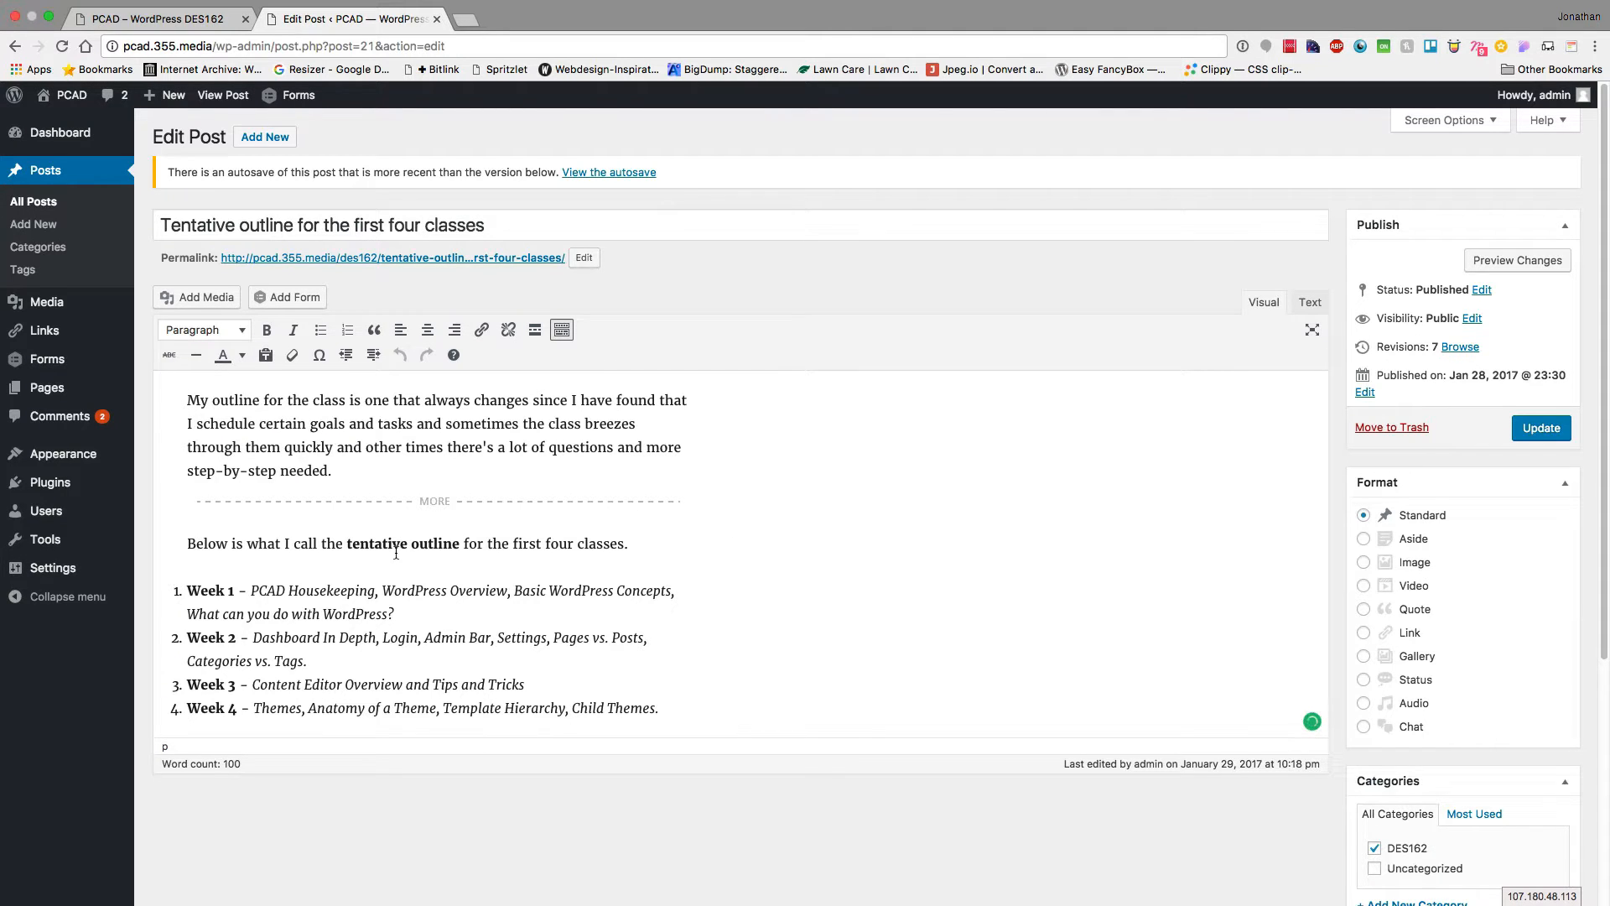
pyautogui.tripleClick(209, 216)
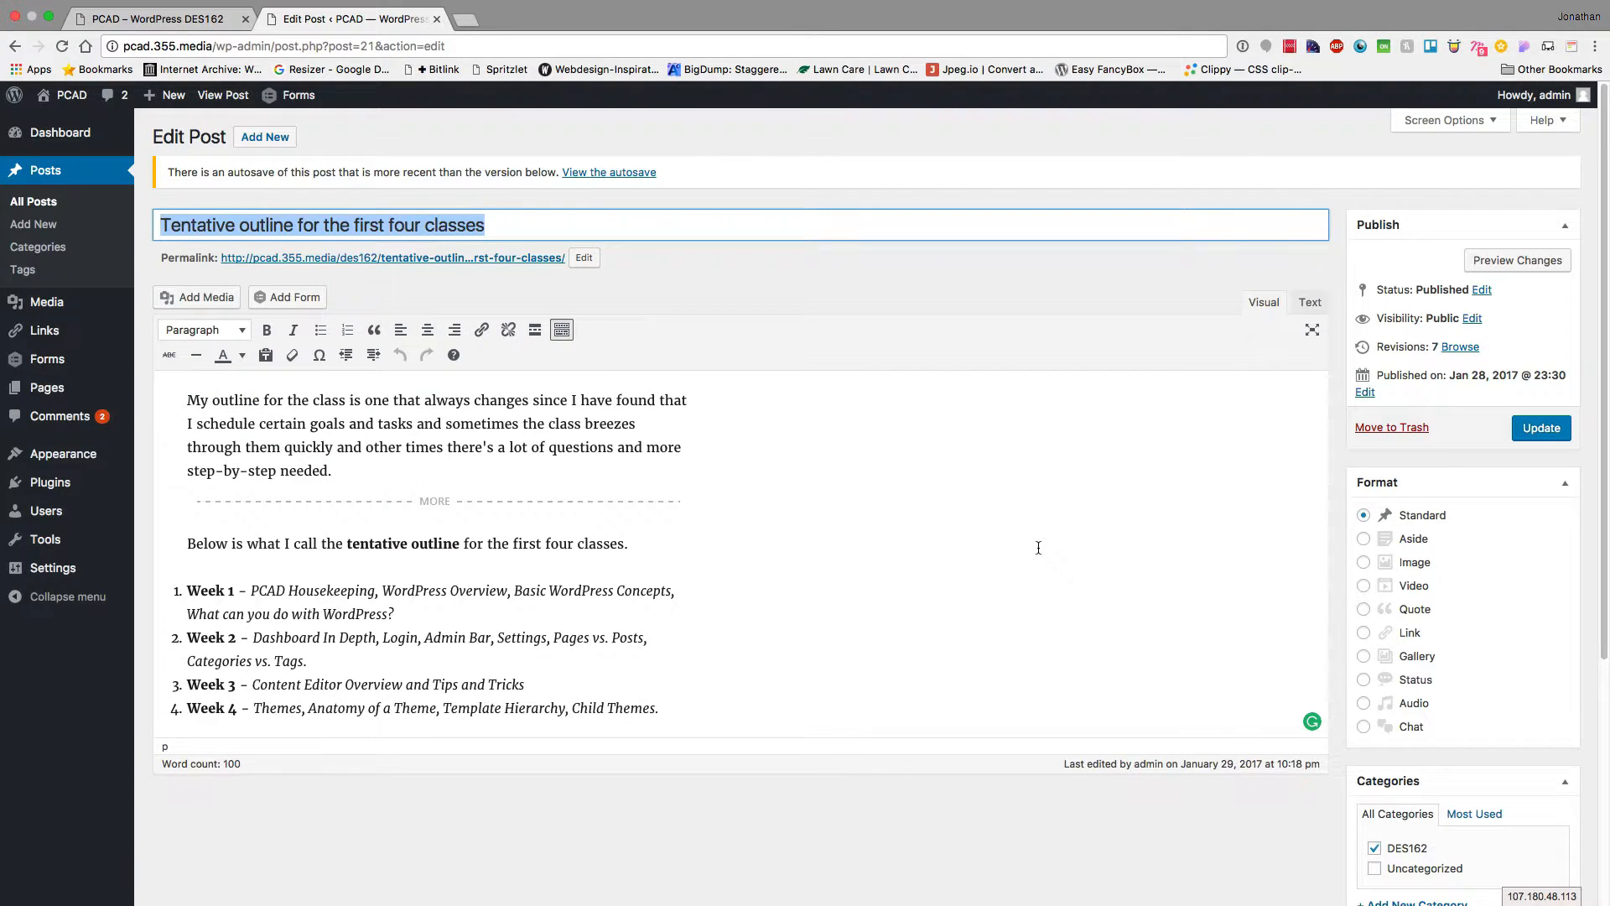
pyautogui.click(1313, 299)
pyautogui.click(1264, 302)
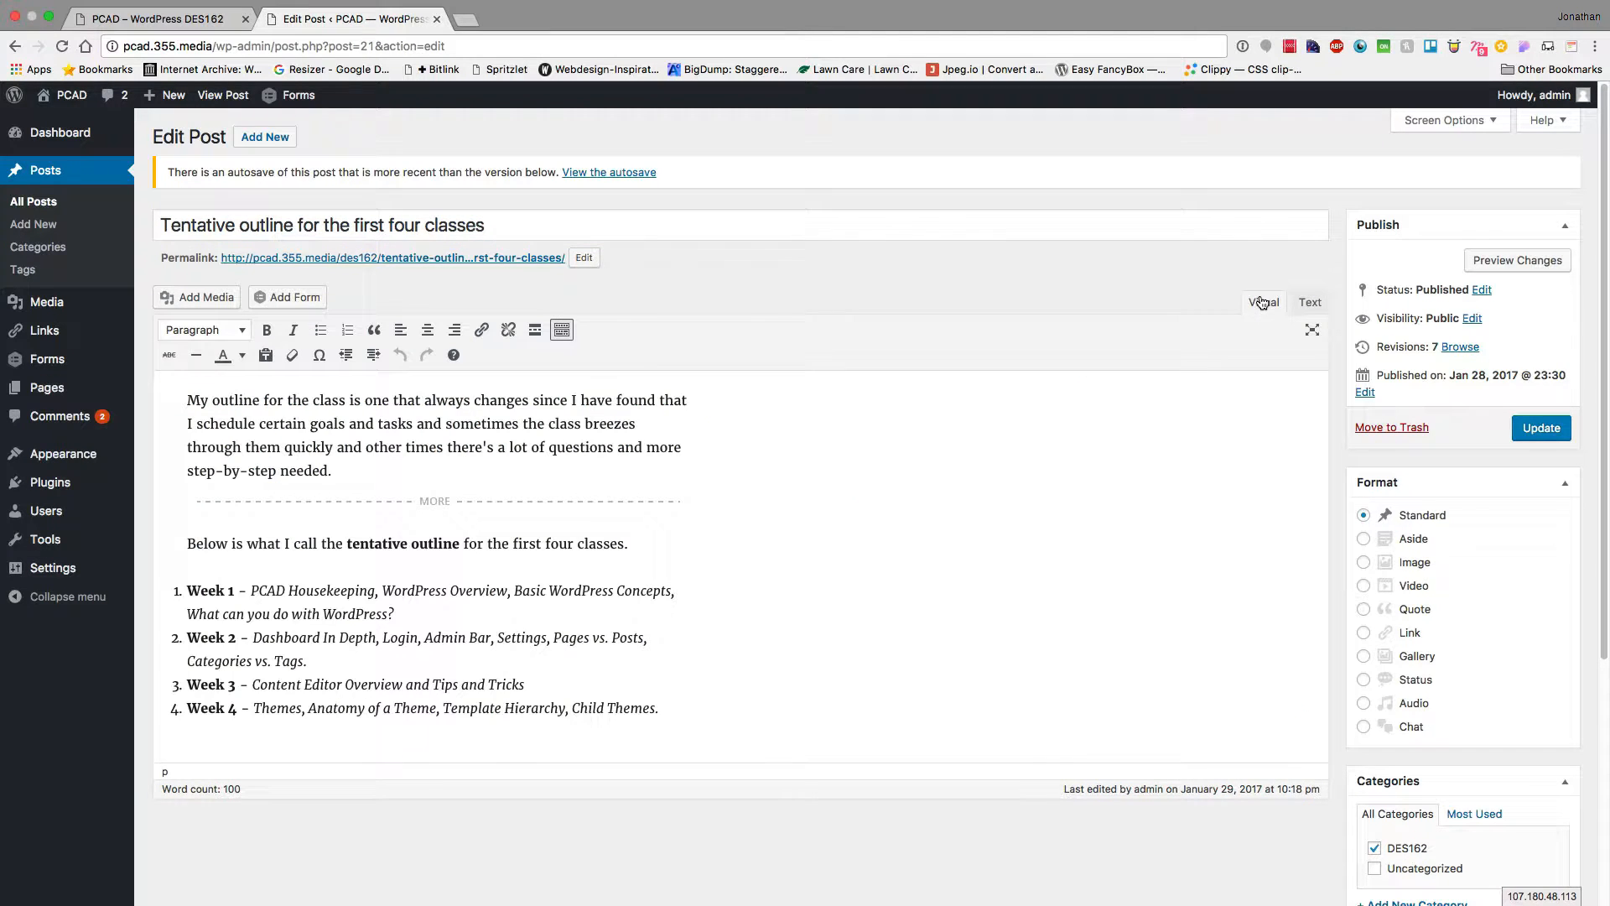
pyautogui.click(1308, 304)
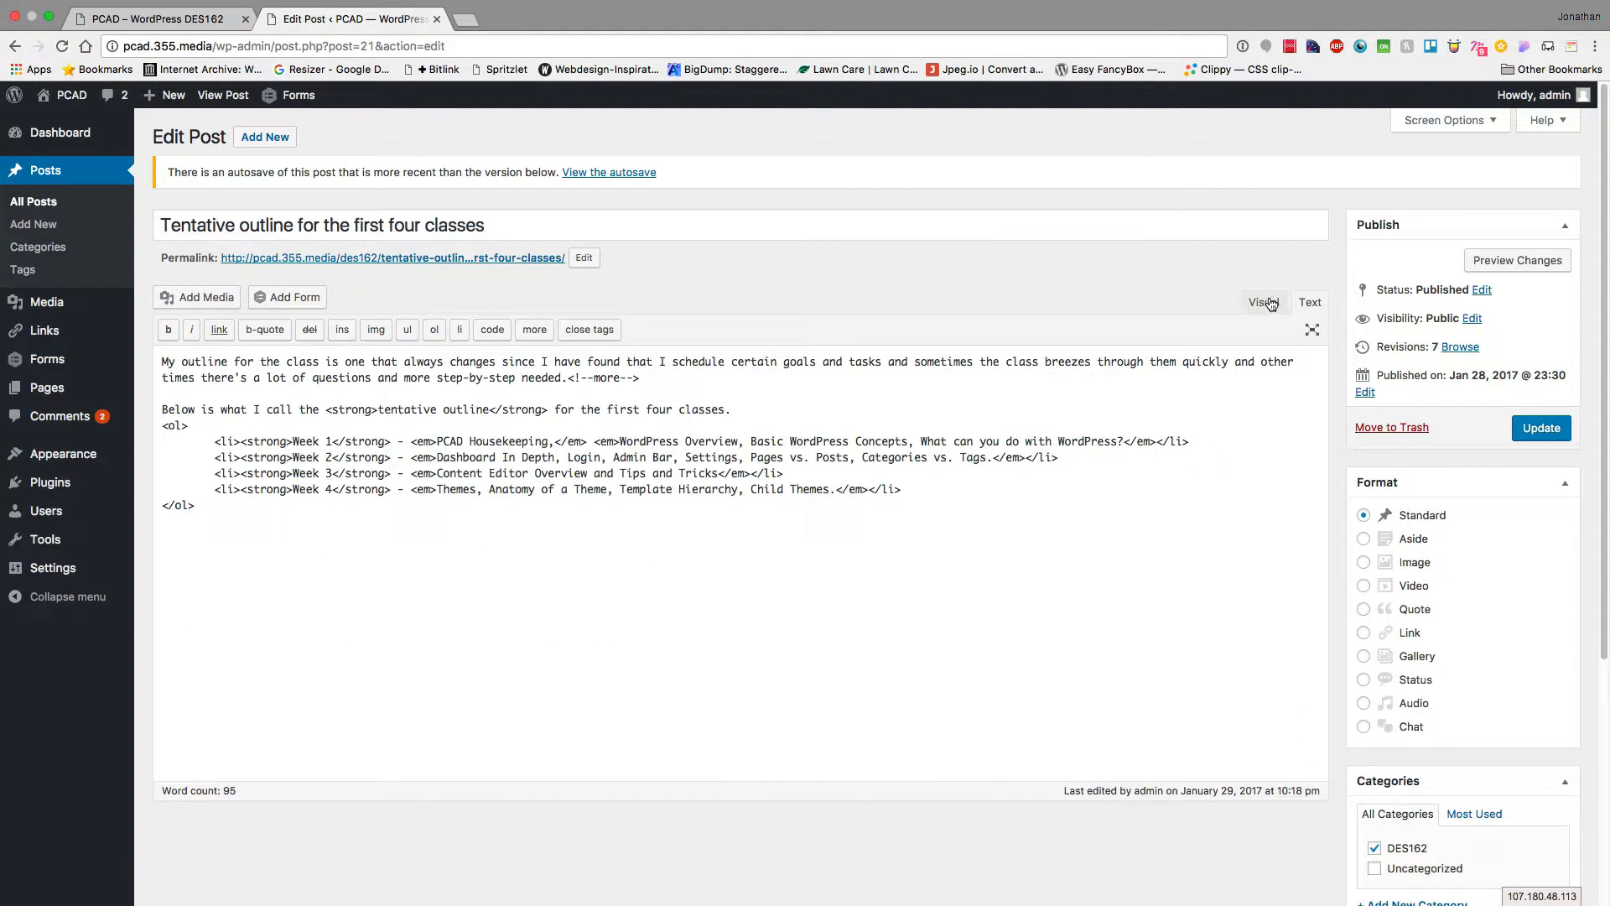
pyautogui.click(1264, 303)
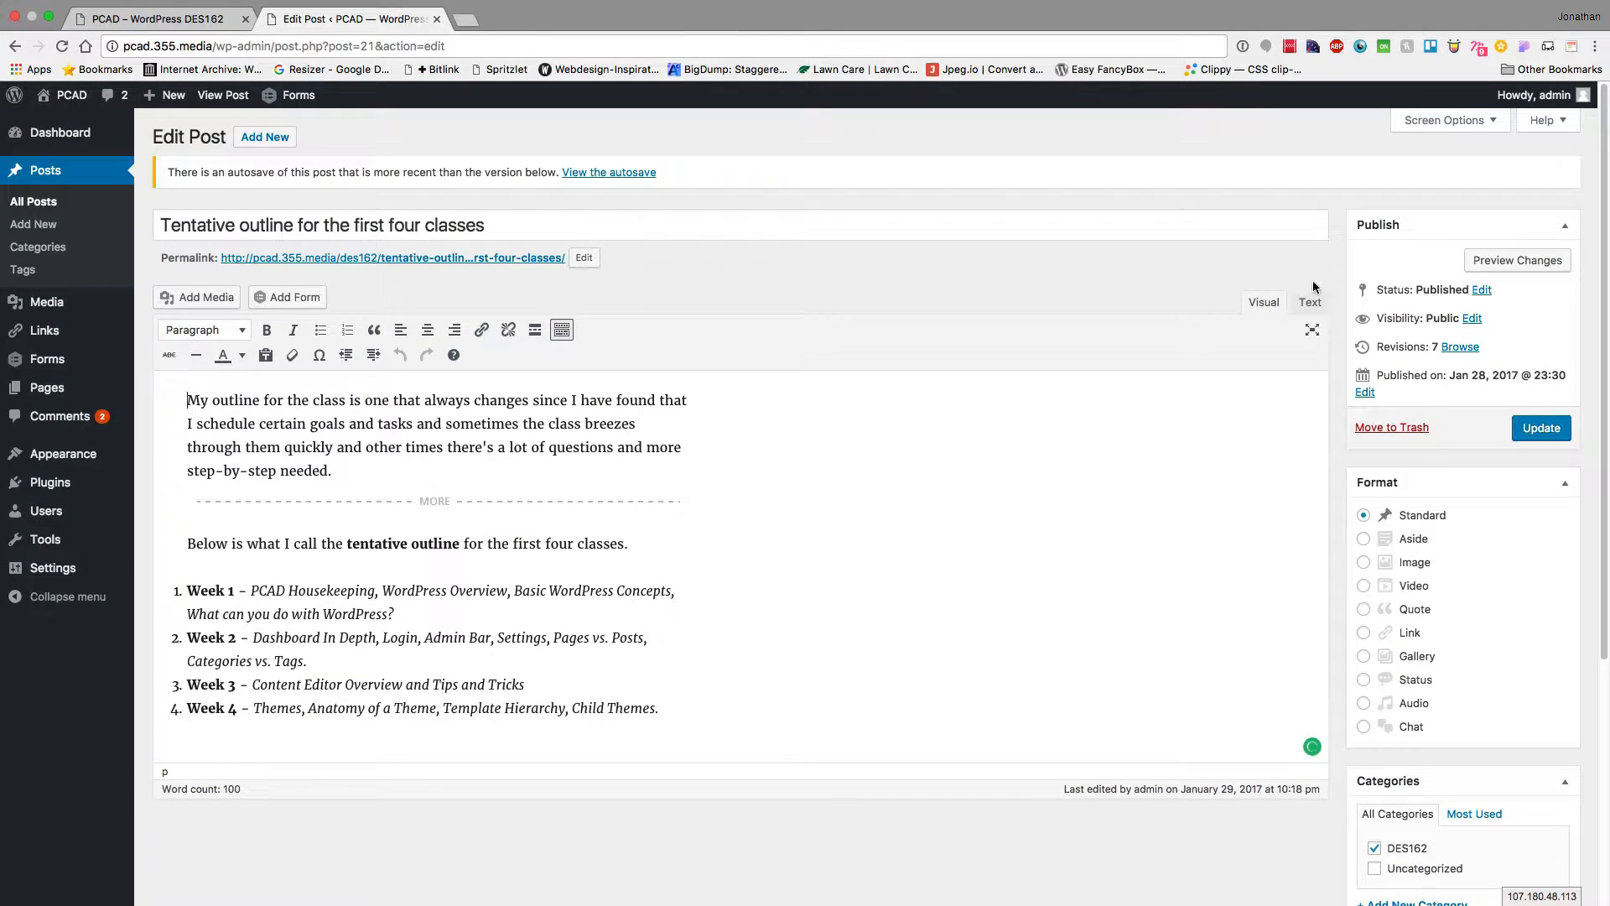
pyautogui.click(1471, 319)
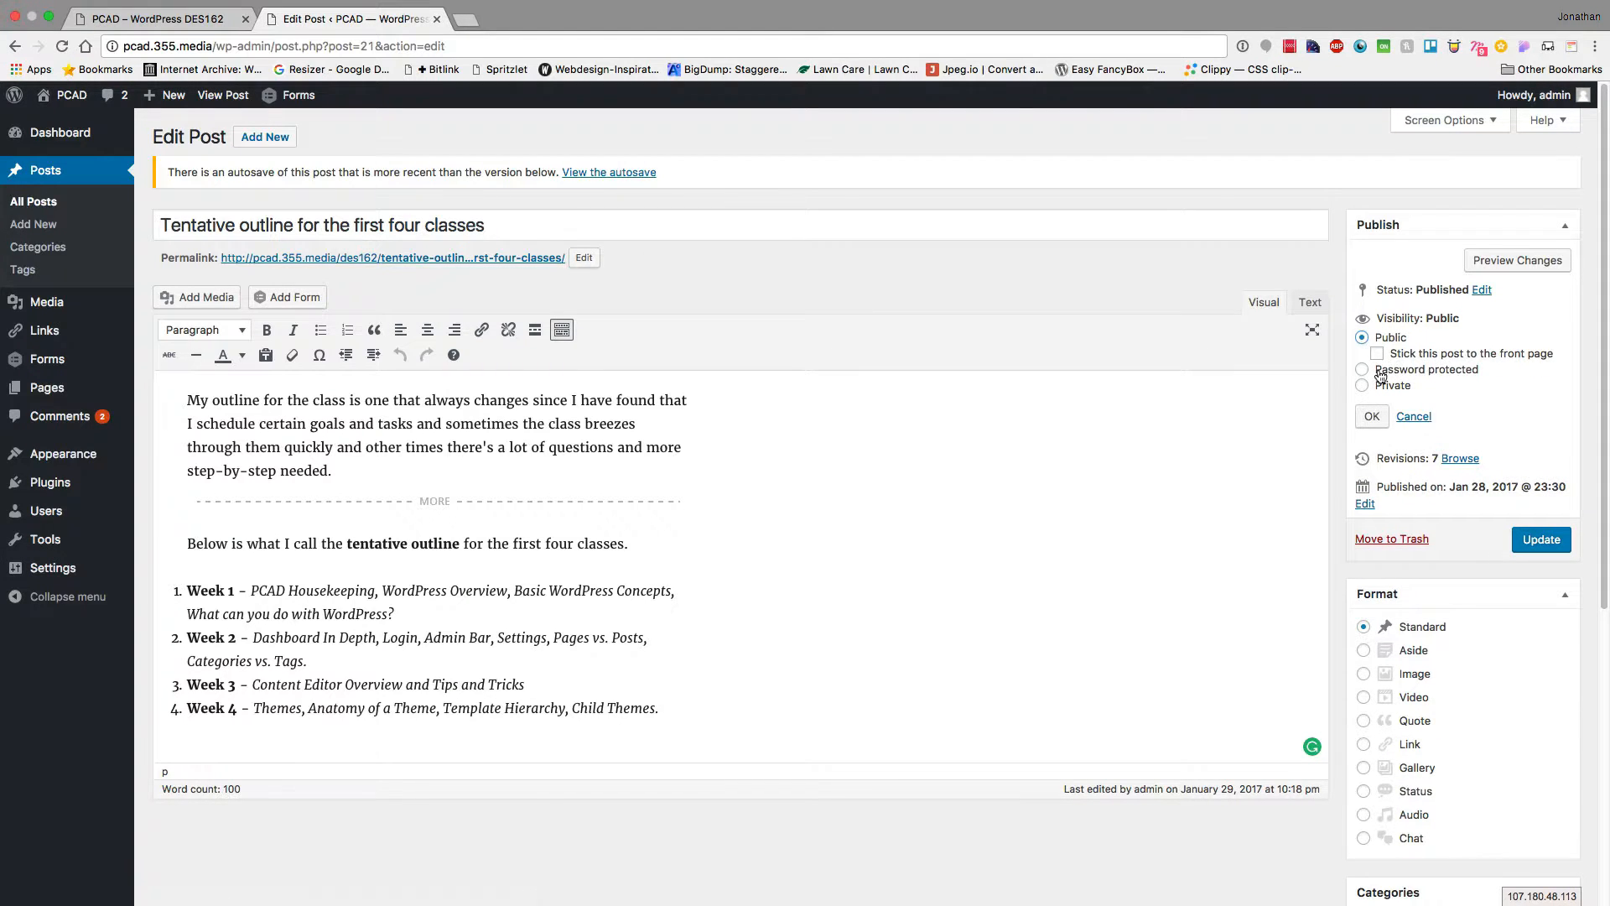
pyautogui.click(1416, 418)
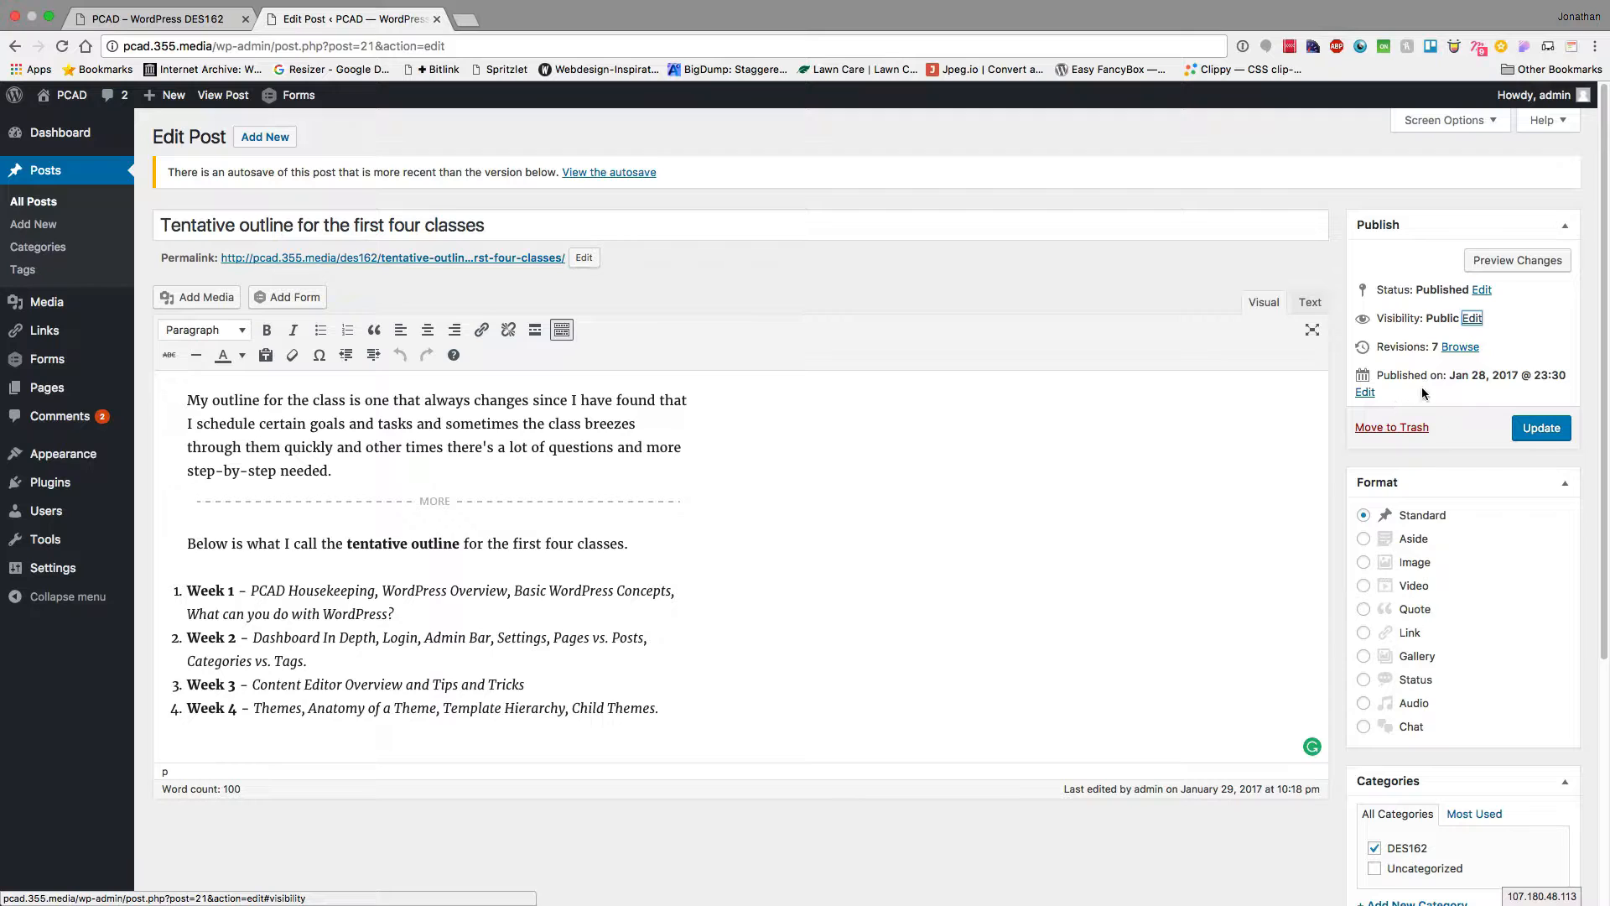
pyautogui.click(1367, 393)
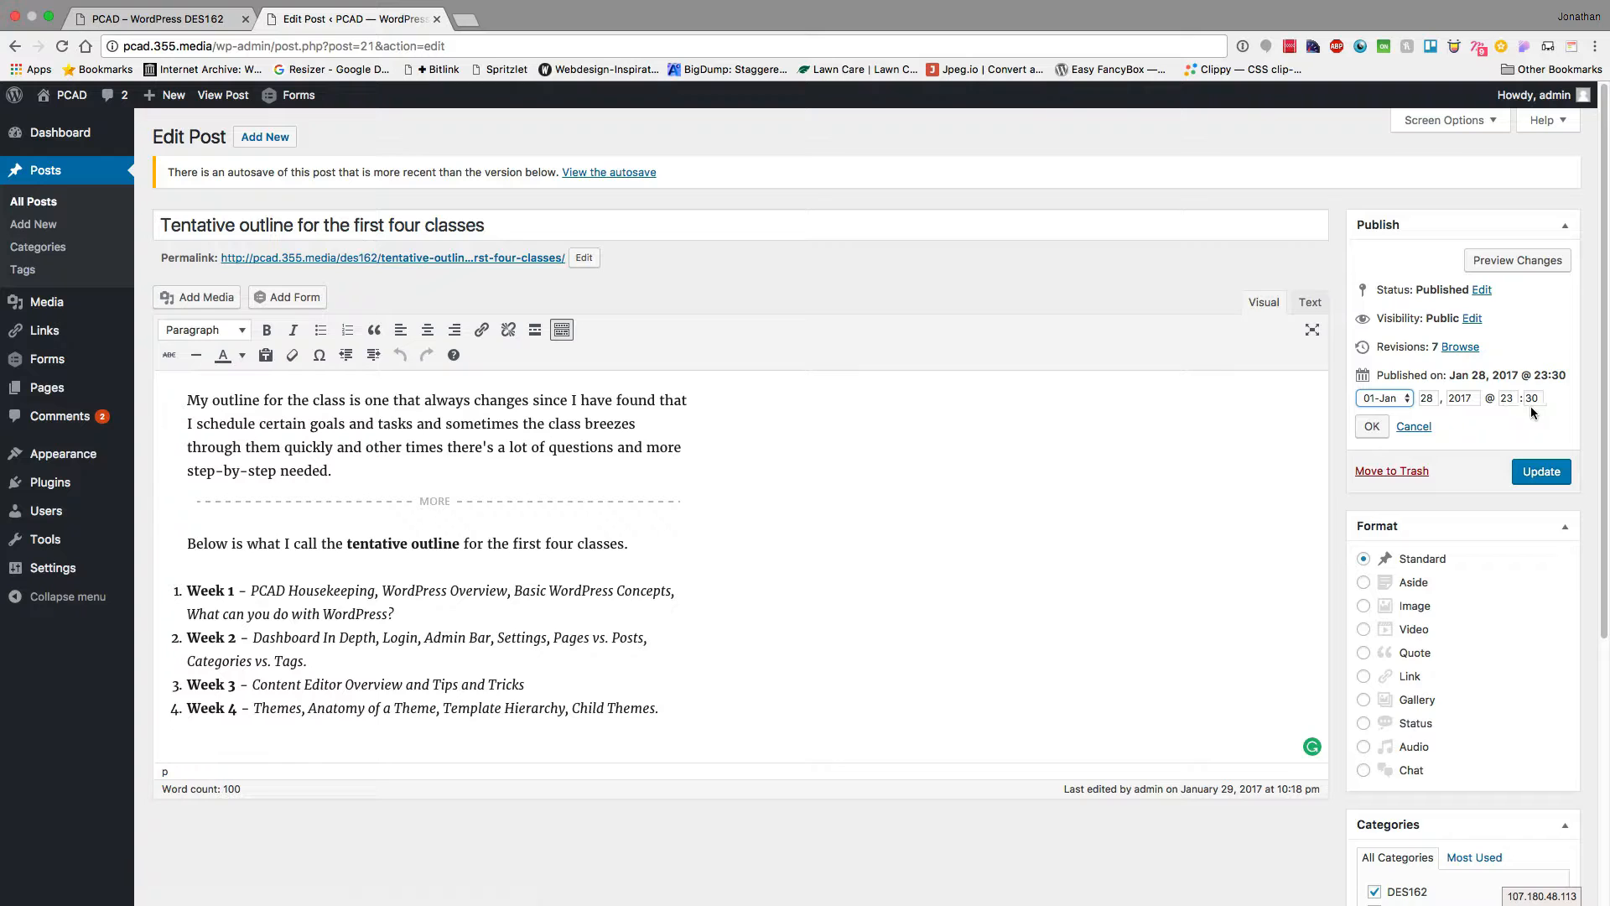
pyautogui.click(1416, 427)
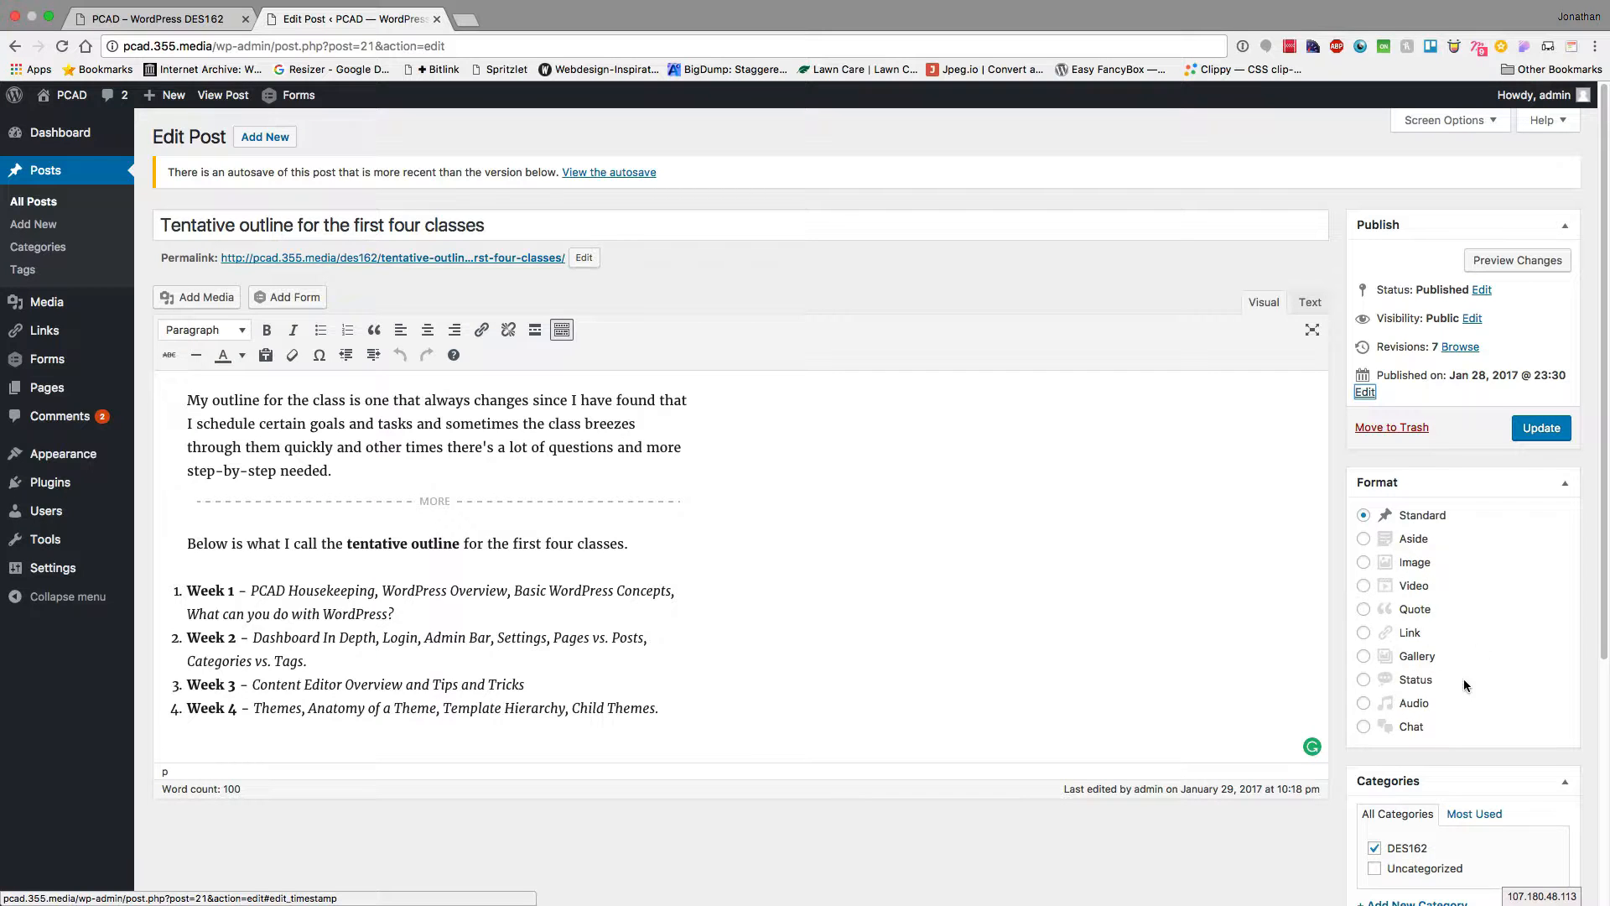
pyautogui.scroll(-5, 1482, 620)
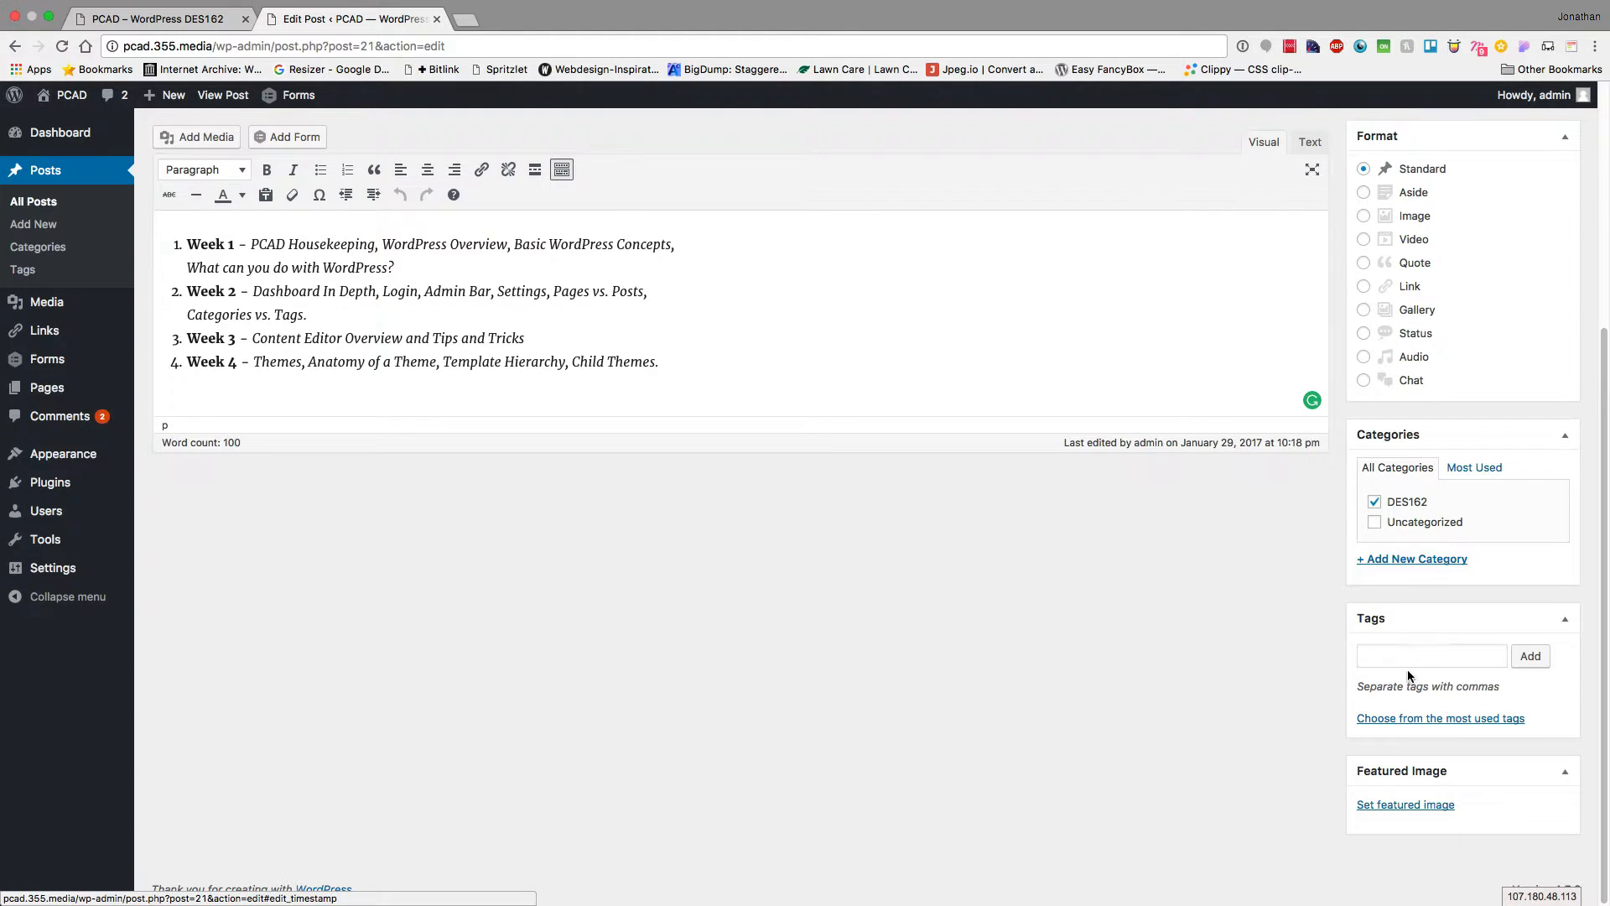
pyautogui.scroll(-2, 1409, 674)
pyautogui.scroll(5, 1076, 582)
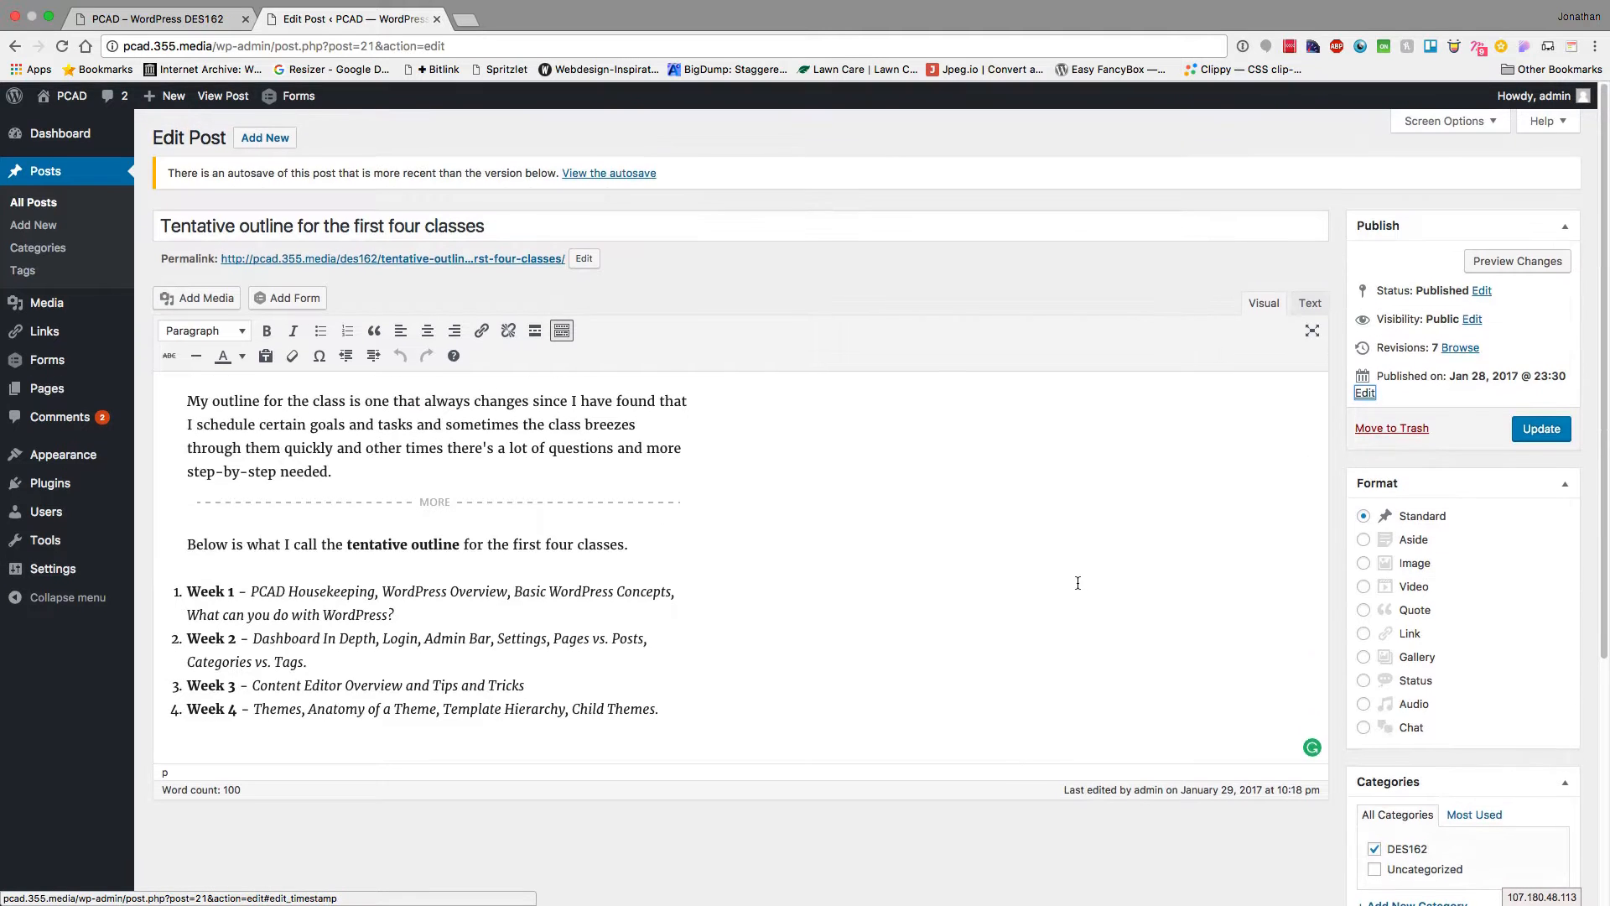
# Browse Categories (DES162, Uncategorized) and the empty Tags page, then open the empty Media Library
pyautogui.click(30, 247)
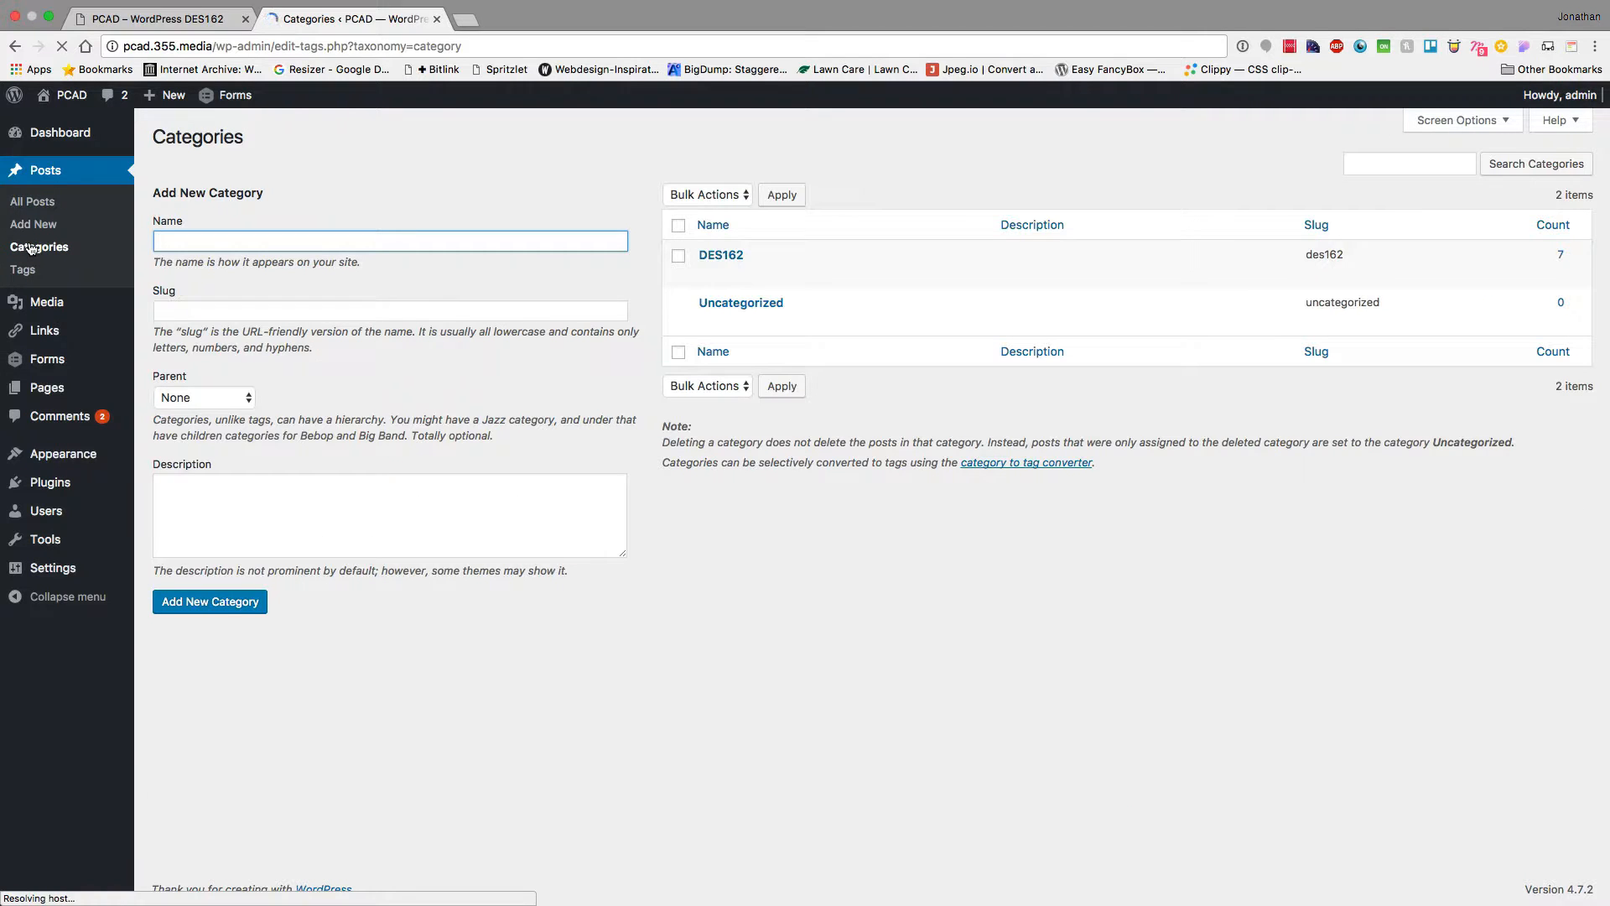
pyautogui.click(23, 269)
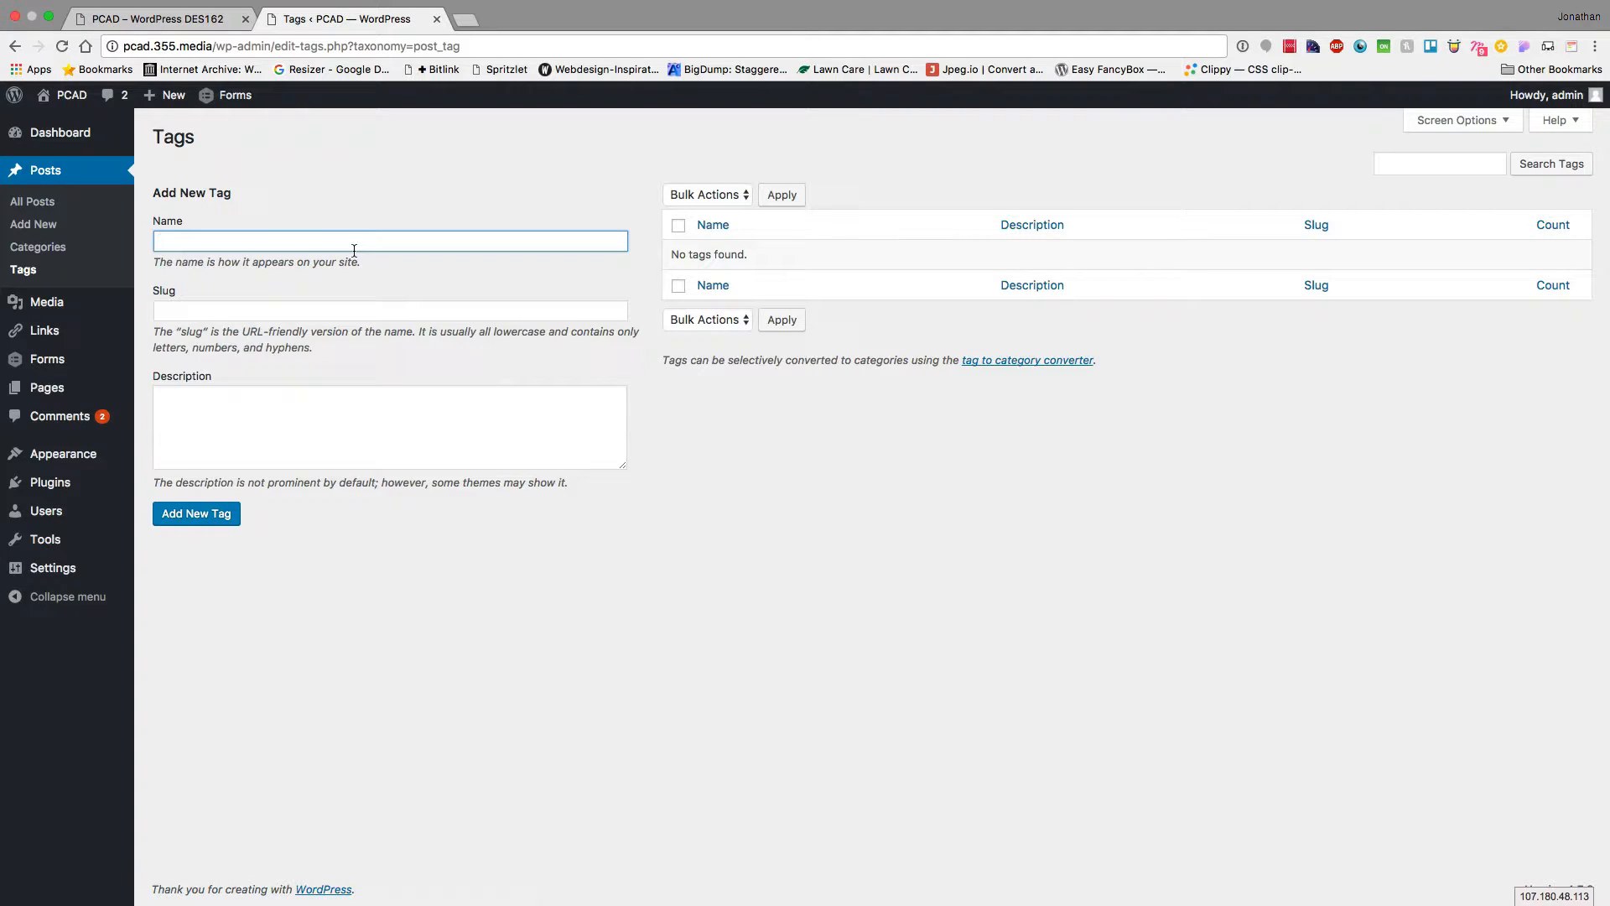
pyautogui.click(60, 304)
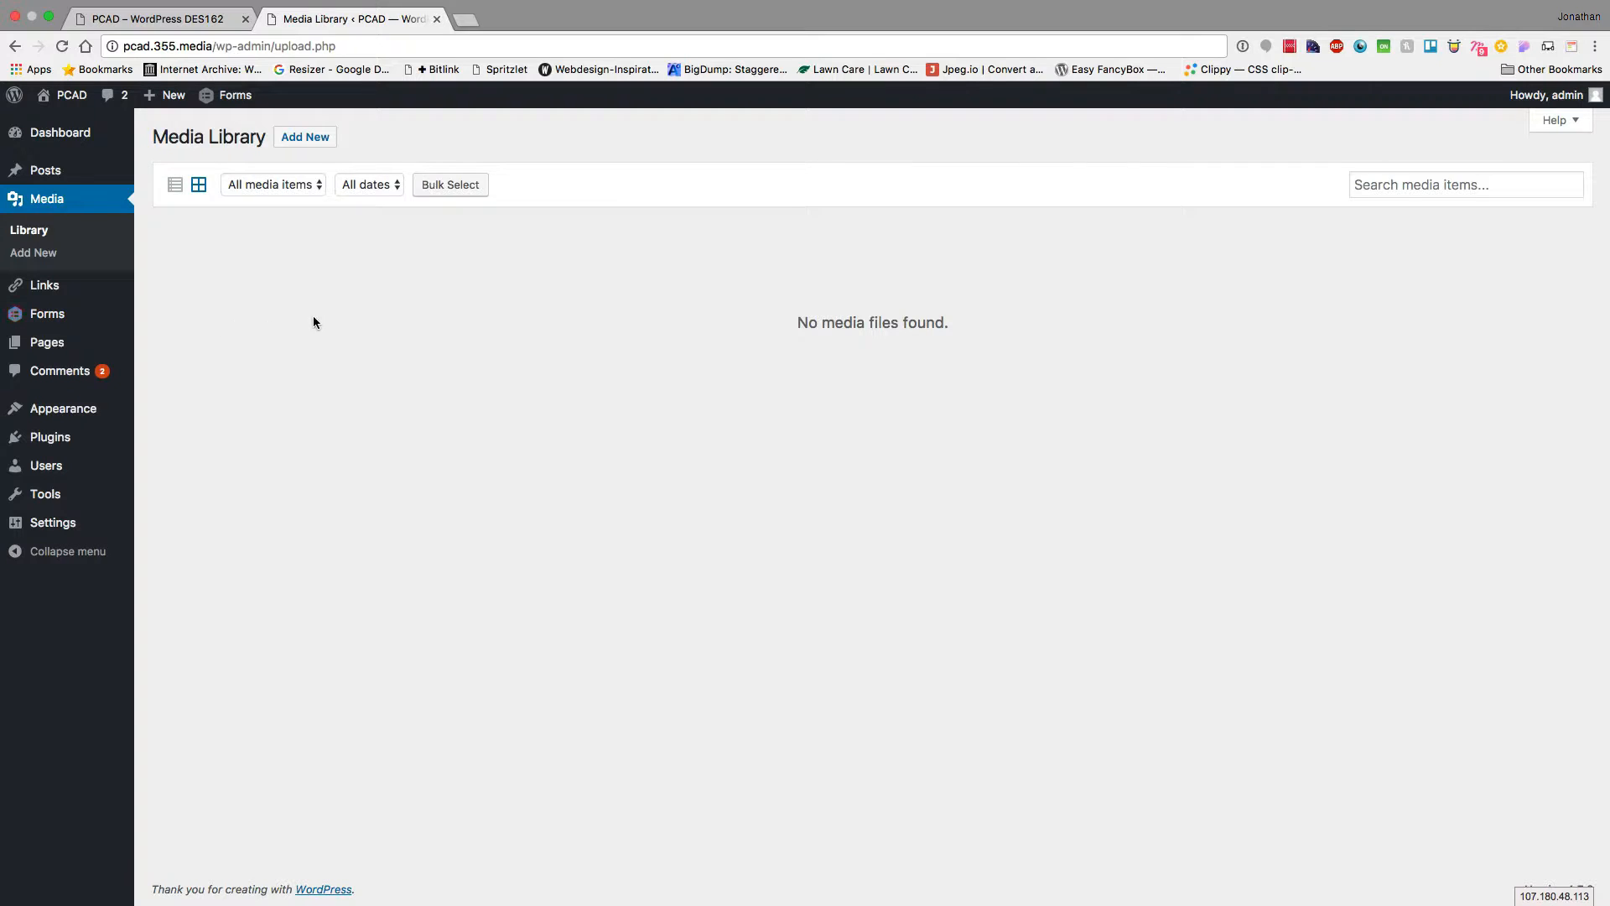
# Open the Colonial Woods admin dashboard in a new tab via the 'dev' address suggestion
pyautogui.press('super+t')
pyautogui.write('d')
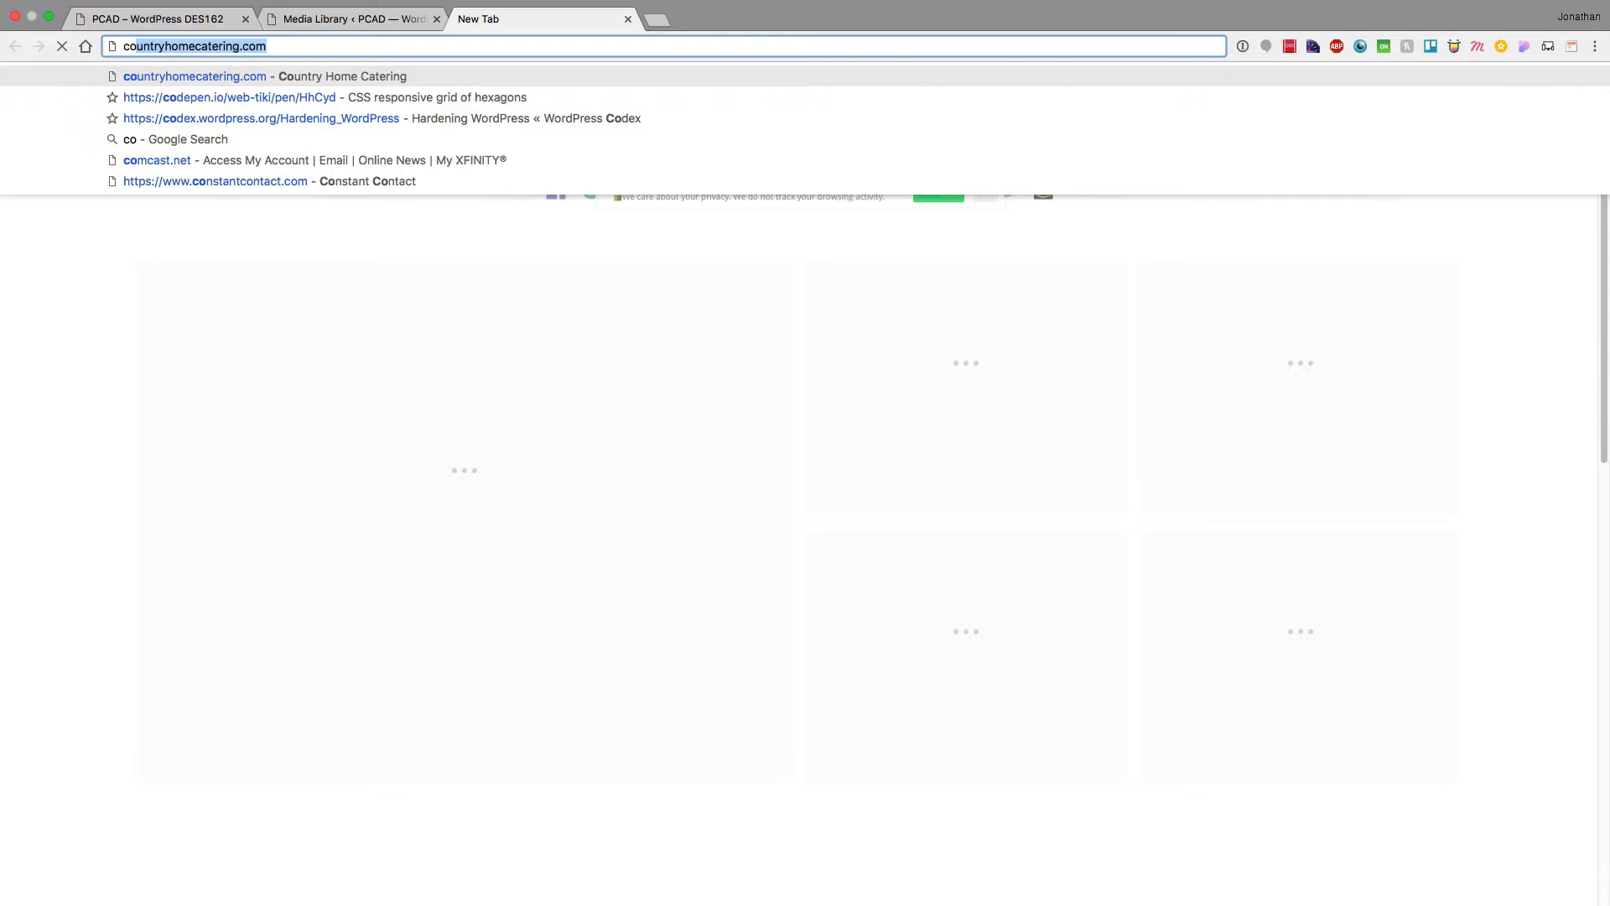
pyautogui.write('ev')
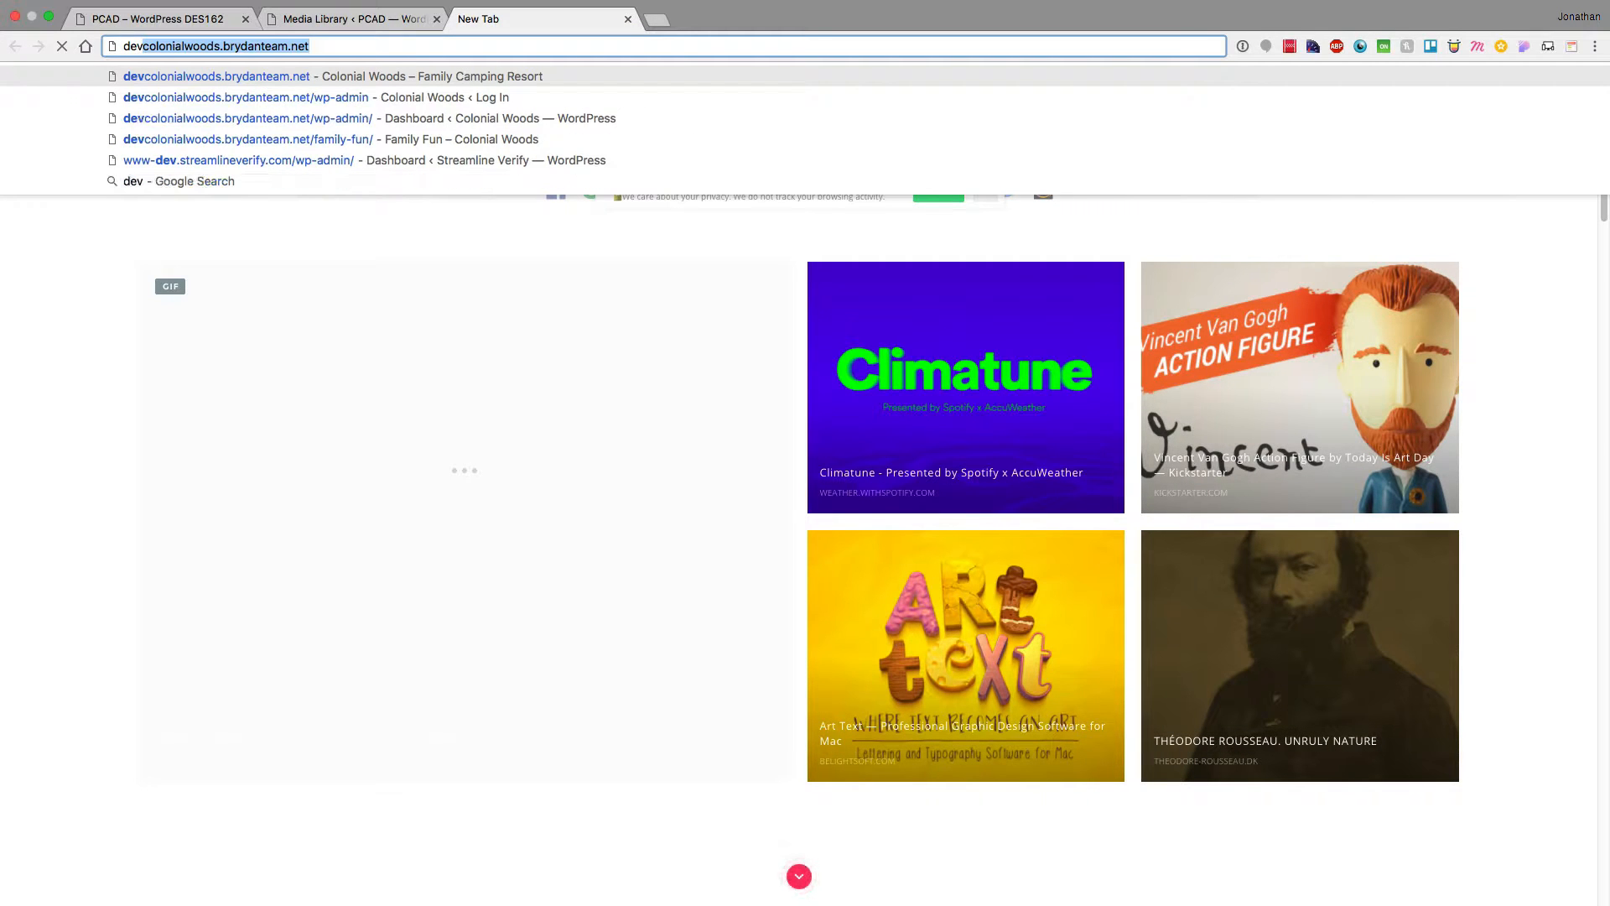
pyautogui.press('Down')
pyautogui.press('Return')
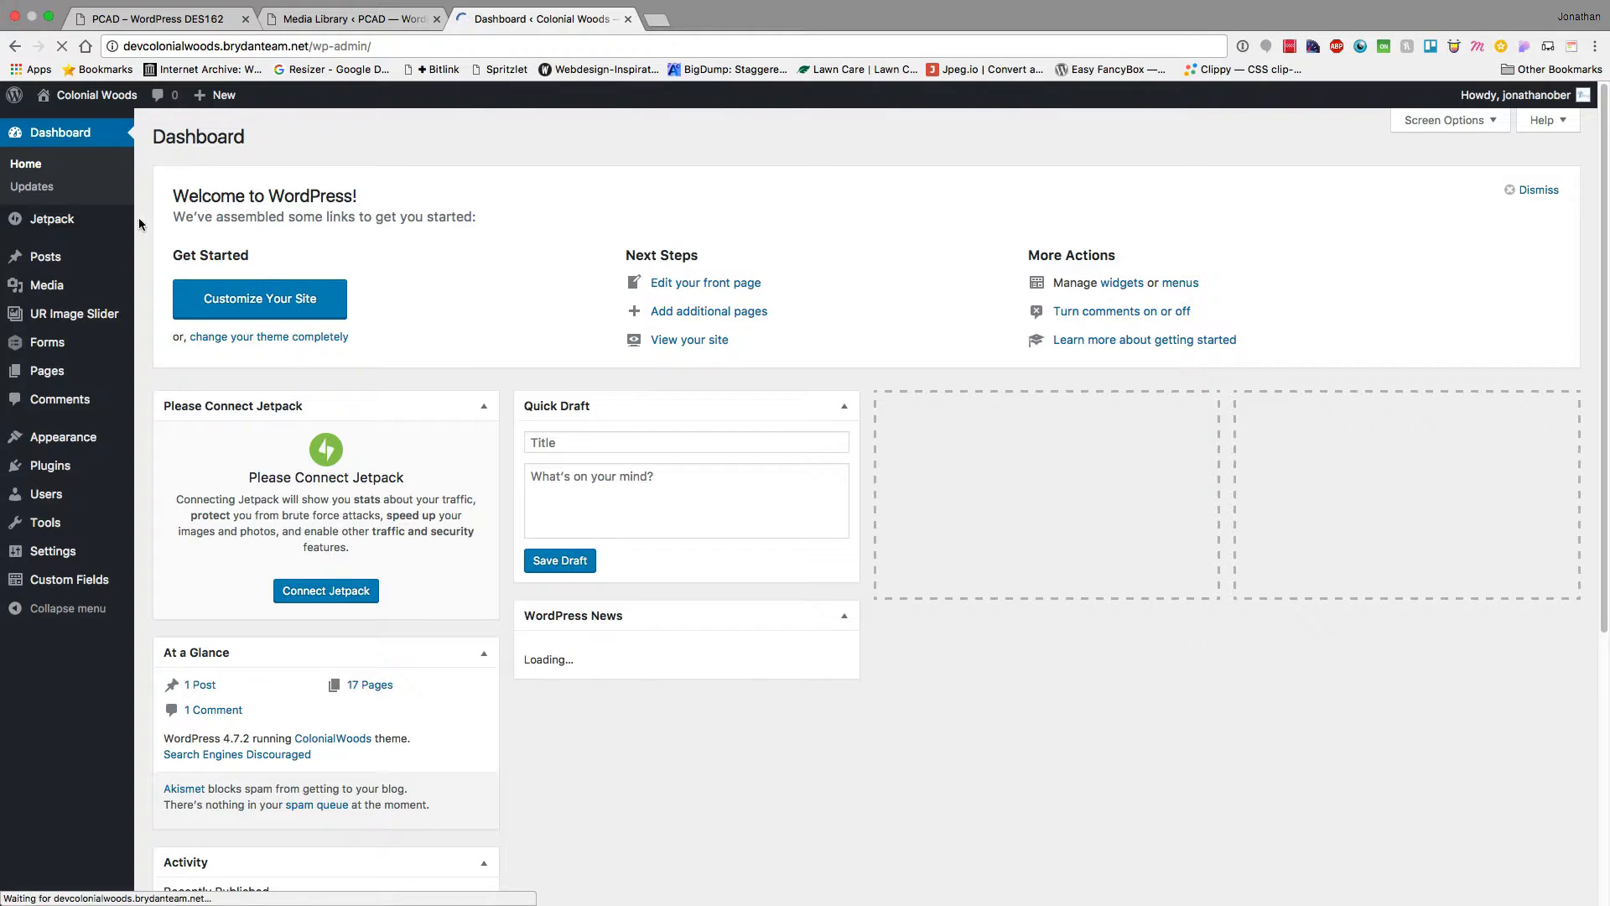
# View the Colonial Woods media library as grid then list, then switch to PCAD's empty library
pyautogui.moveTo(48, 284)
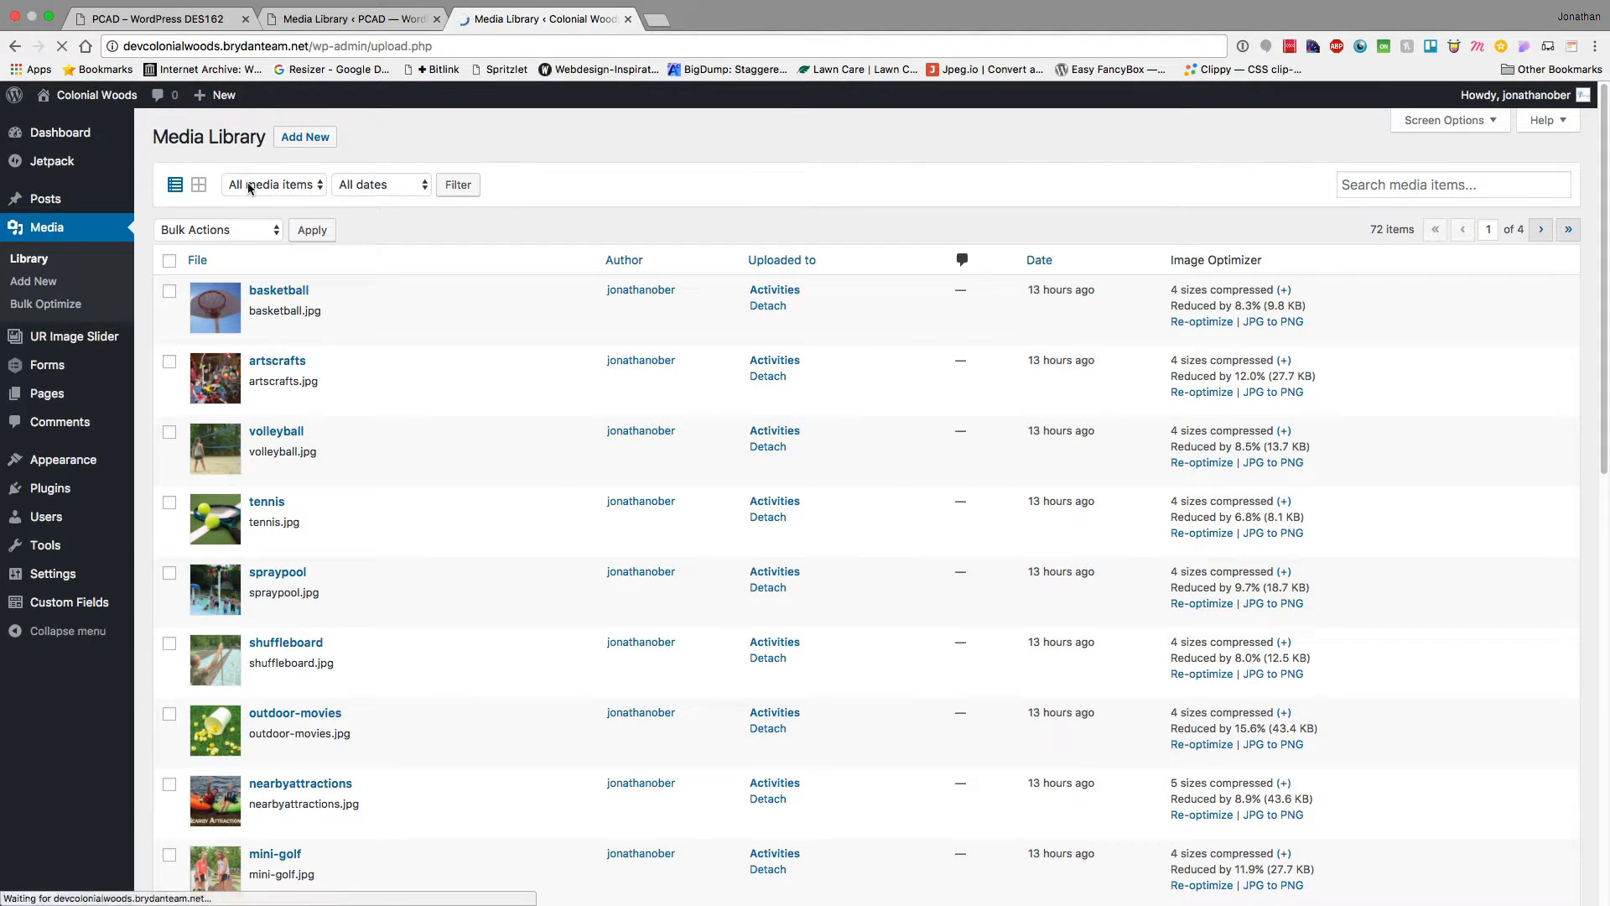
pyautogui.click(200, 186)
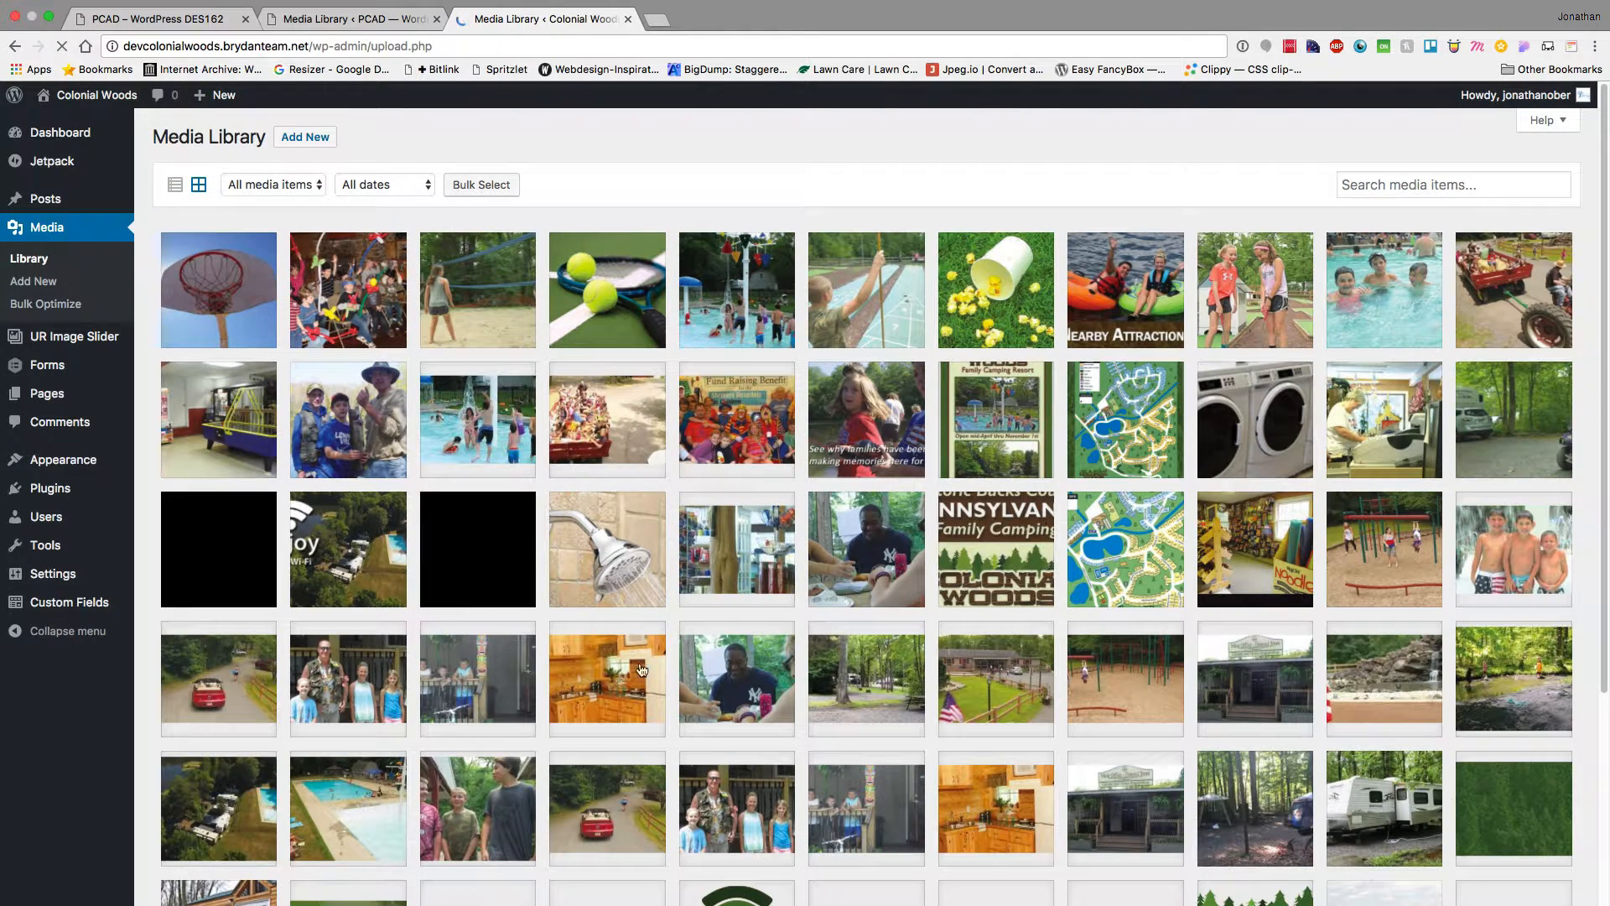
pyautogui.scroll(-5, 641, 670)
pyautogui.scroll(5, 515, 654)
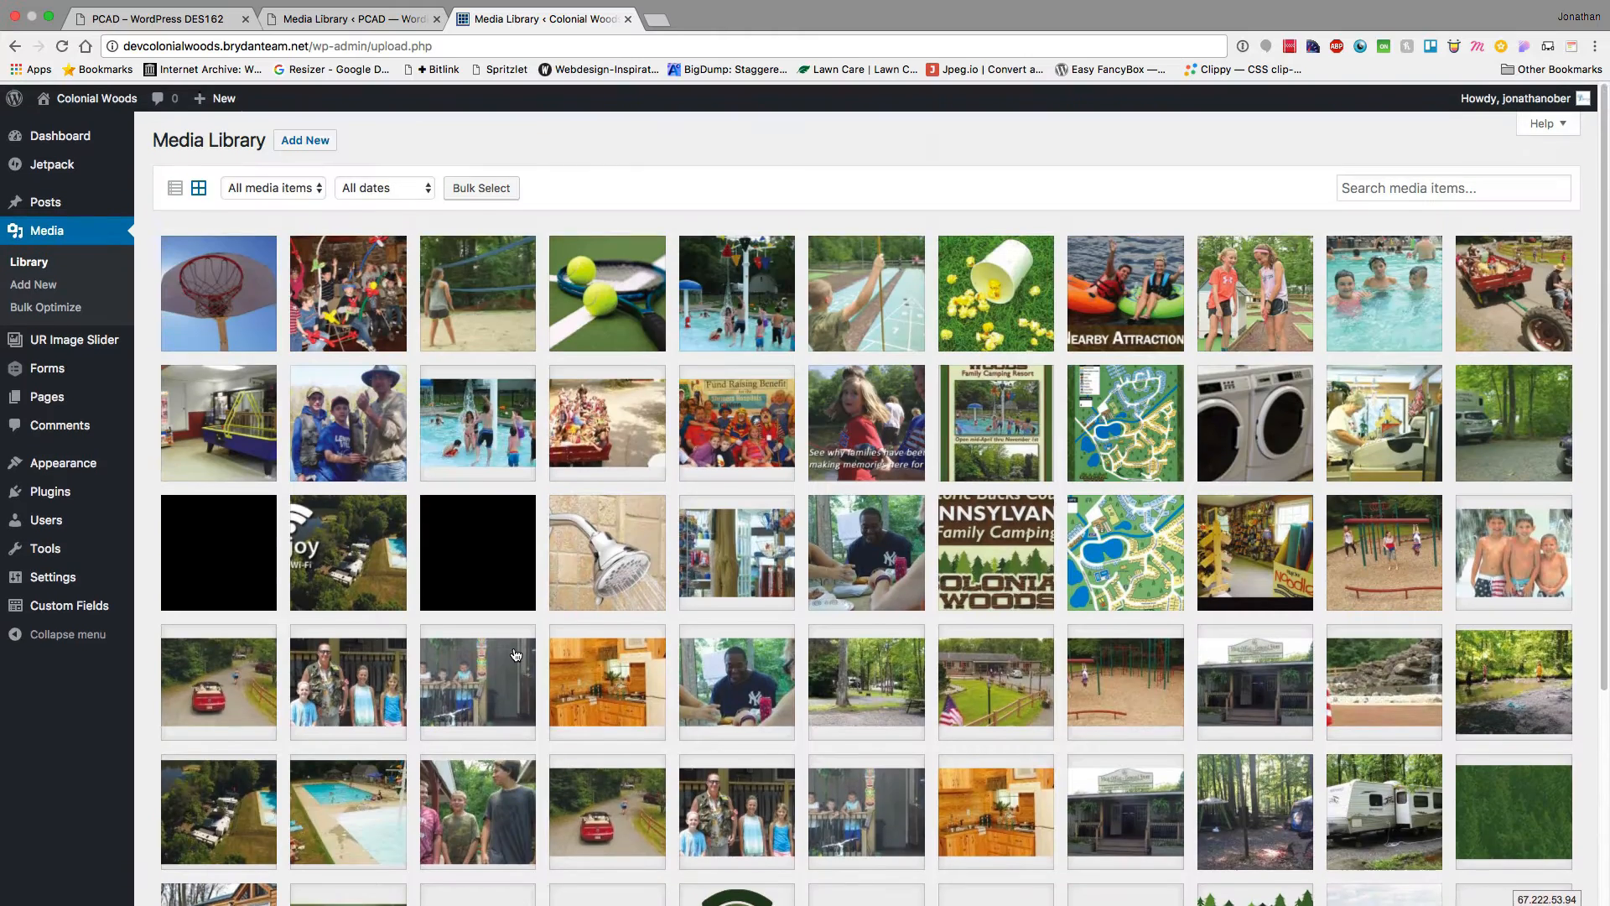
pyautogui.click(175, 190)
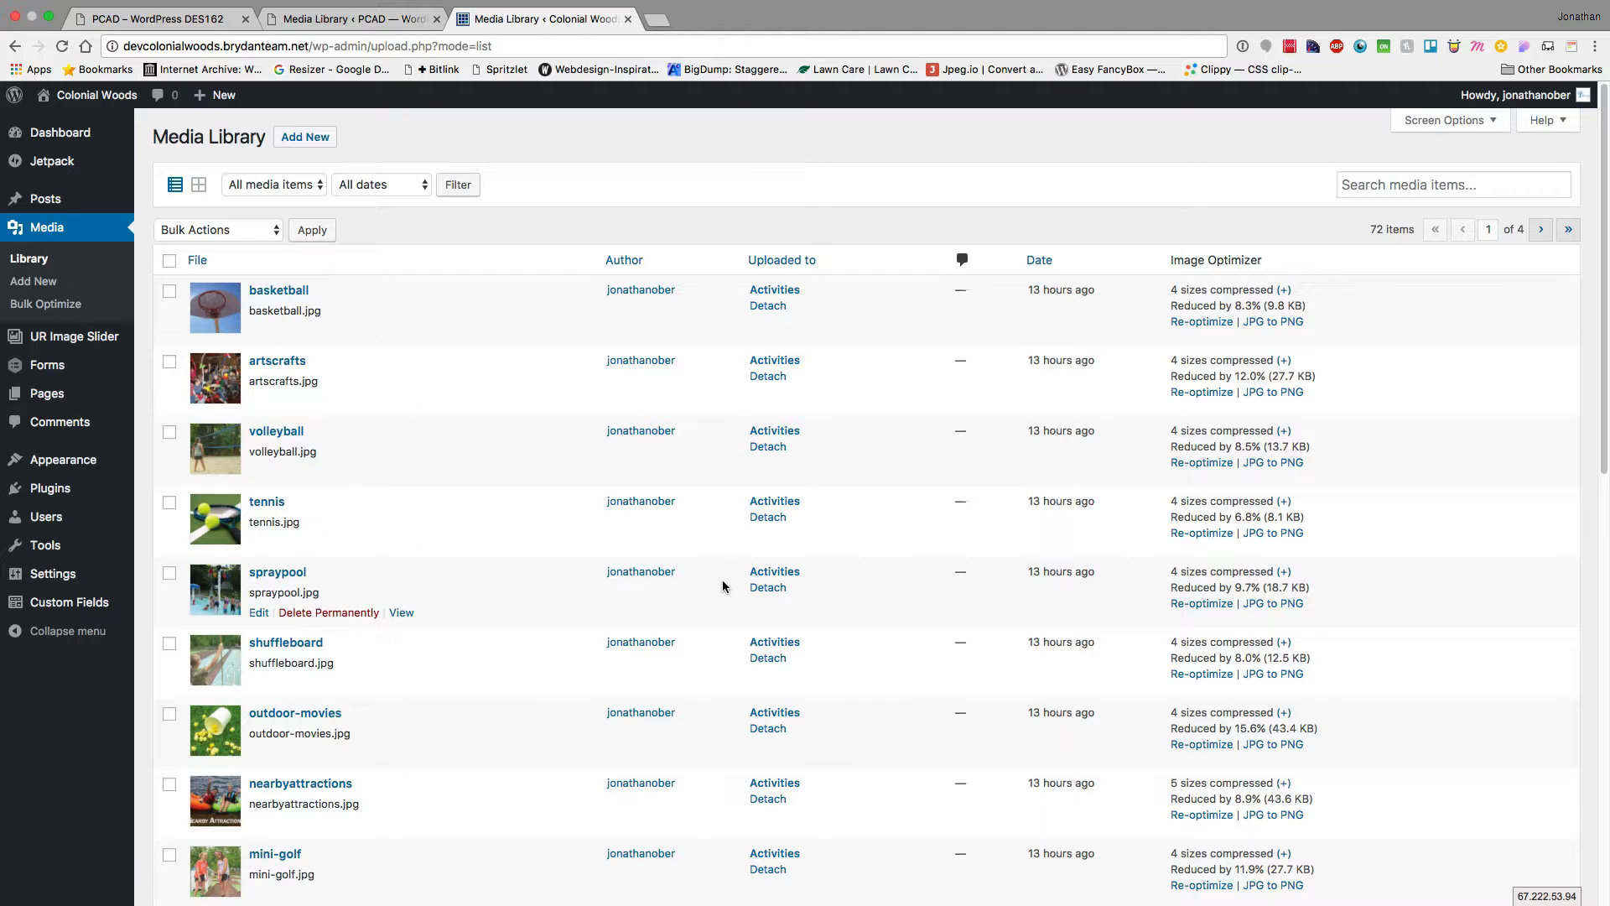
pyautogui.scroll(-5, 475, 456)
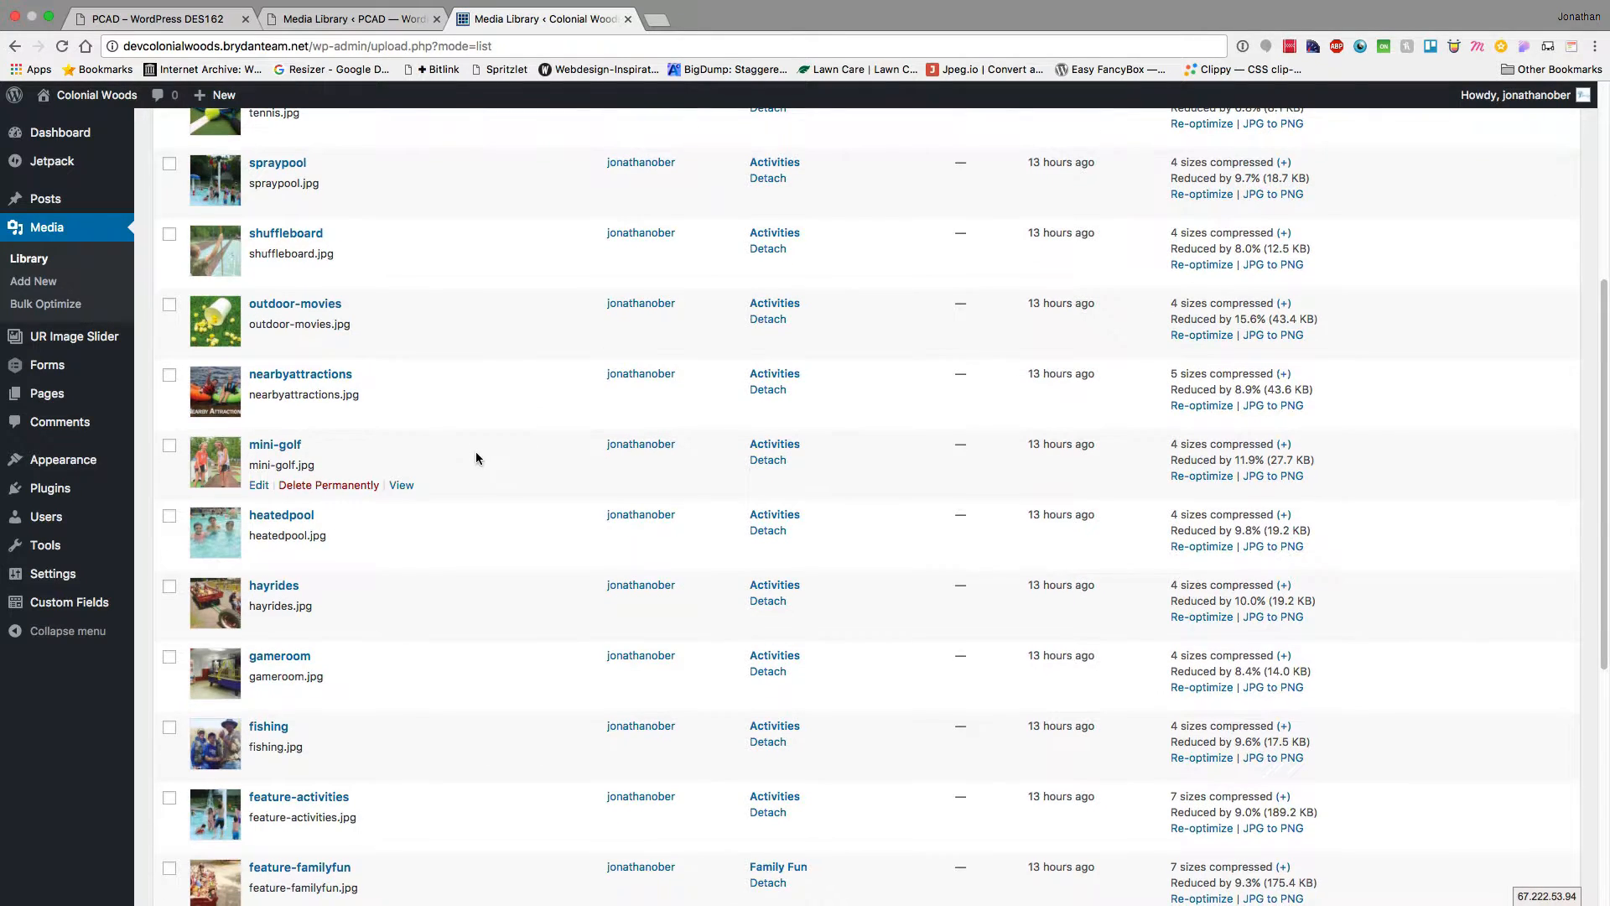
pyautogui.scroll(5, 475, 457)
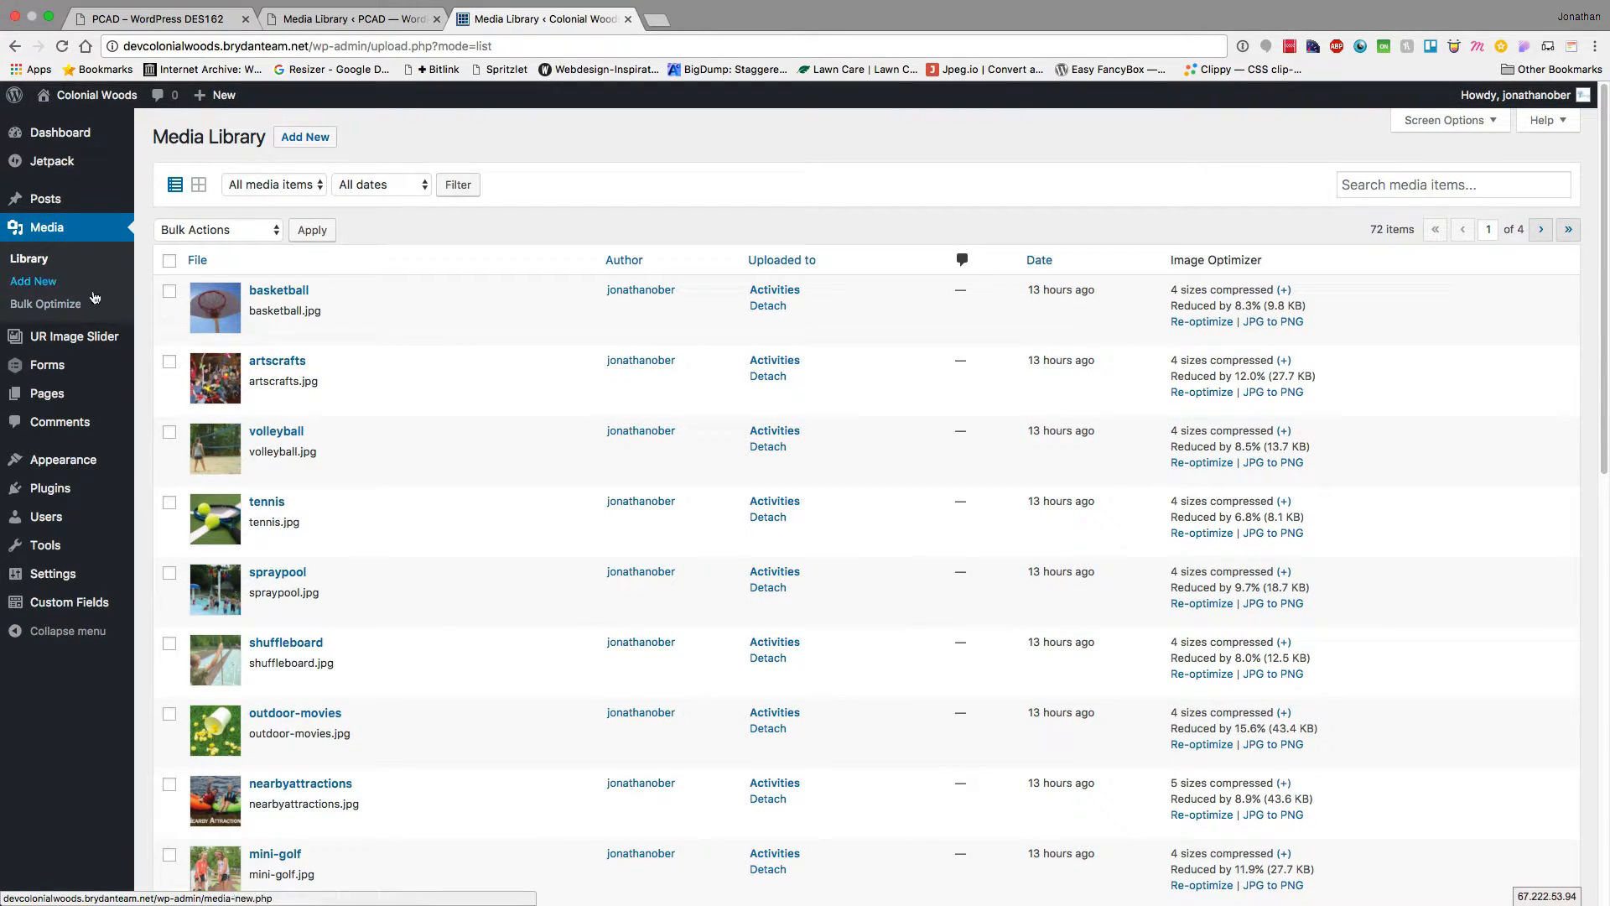
pyautogui.click(311, 15)
pyautogui.moveTo(48, 286)
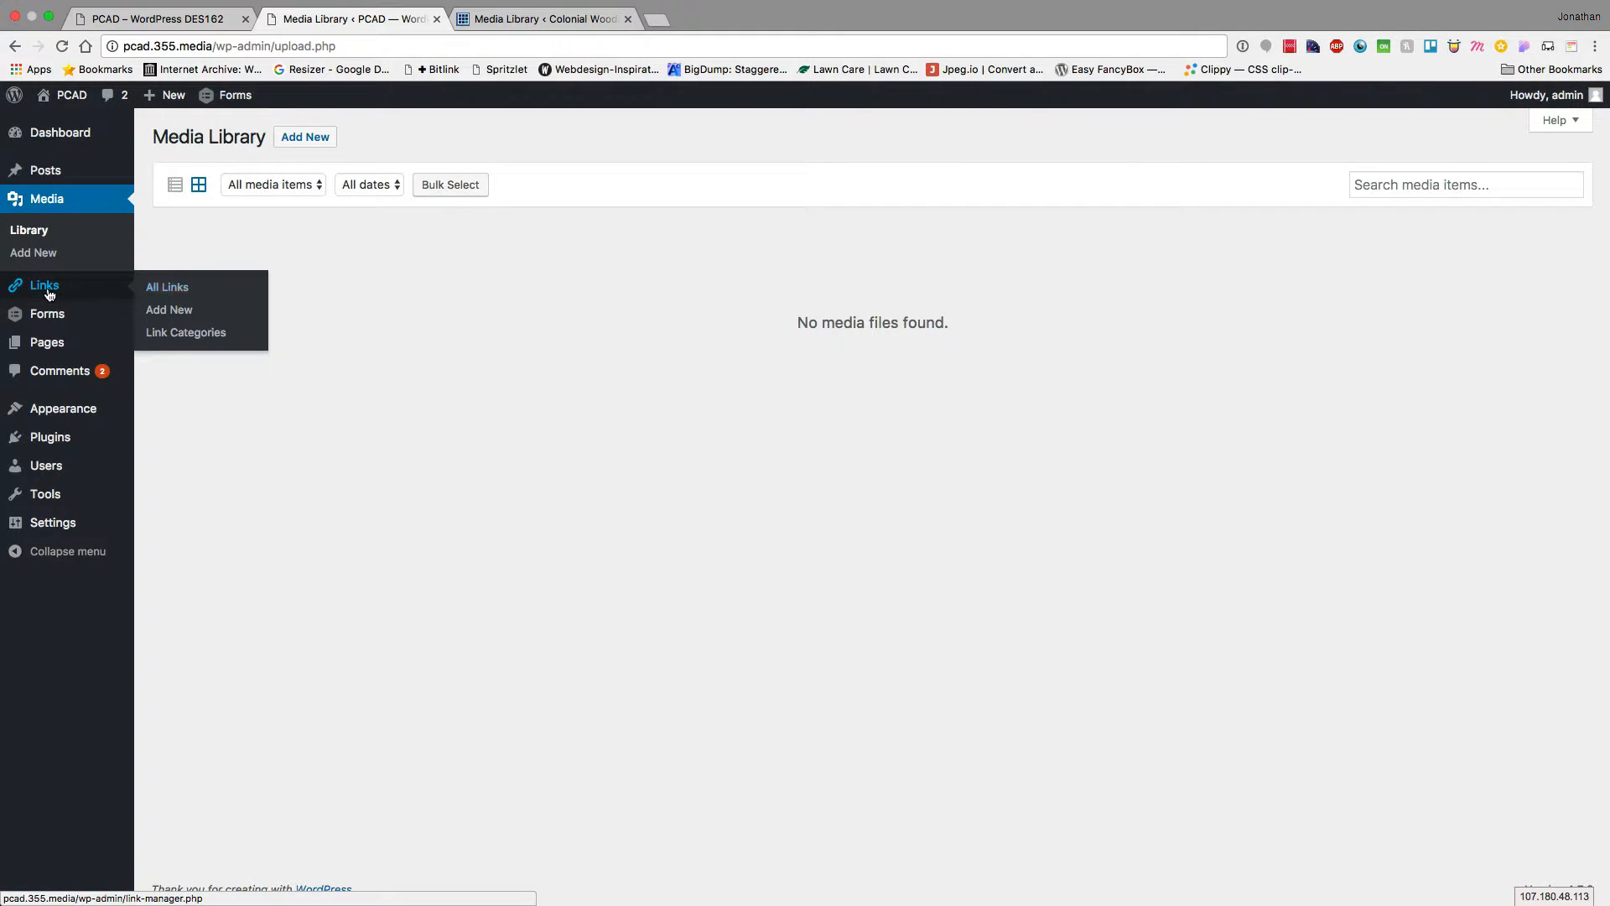
# View the seven Blogroll links, then open the Pages list showing only the About page
pyautogui.click(49, 287)
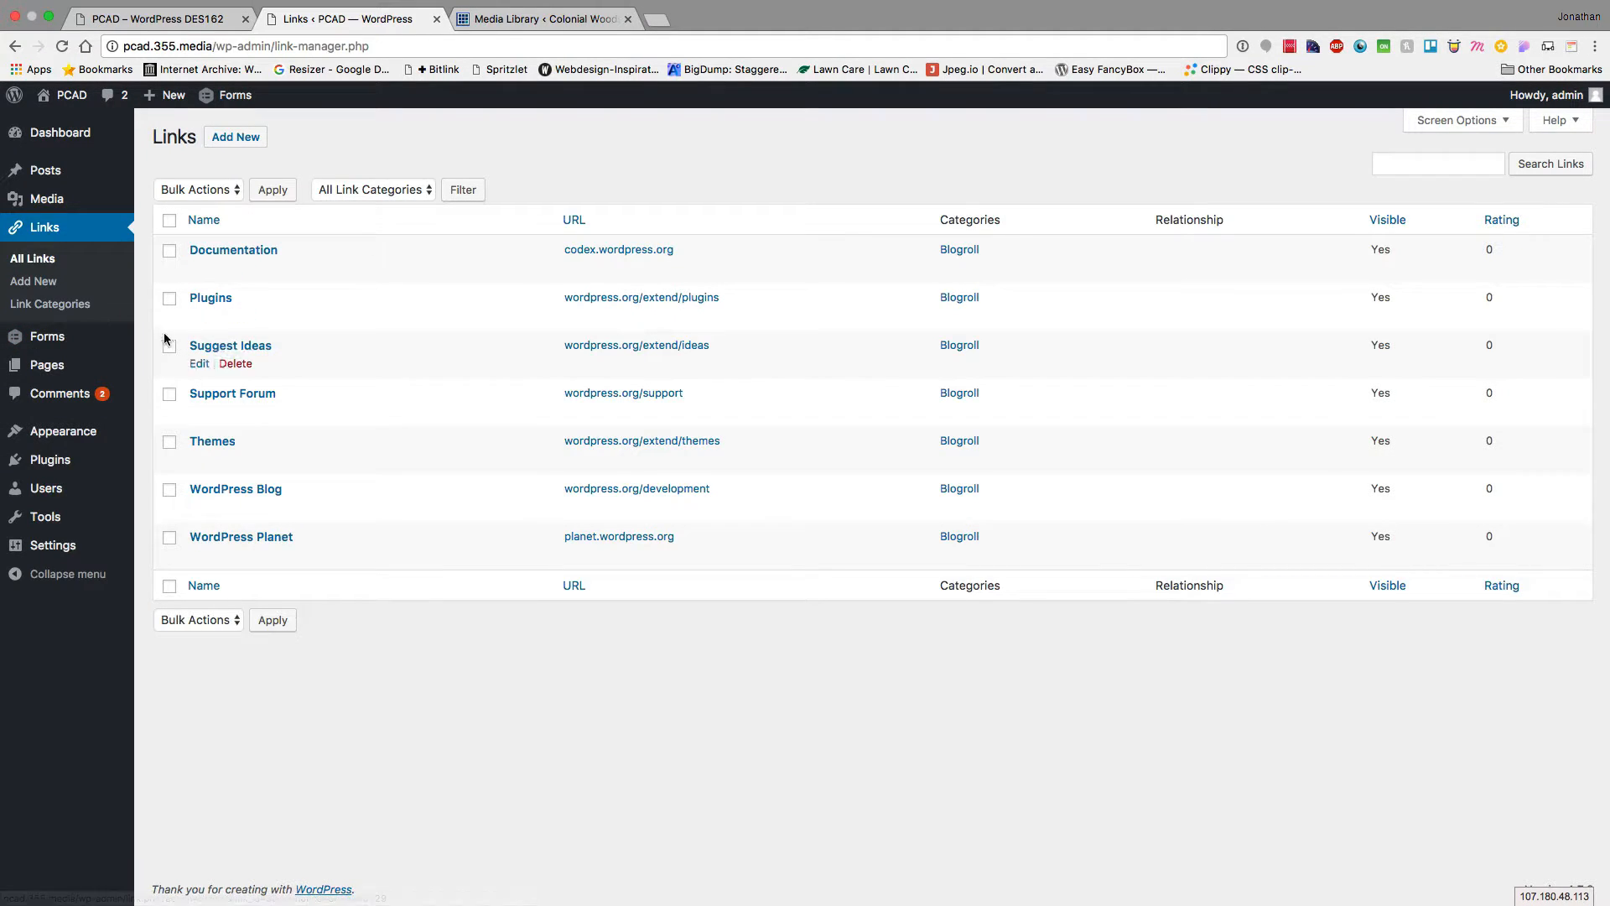
pyautogui.moveTo(34, 345)
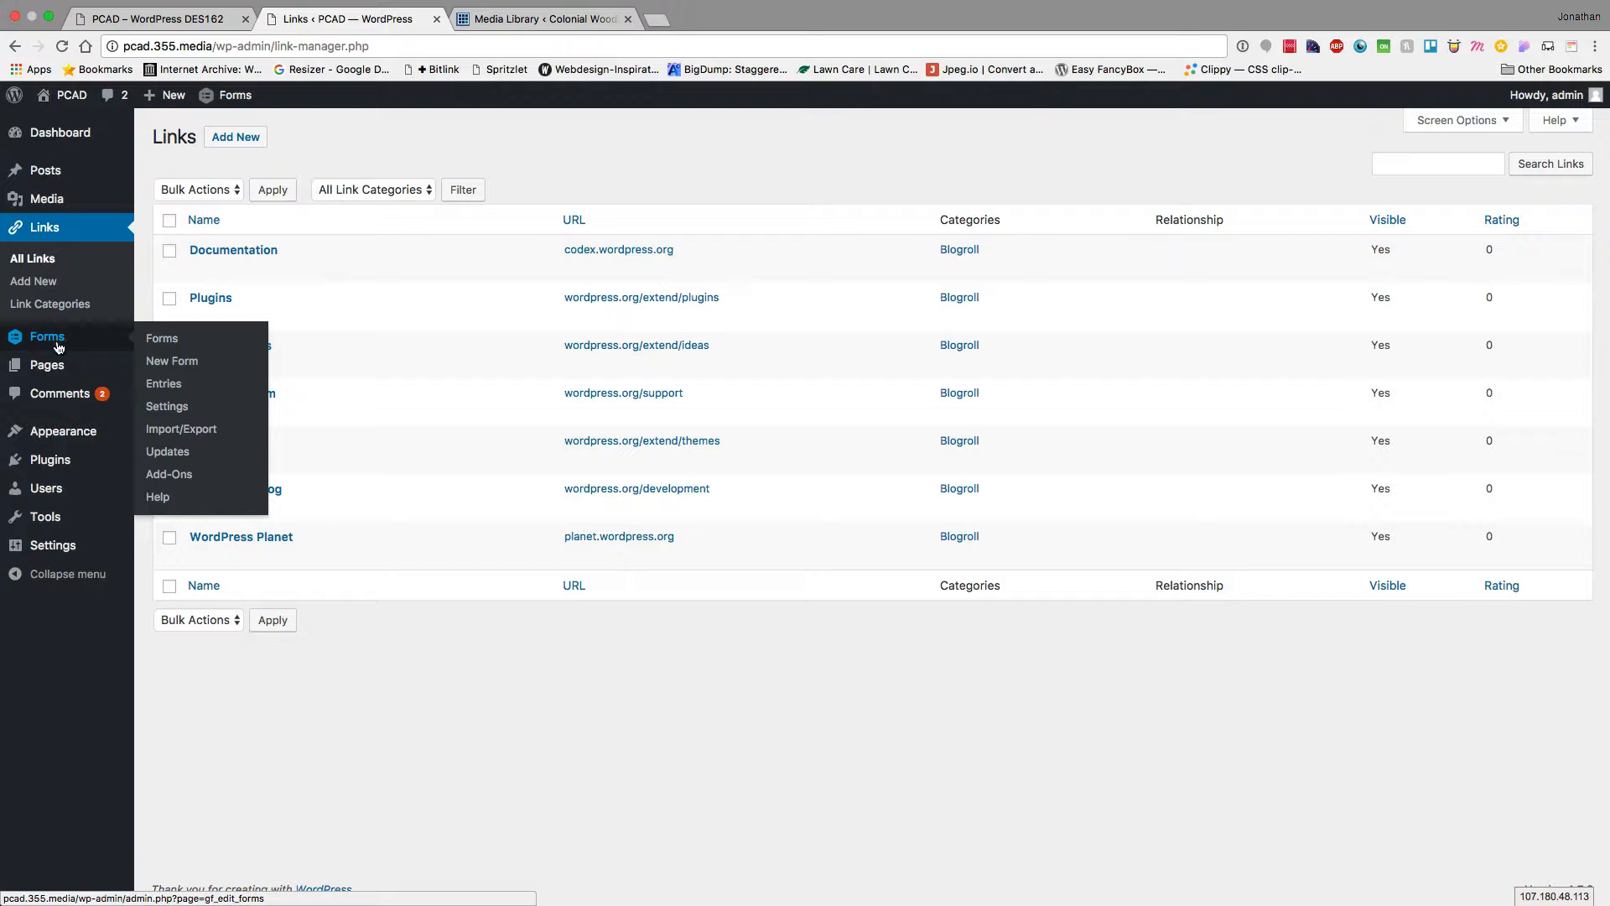
pyautogui.click(50, 373)
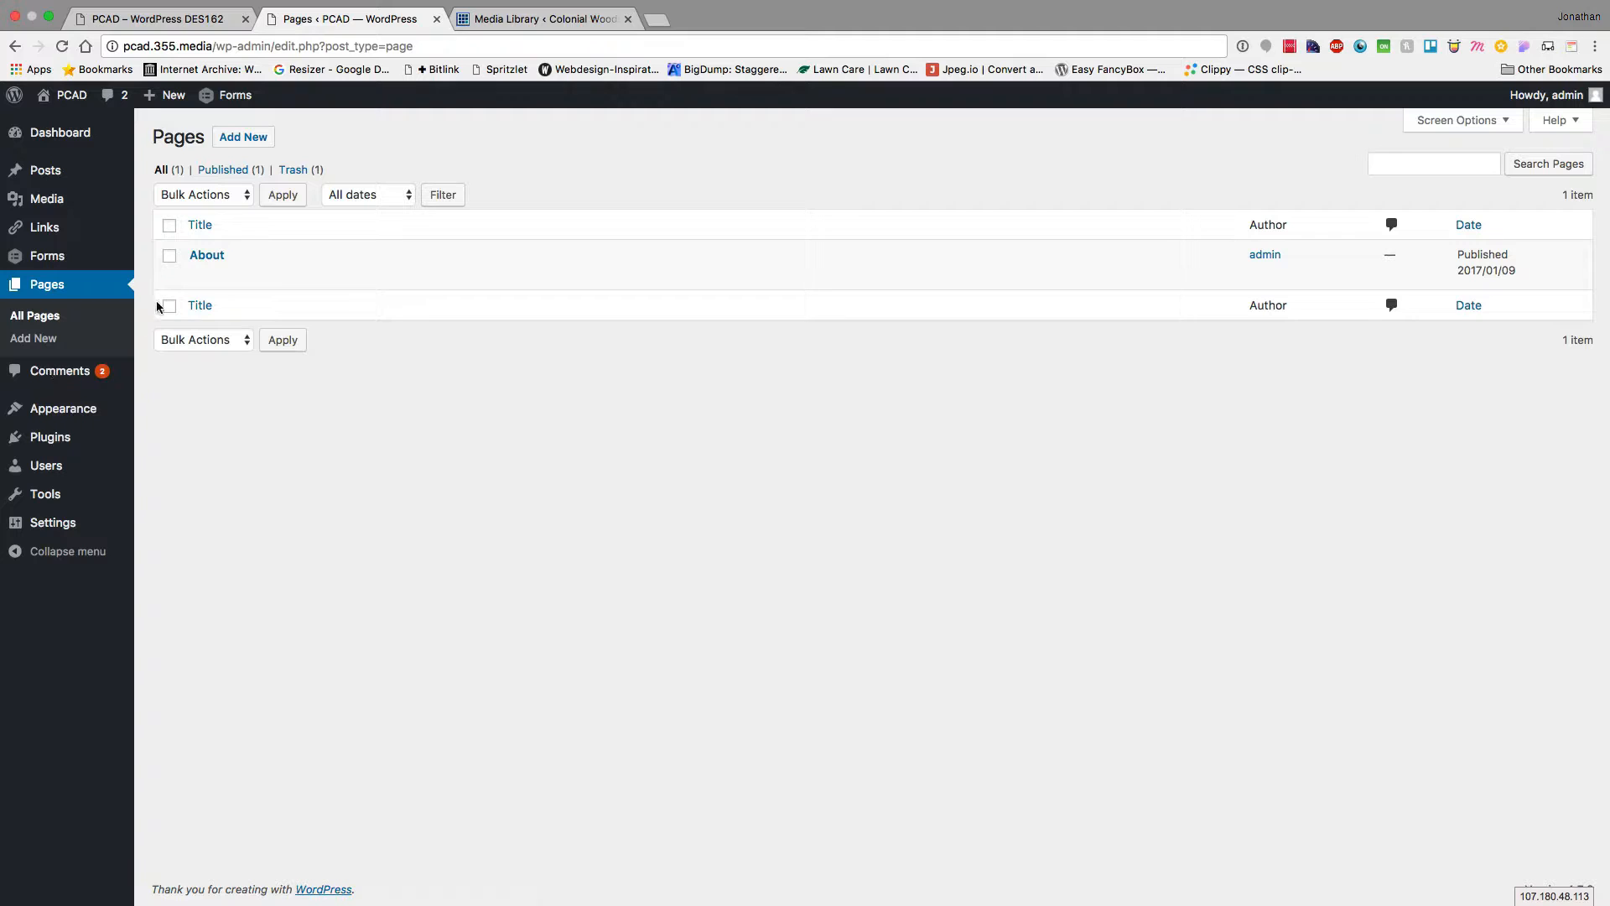
# Open the About page editor to see its visibility options, then view the two pending comments
pyautogui.click(207, 254)
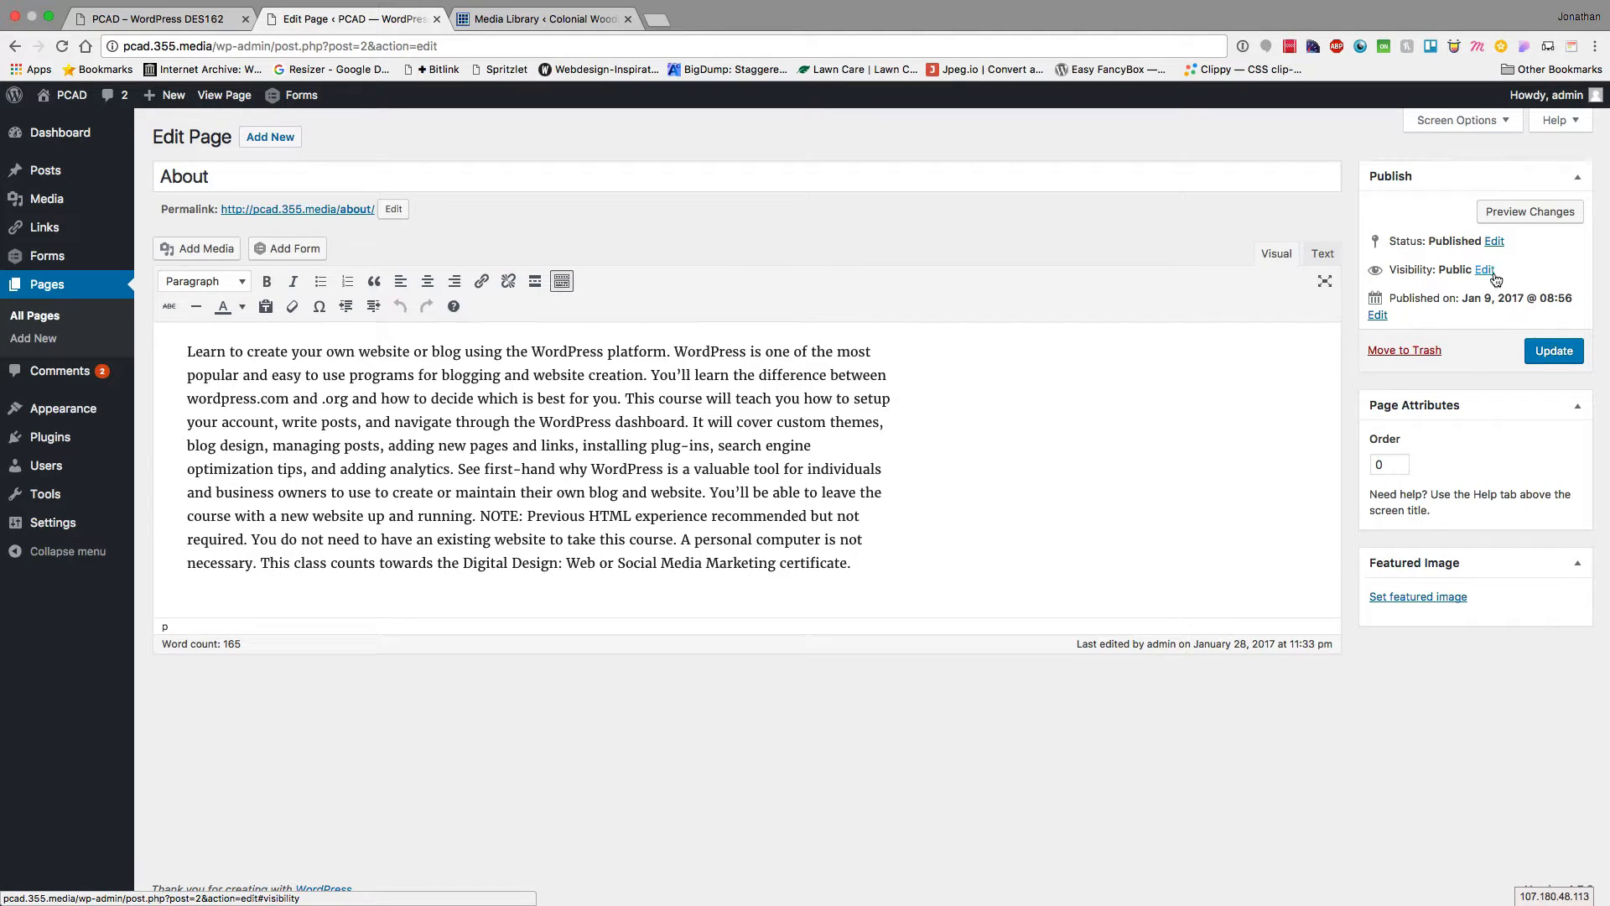
pyautogui.click(1493, 272)
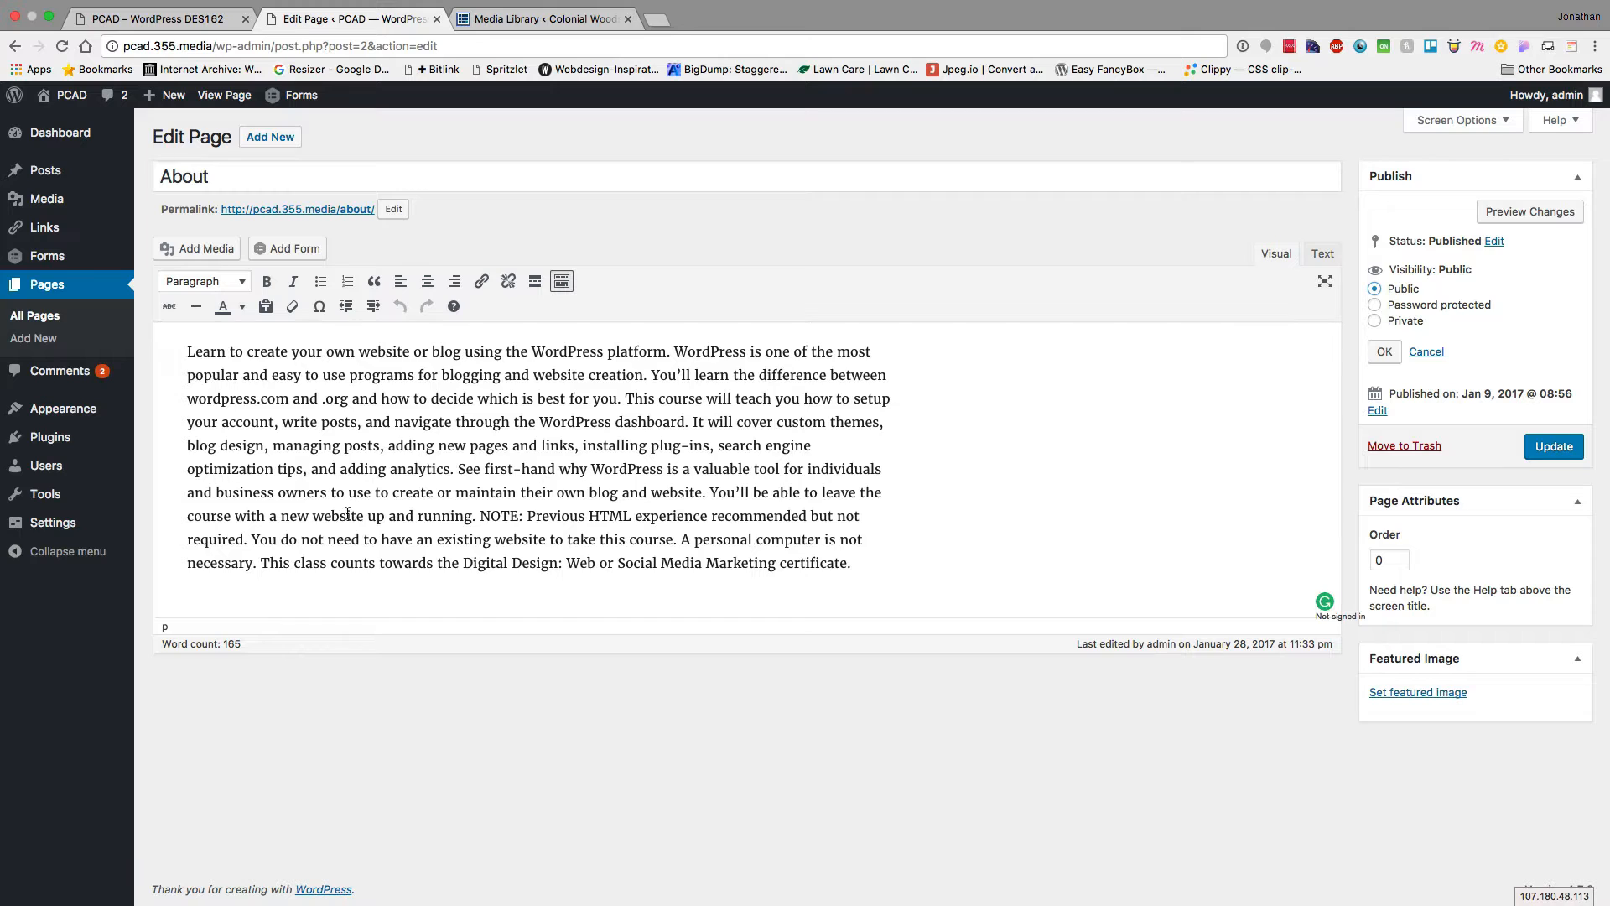
pyautogui.click(37, 373)
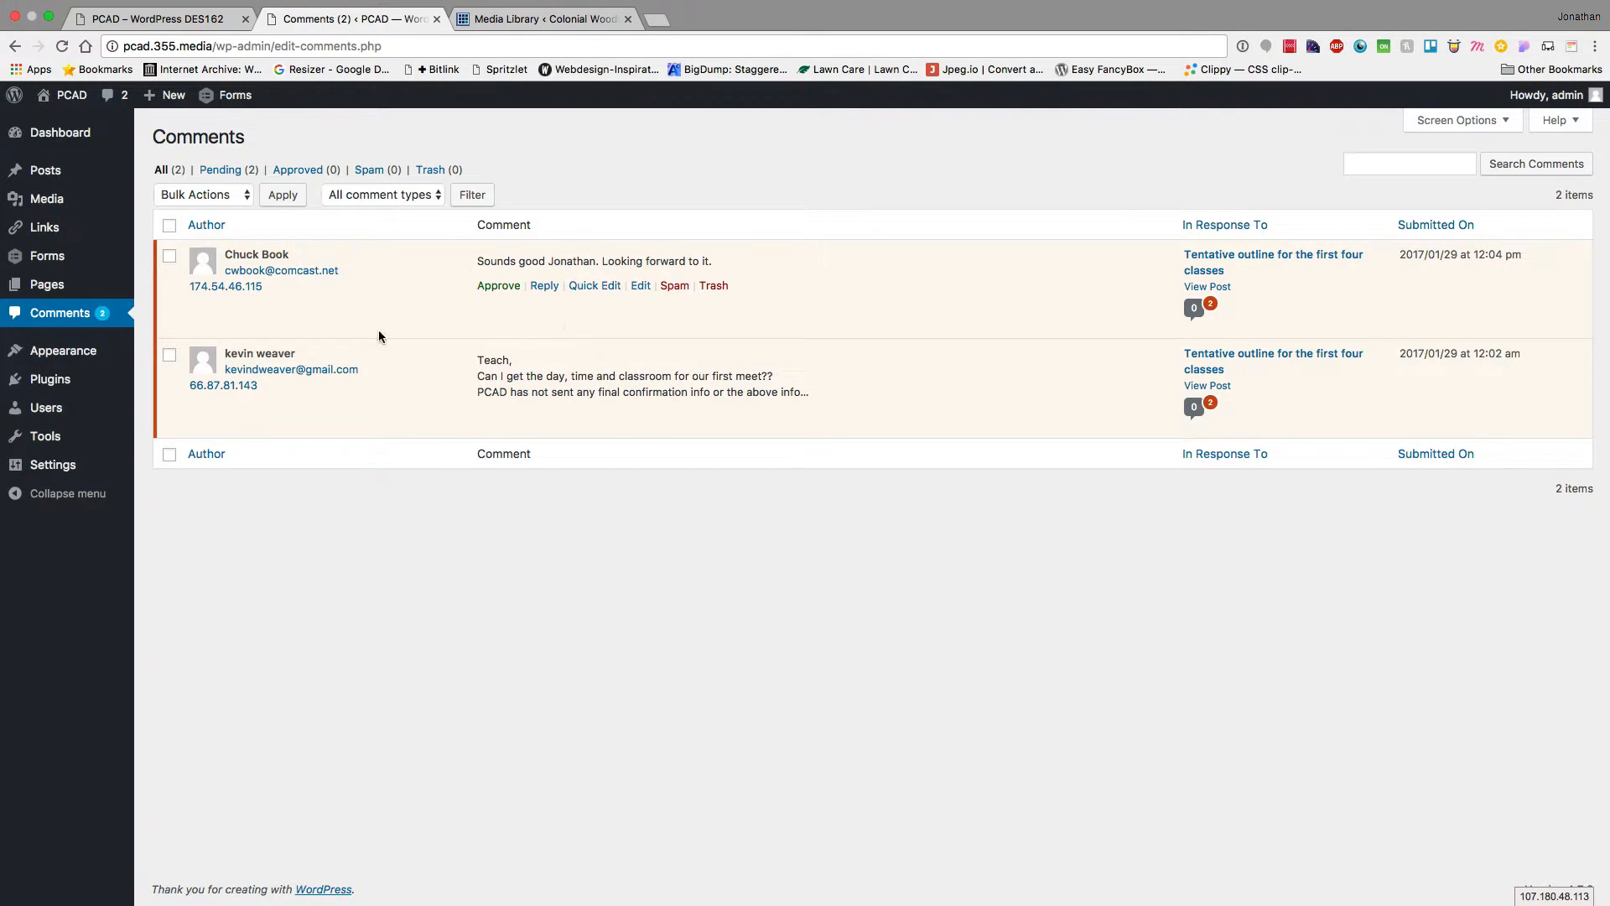
# Approve both pending Tentative outline comments, then start and cancel a reply to the first
pyautogui.click(499, 286)
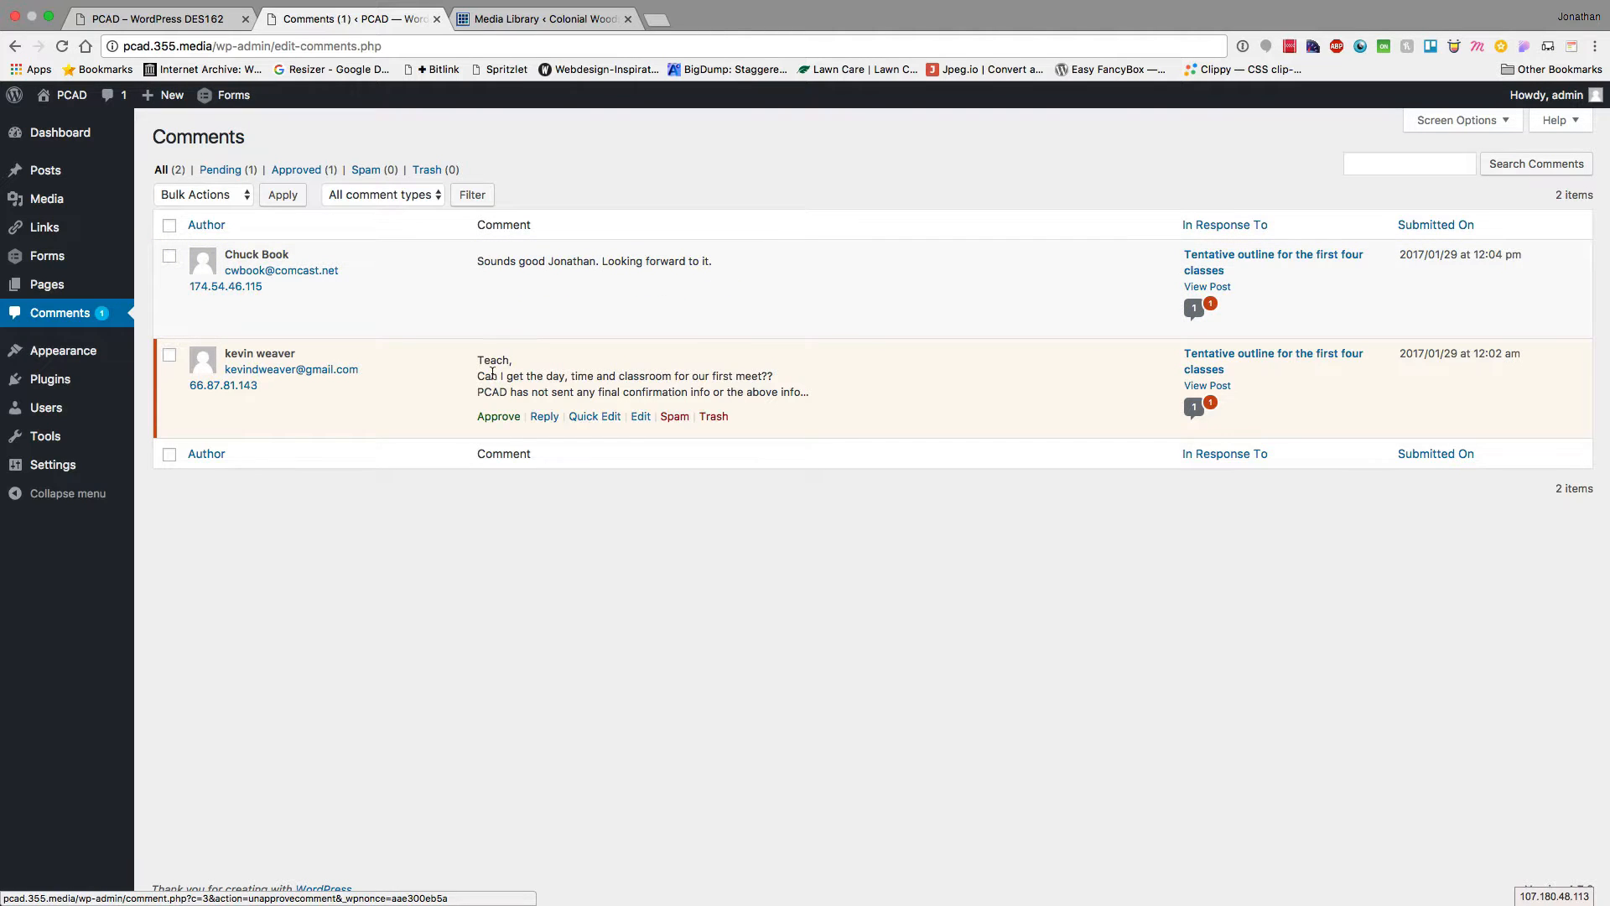
pyautogui.click(499, 416)
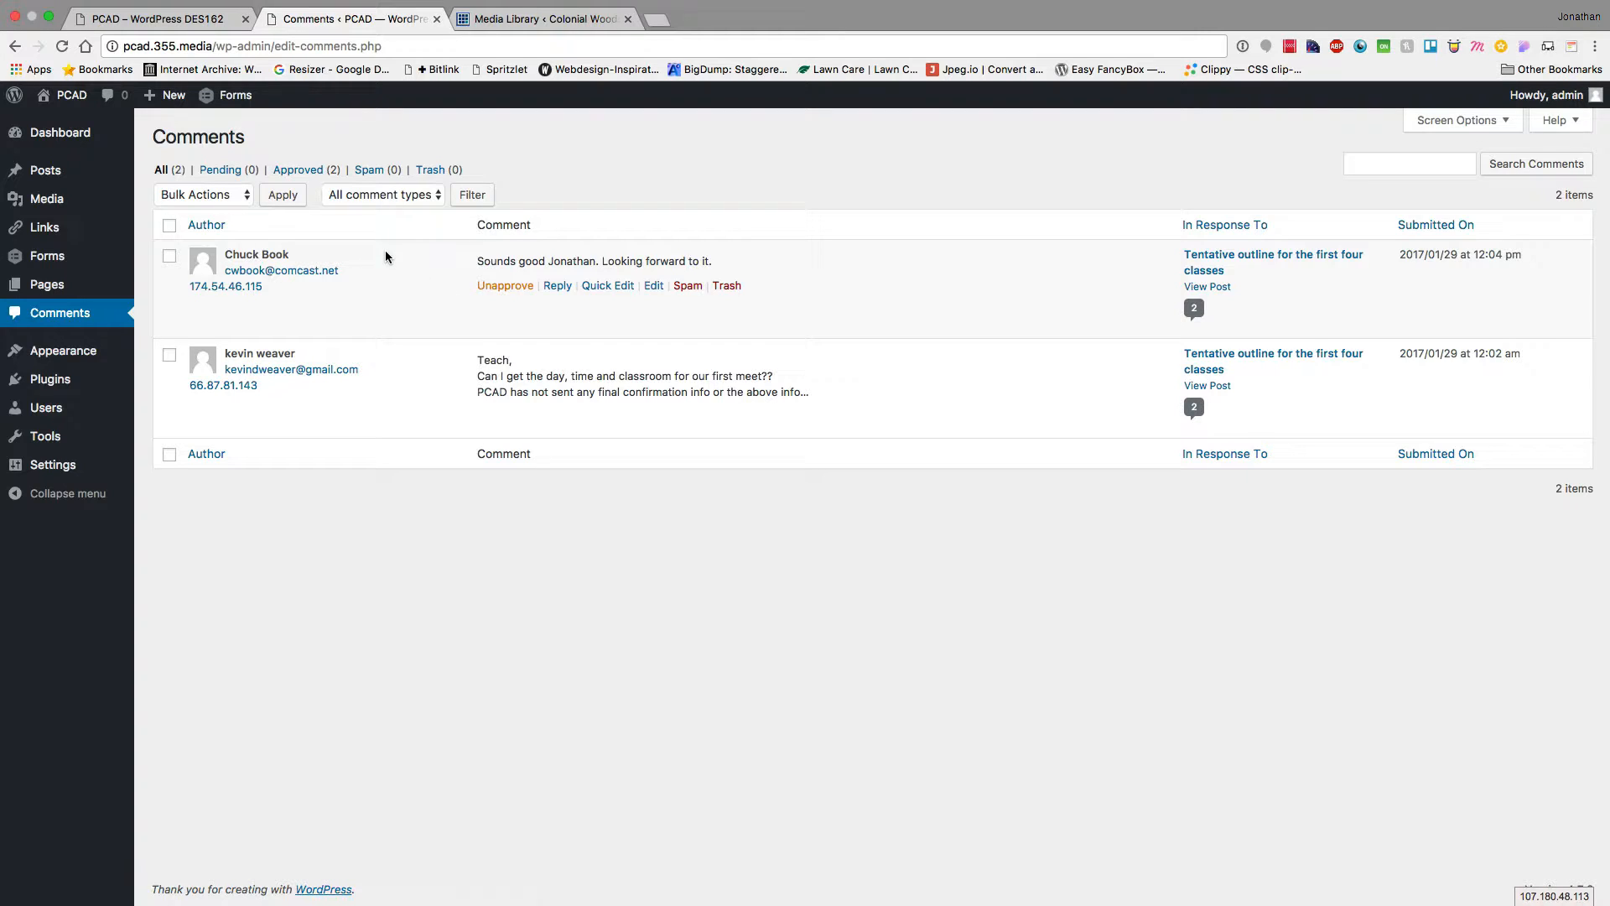
pyautogui.click(557, 287)
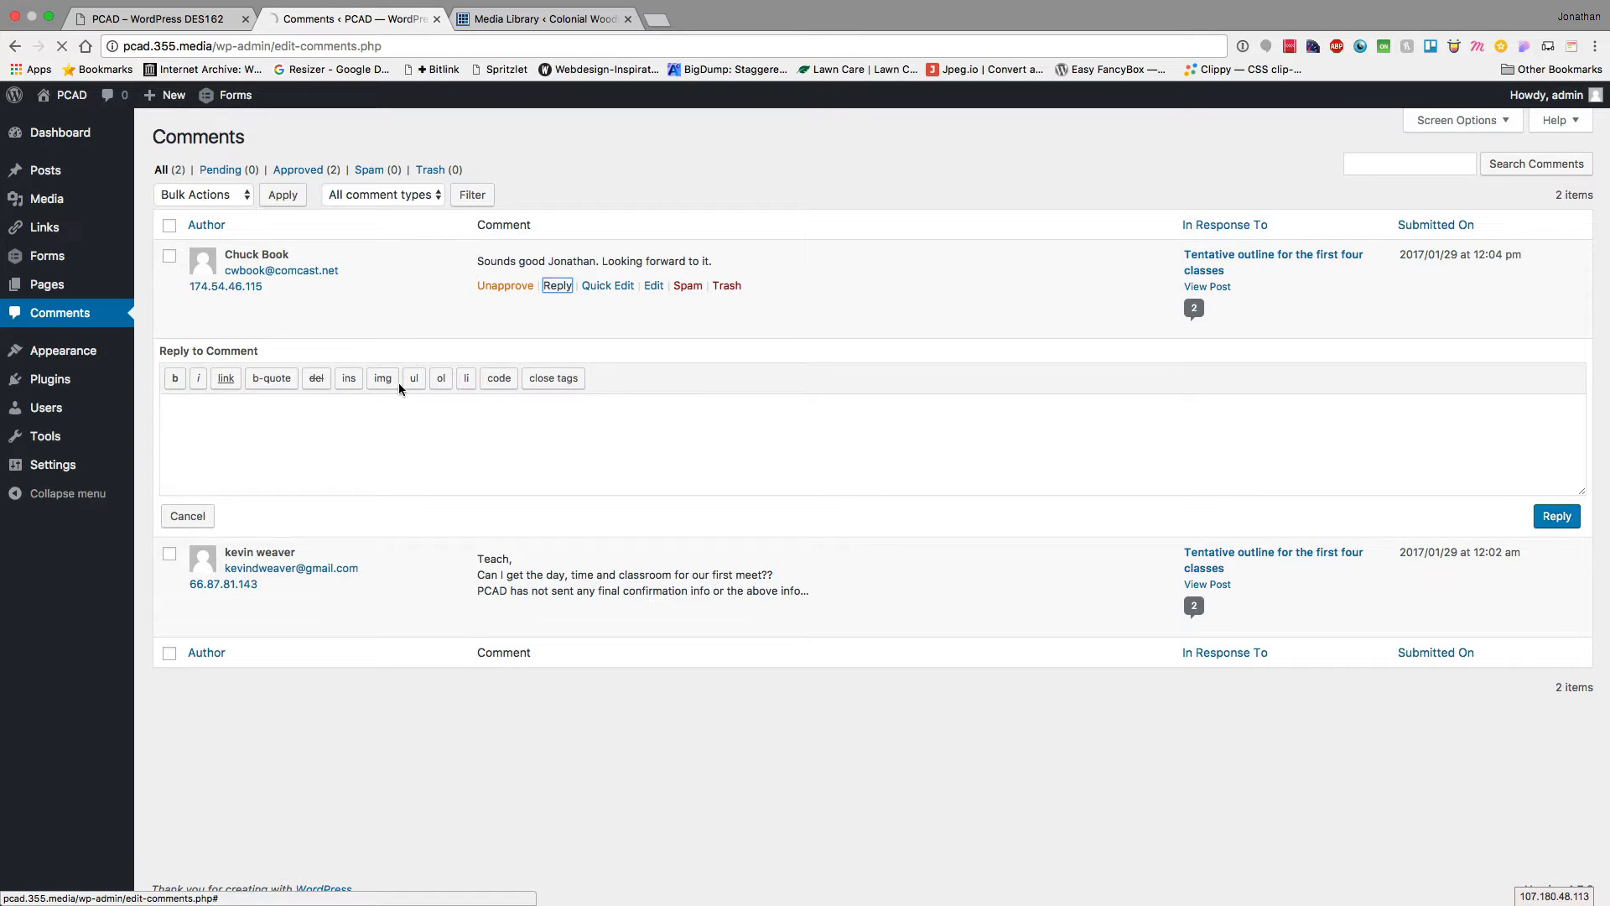
pyautogui.click(192, 522)
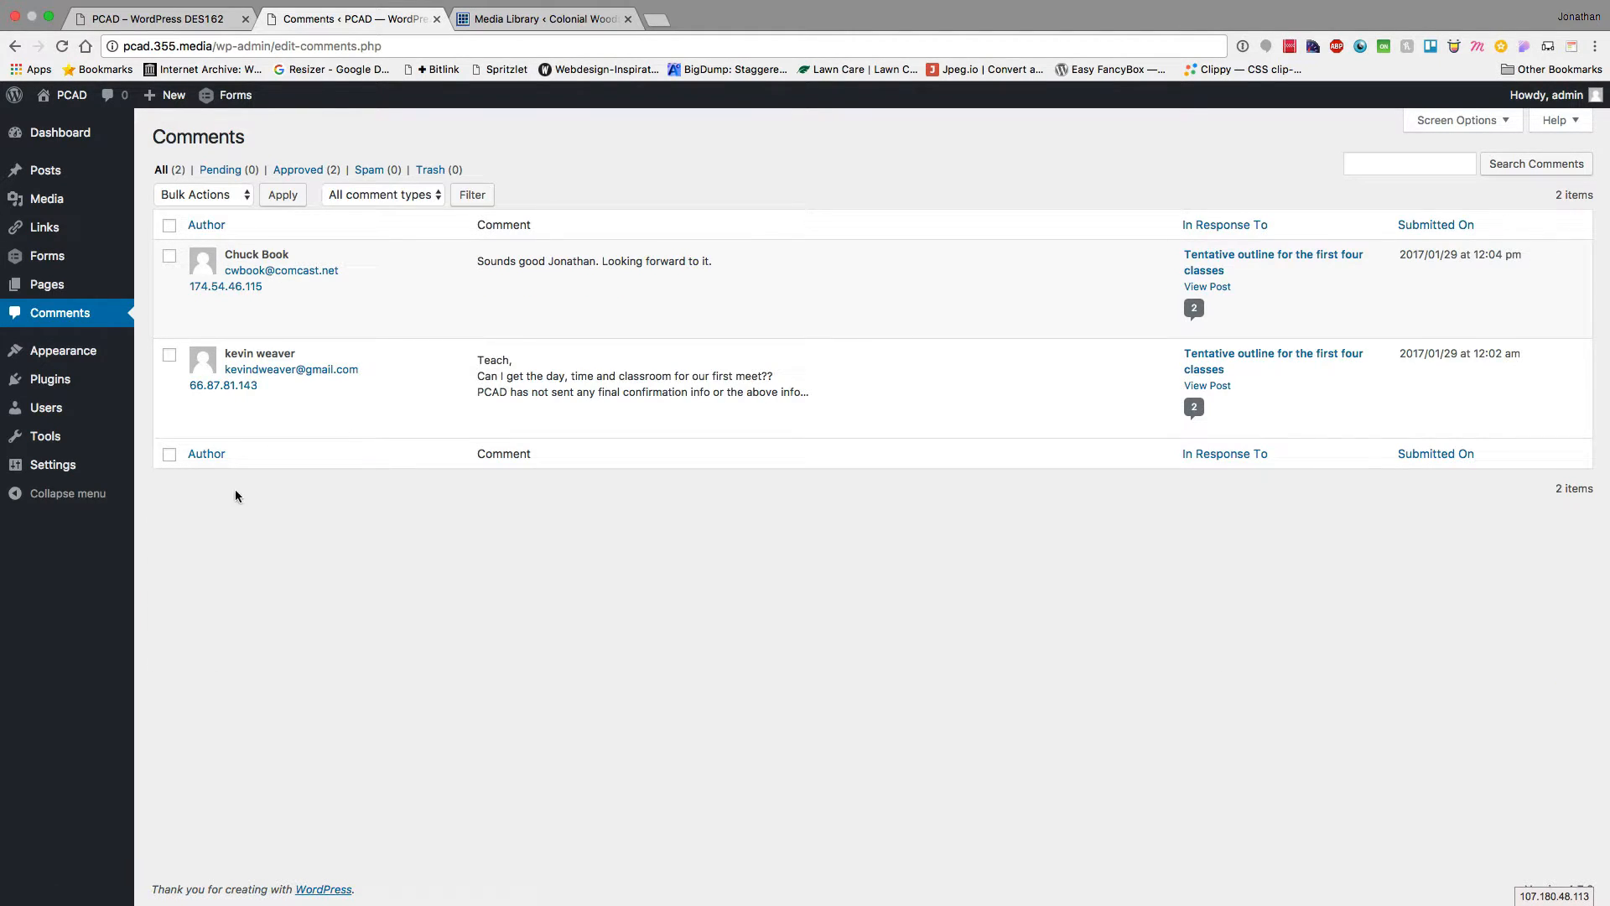
pyautogui.moveTo(553, 299)
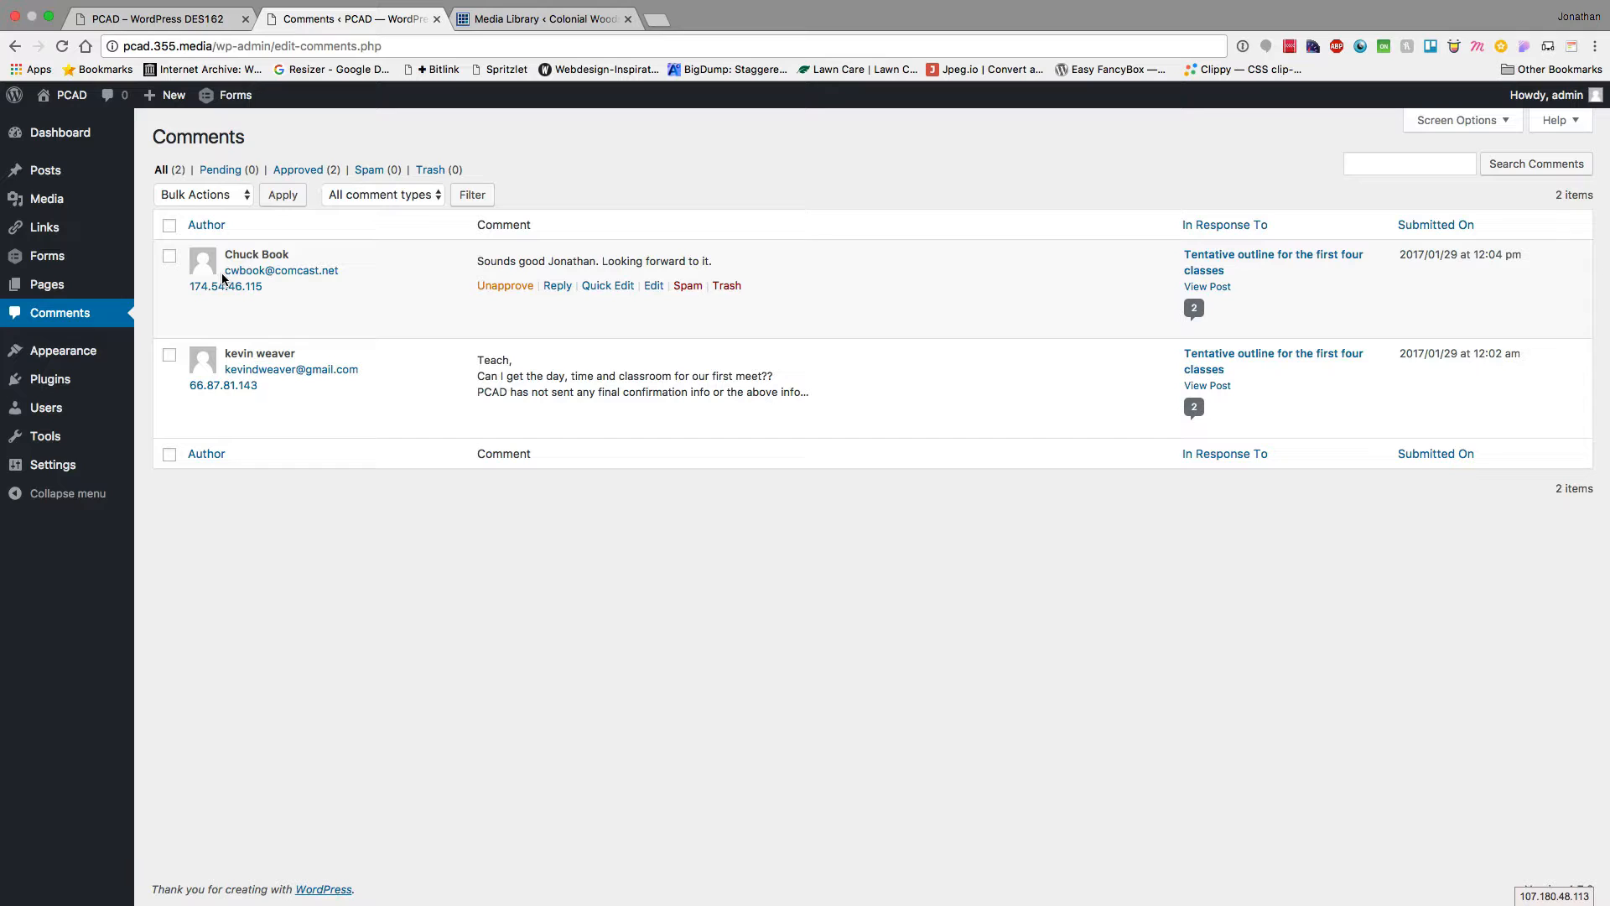
# Browse the four installed themes, then view the five installed plugins (3 active, 2 inactive)
pyautogui.click(52, 358)
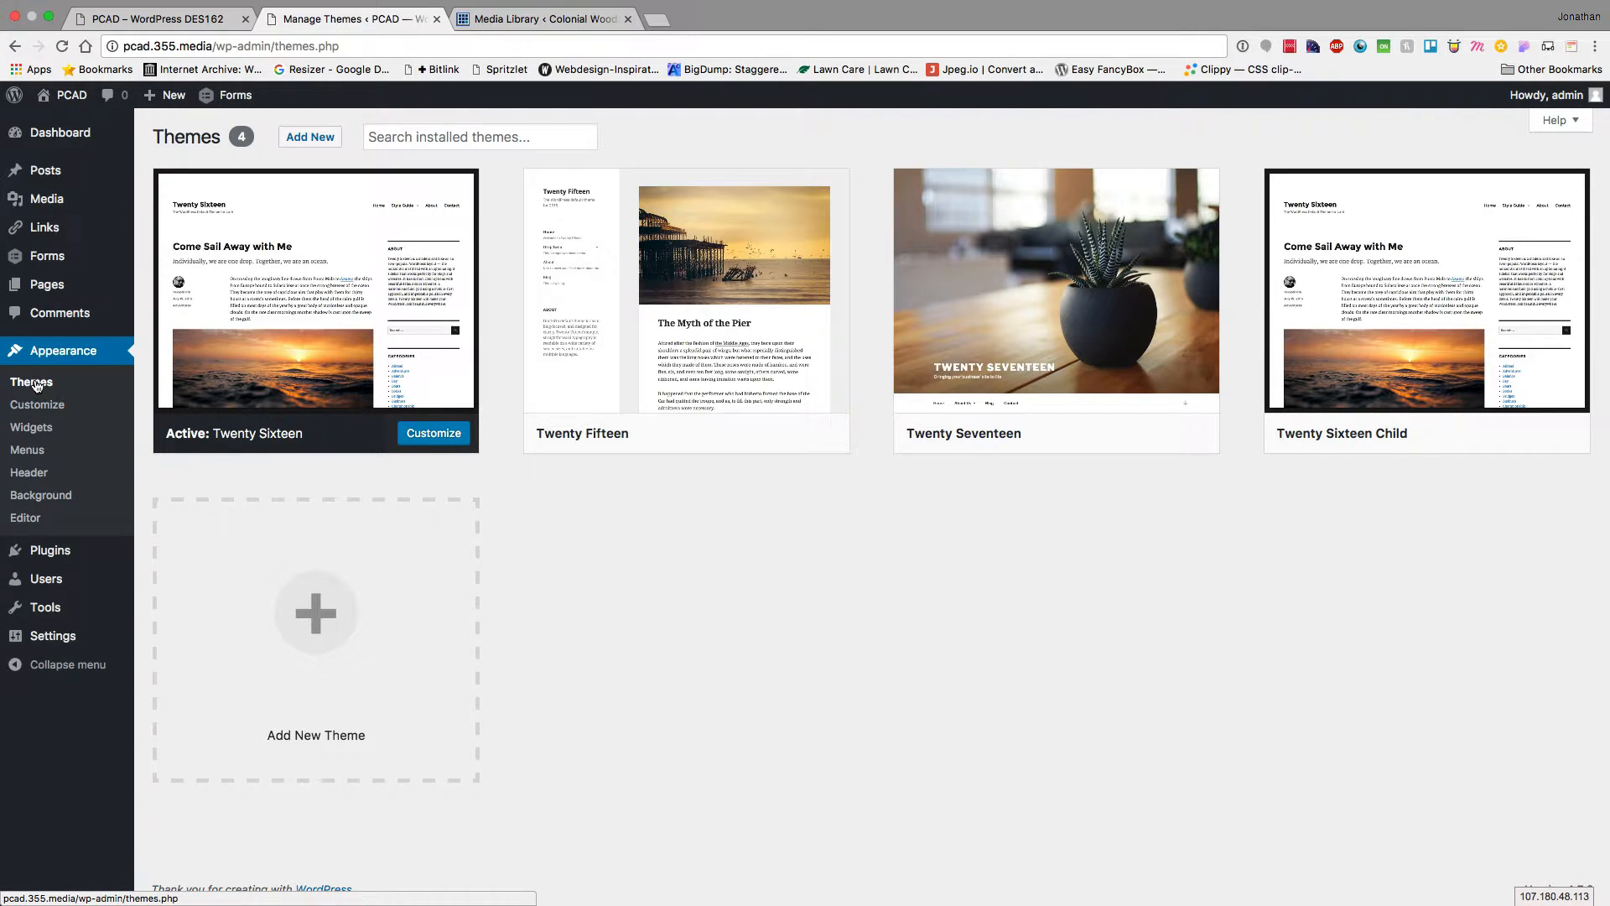
pyautogui.moveTo(1037, 300)
pyautogui.moveTo(199, 357)
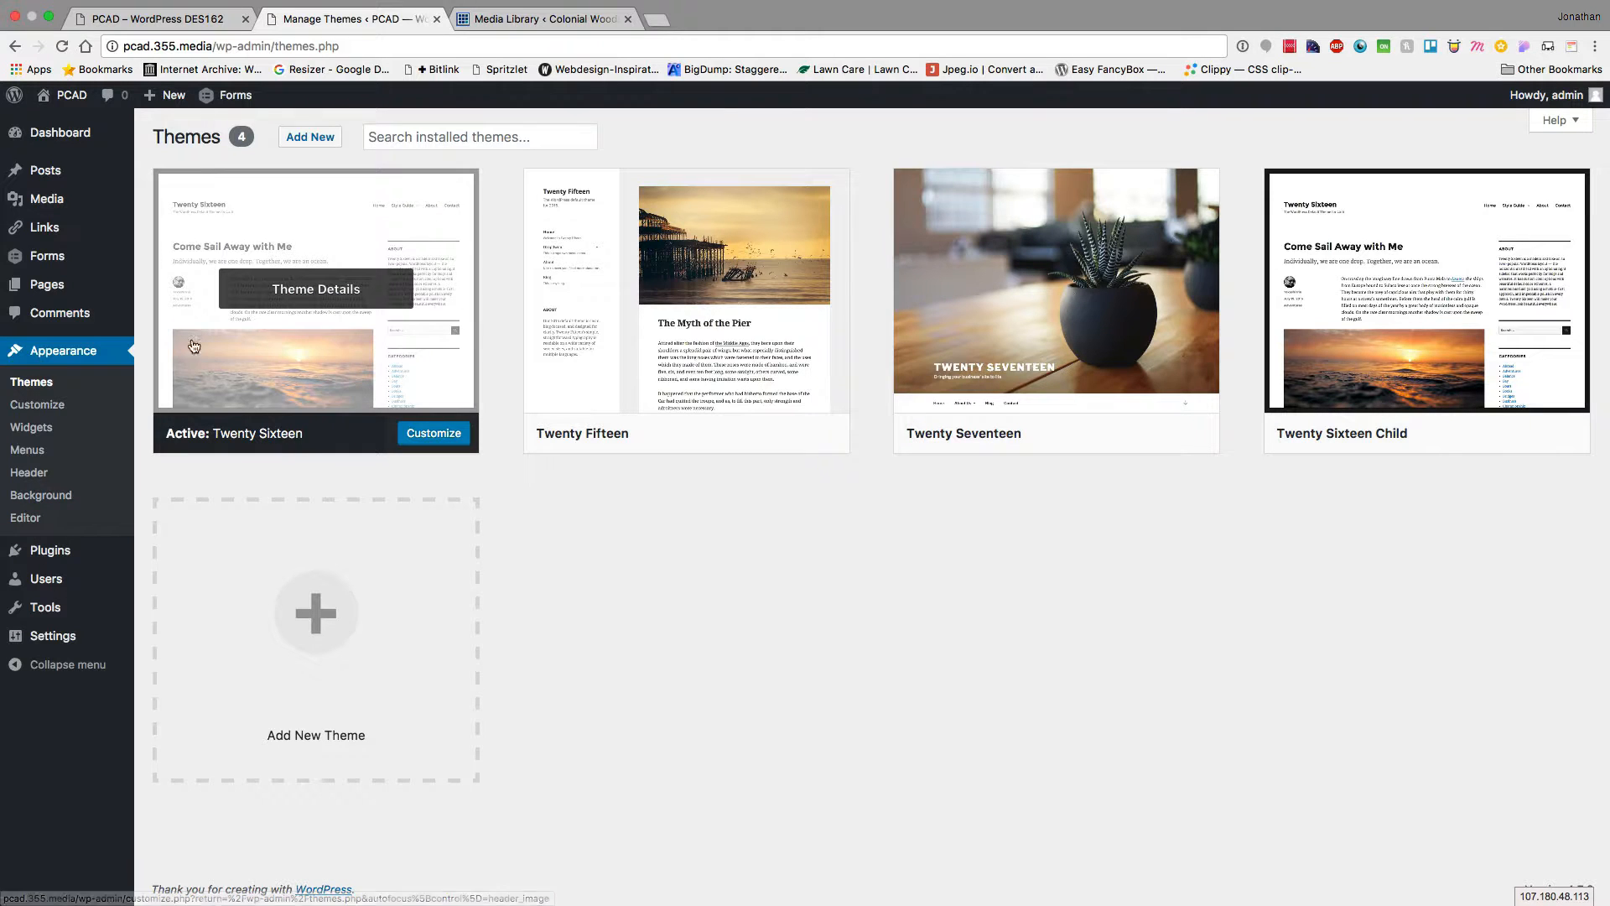
pyautogui.click(48, 551)
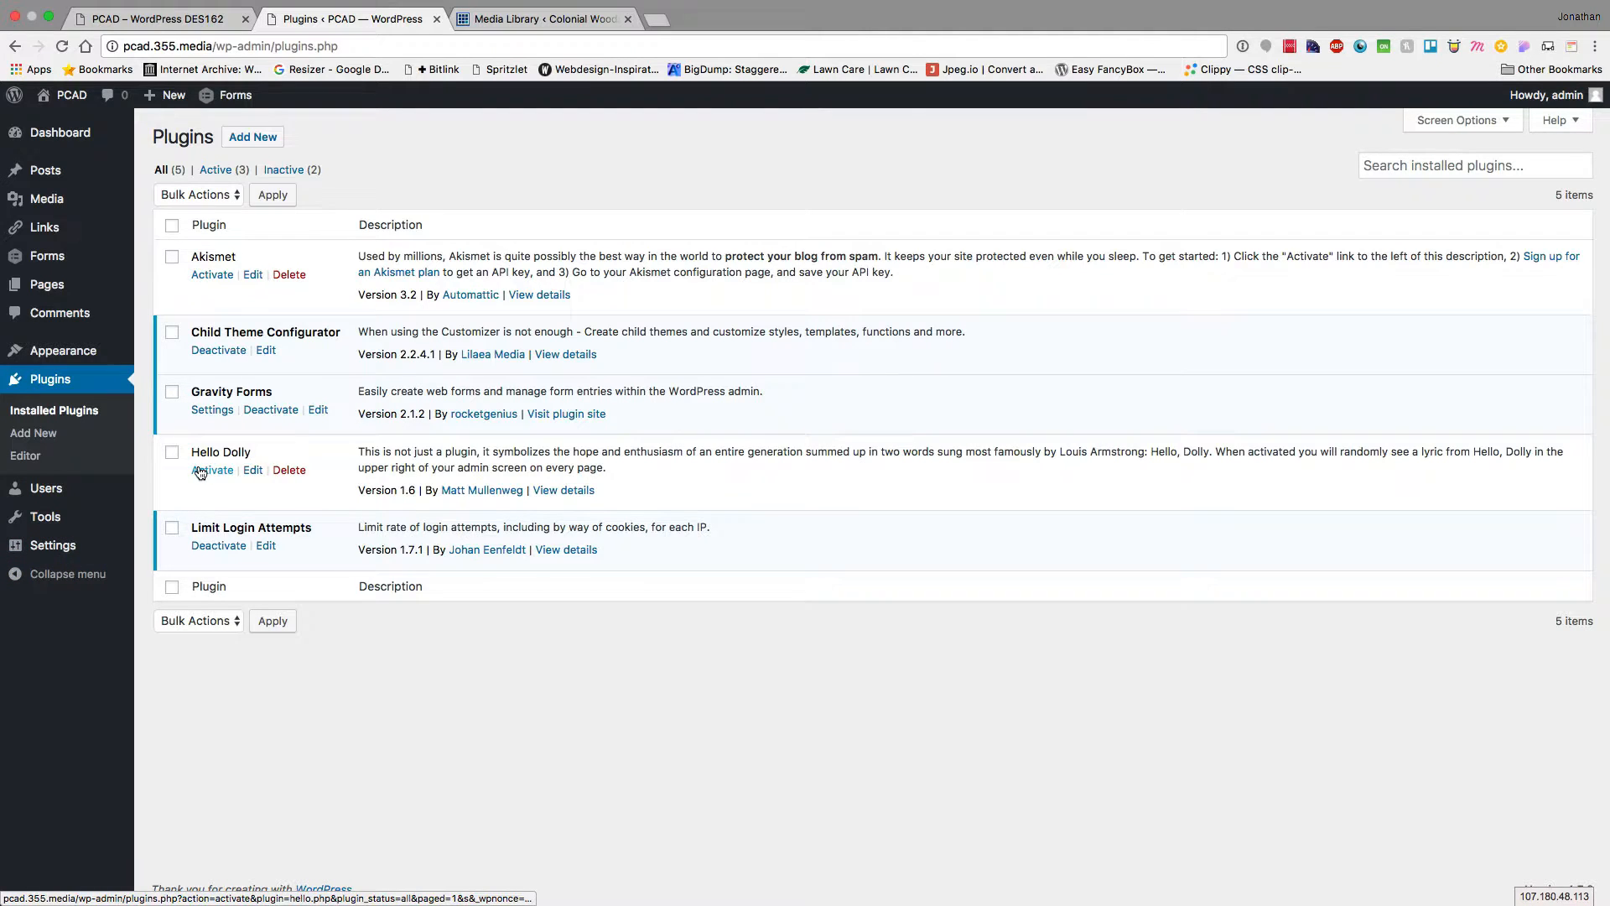
# Delete the Hello Dolly plugin and its data, then go to Add New Plugins
pyautogui.click(283, 471)
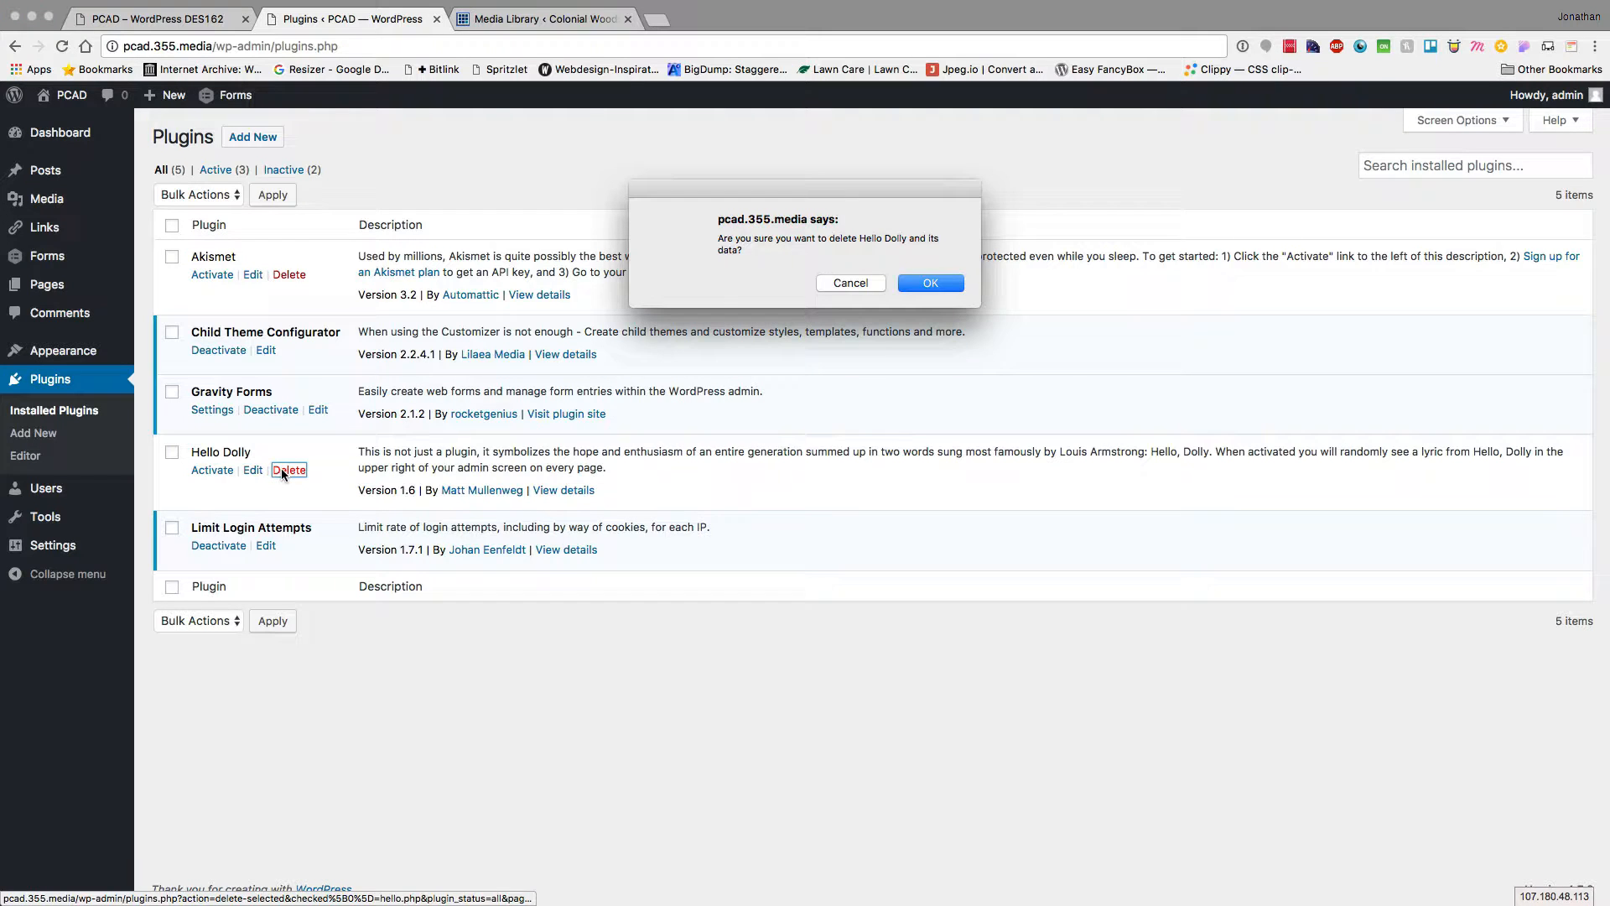
pyautogui.click(928, 284)
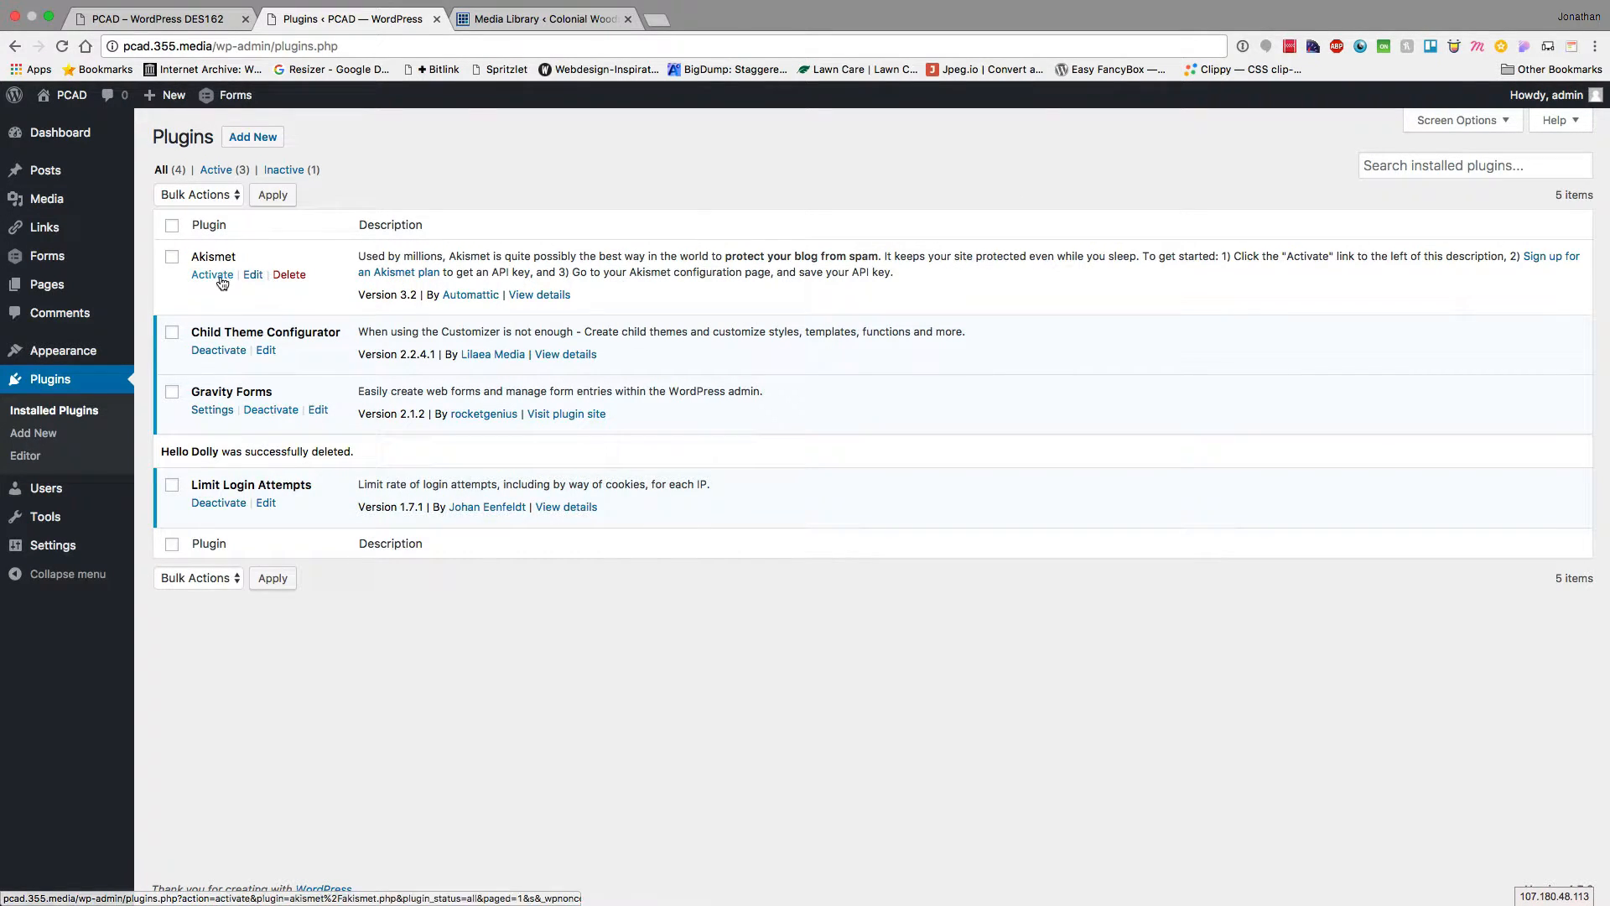
pyautogui.moveTo(134, 490)
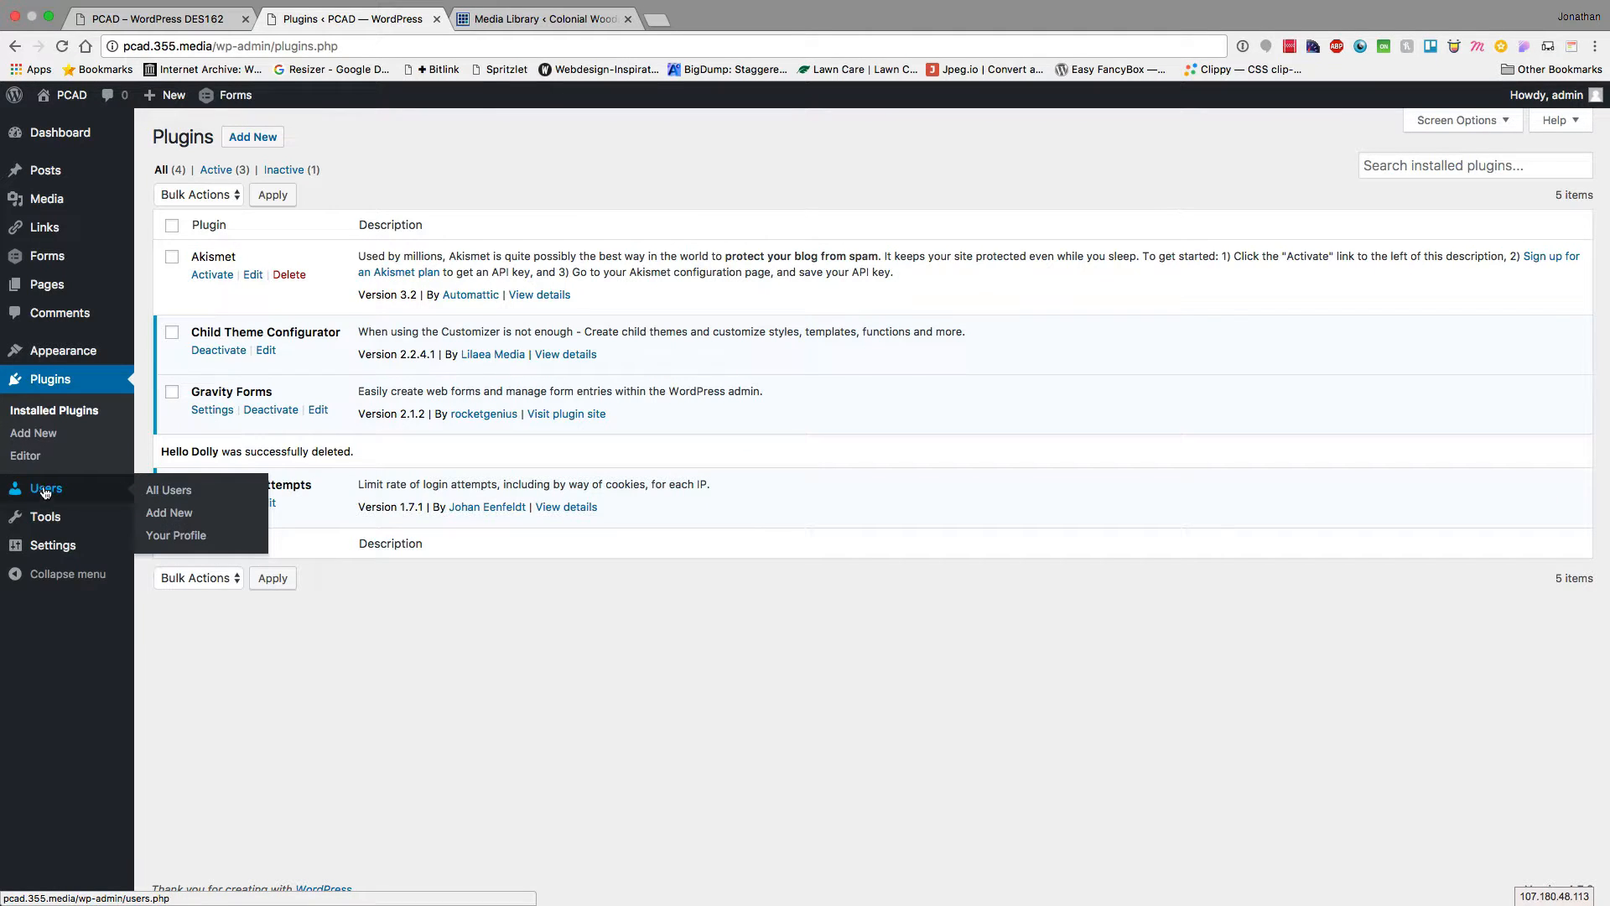
pyautogui.click(28, 441)
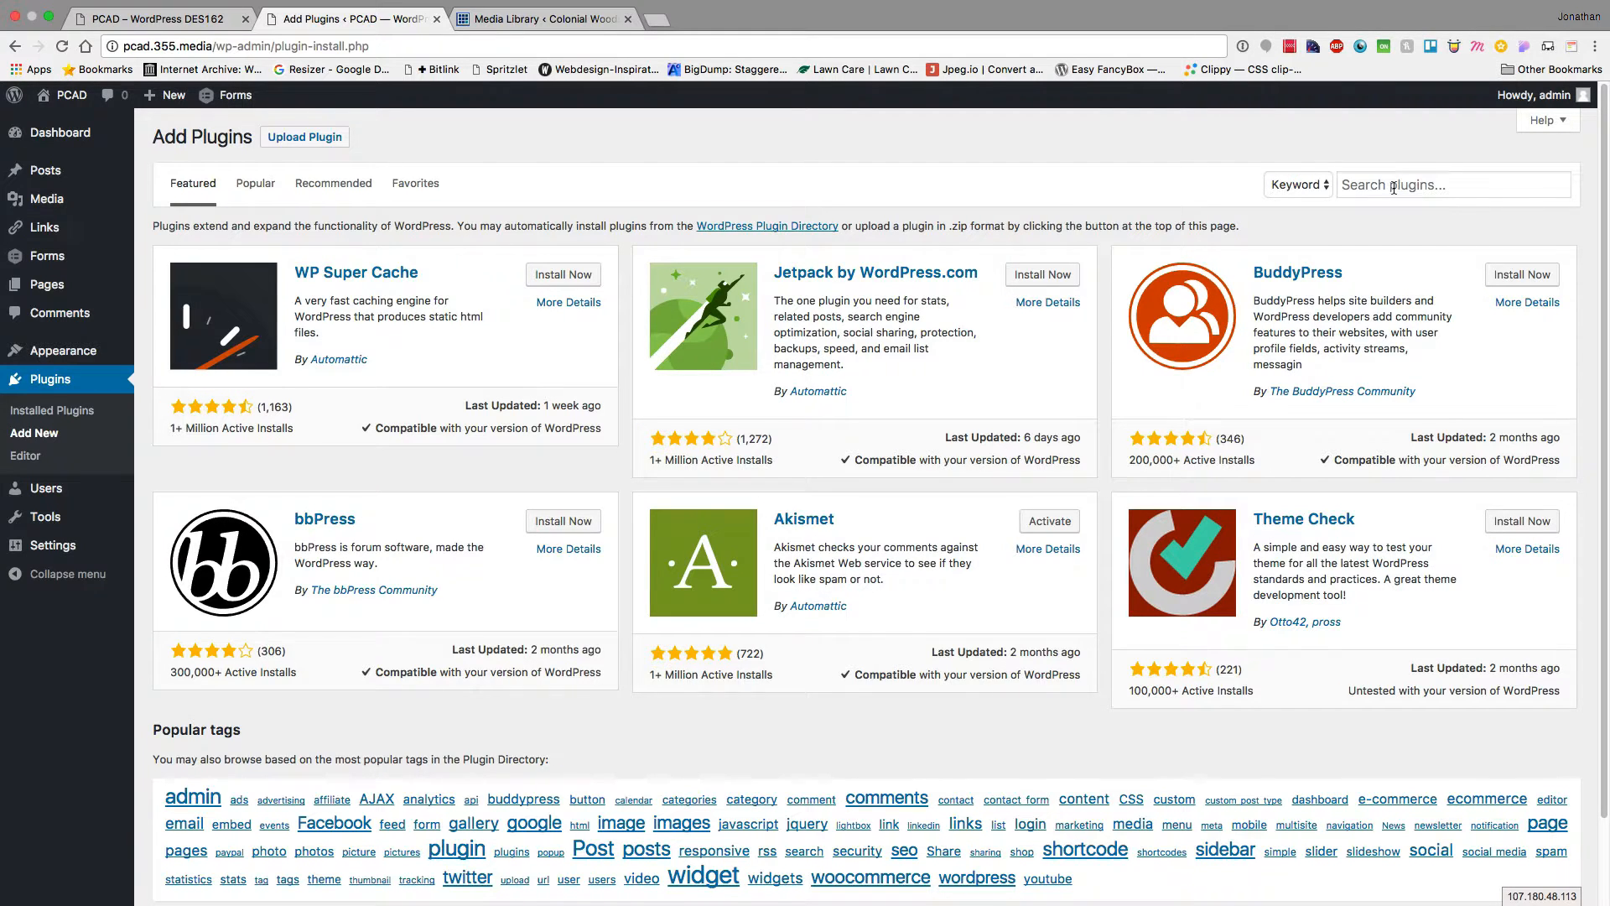
# Scroll through the Popular plugin listings, then open the Users list
pyautogui.click(268, 193)
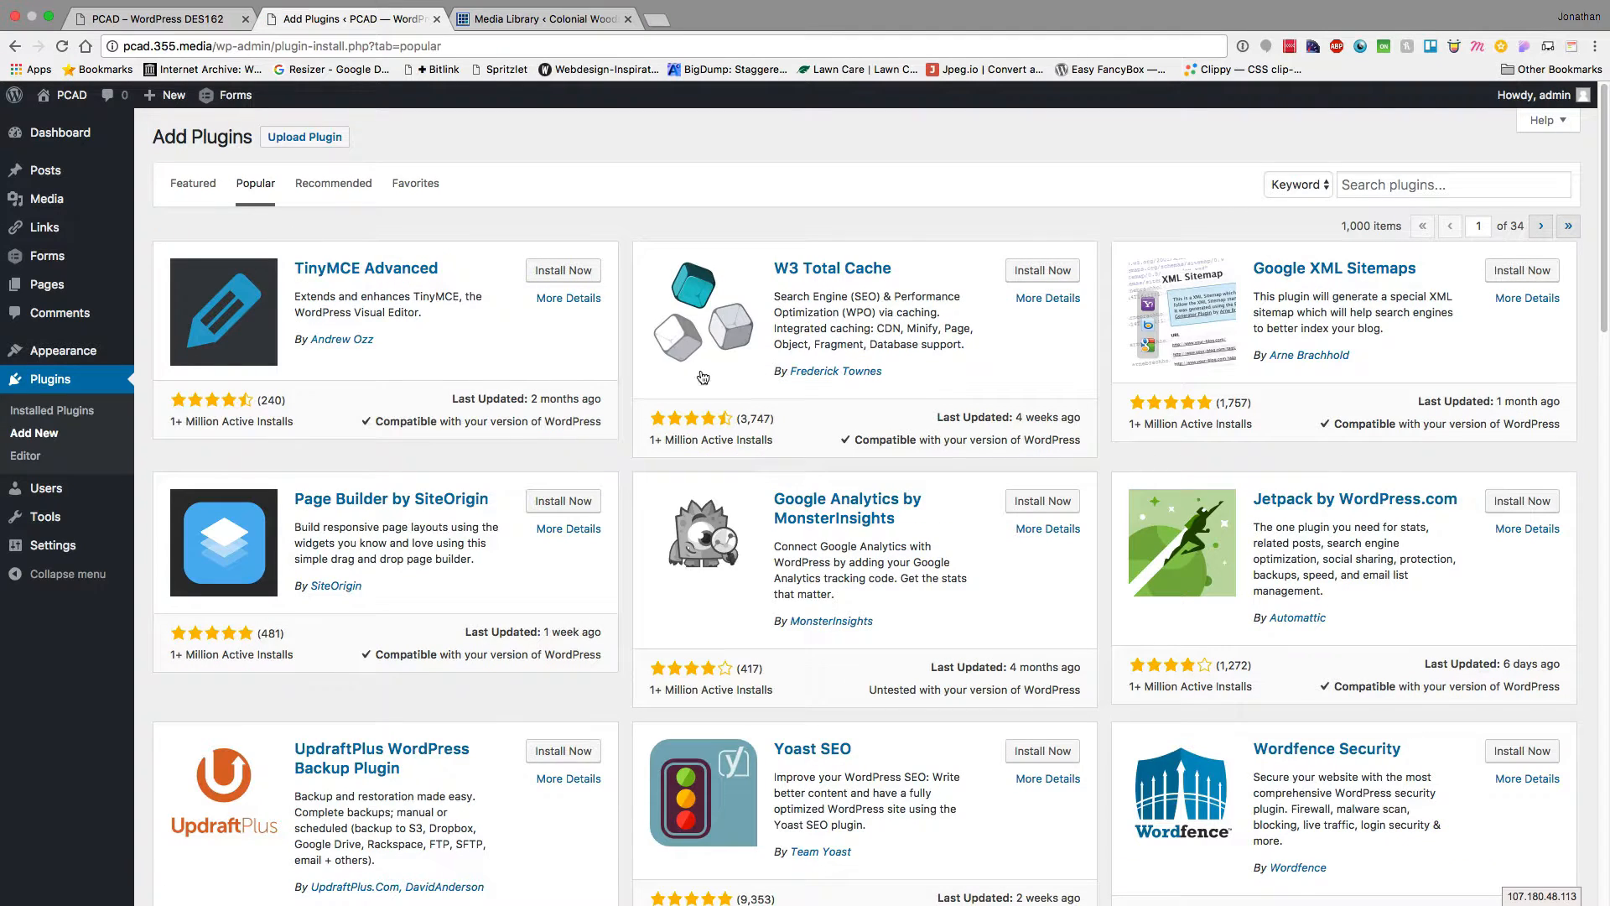
pyautogui.scroll(-4, 481, 560)
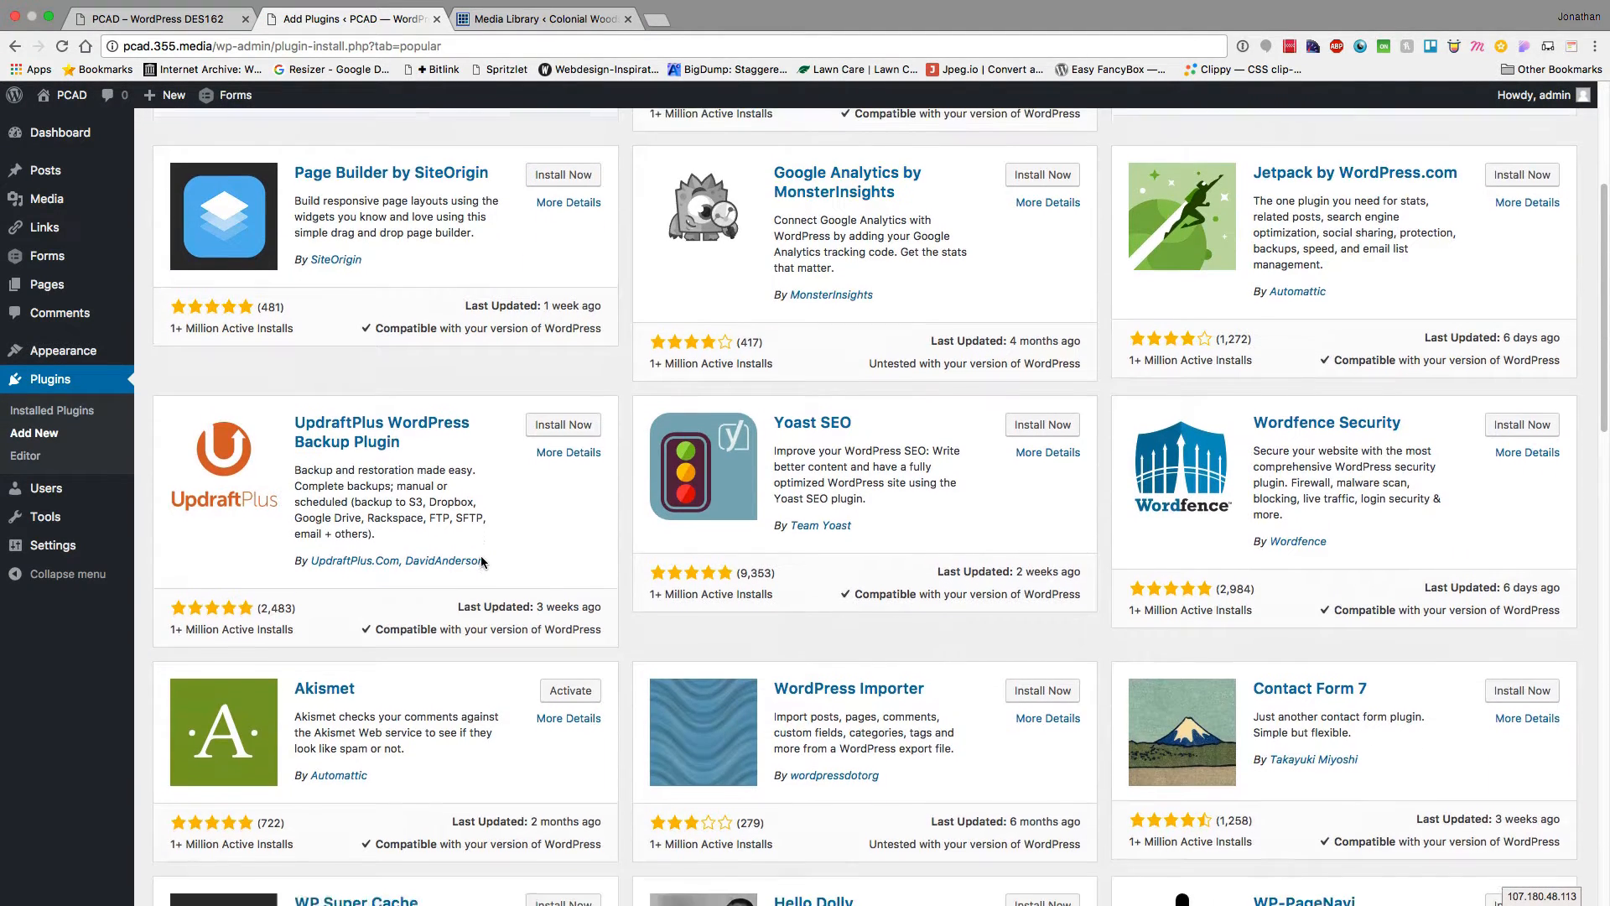
pyautogui.scroll(-4, 482, 562)
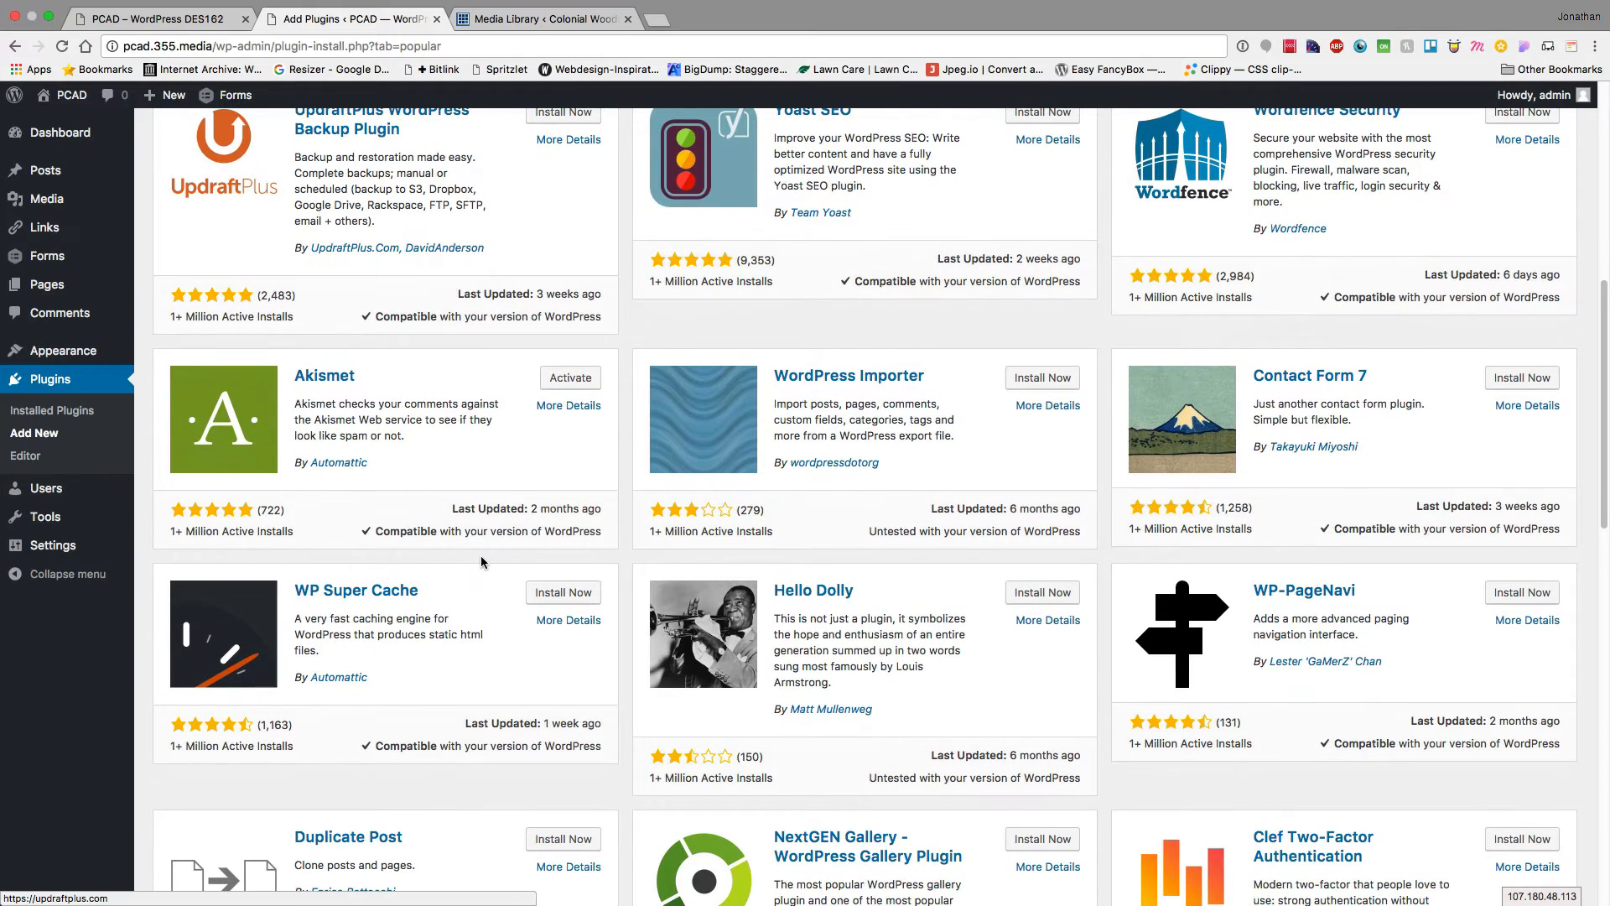
pyautogui.scroll(-5, 922, 683)
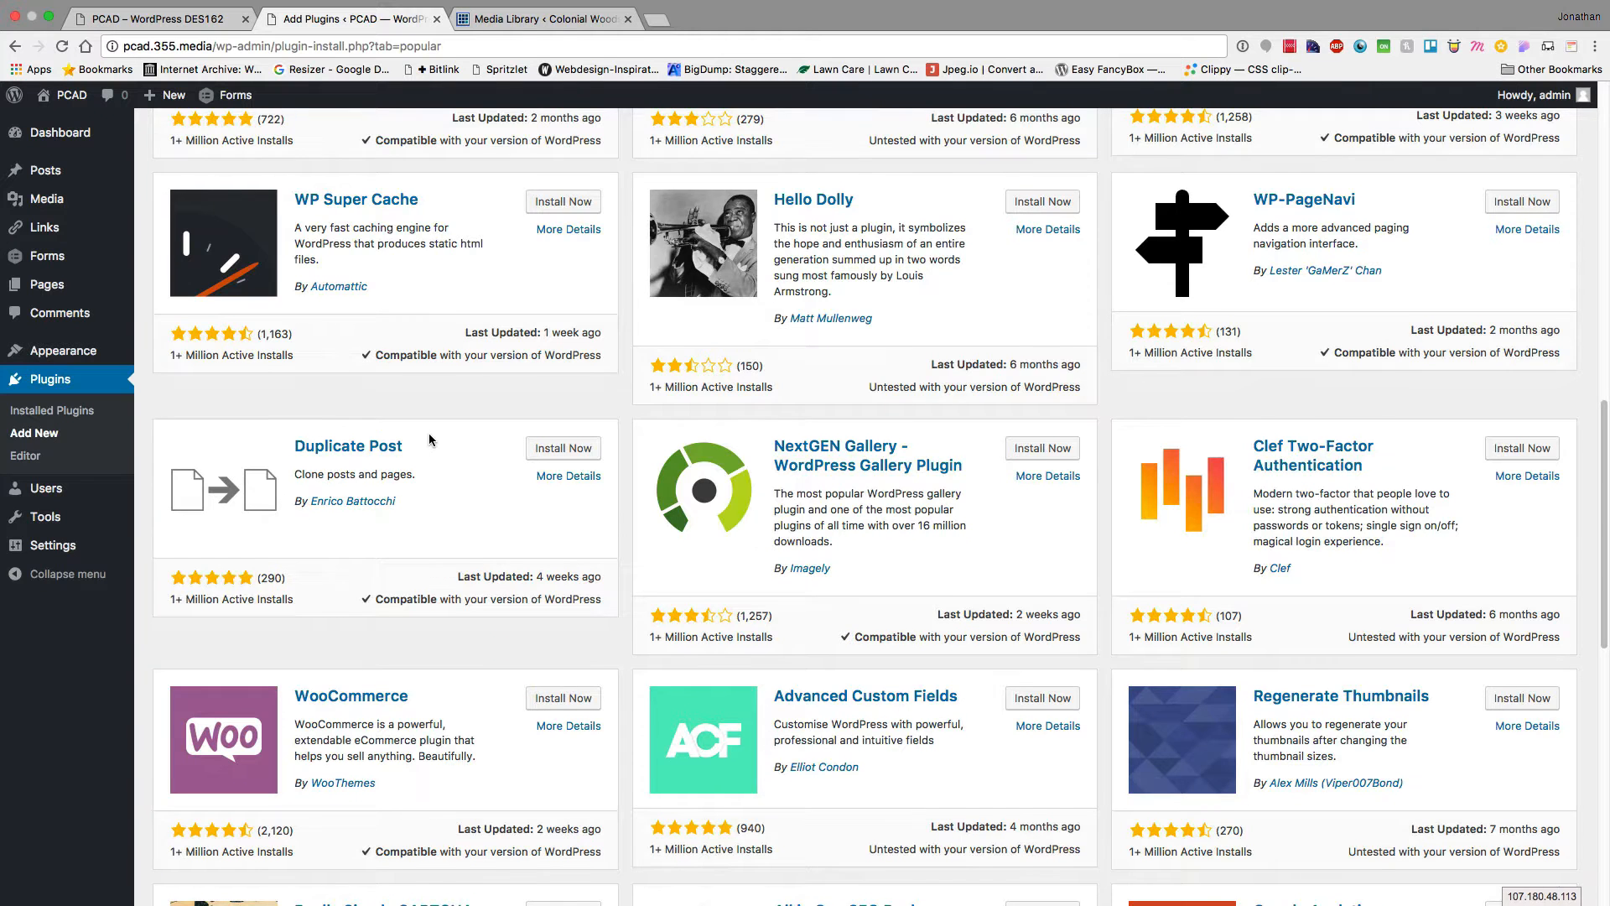
pyautogui.scroll(-4, 429, 439)
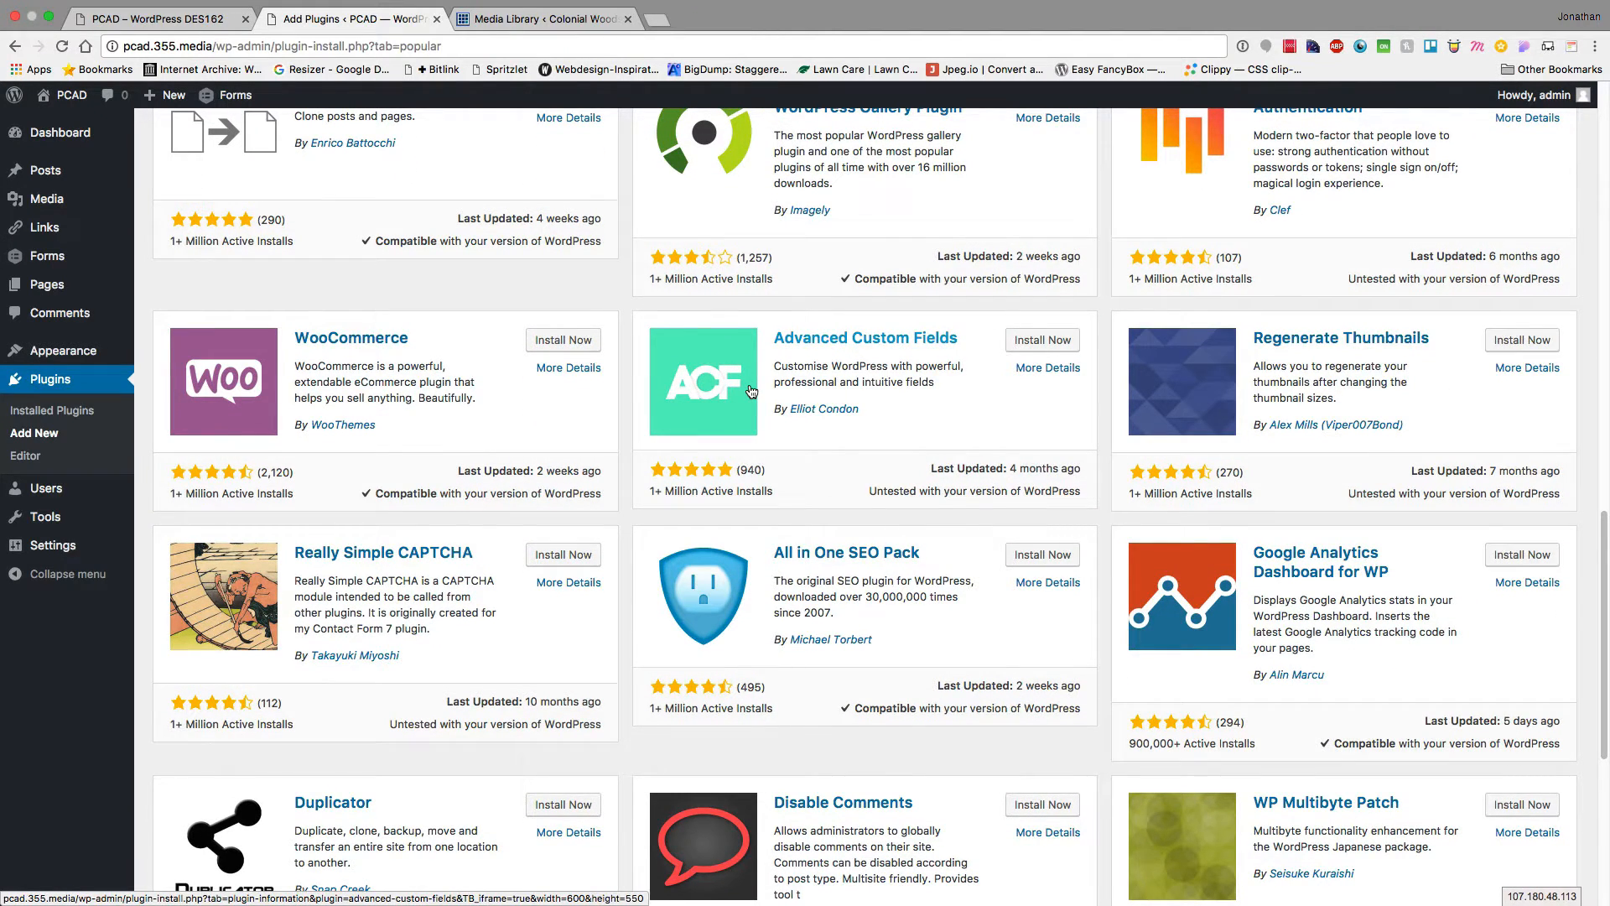
pyautogui.scroll(-5, 751, 391)
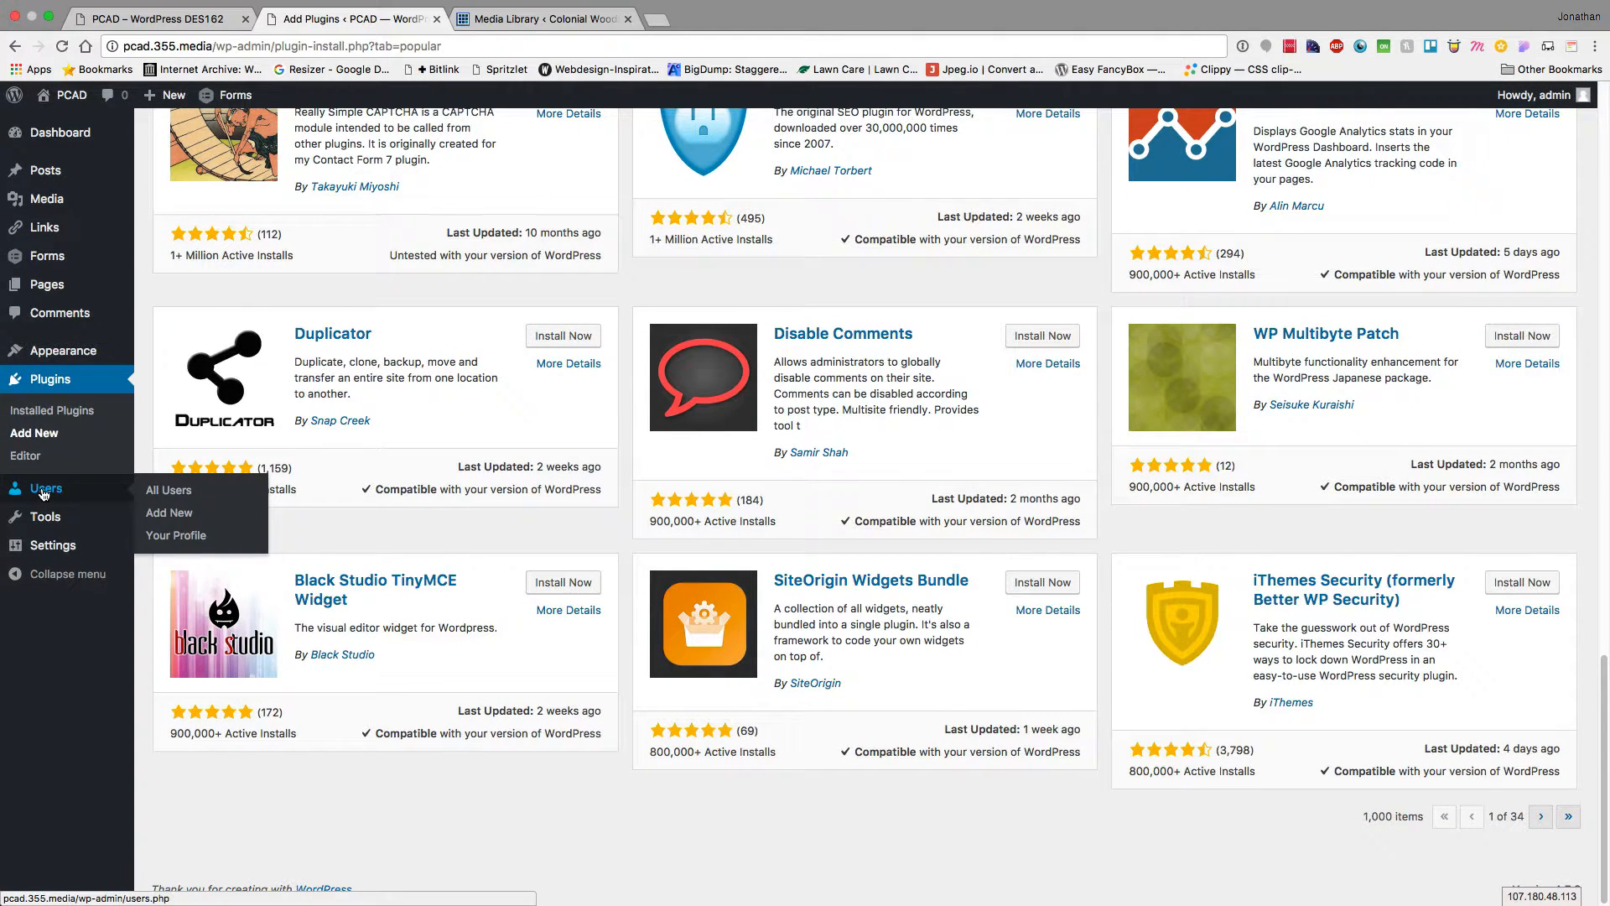
pyautogui.click(43, 494)
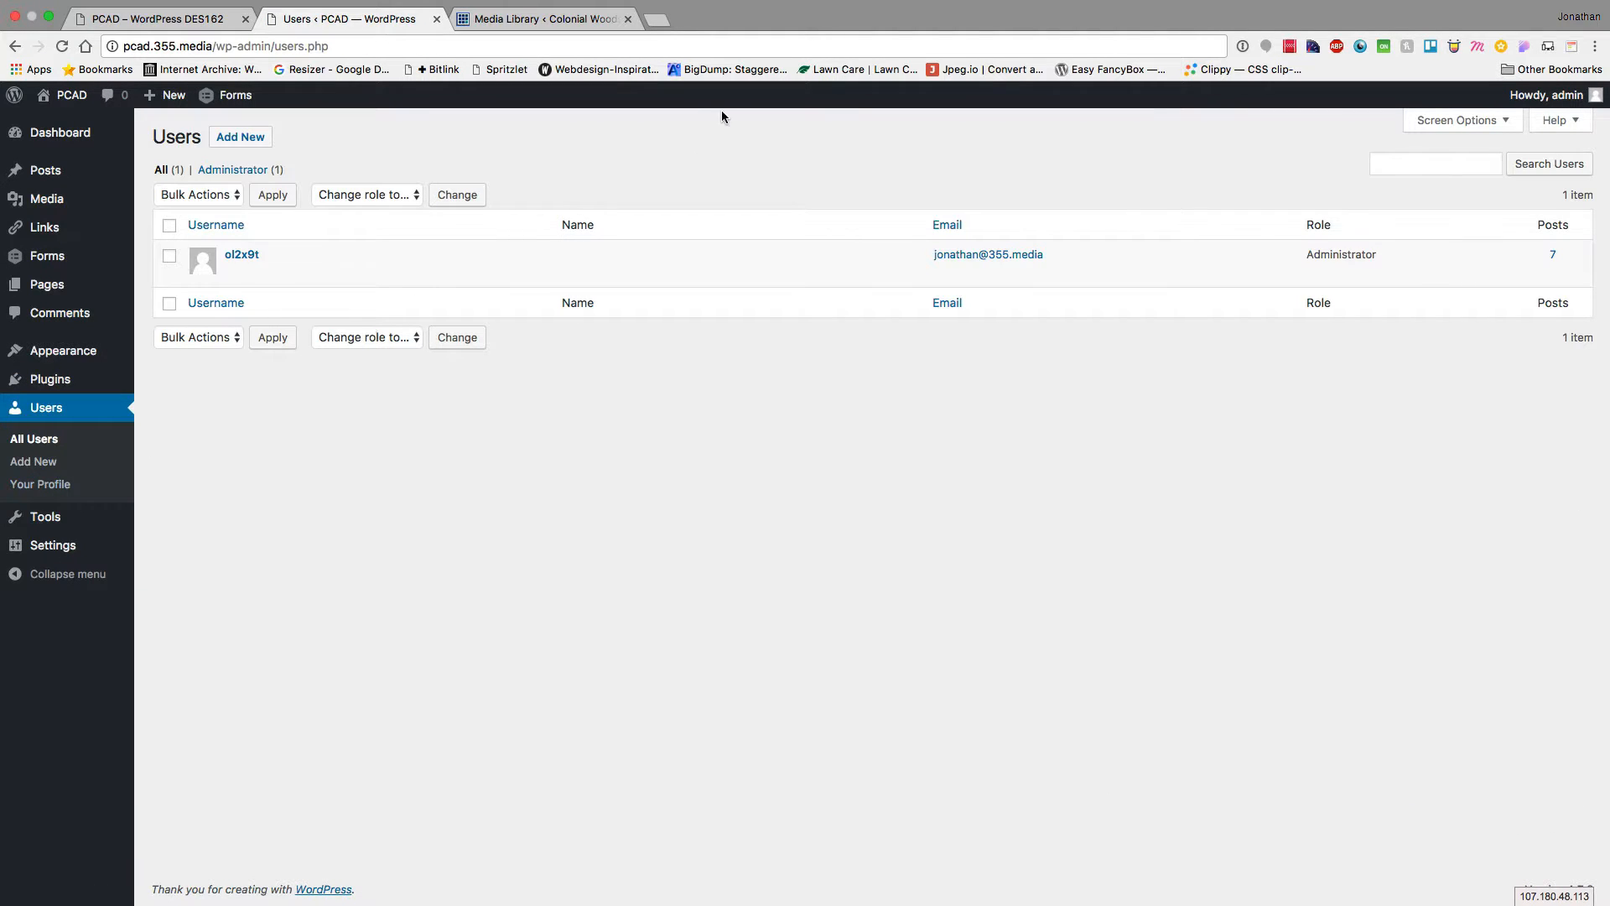
# Load albertstorm.355.media/wp-admin/ in the Colonial Woods media library tab
pyautogui.click(593, 20)
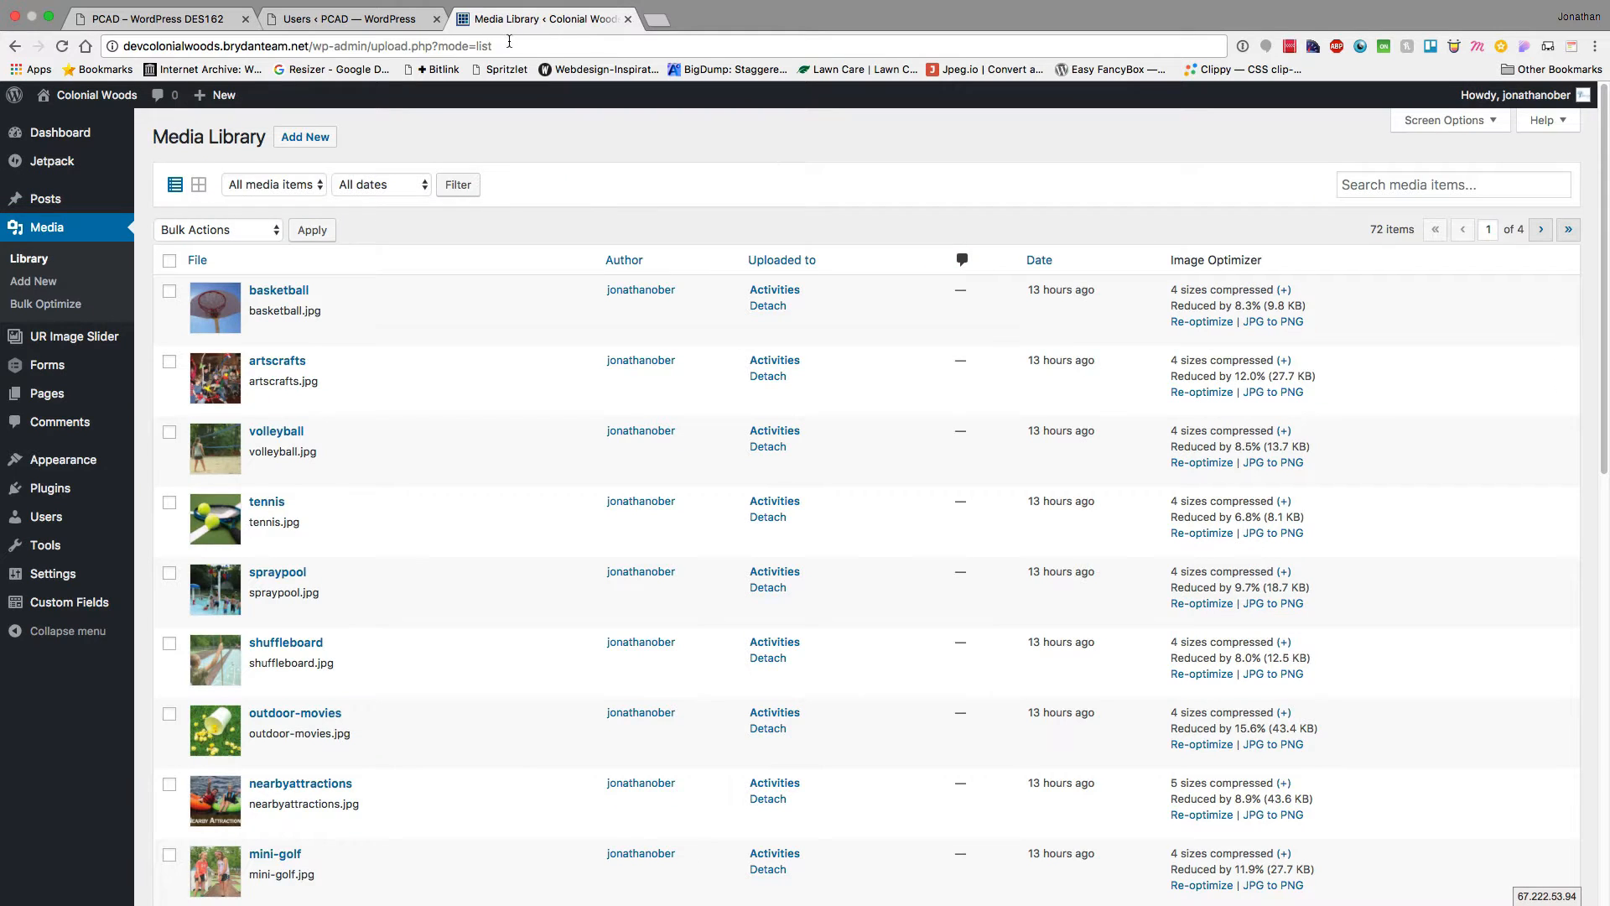
pyautogui.click(484, 46)
pyautogui.write('ab')
pyautogui.press('BackSpace')
pyautogui.write('lbertstorm.355.media/wp-admin/')
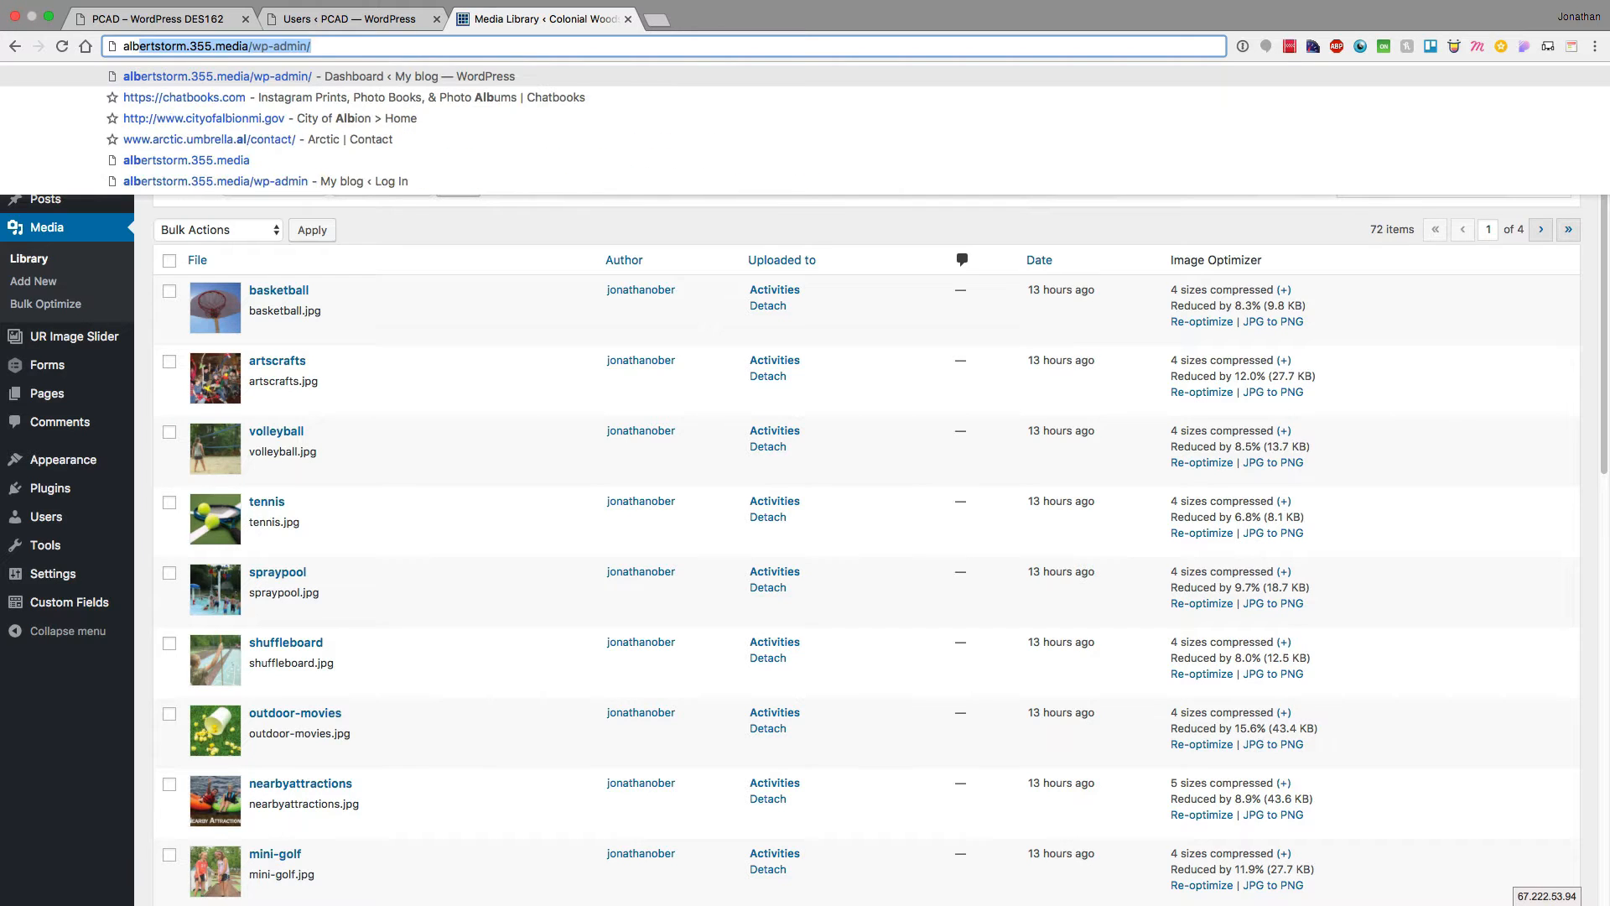
pyautogui.press('Return')
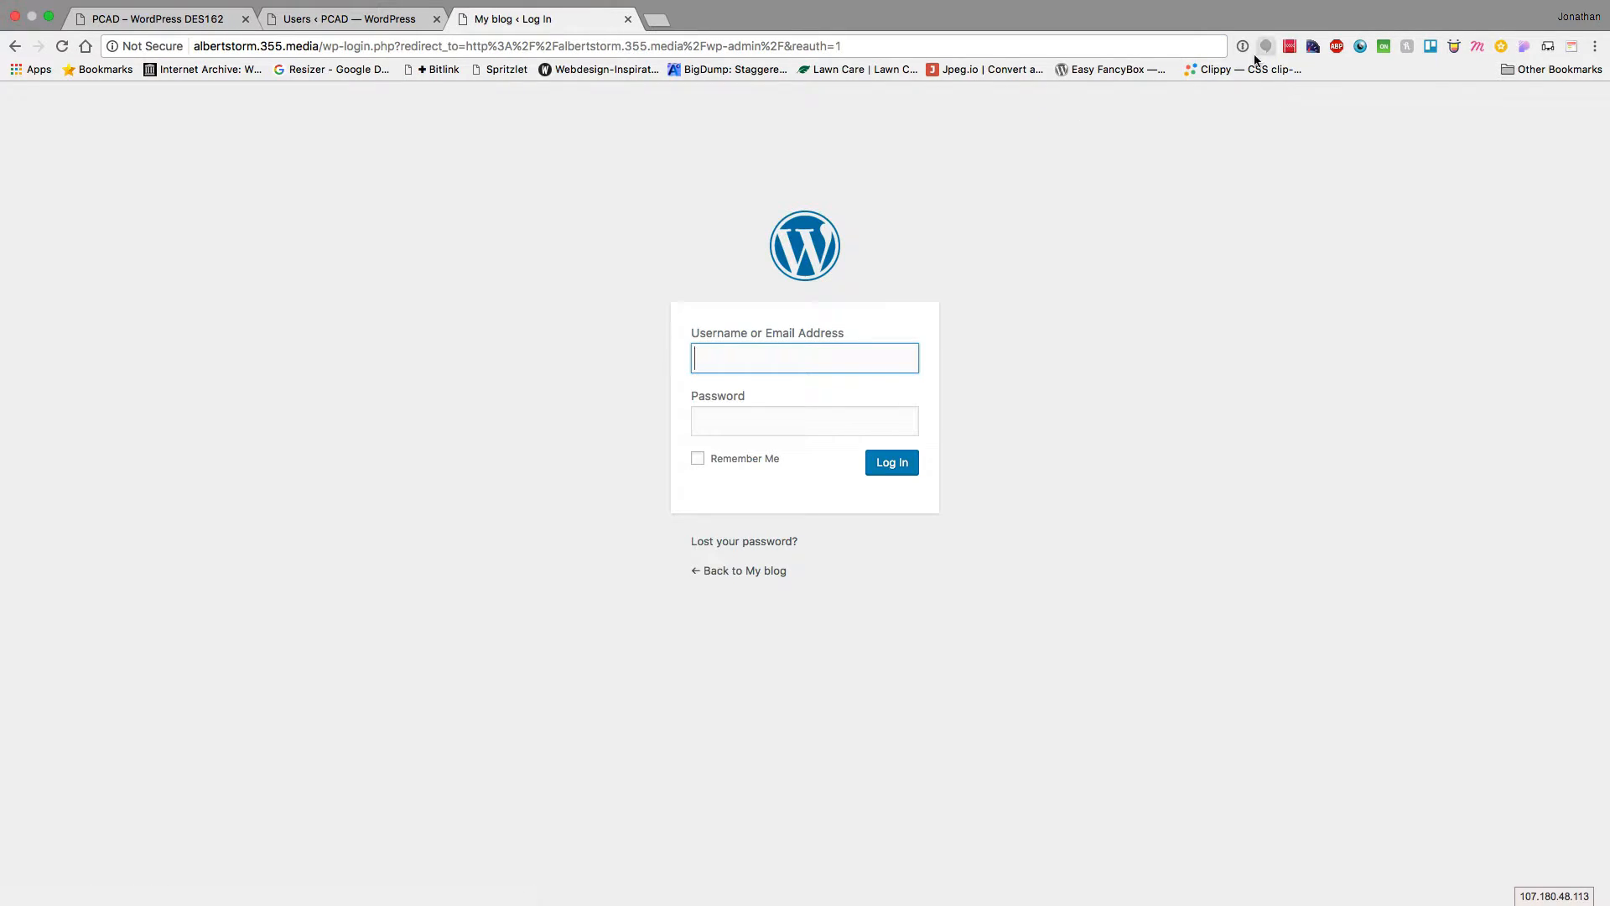
# Log in with the saved 1Password login, check its two Administrator users, then close that tab
pyautogui.click(1244, 46)
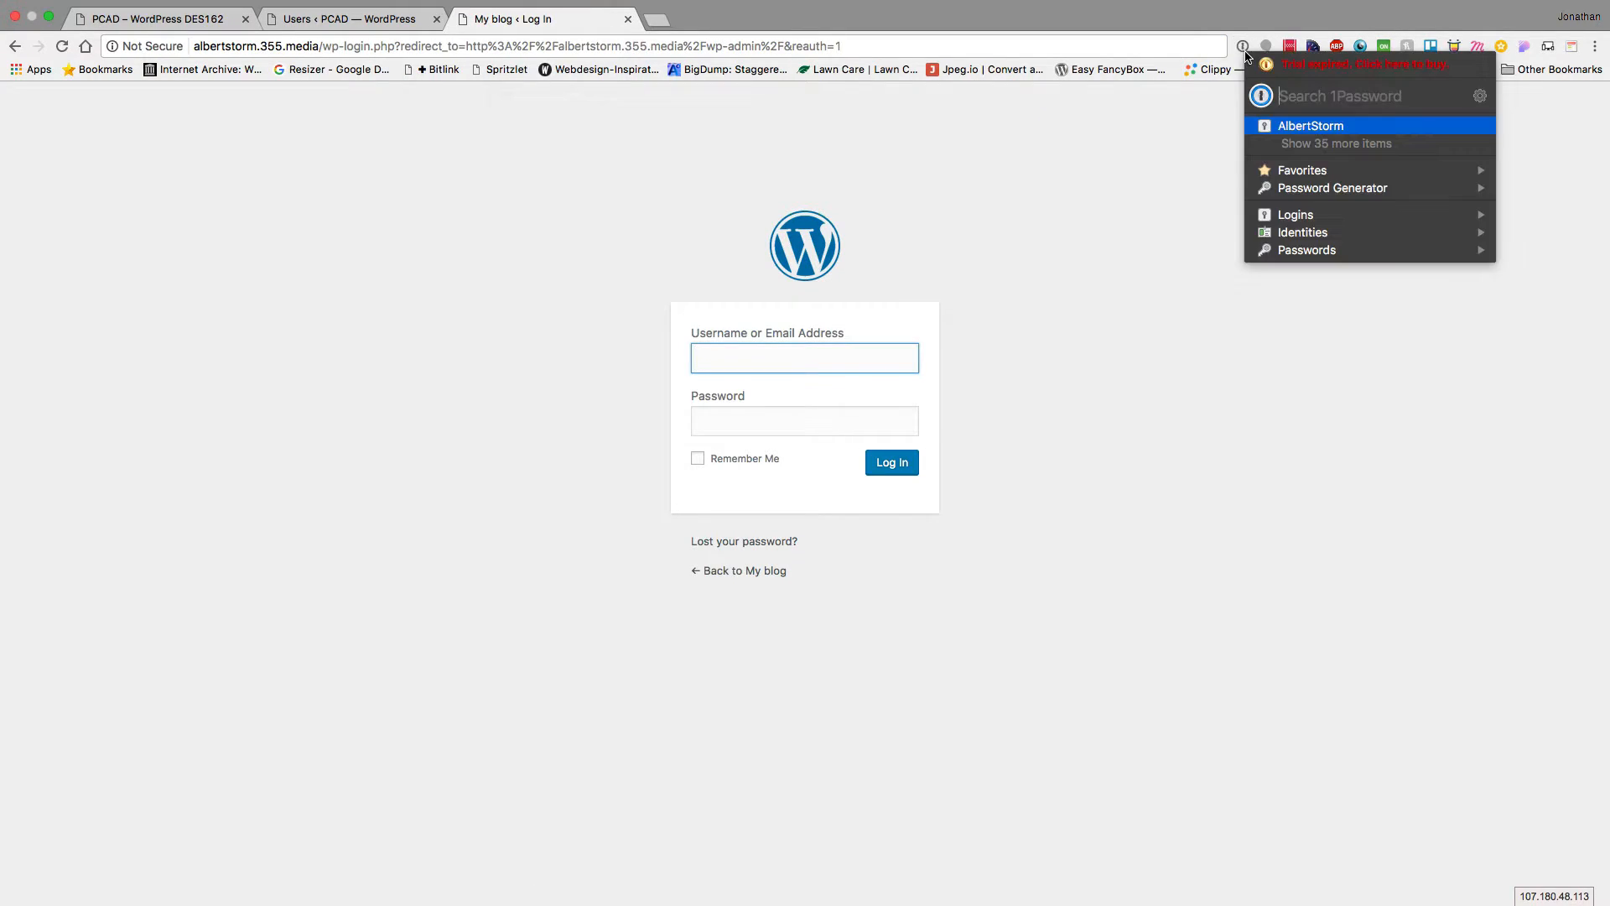
pyautogui.click(1313, 131)
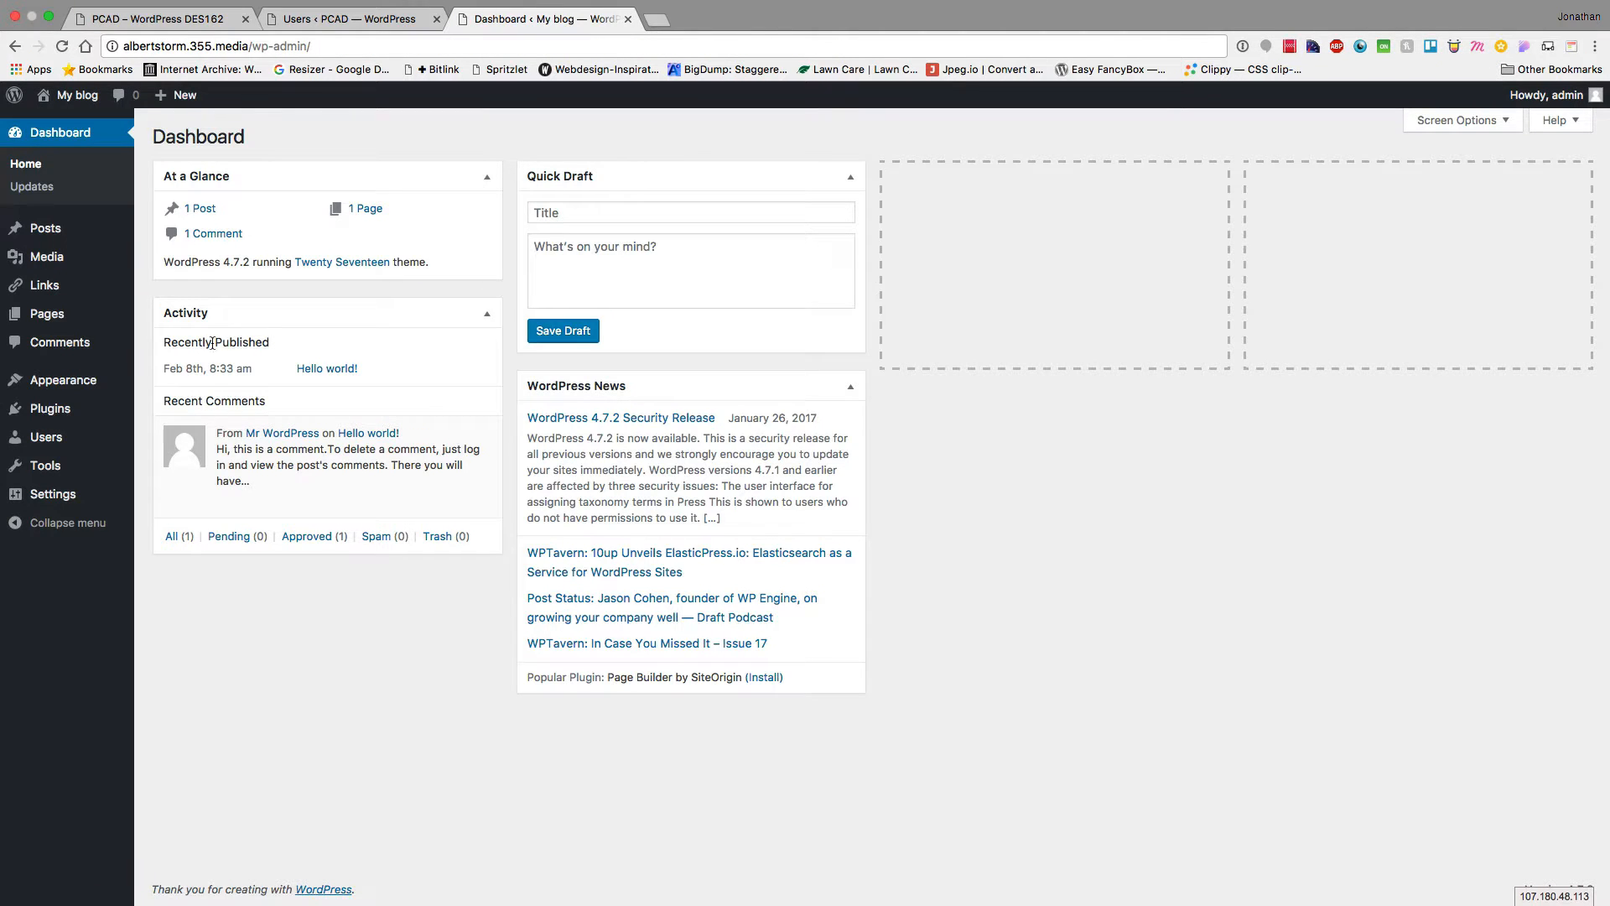
pyautogui.click(63, 437)
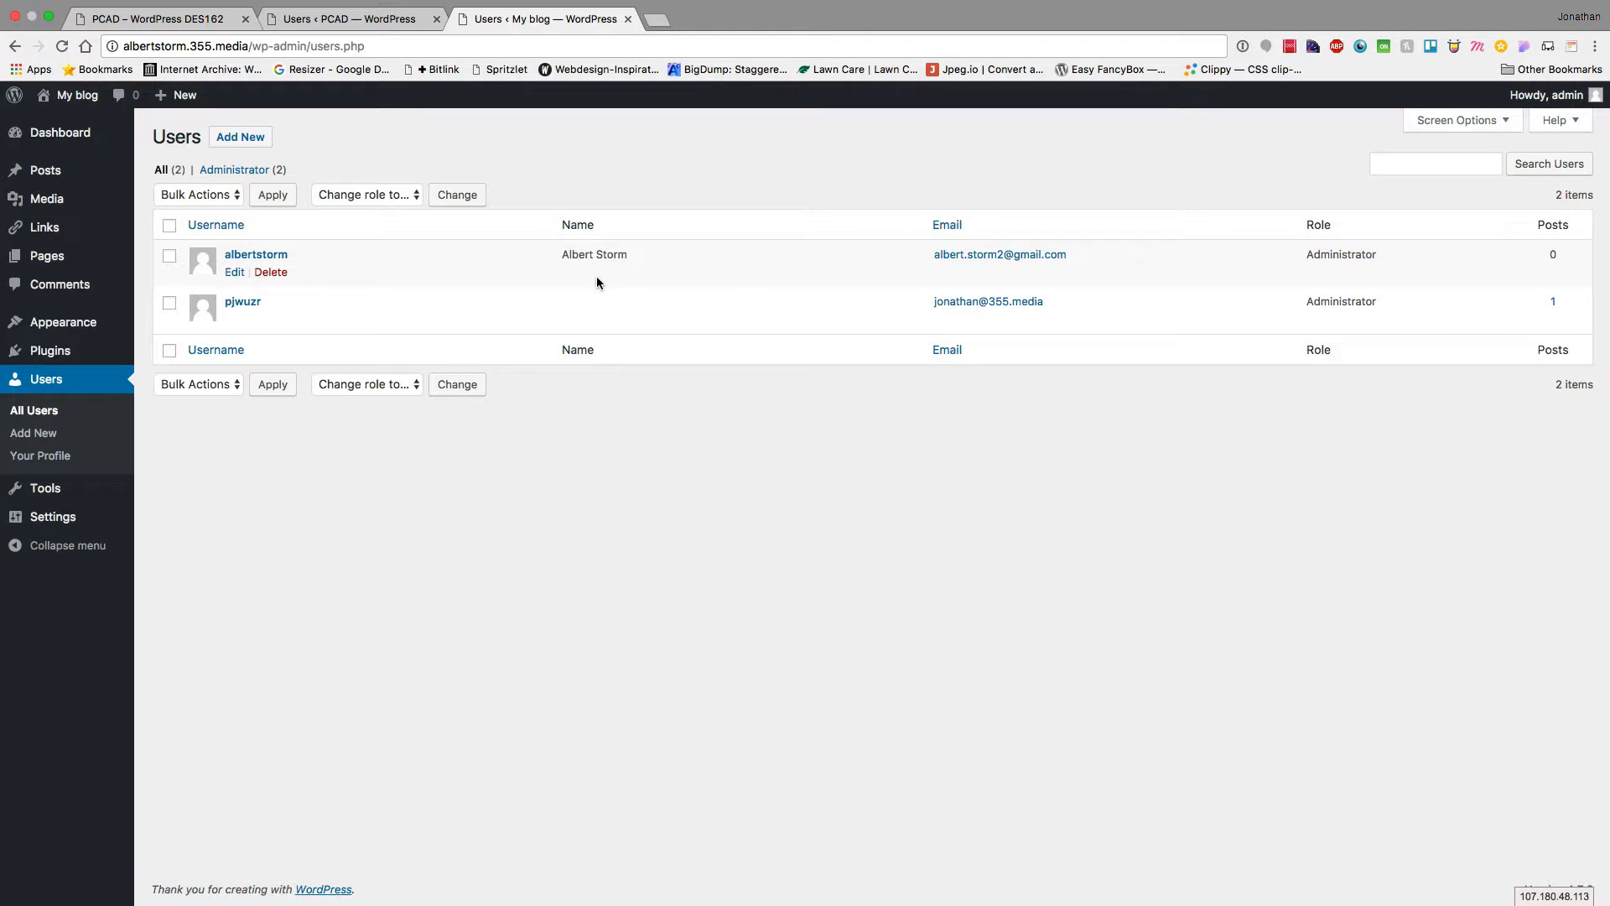
pyautogui.click(628, 18)
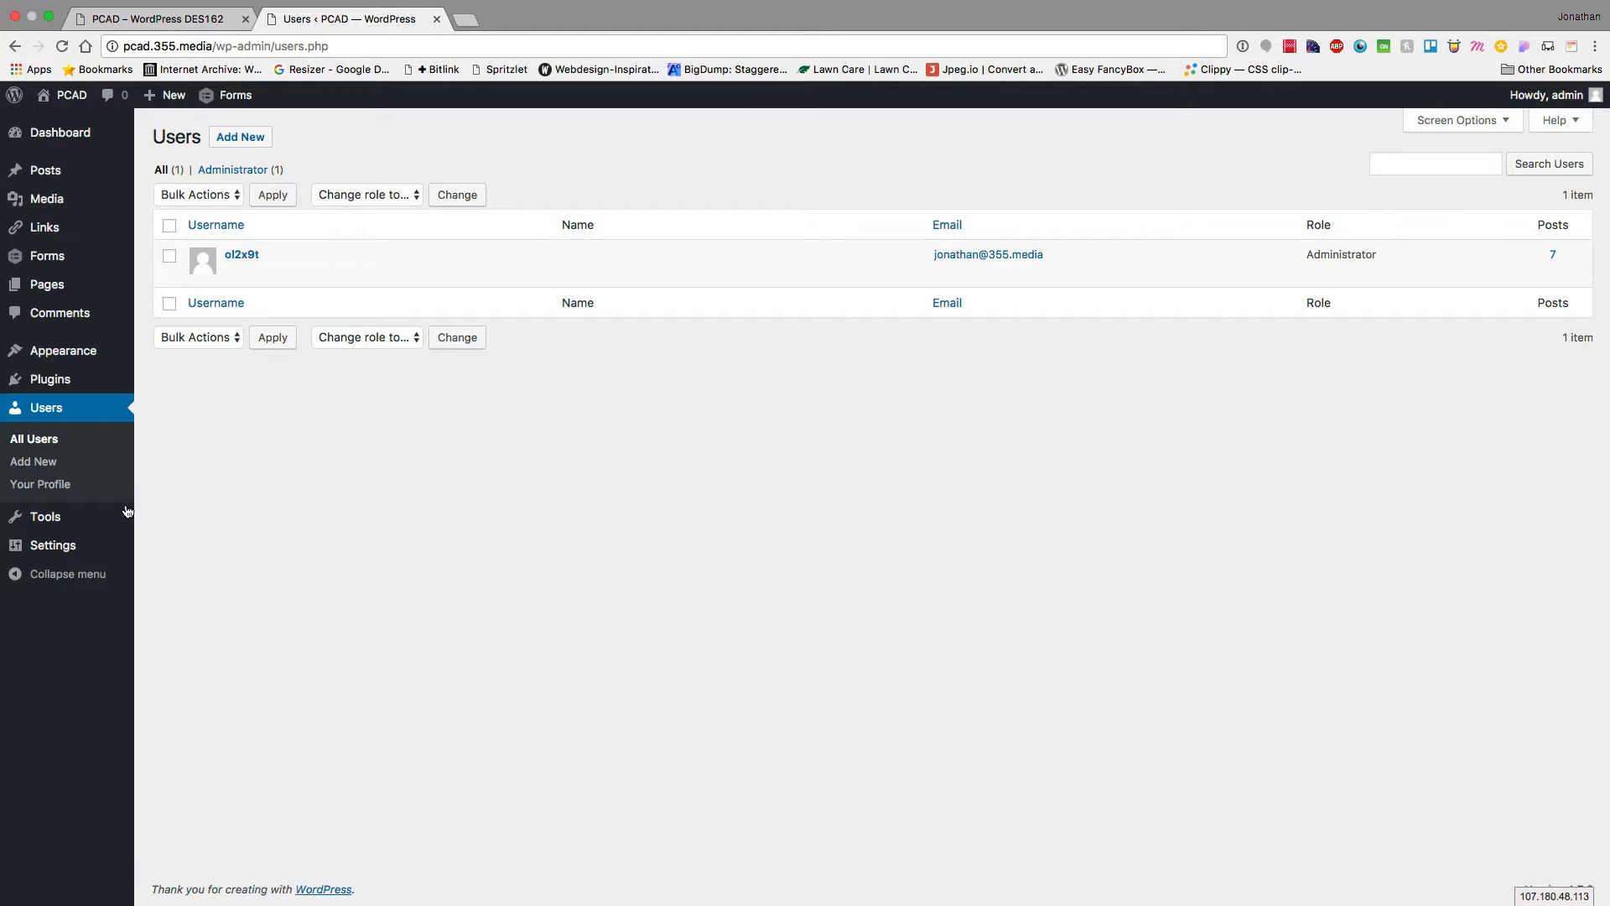
# Open the Add New User form and review the role list, leaving Subscriber selected
pyautogui.click(23, 464)
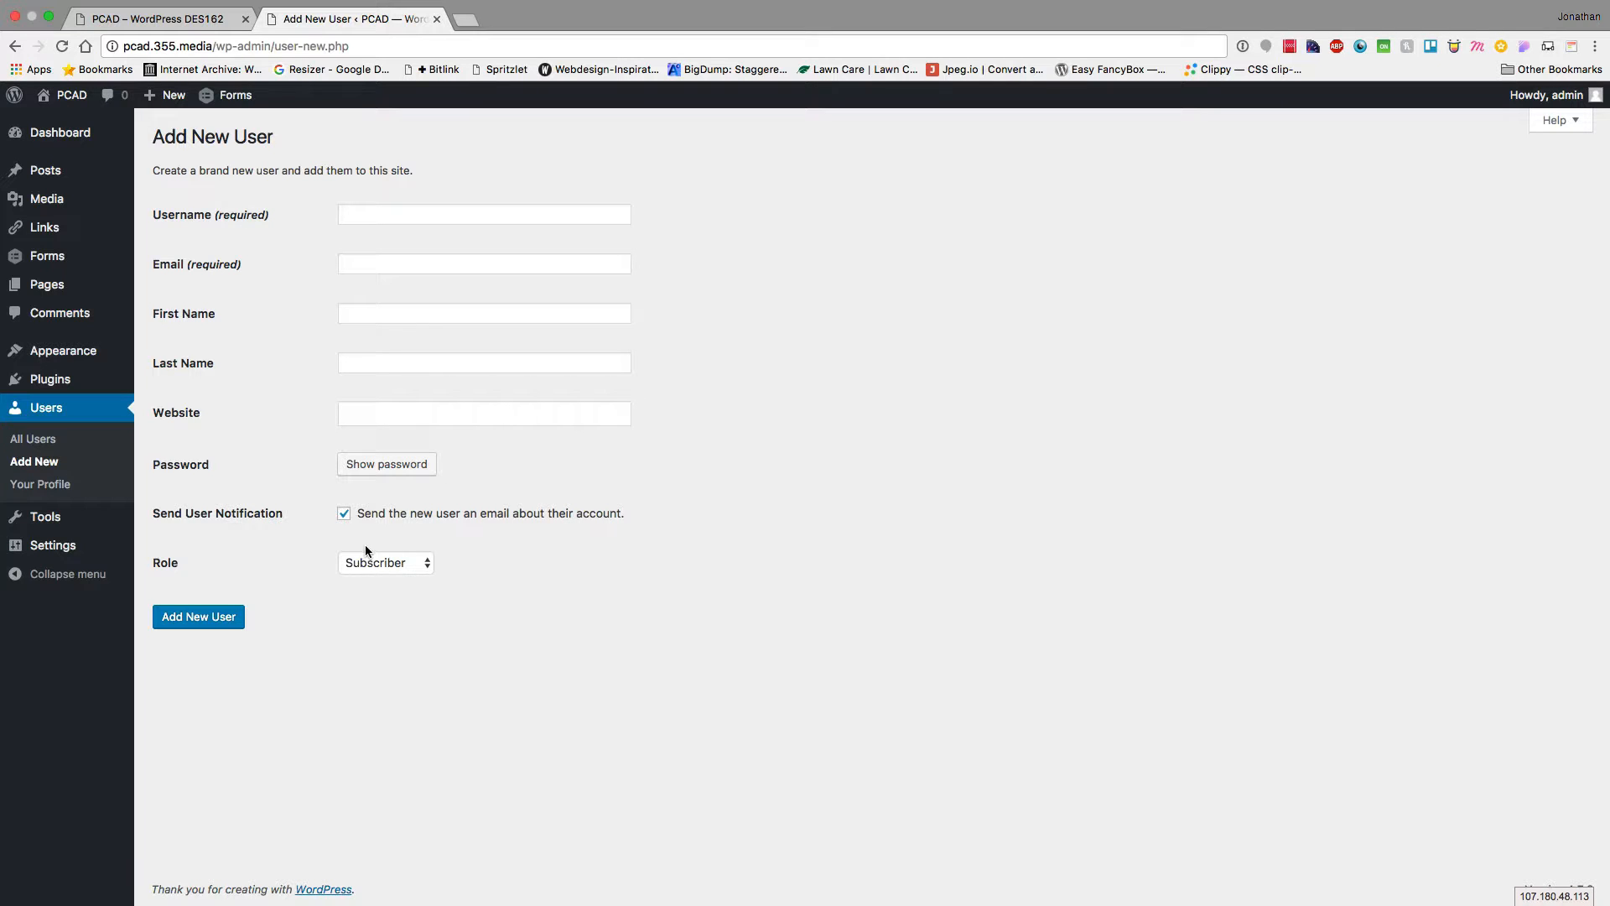
pyautogui.click(384, 564)
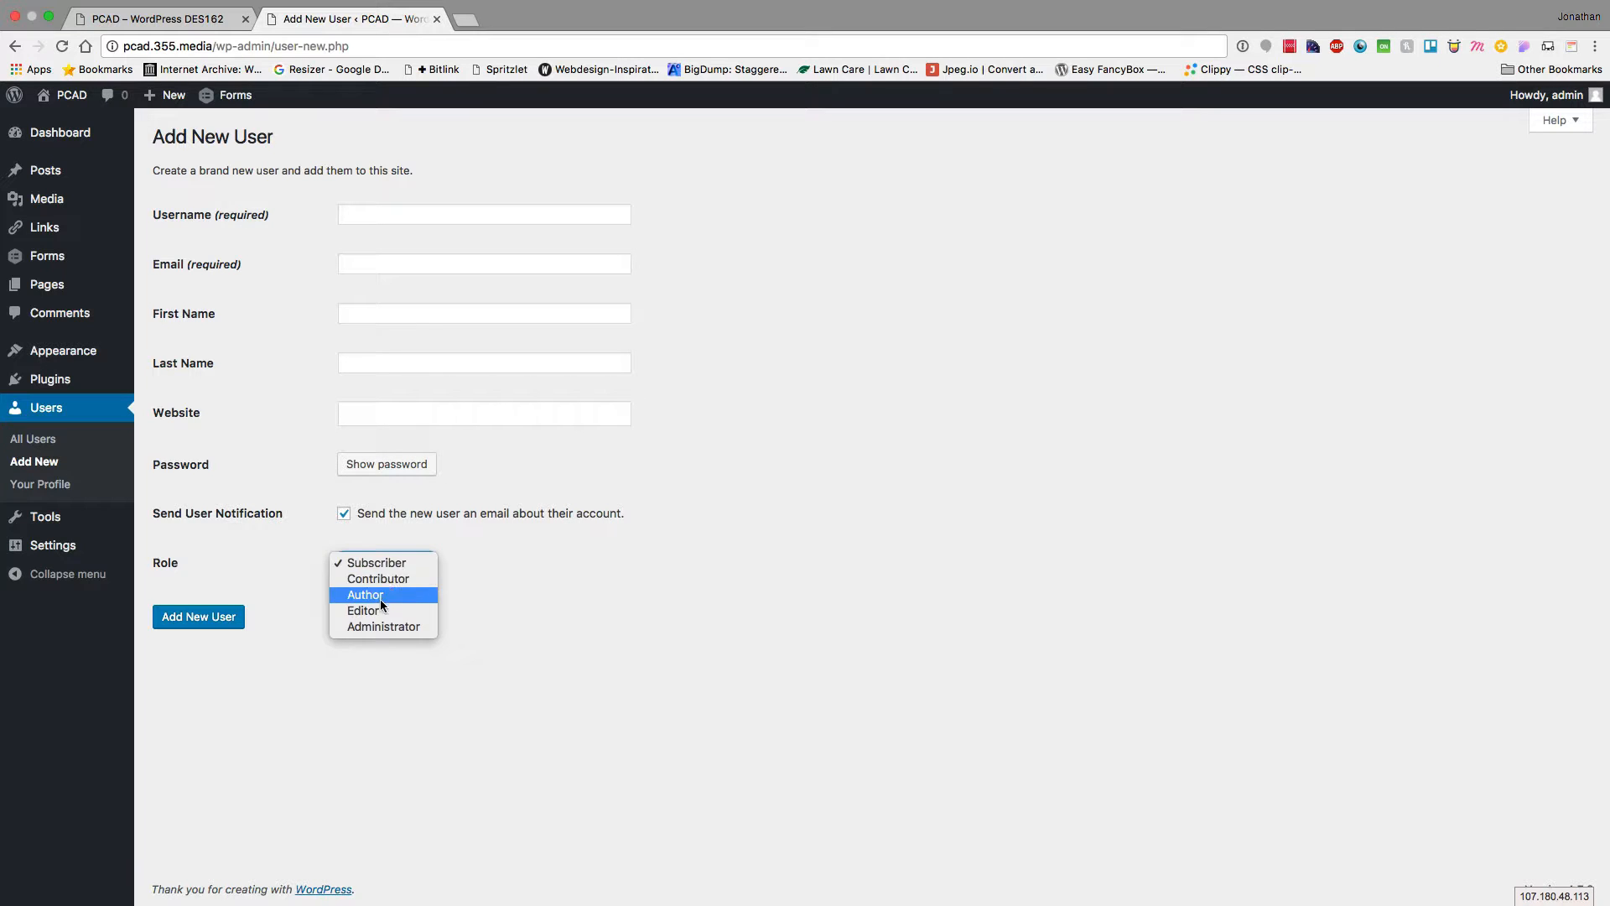
pyautogui.click(488, 537)
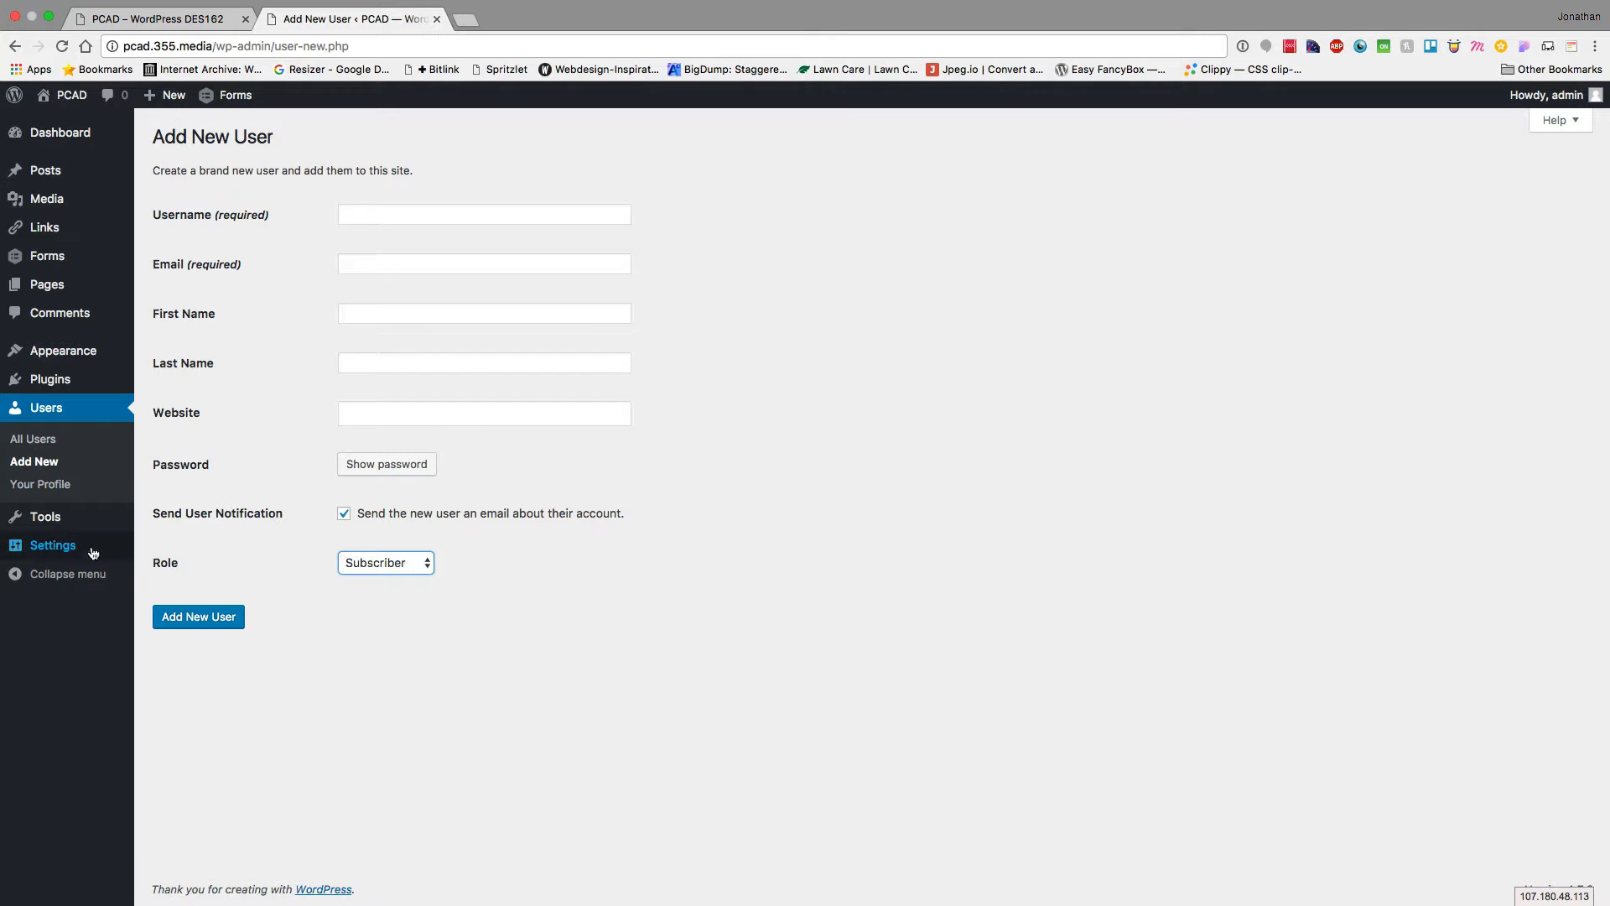
pyautogui.moveTo(35, 529)
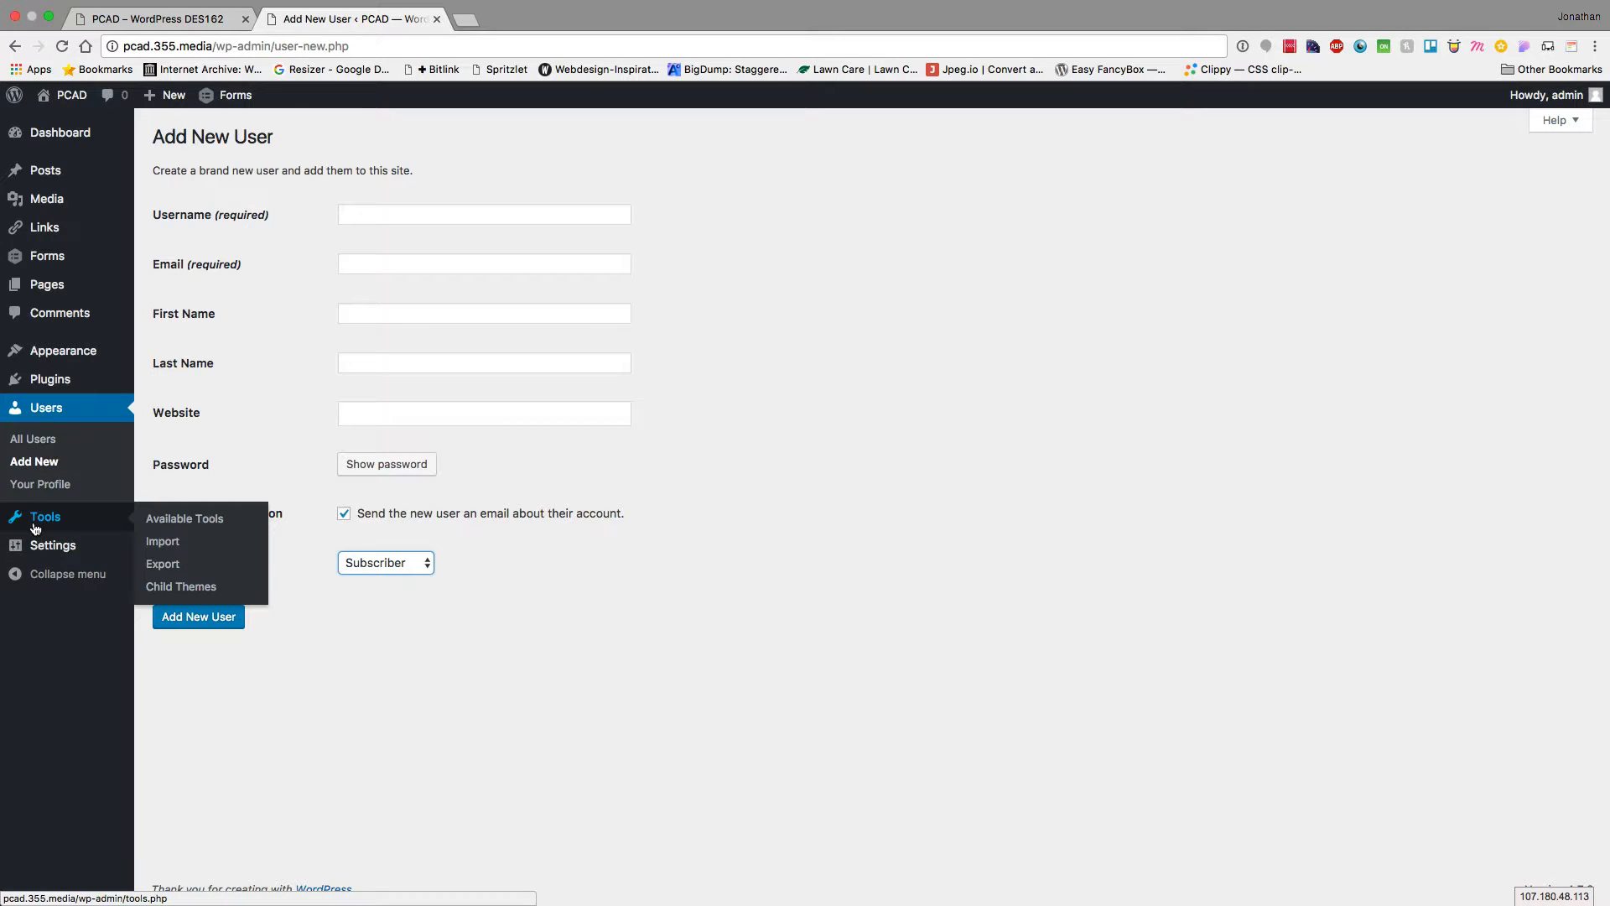
# View the Tools page, then open General Settings showing title PCAD and tagline WordPress DES162
pyautogui.click(35, 527)
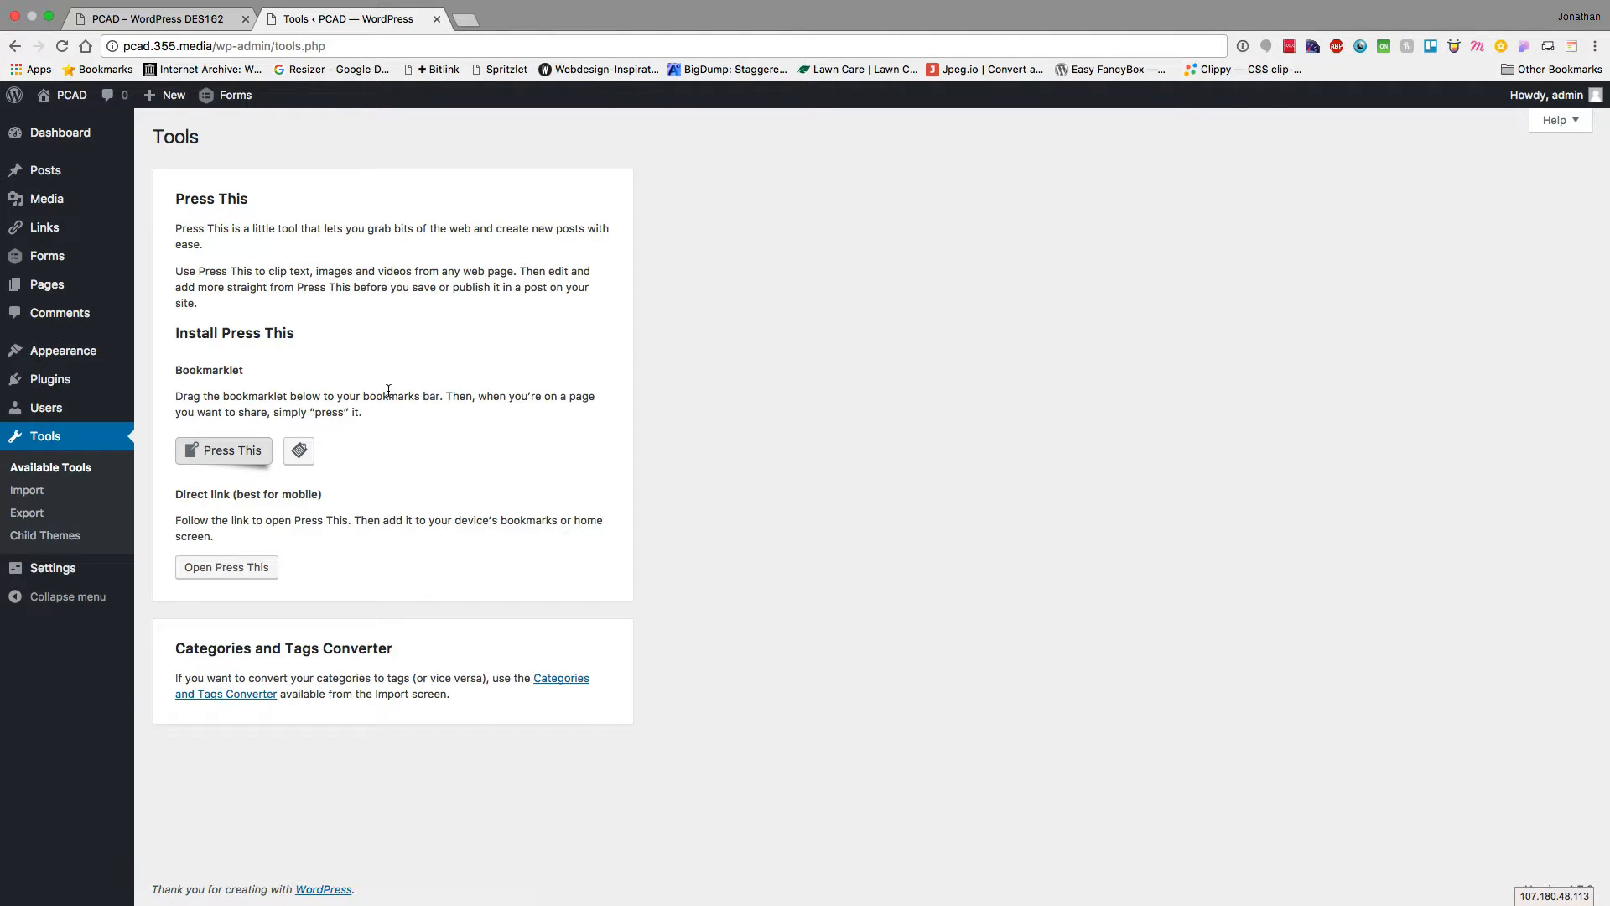
pyautogui.click(41, 571)
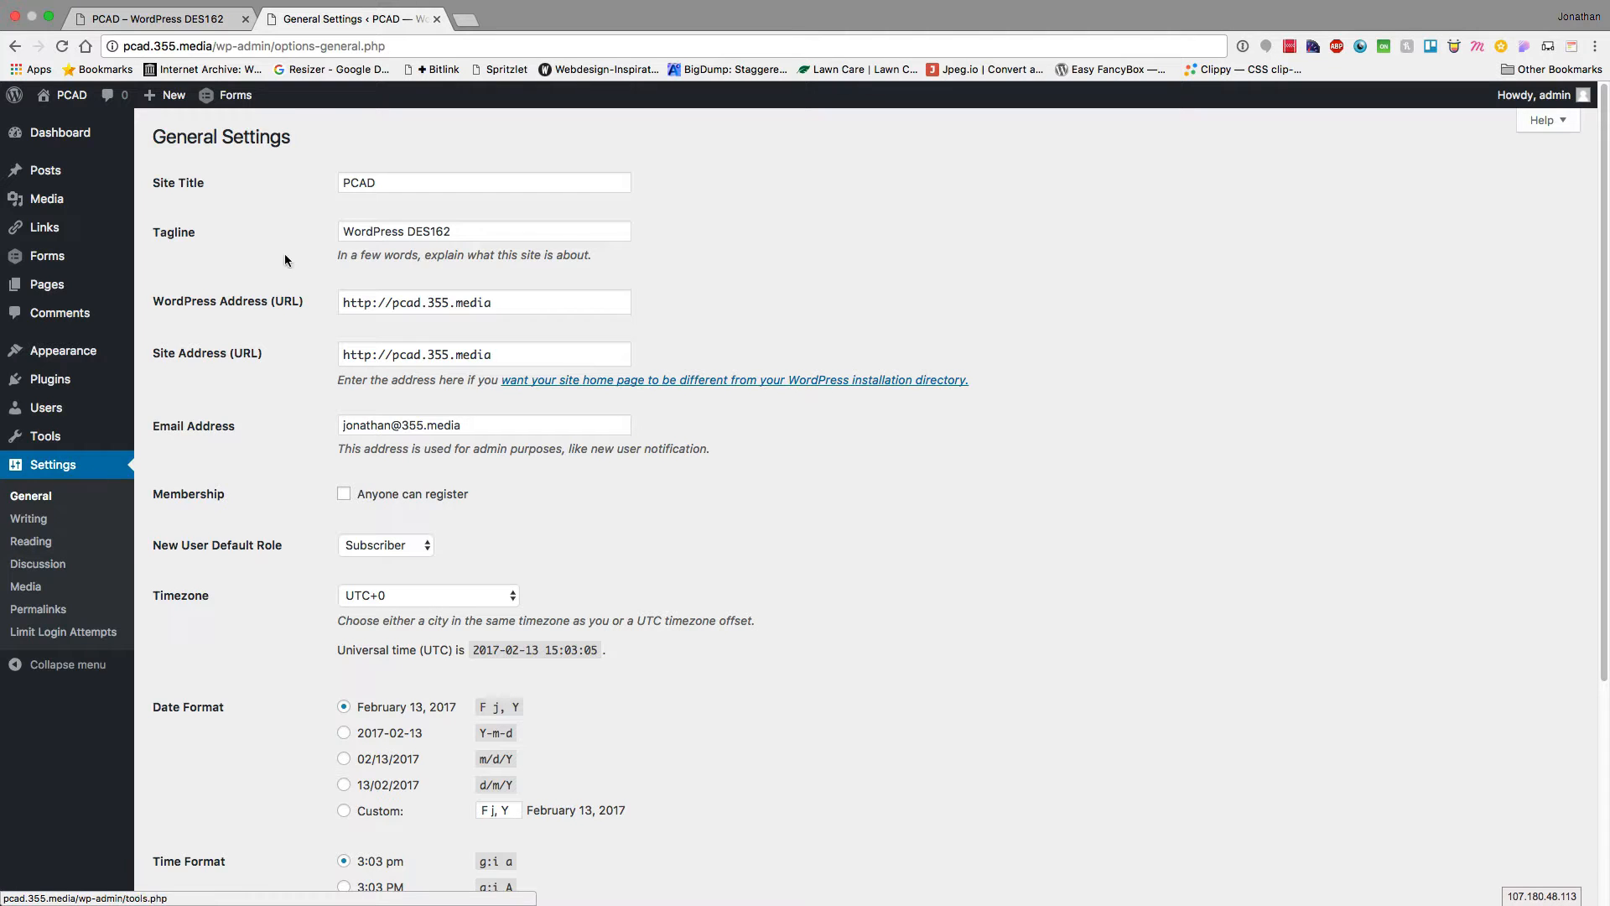
# Select and deselect the tagline and admin e-mail fields, leaving both unchanged
pyautogui.tripleClick(400, 224)
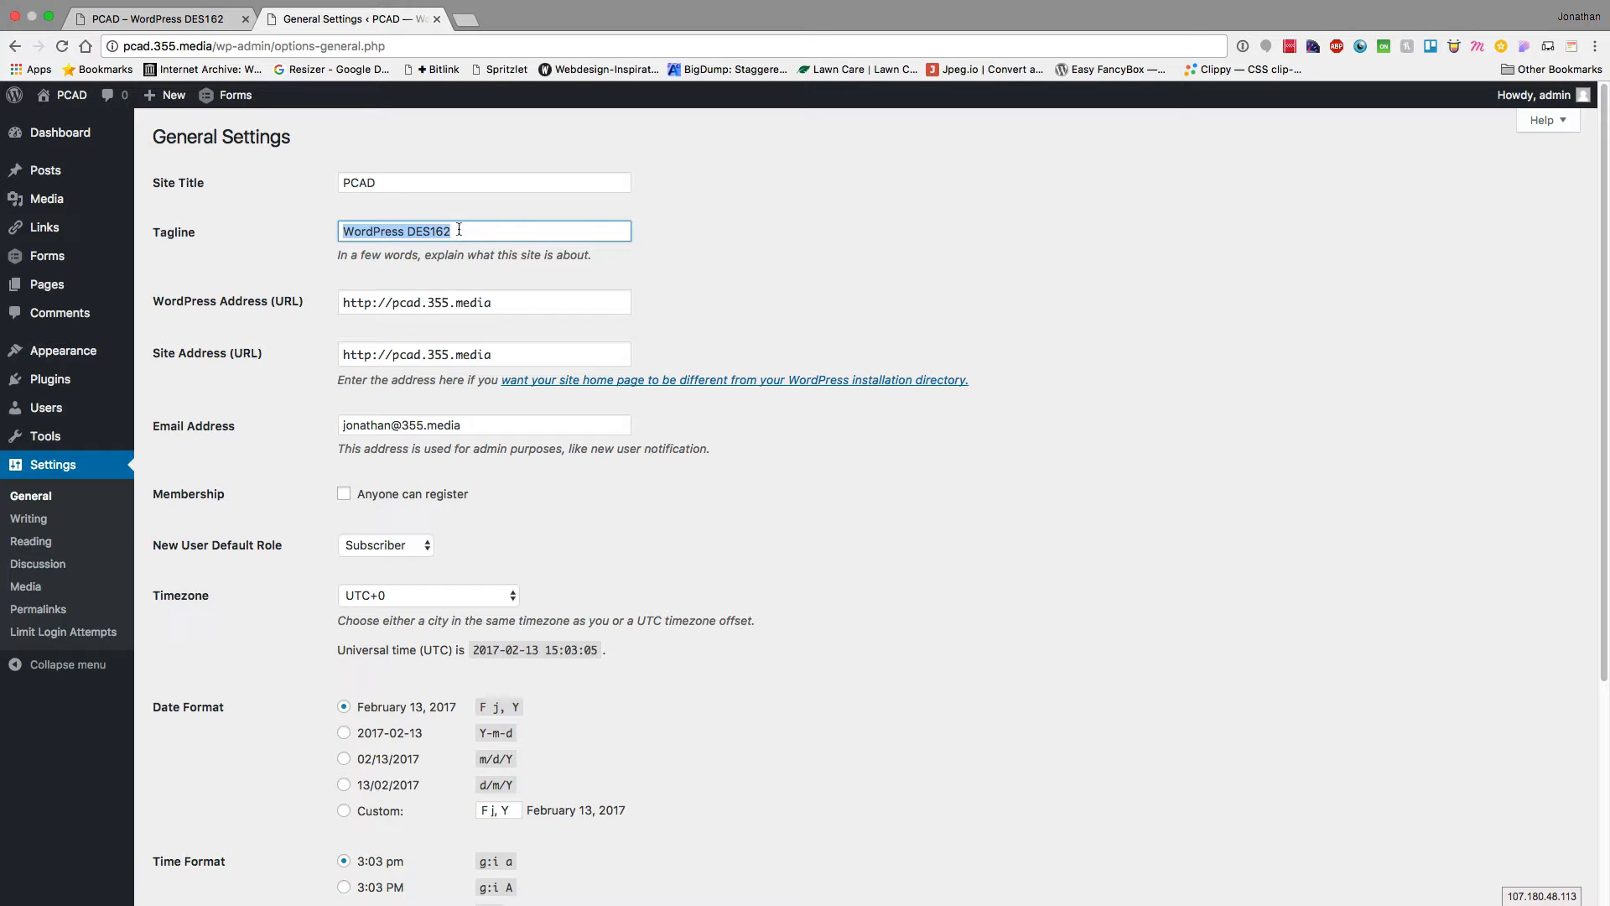
pyautogui.click(294, 234)
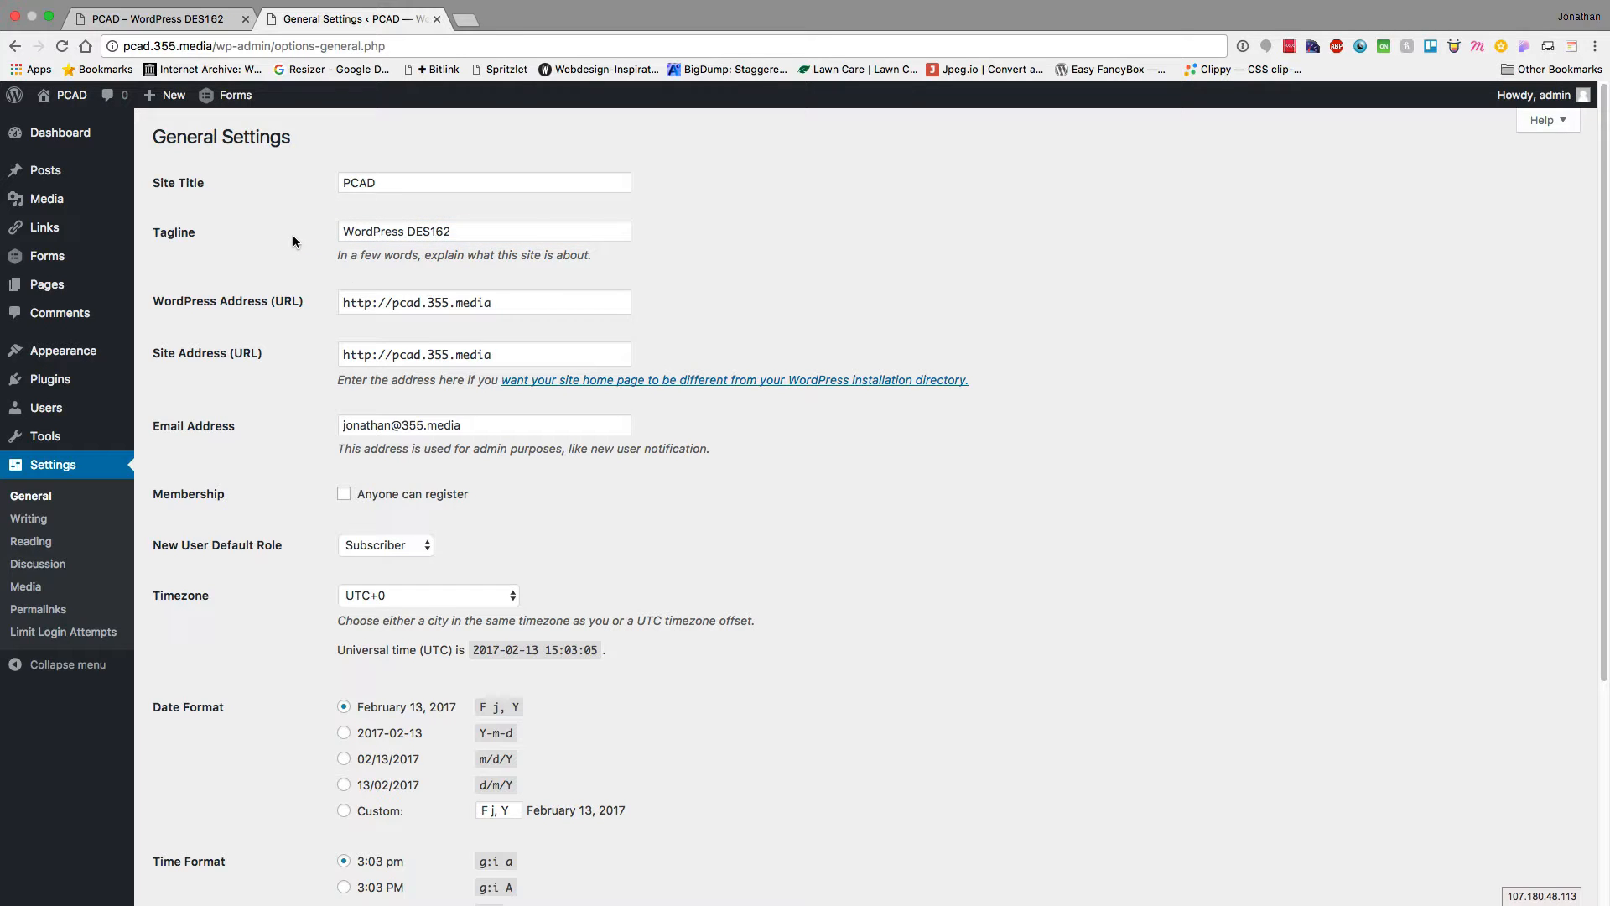
pyautogui.tripleClick(394, 424)
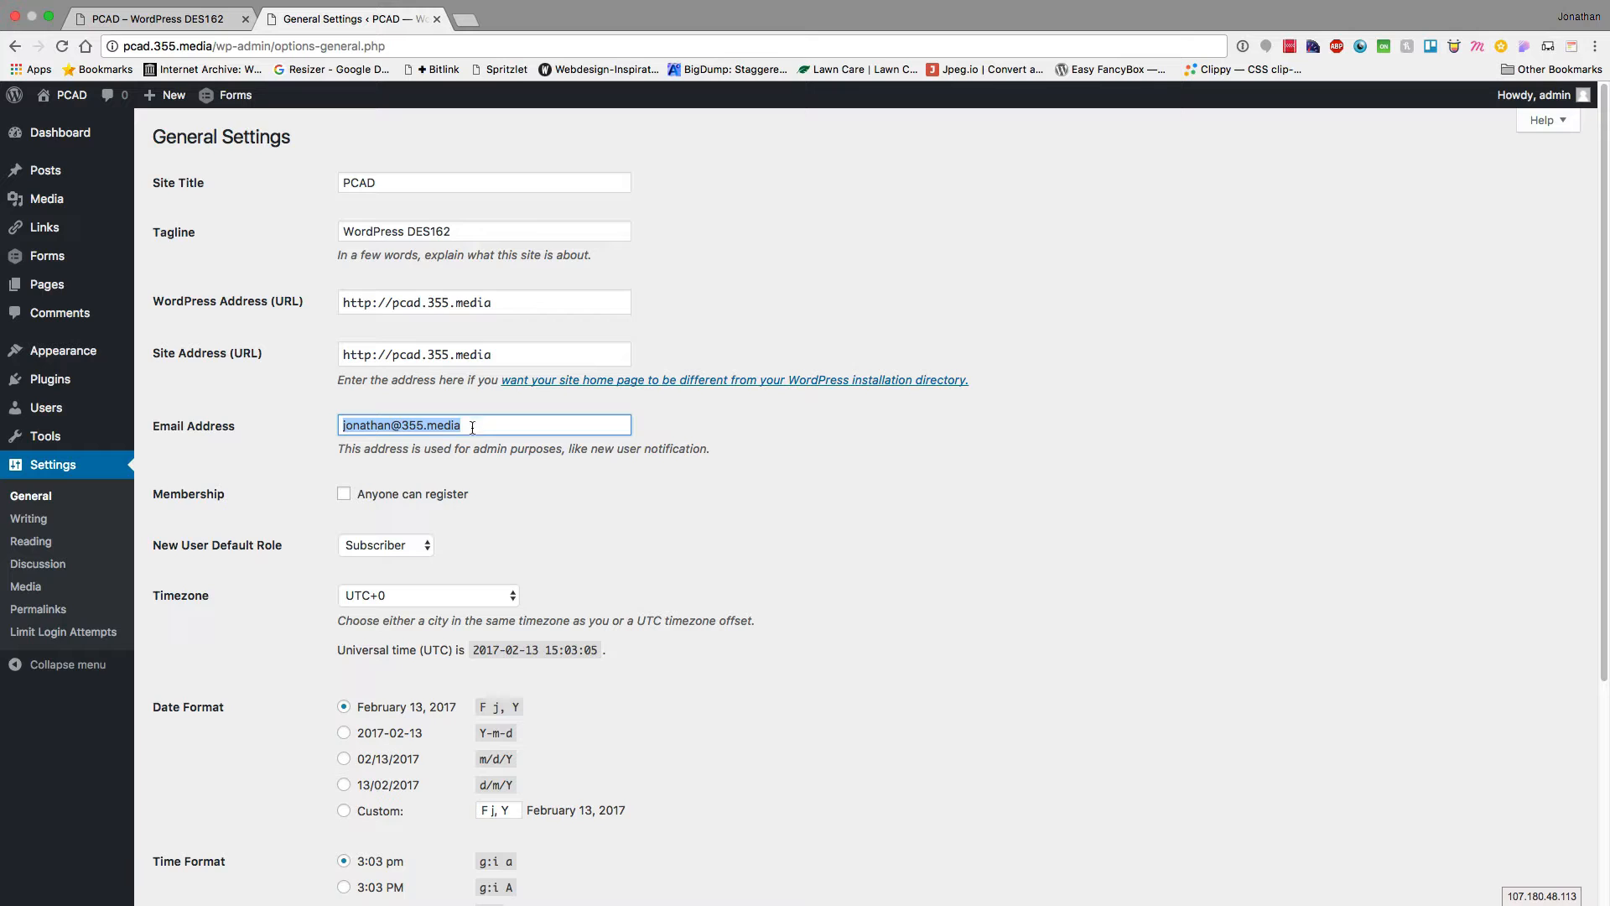
pyautogui.click(344, 467)
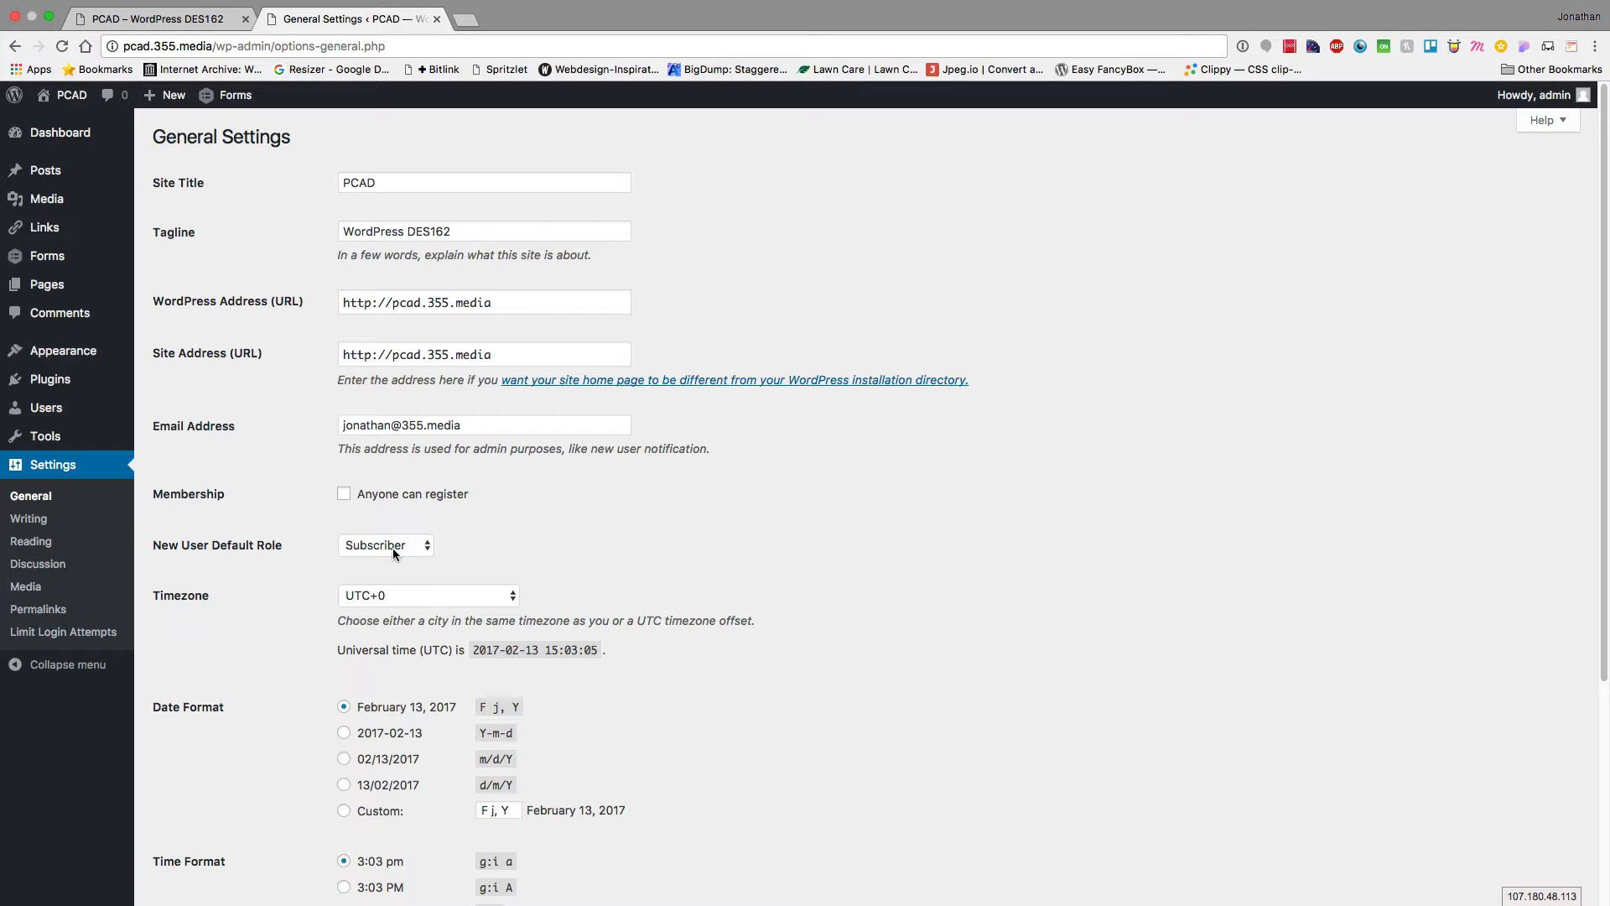
# Set the timezone to New York, start the week on Sunday, and save
pyautogui.click(402, 597)
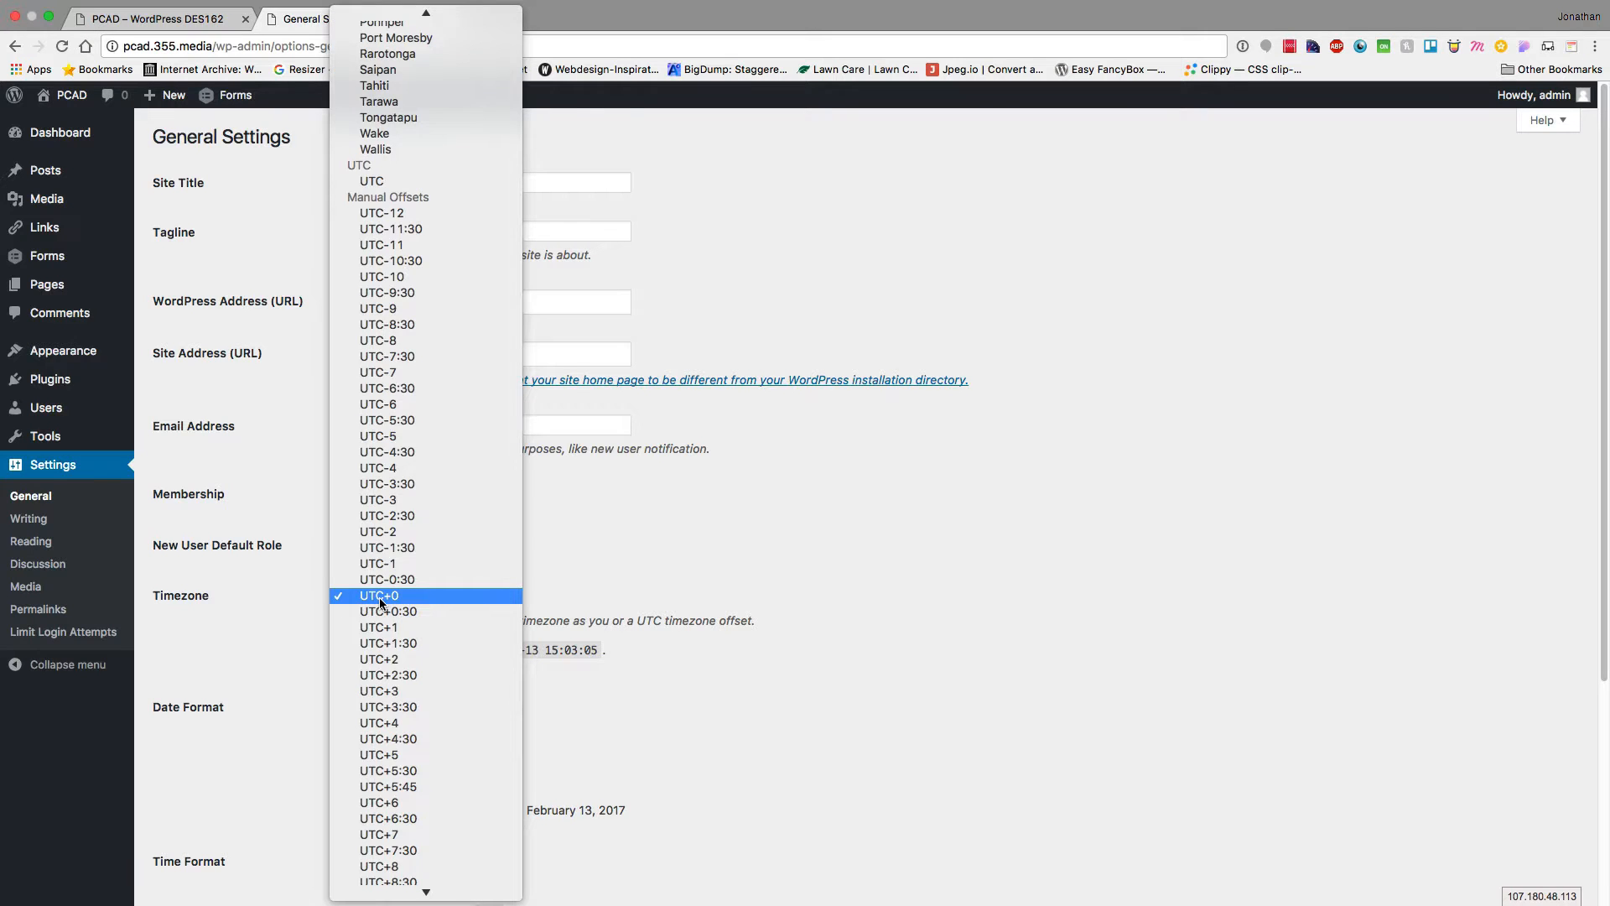
pyautogui.write('new')
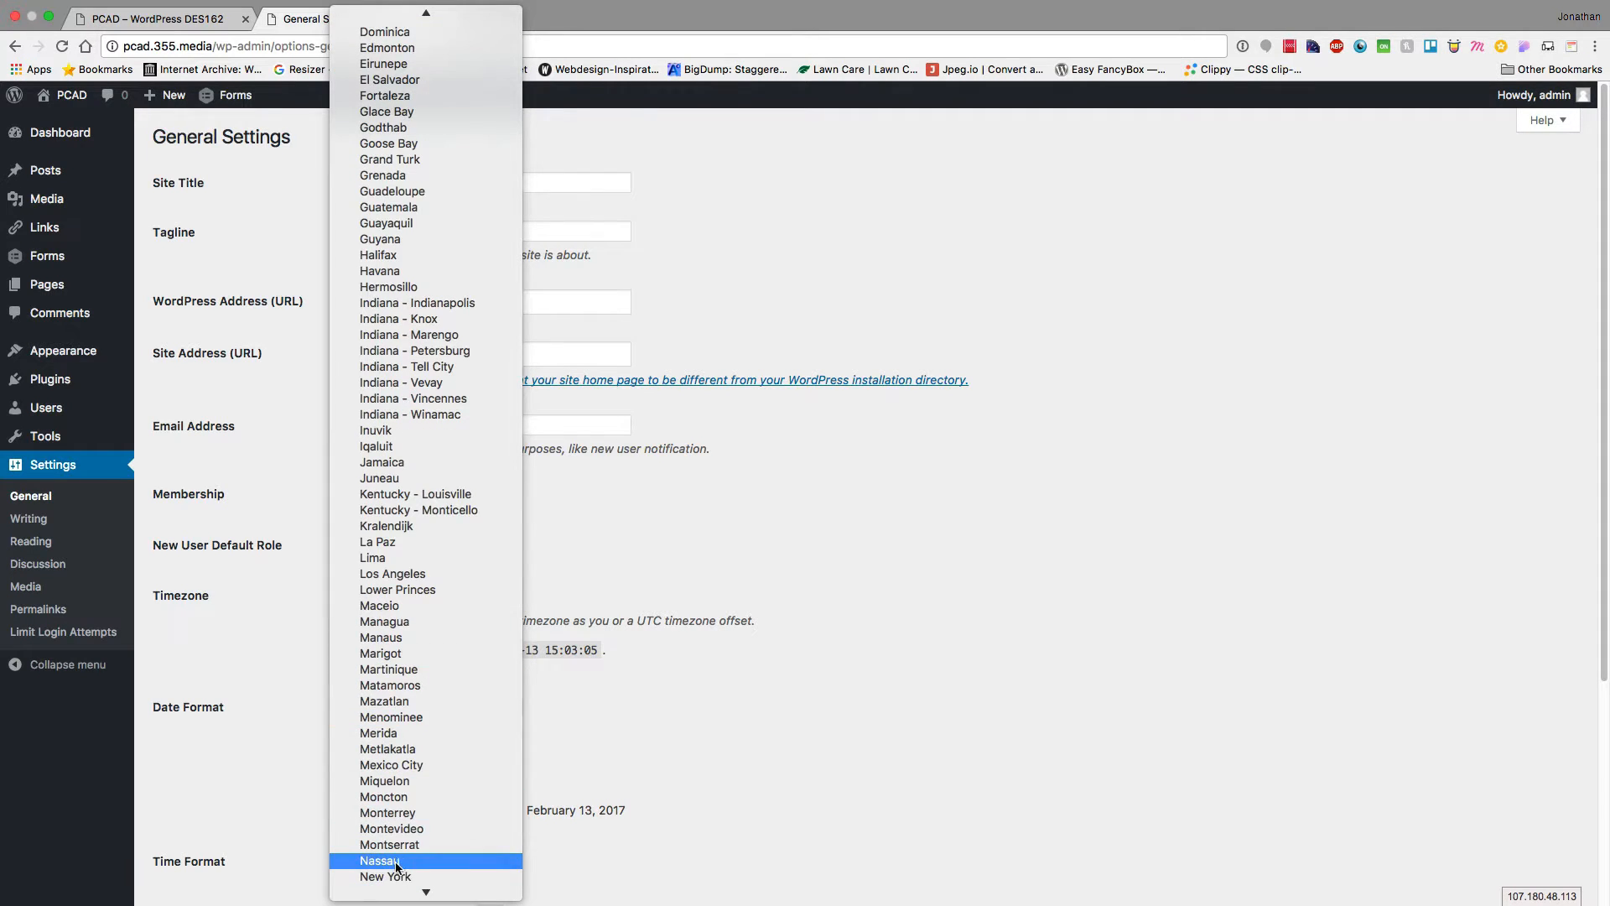
pyautogui.click(394, 877)
pyautogui.scroll(-3, 312, 668)
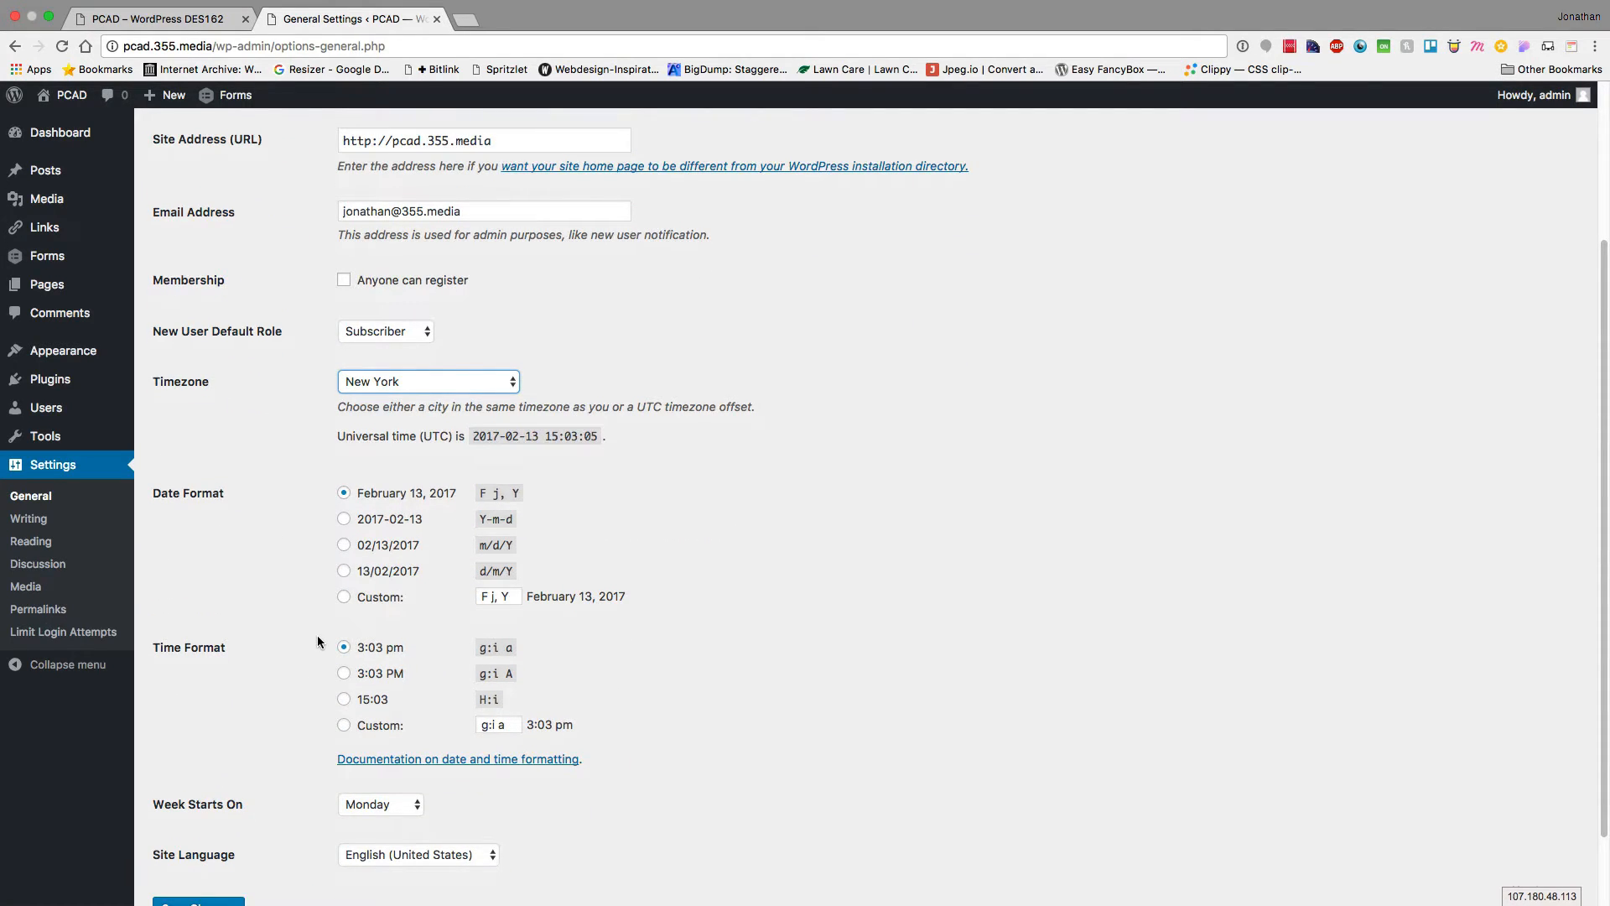
pyautogui.scroll(-1, 317, 636)
pyautogui.click(360, 715)
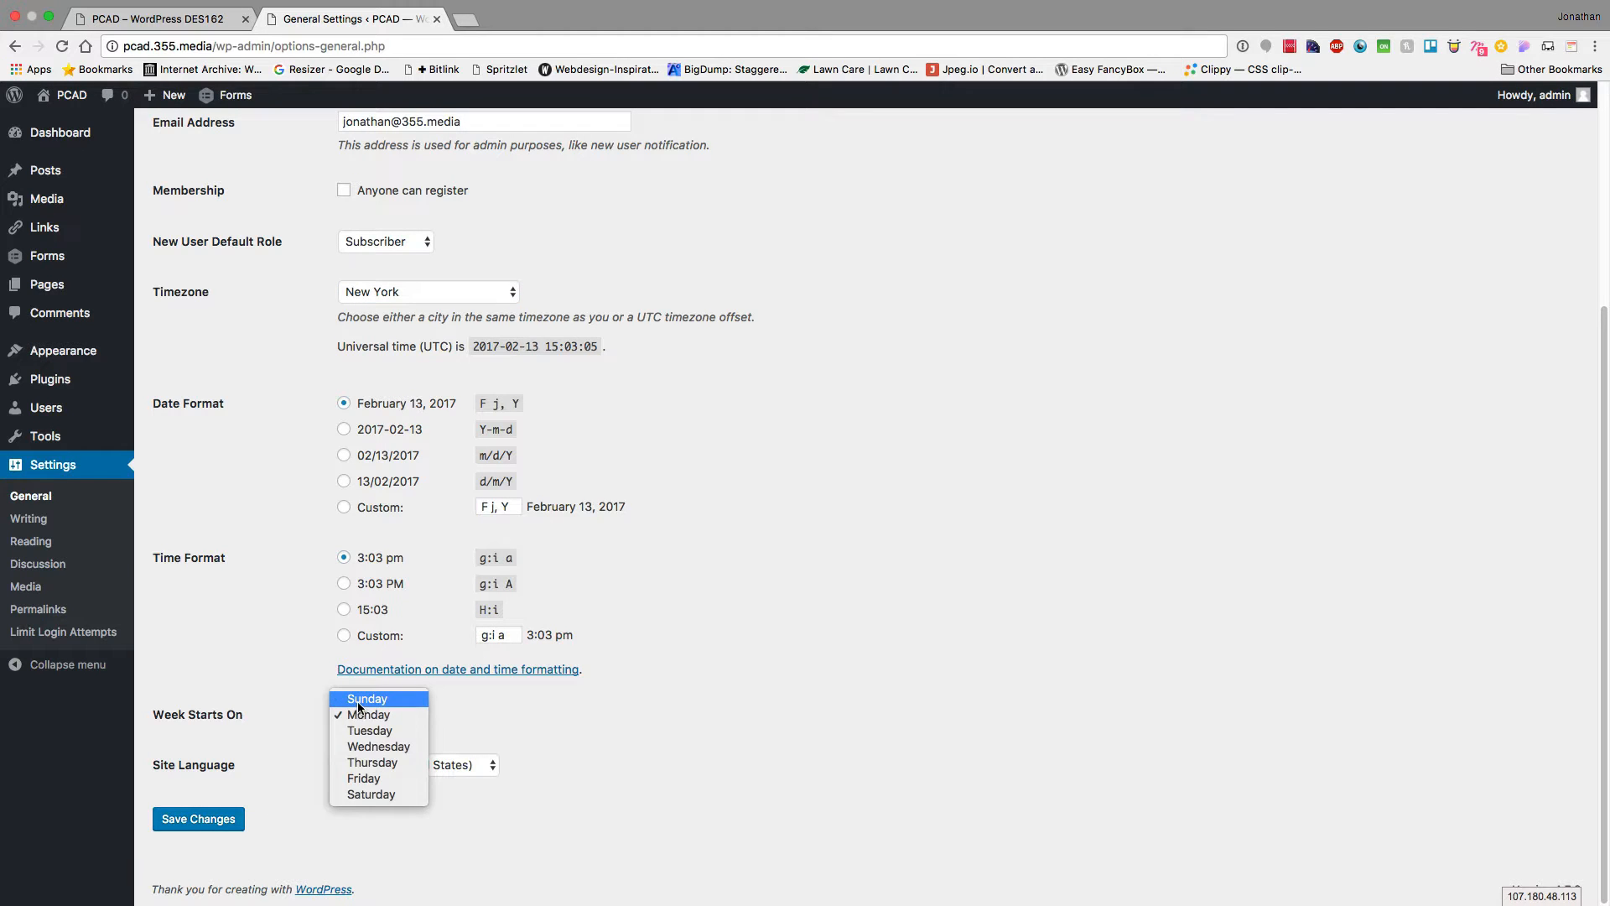
pyautogui.click(362, 699)
pyautogui.click(217, 821)
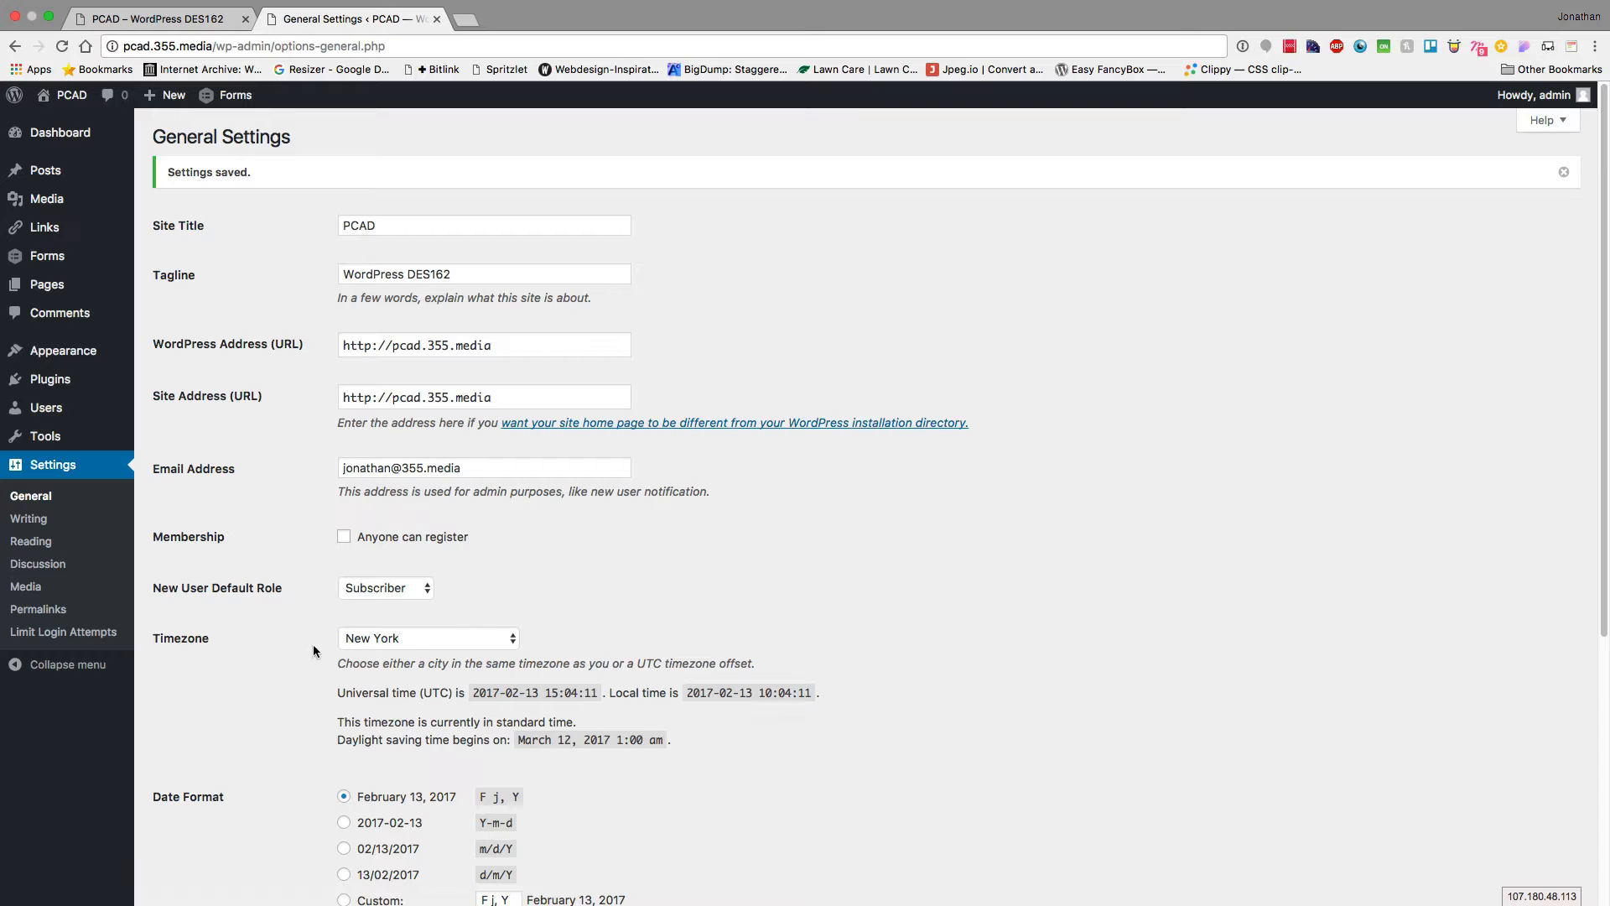
# Check the site's front page before changing the date format
pyautogui.scroll(-5, 299, 651)
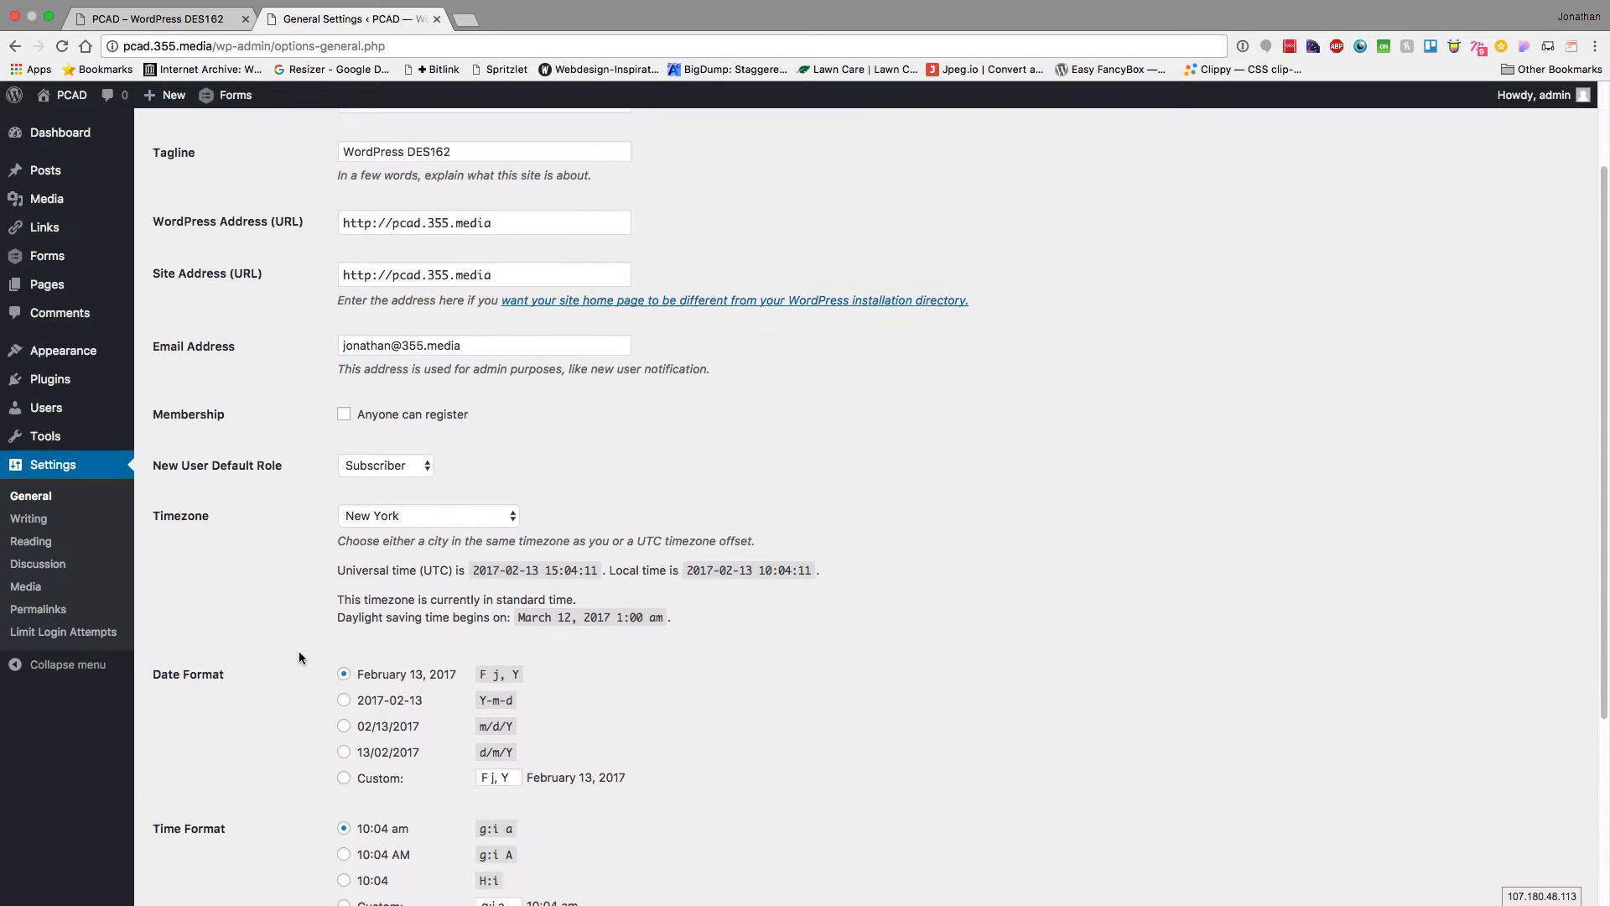
pyautogui.scroll(-1, 298, 651)
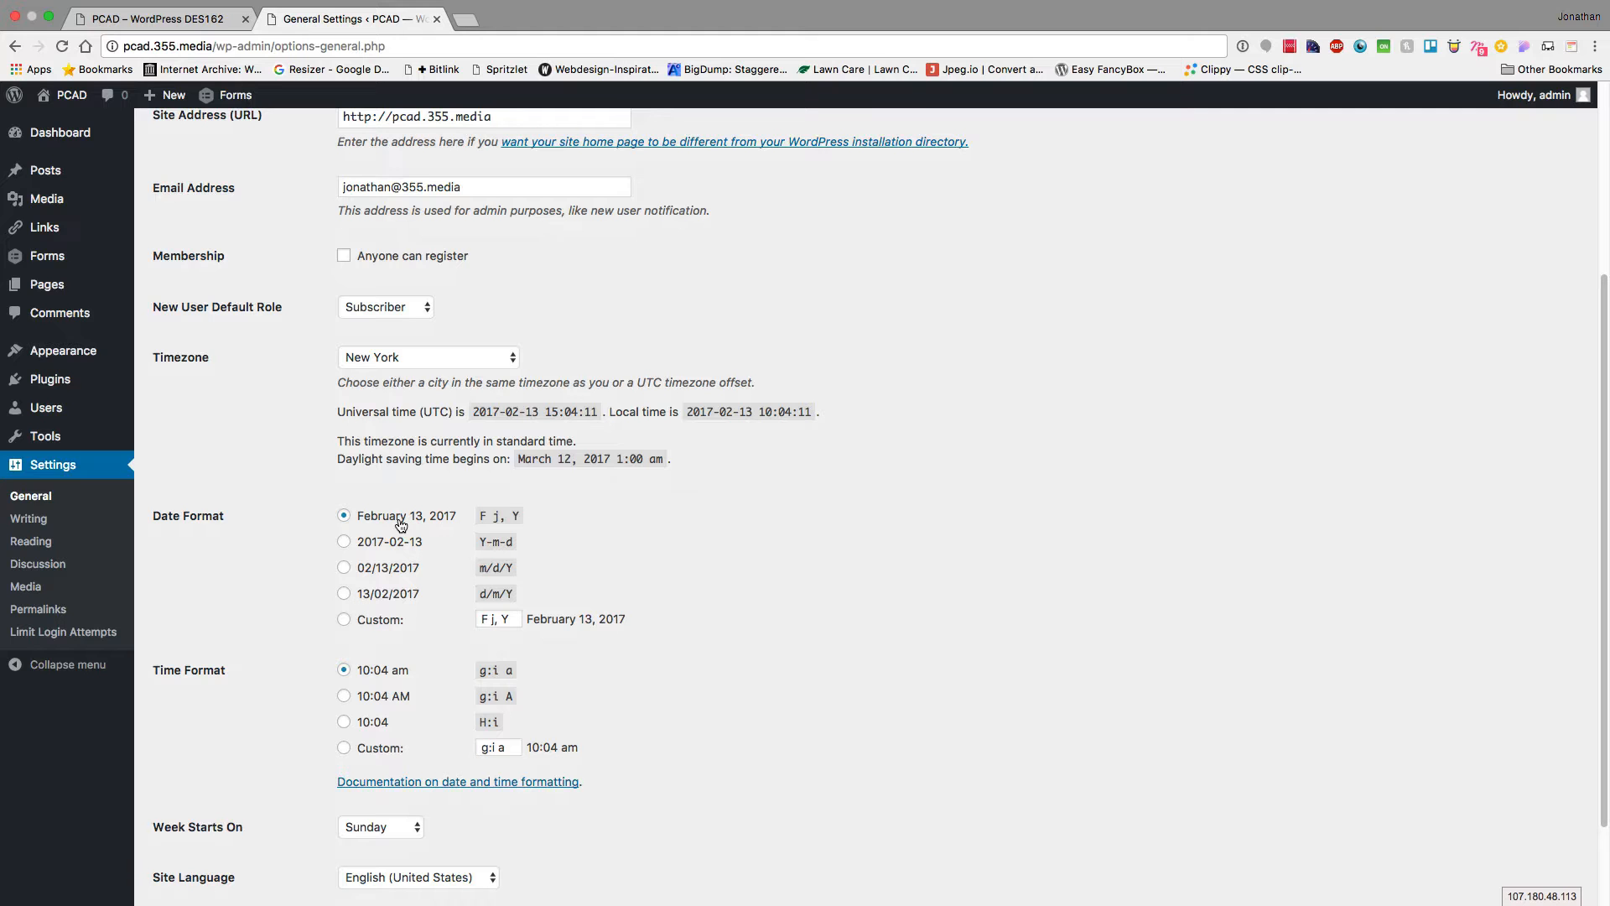
pyautogui.click(140, 22)
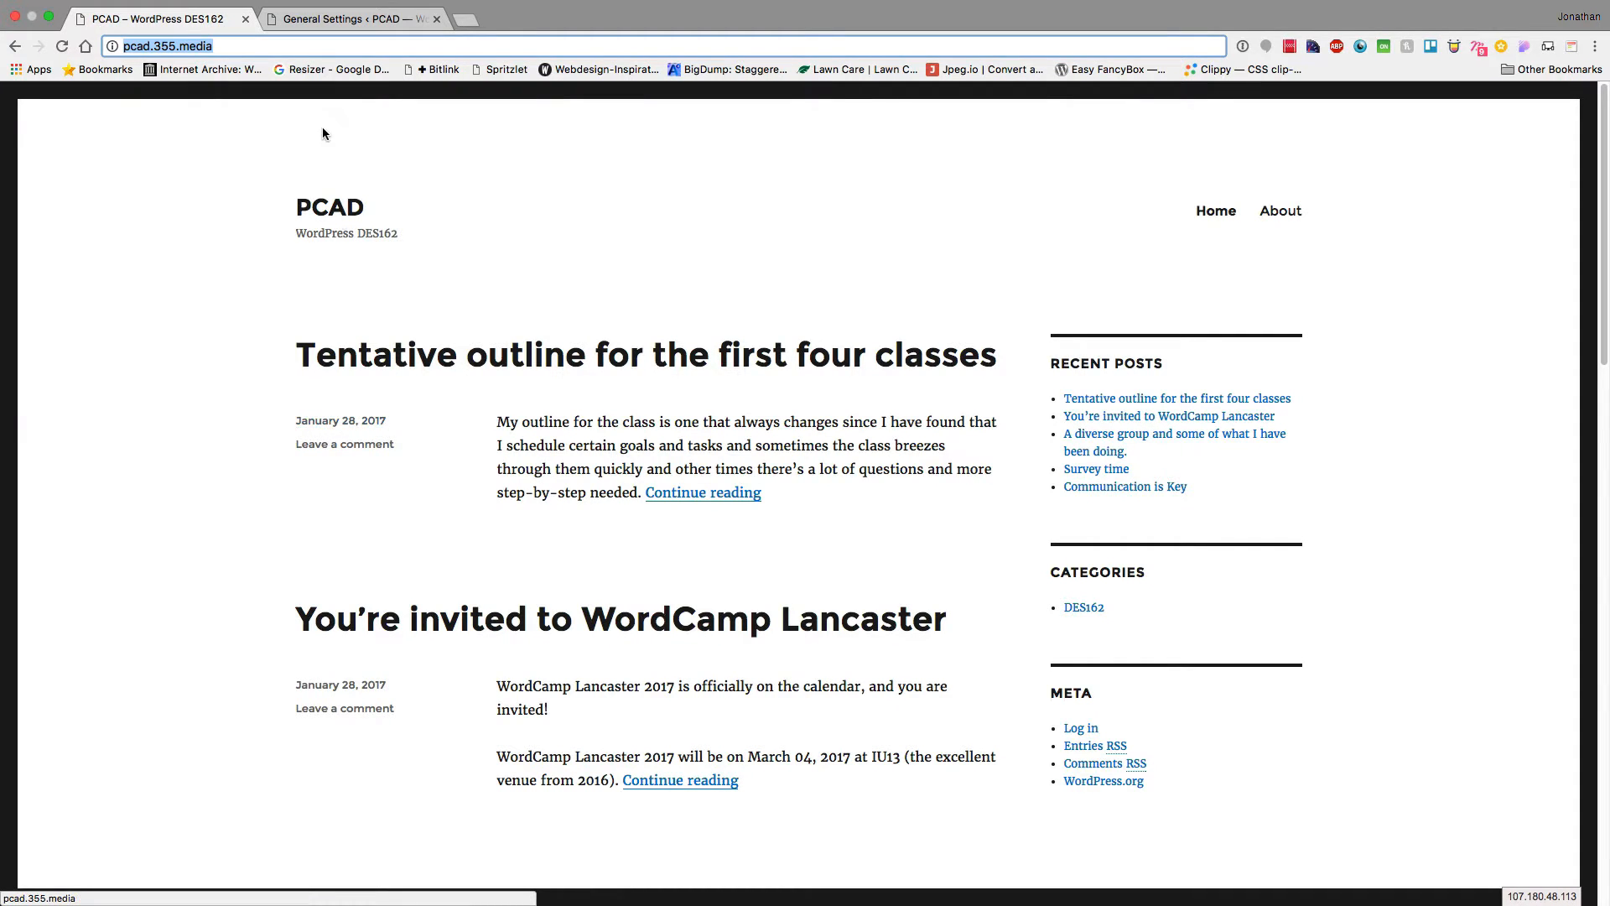
pyautogui.click(319, 20)
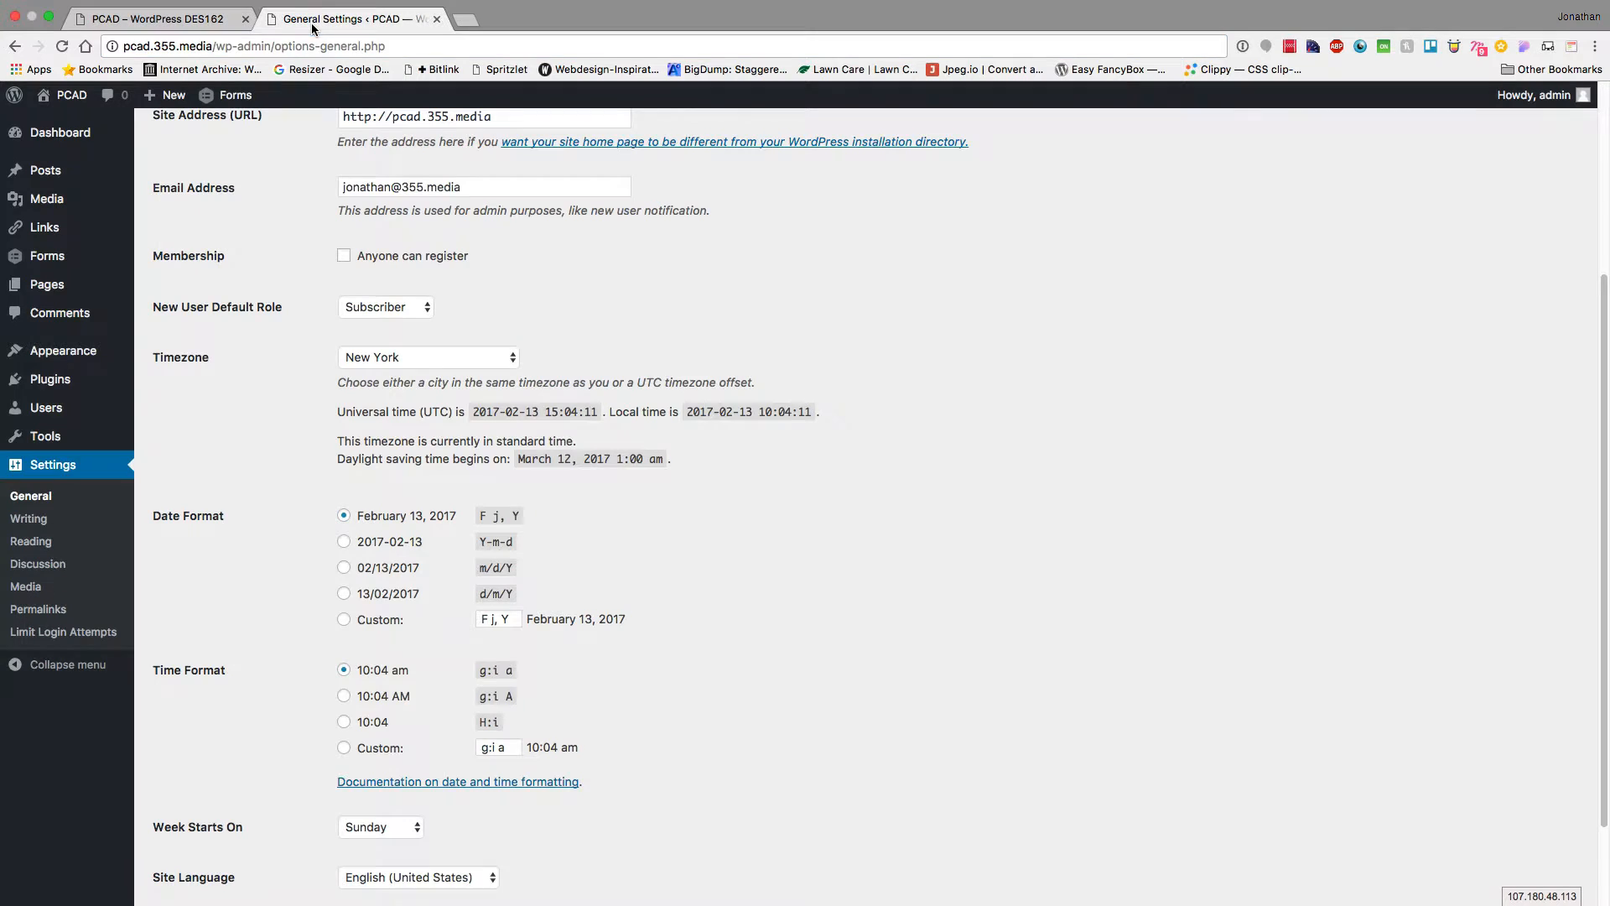
# Save the 2017-02-13 date and 10:04 AM time formats and check them on the front page
pyautogui.click(363, 542)
pyautogui.scroll(-2, 211, 807)
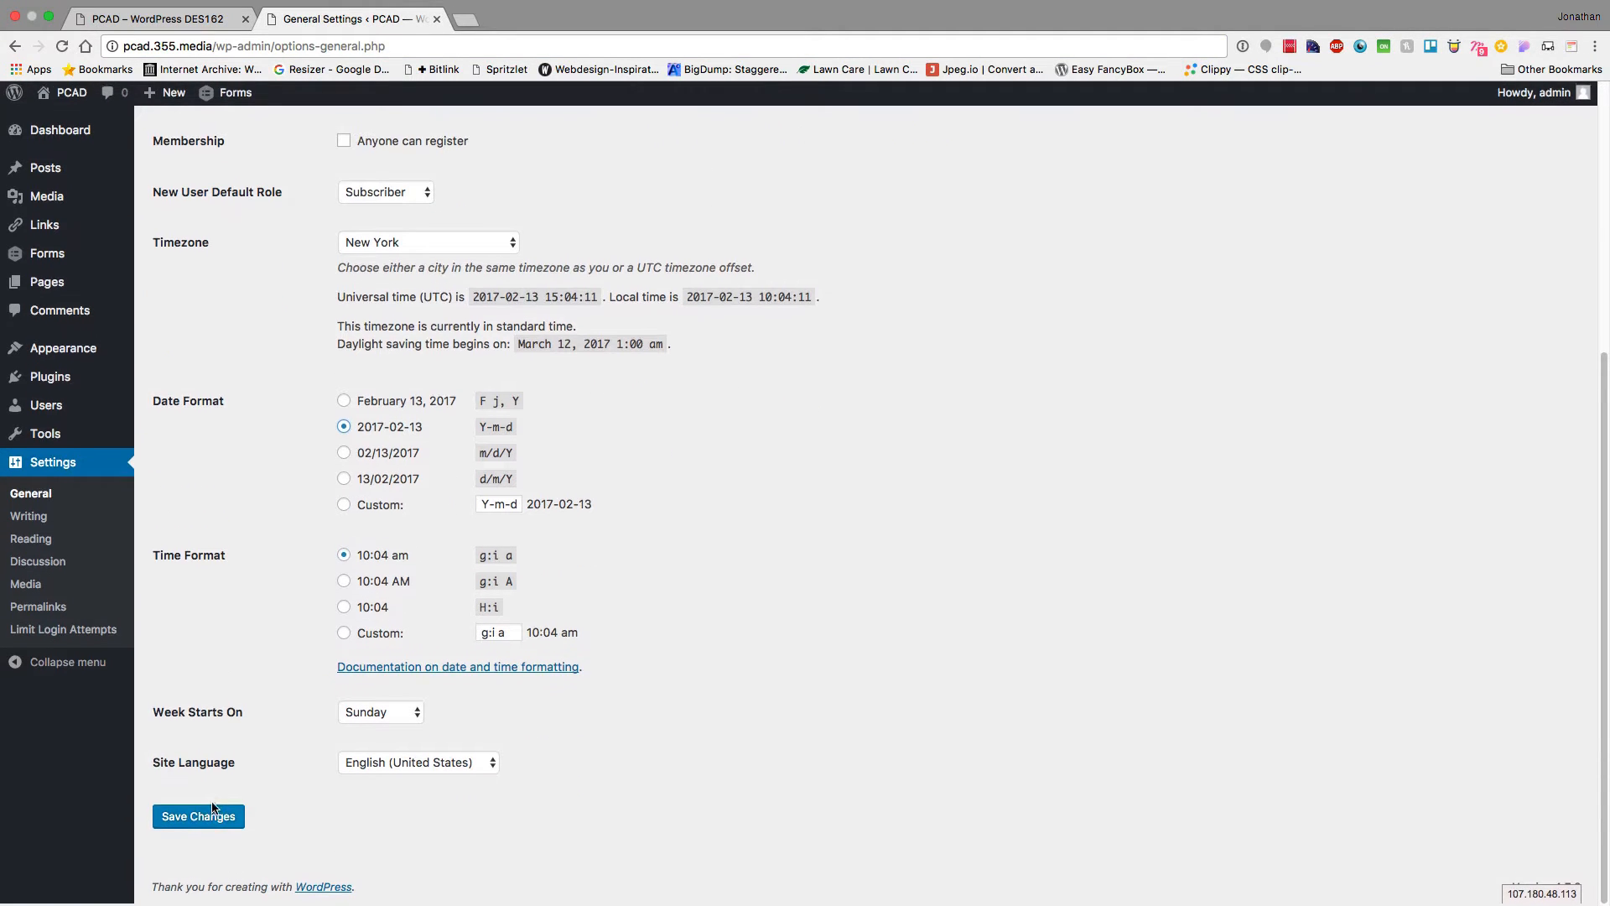
pyautogui.click(344, 583)
pyautogui.click(191, 824)
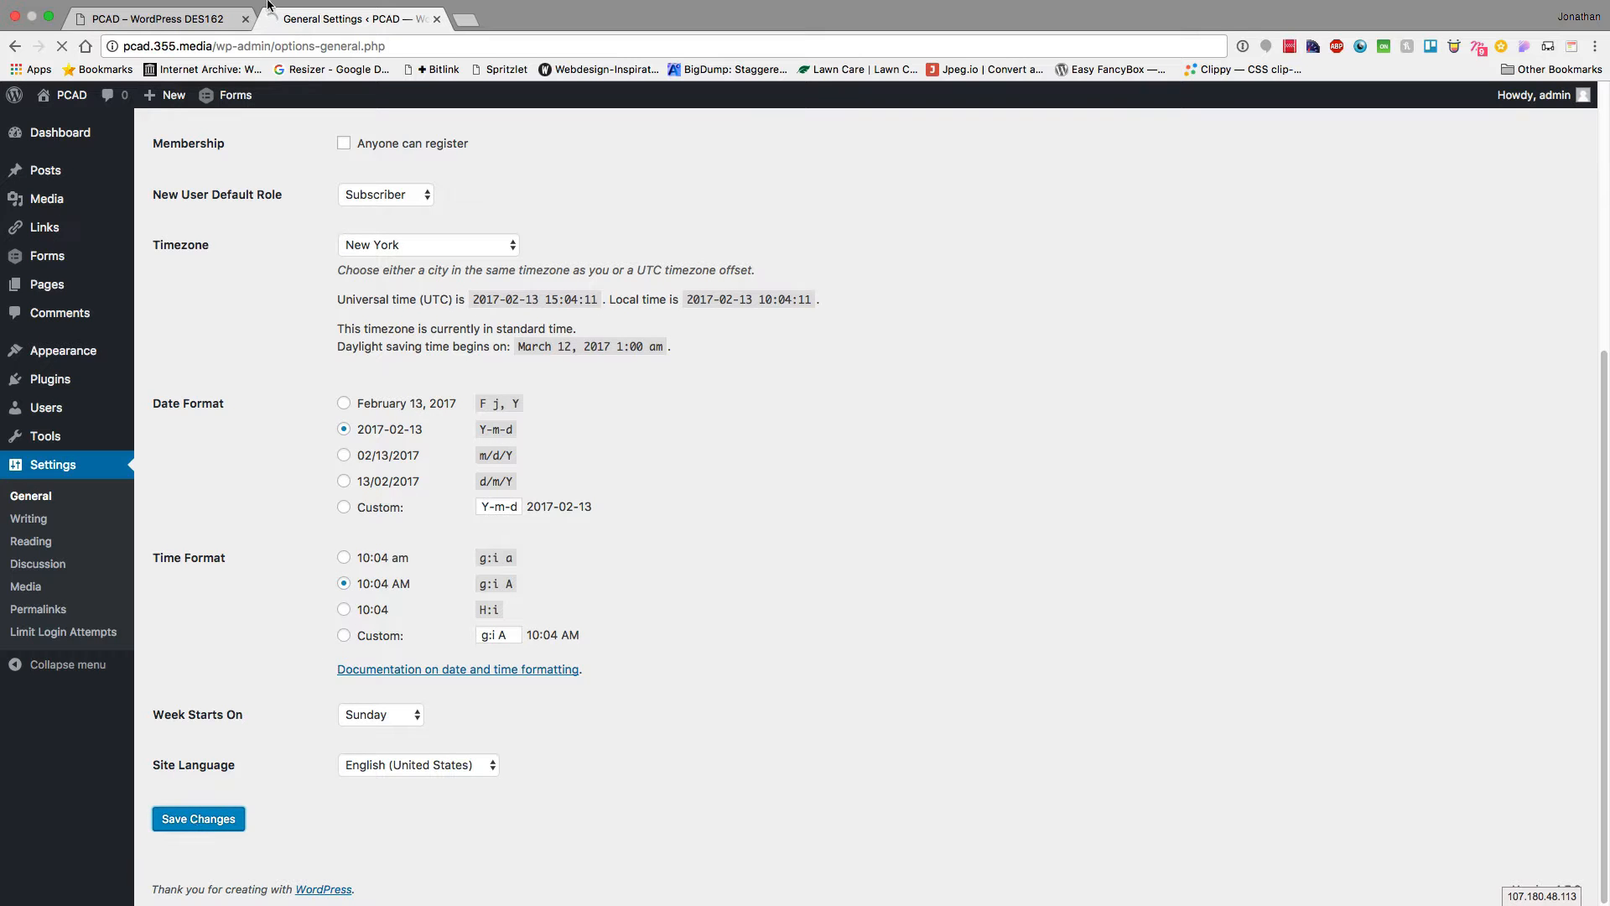
pyautogui.click(210, 17)
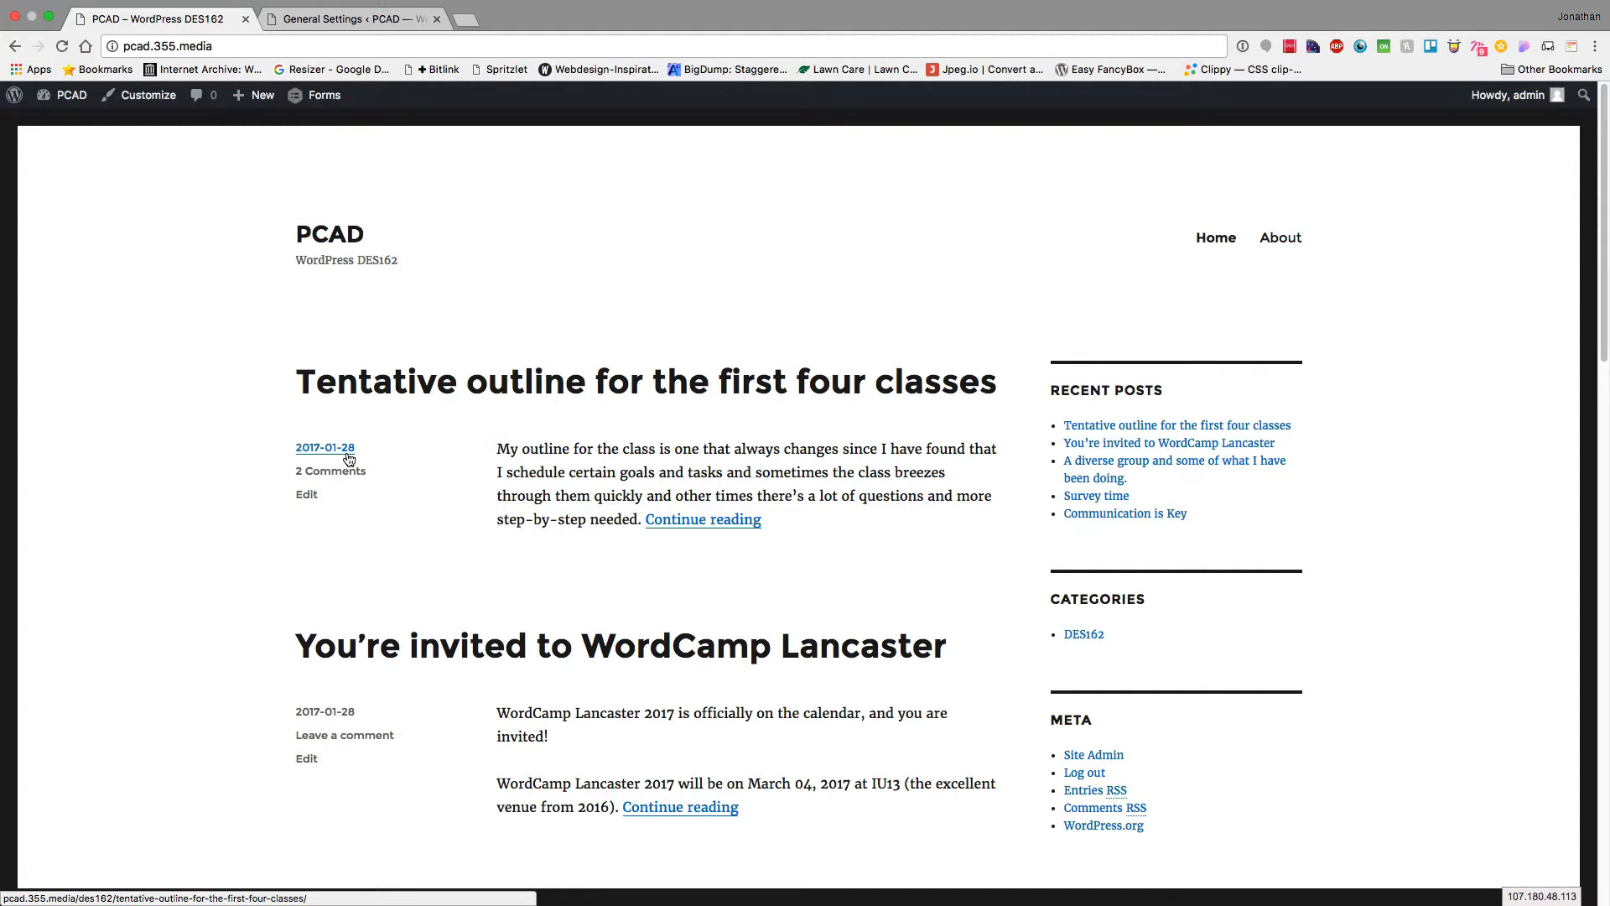
pyautogui.click(352, 19)
# Restore the February 13, 2017 date format, keep 10:04 AM time, and save
pyautogui.scroll(-6, 204, 763)
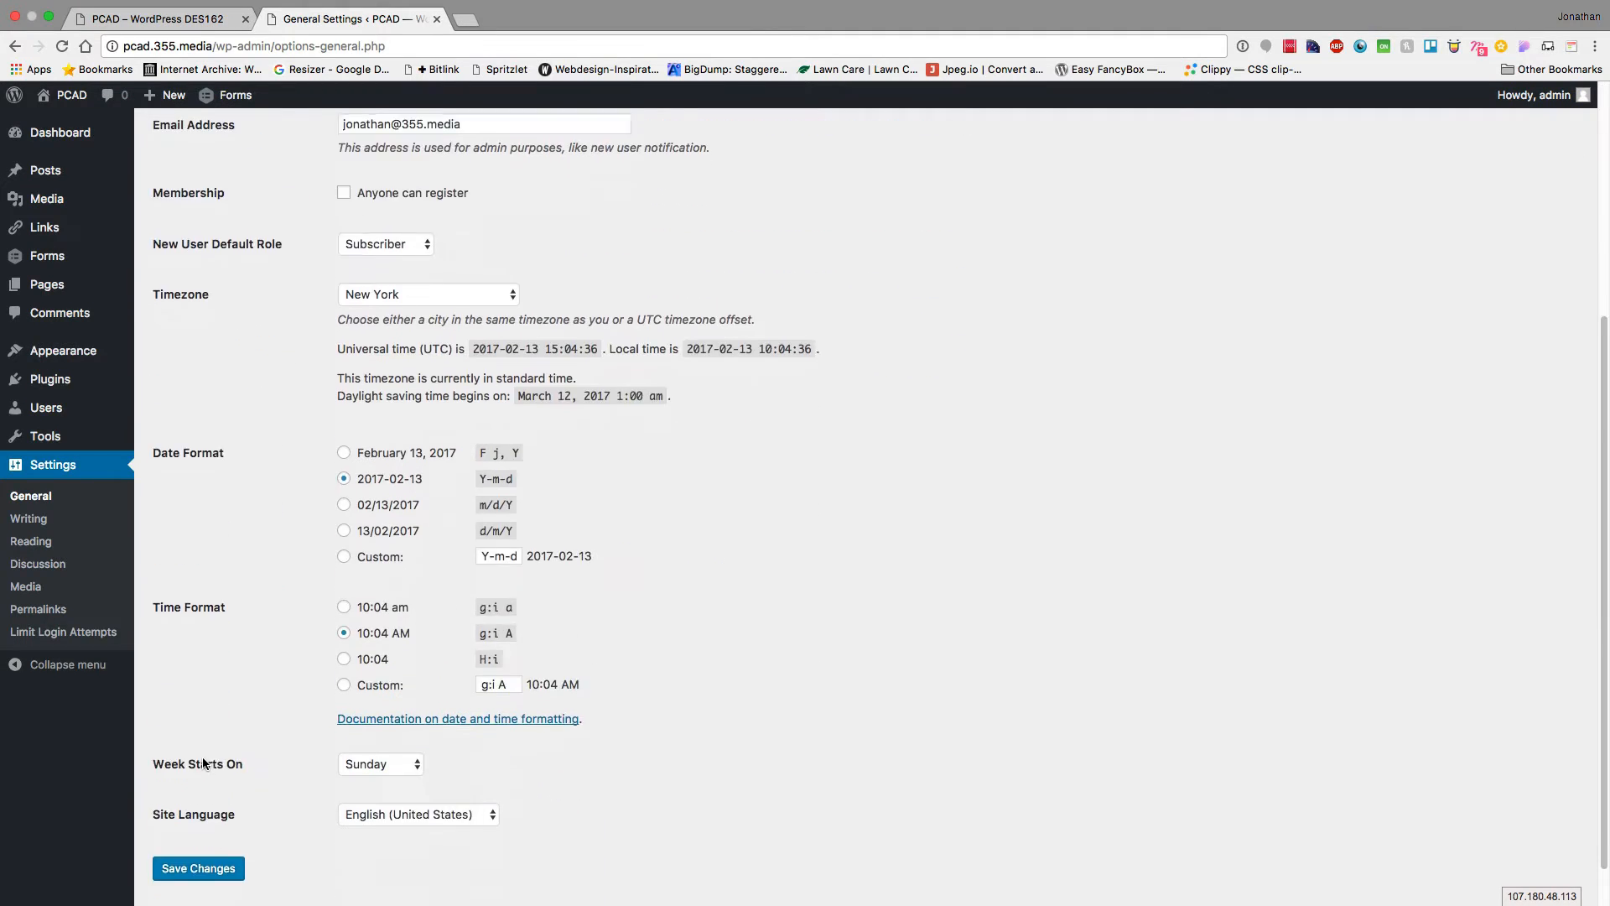
pyautogui.click(420, 453)
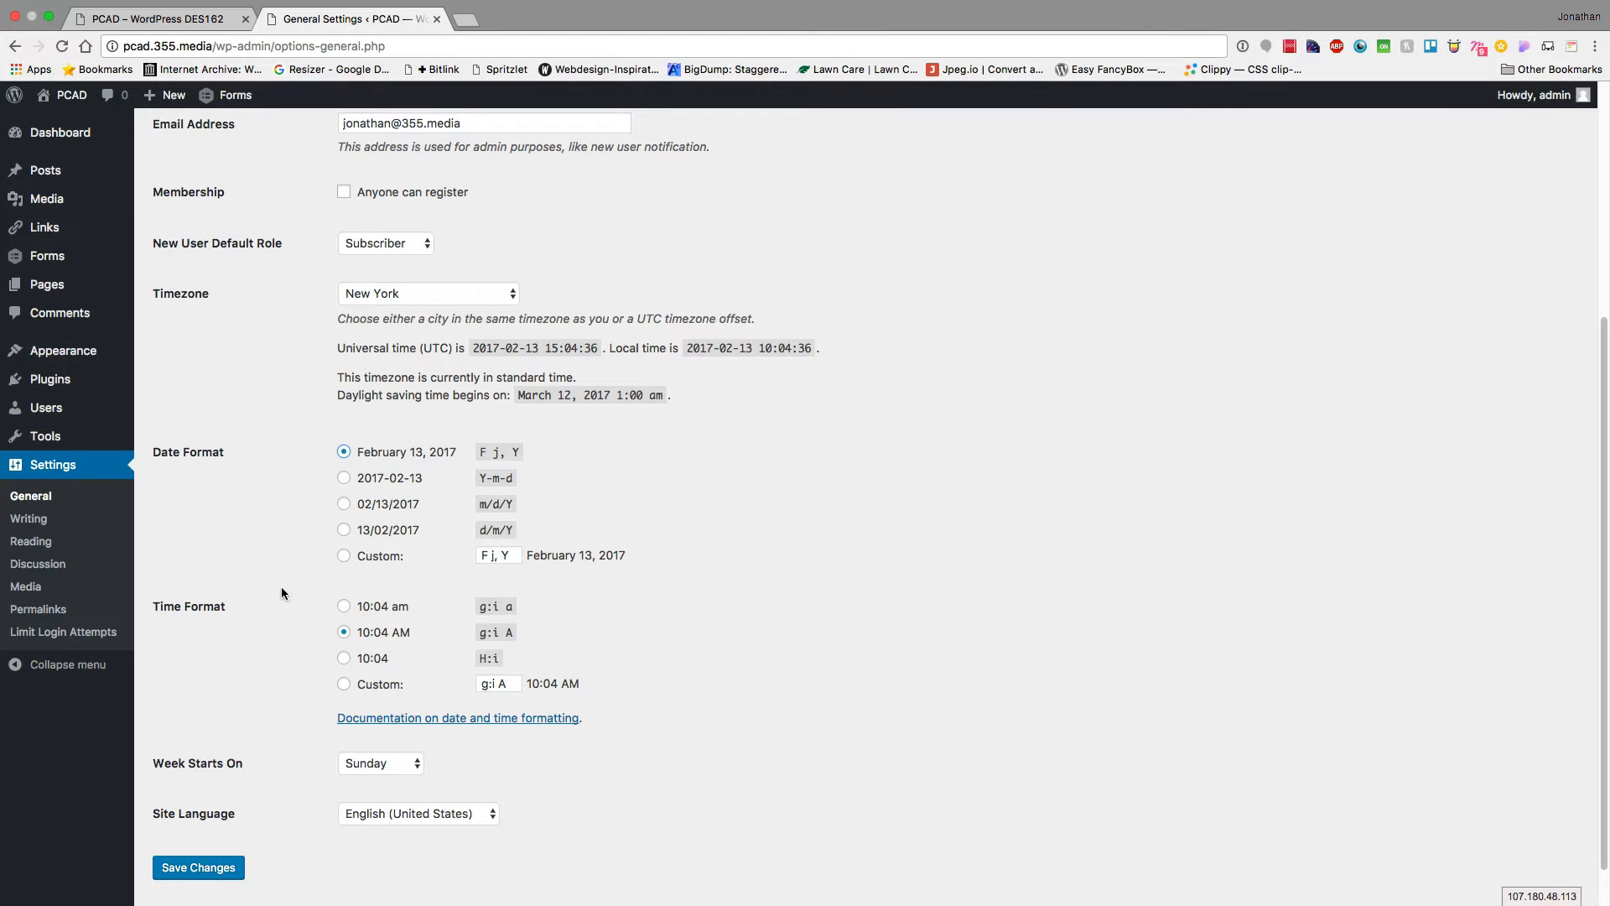
pyautogui.click(374, 608)
pyautogui.click(359, 634)
pyautogui.click(198, 868)
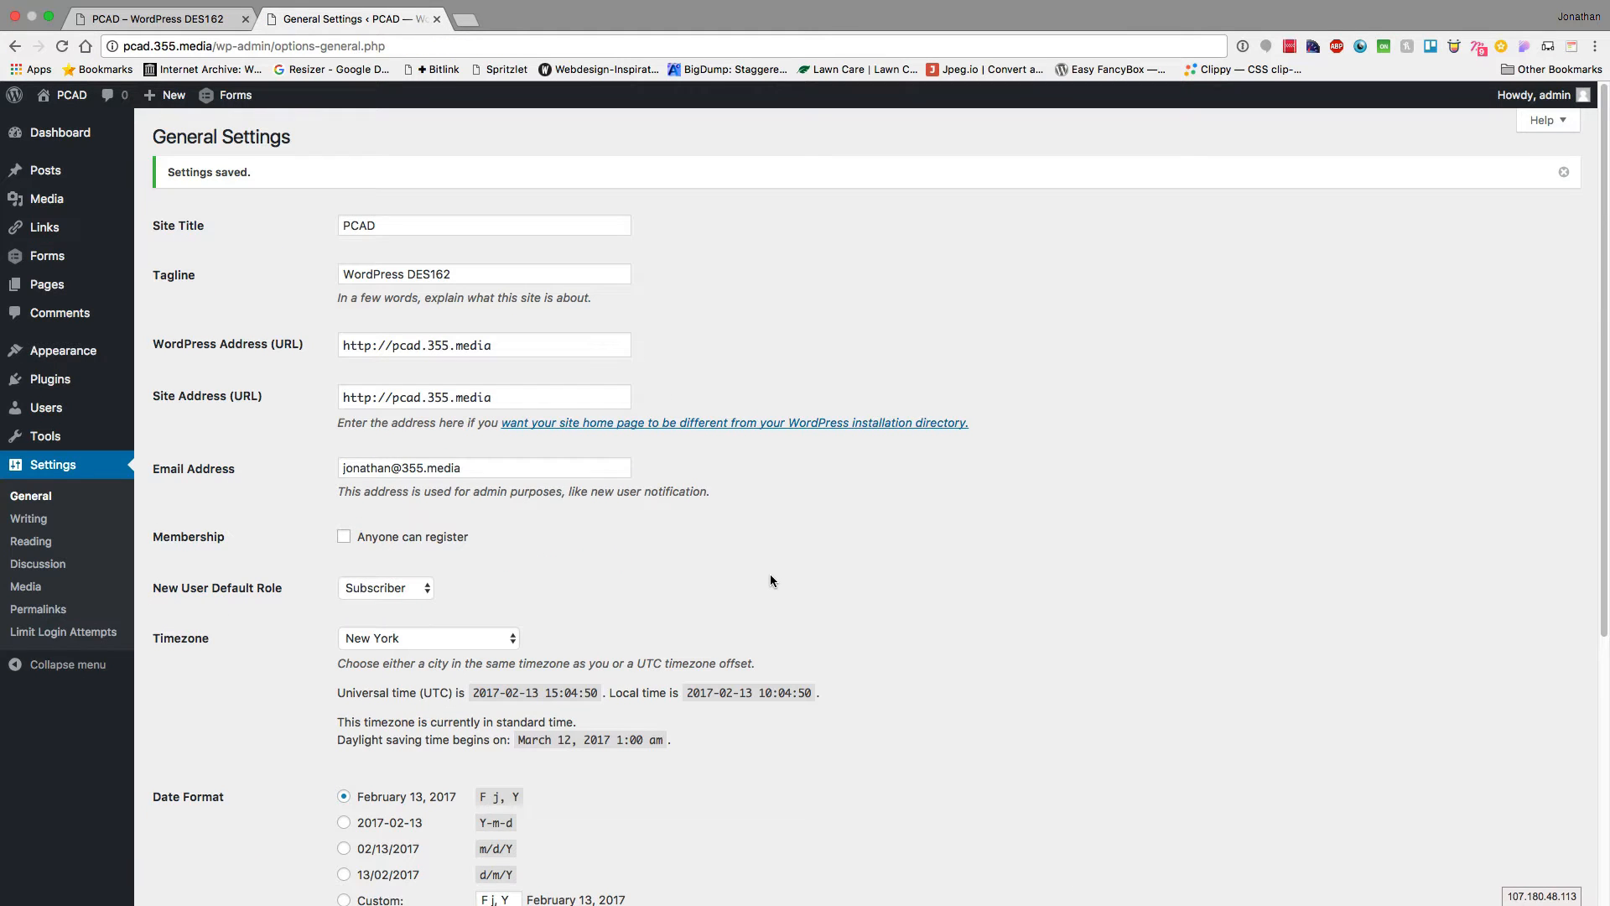
pyautogui.click(30, 520)
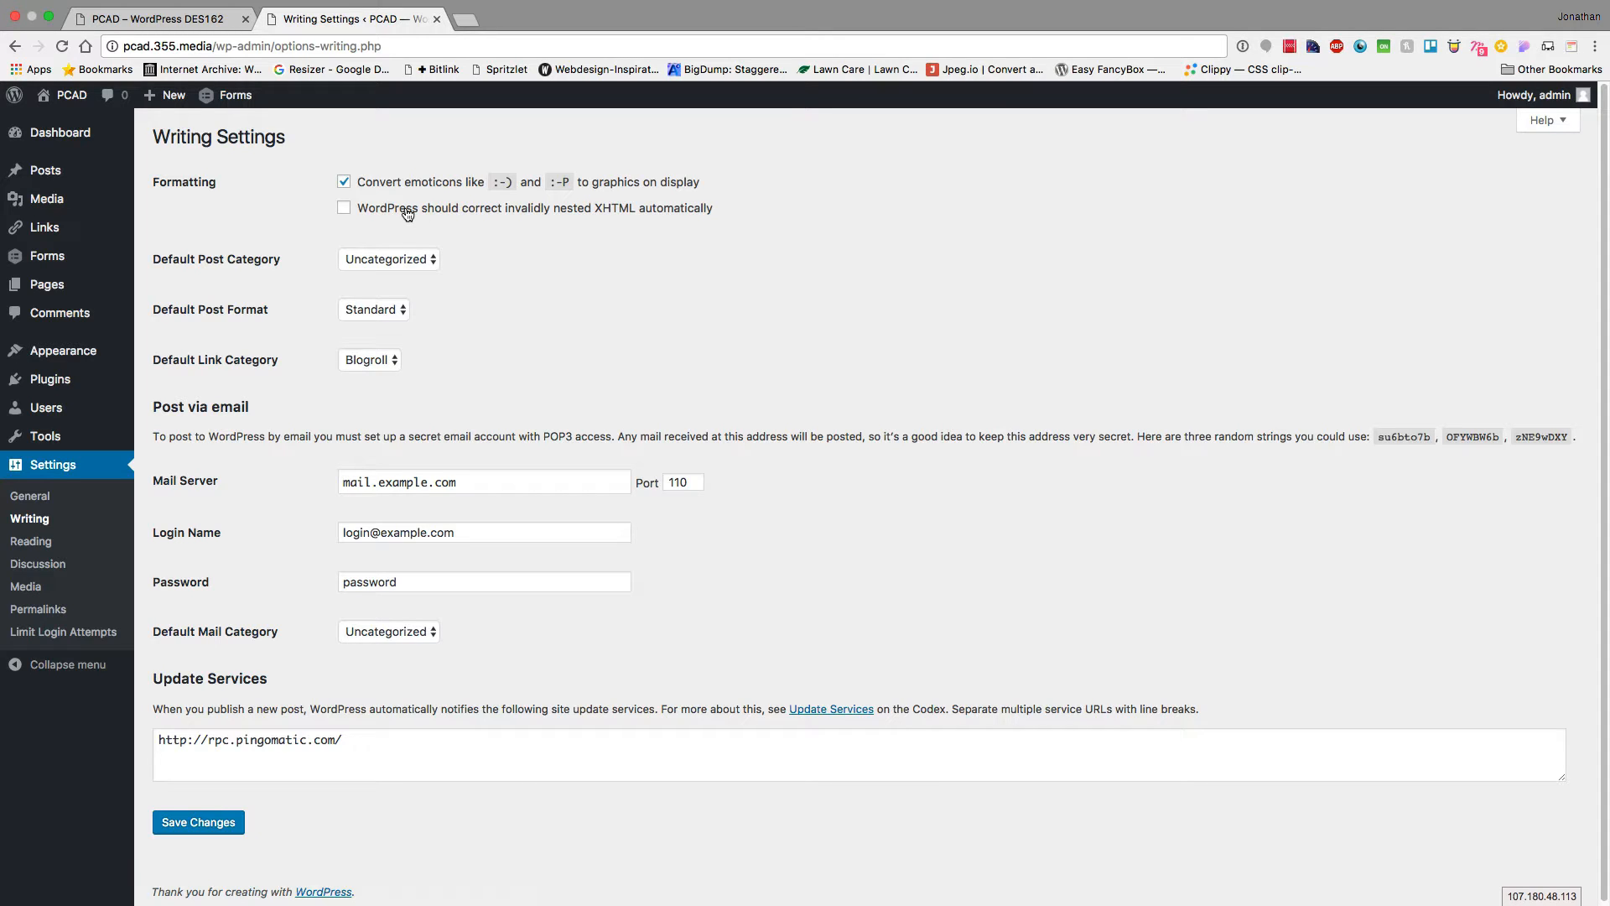
# Make DES162 the default post category, save the Writing settings, then go to Reading settings
pyautogui.click(401, 262)
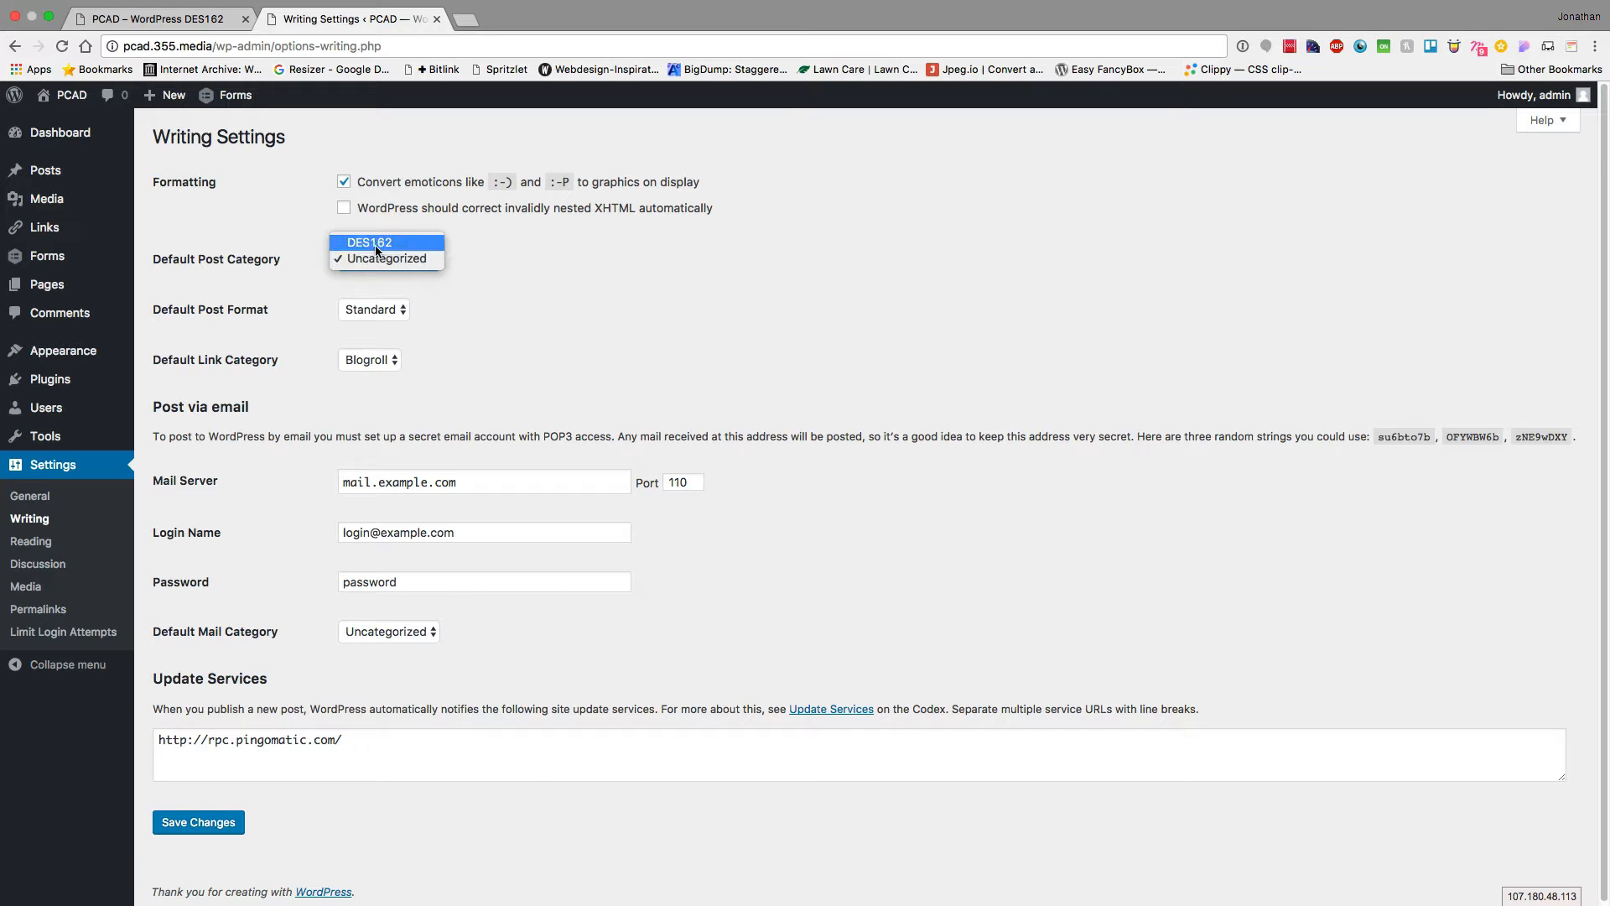
pyautogui.click(366, 241)
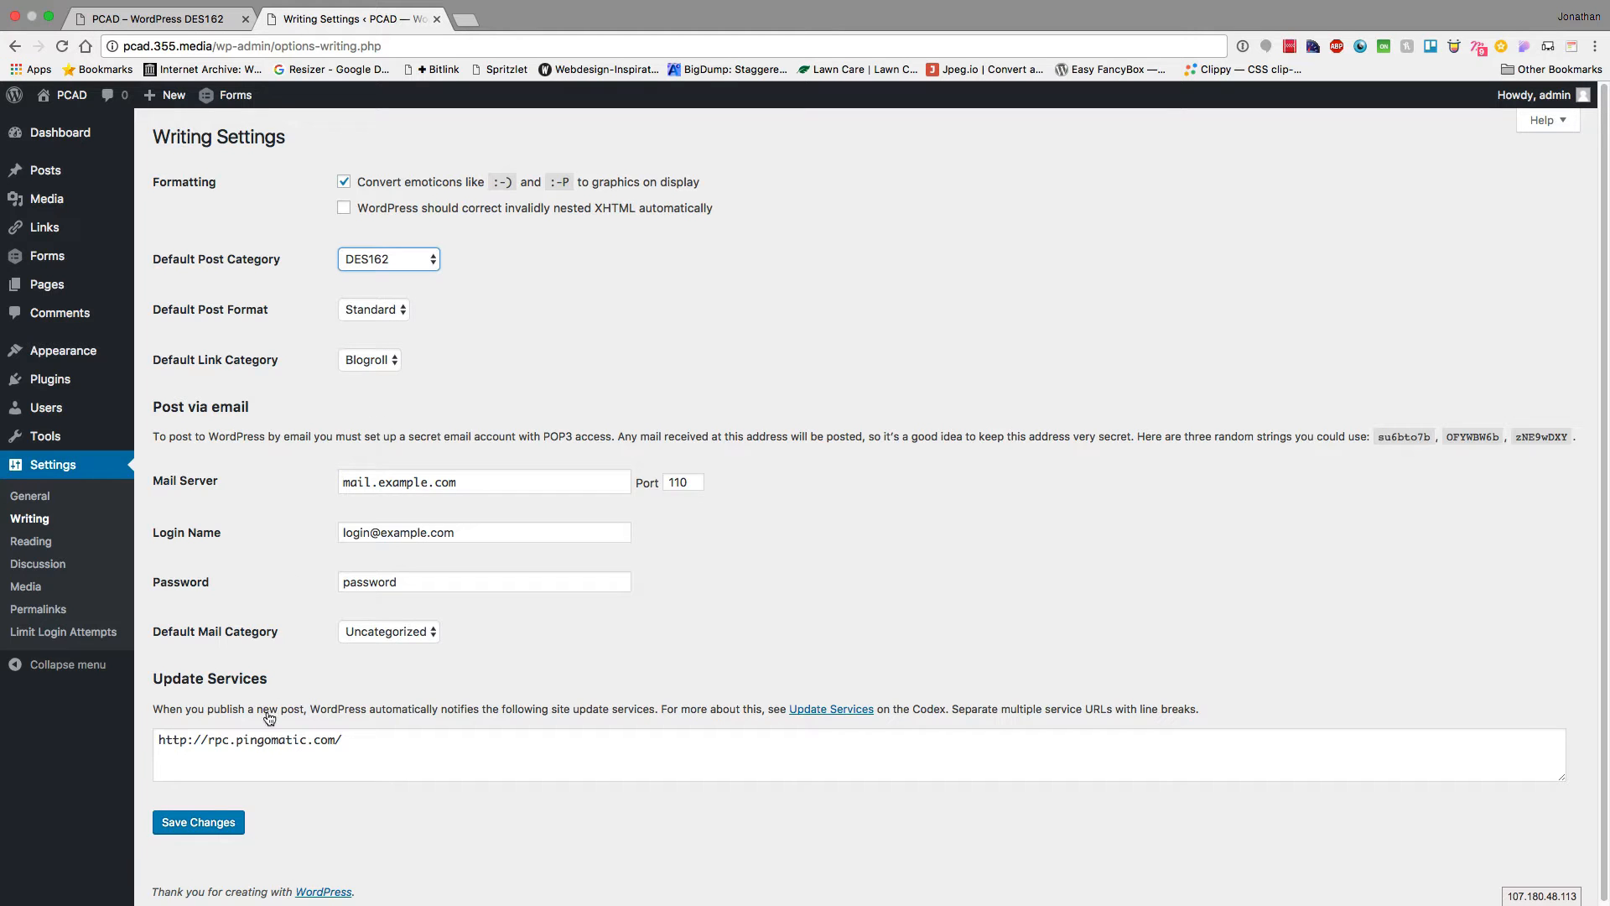
pyautogui.click(216, 830)
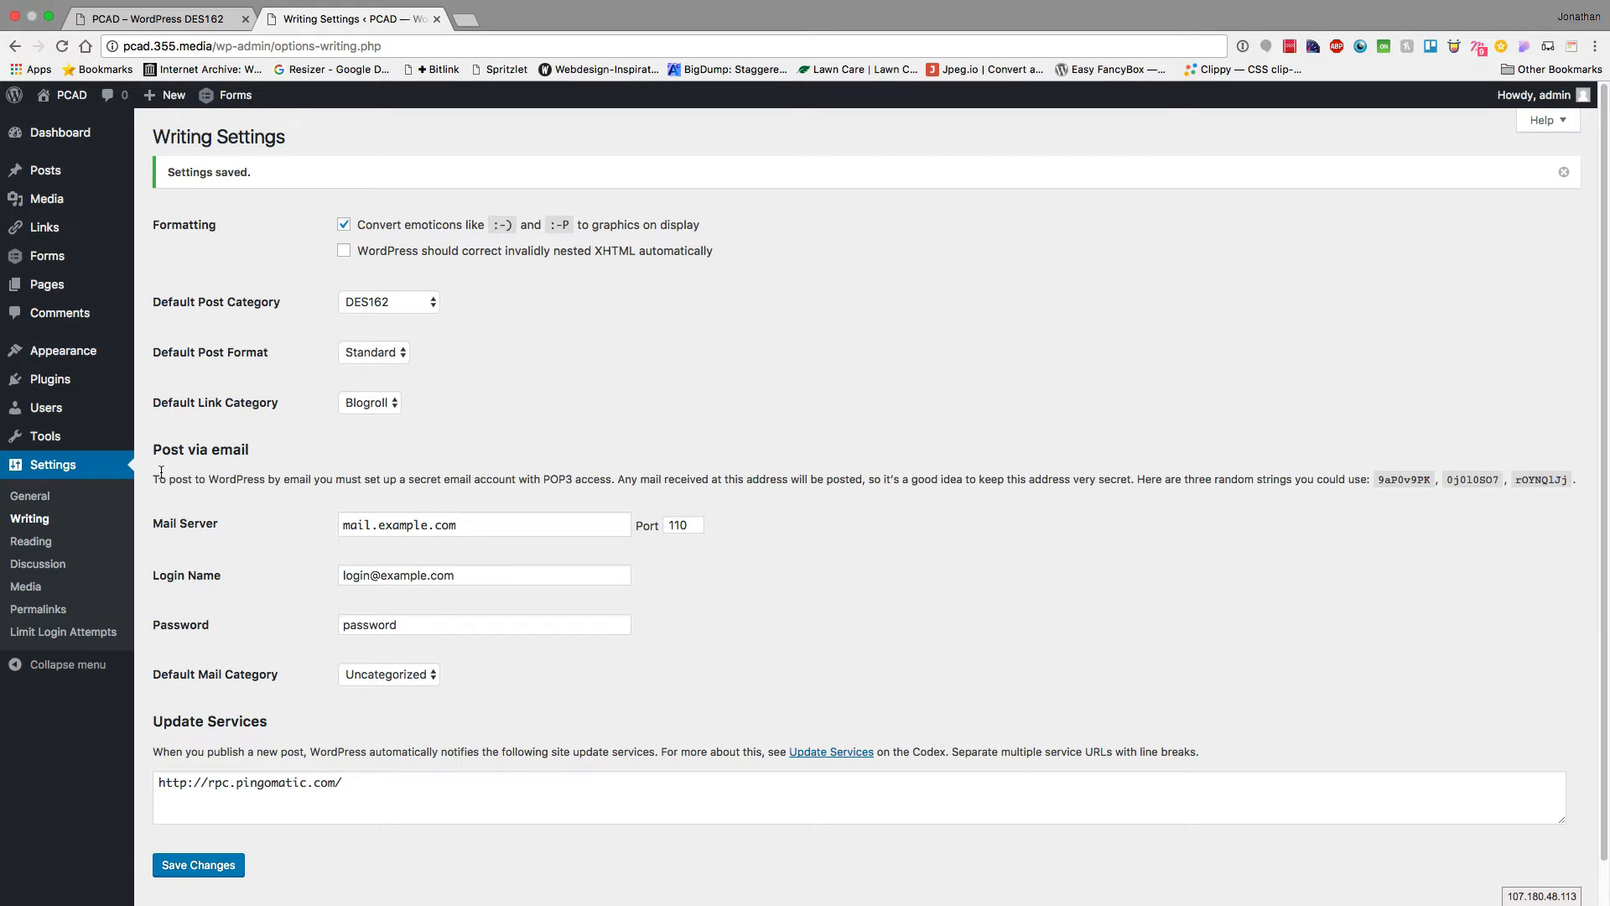
pyautogui.click(32, 542)
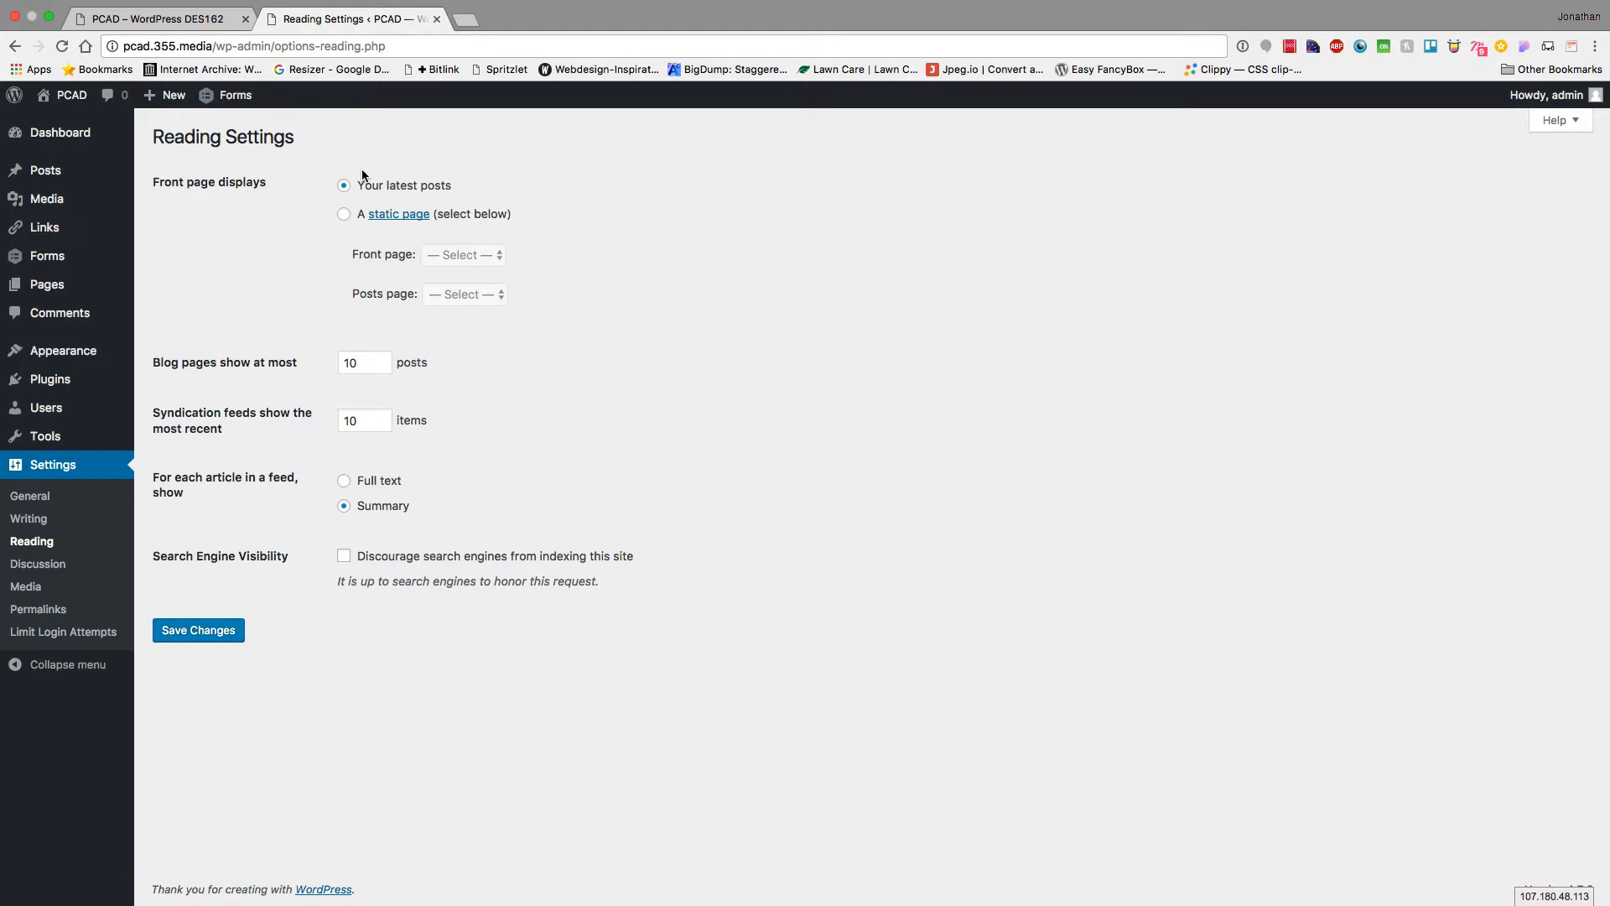
# Set About as the static front page, save, and reload the live site to preview it
pyautogui.click(214, 19)
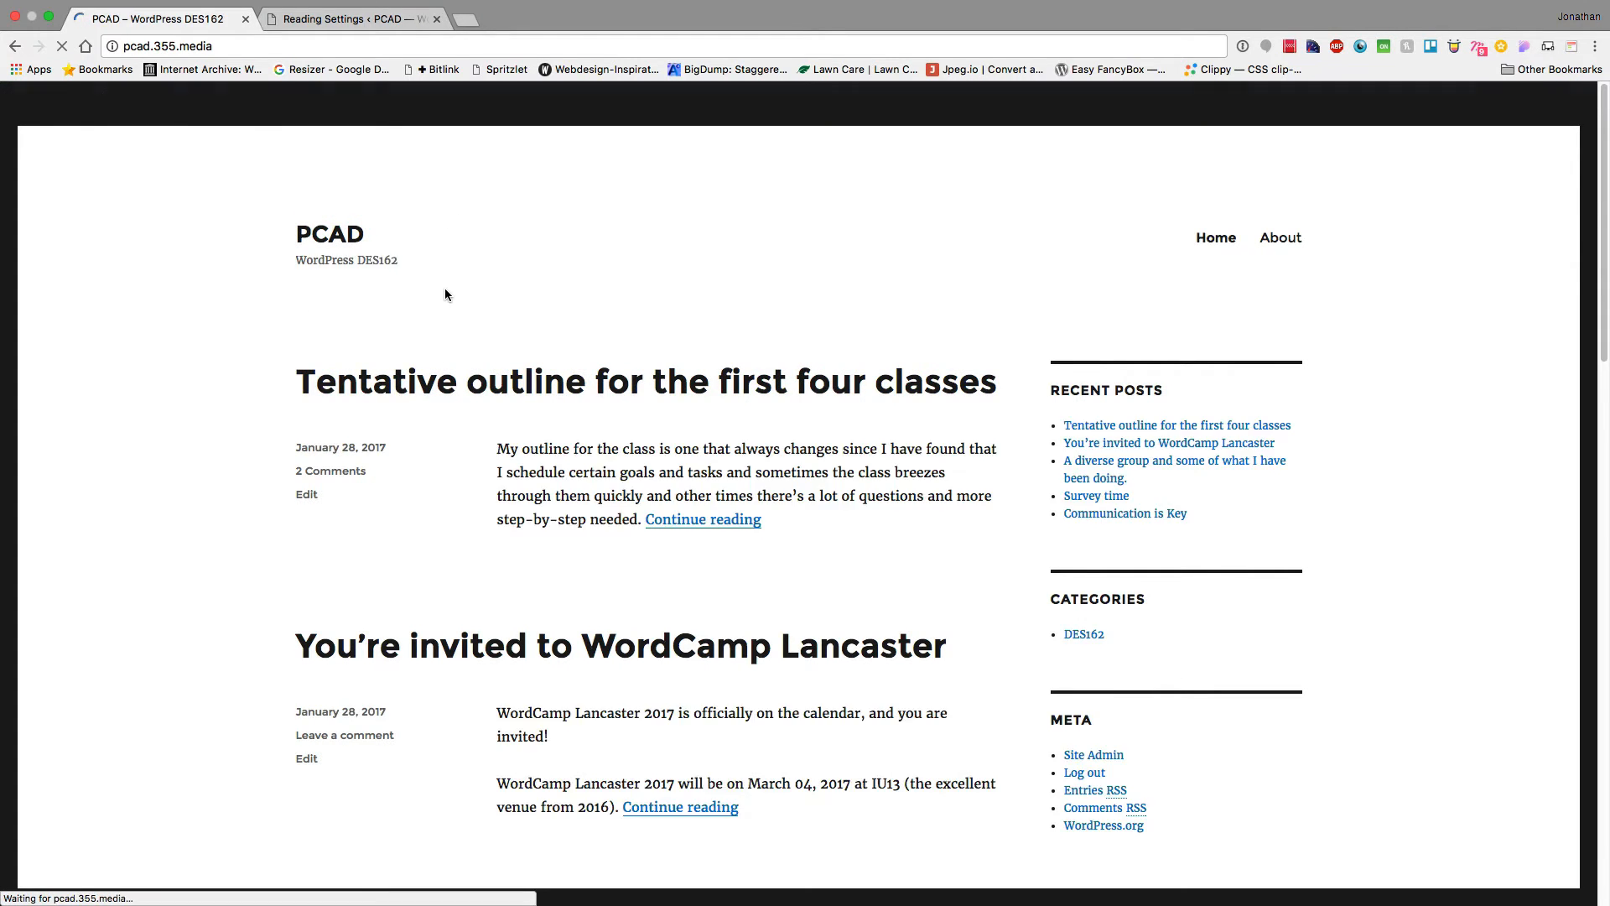
pyautogui.click(338, 19)
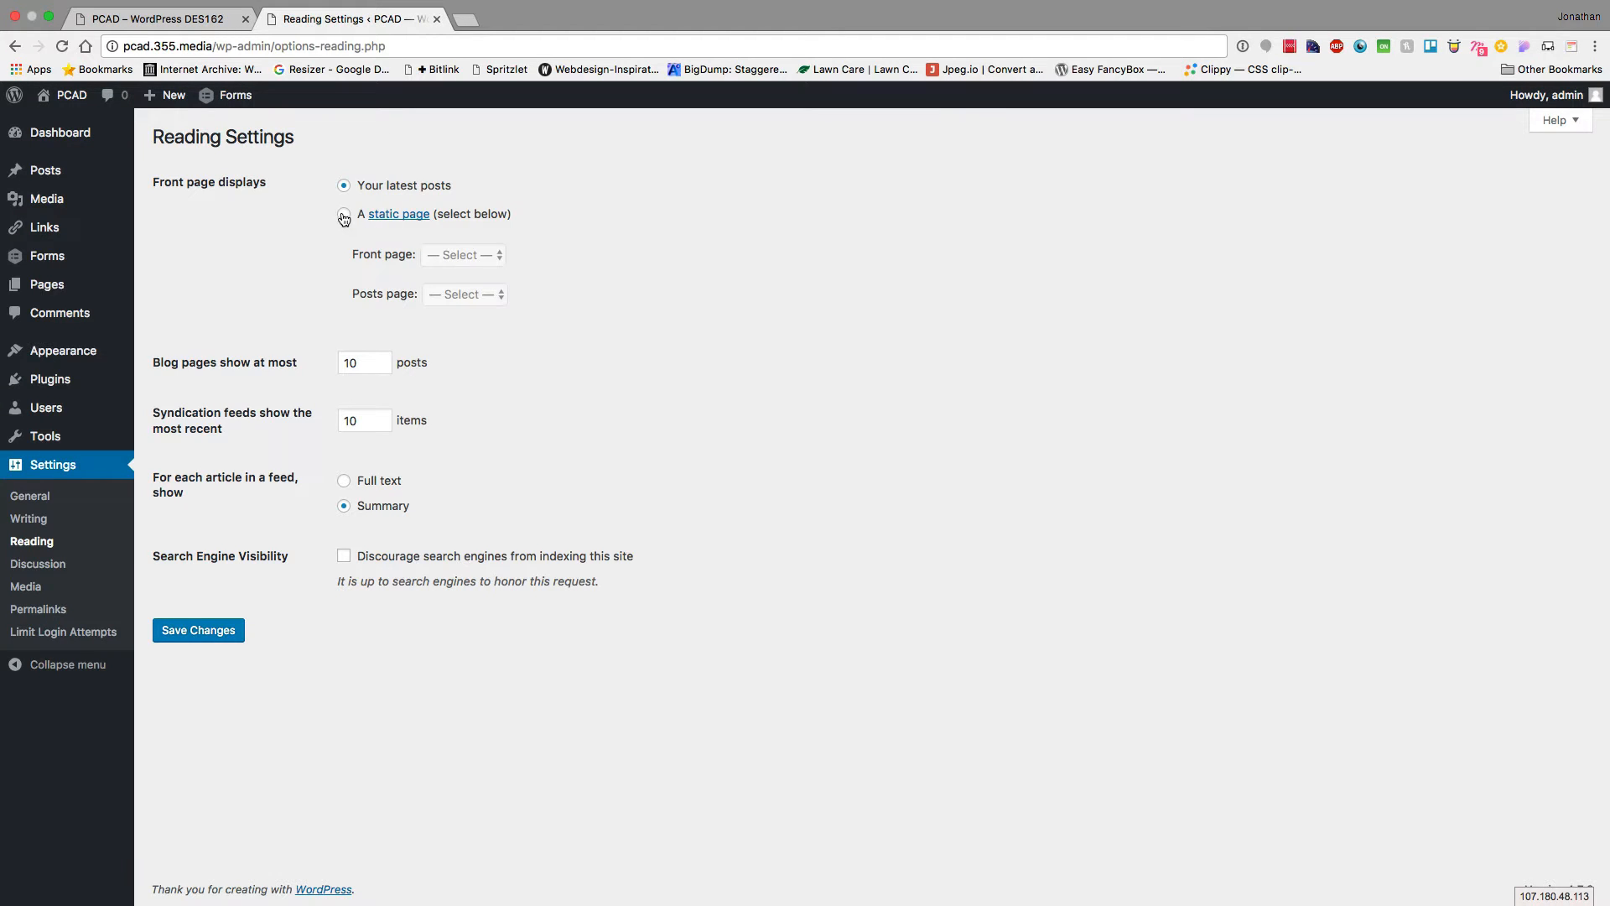
pyautogui.click(439, 250)
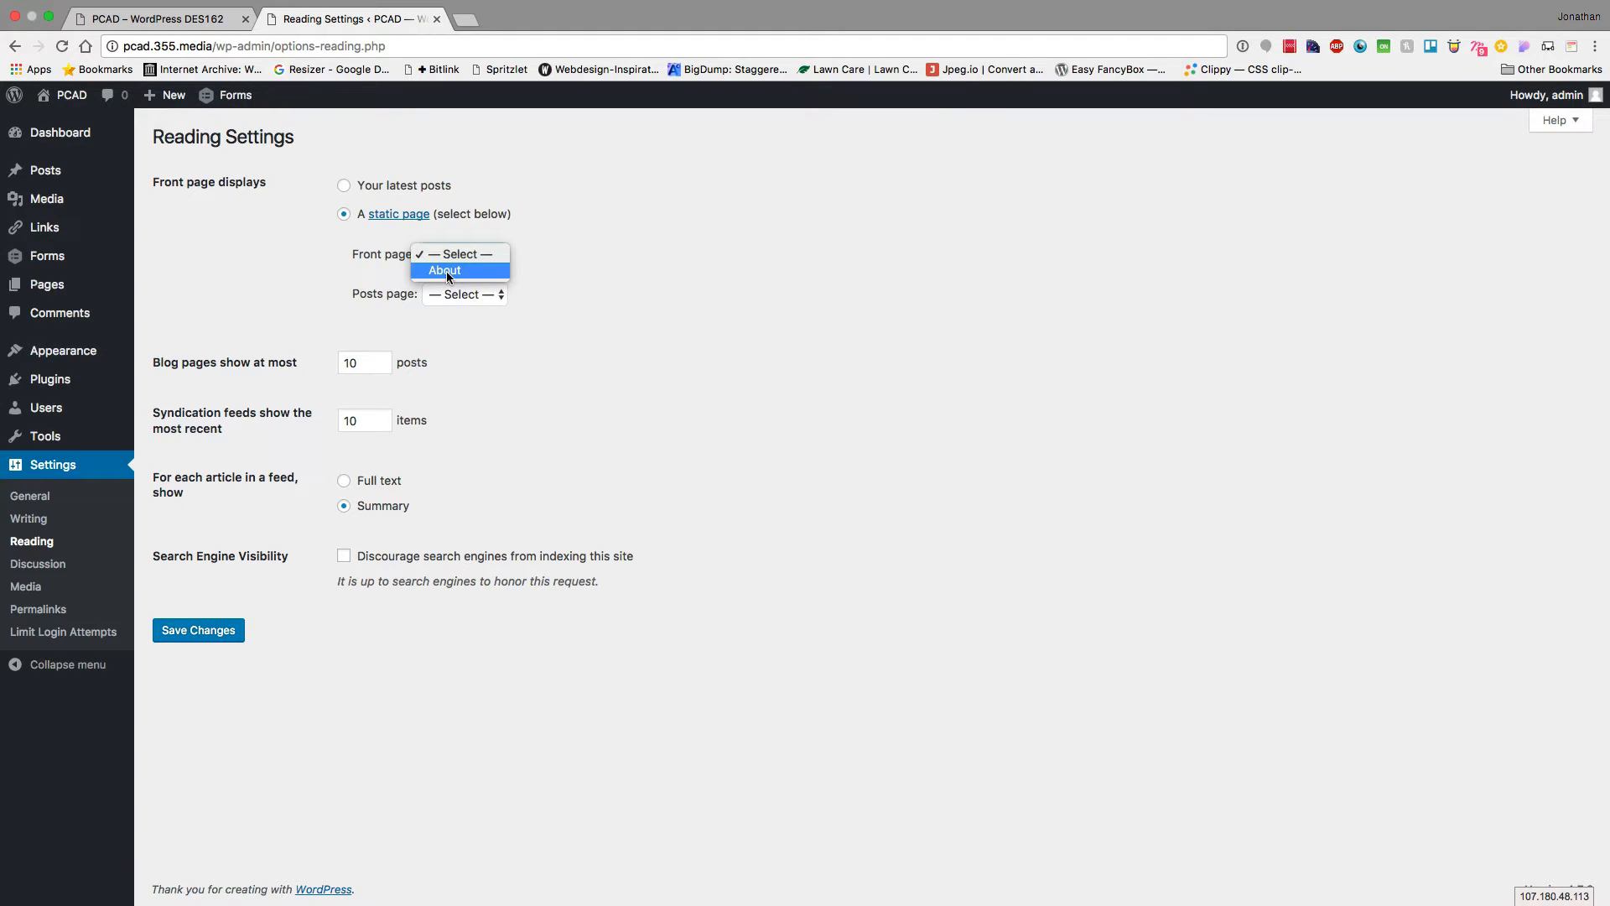
pyautogui.click(447, 270)
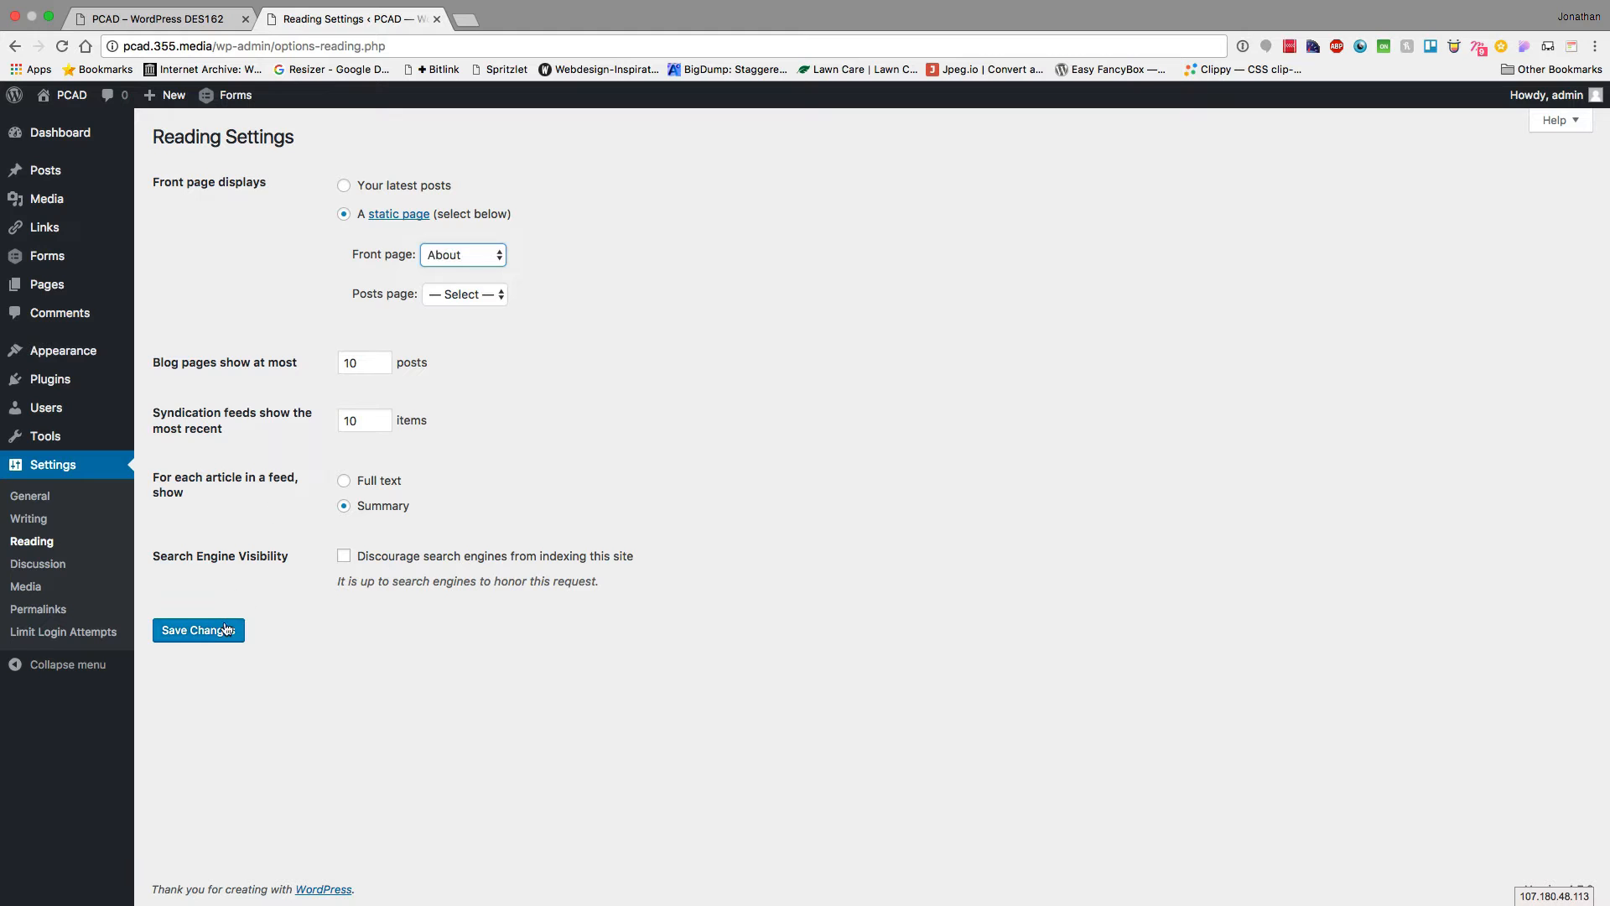
pyautogui.click(188, 633)
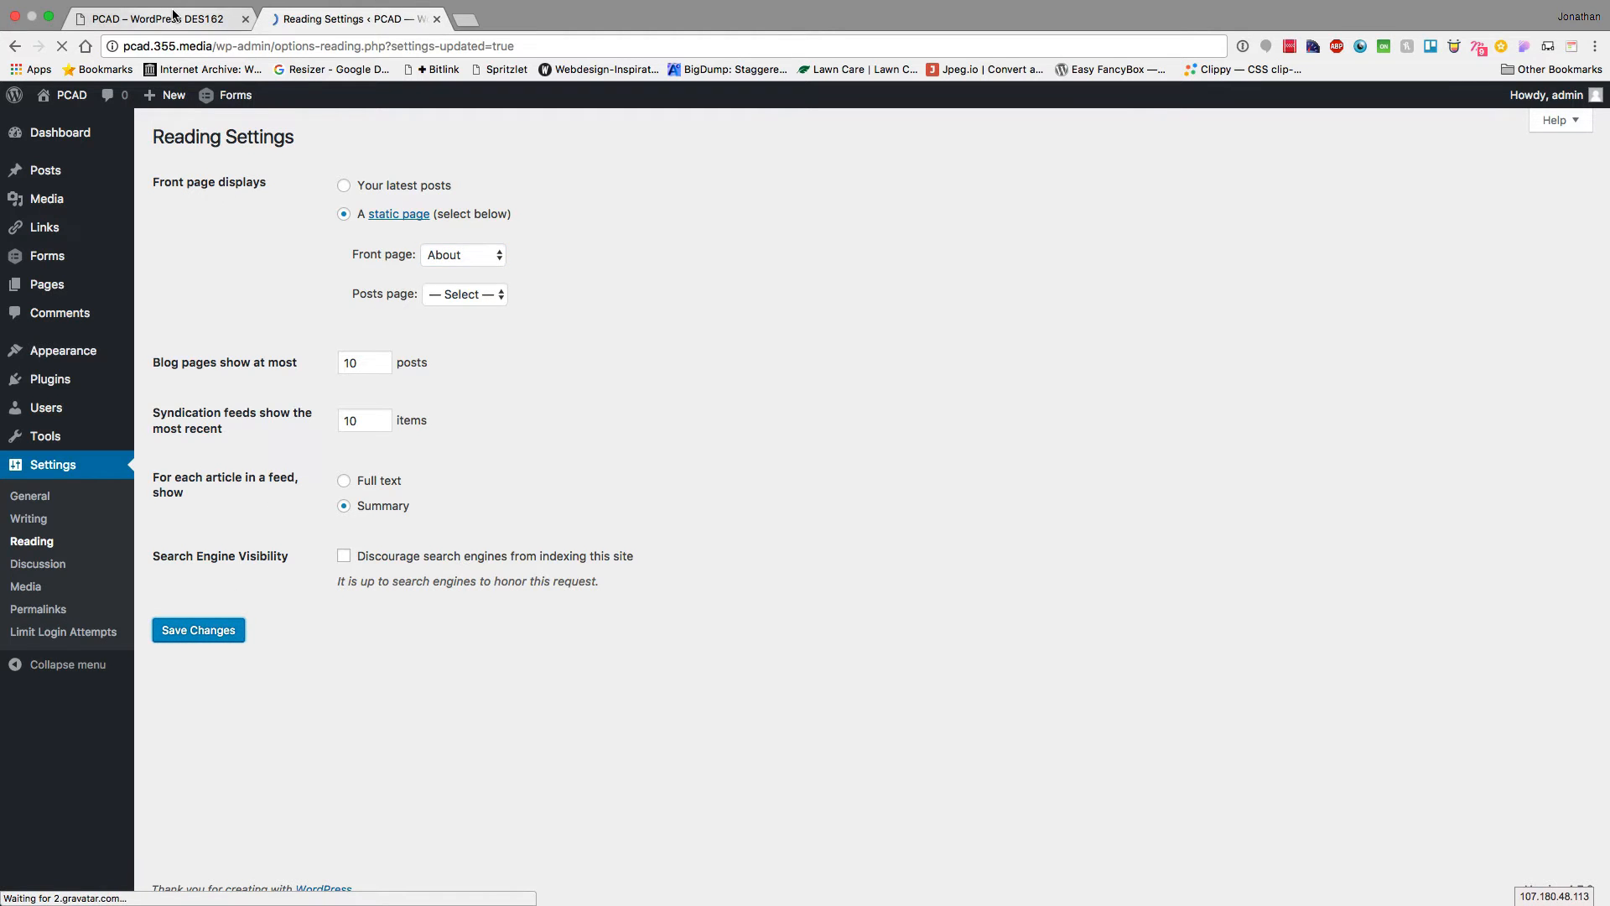
pyautogui.click(174, 15)
pyautogui.press('super+r')
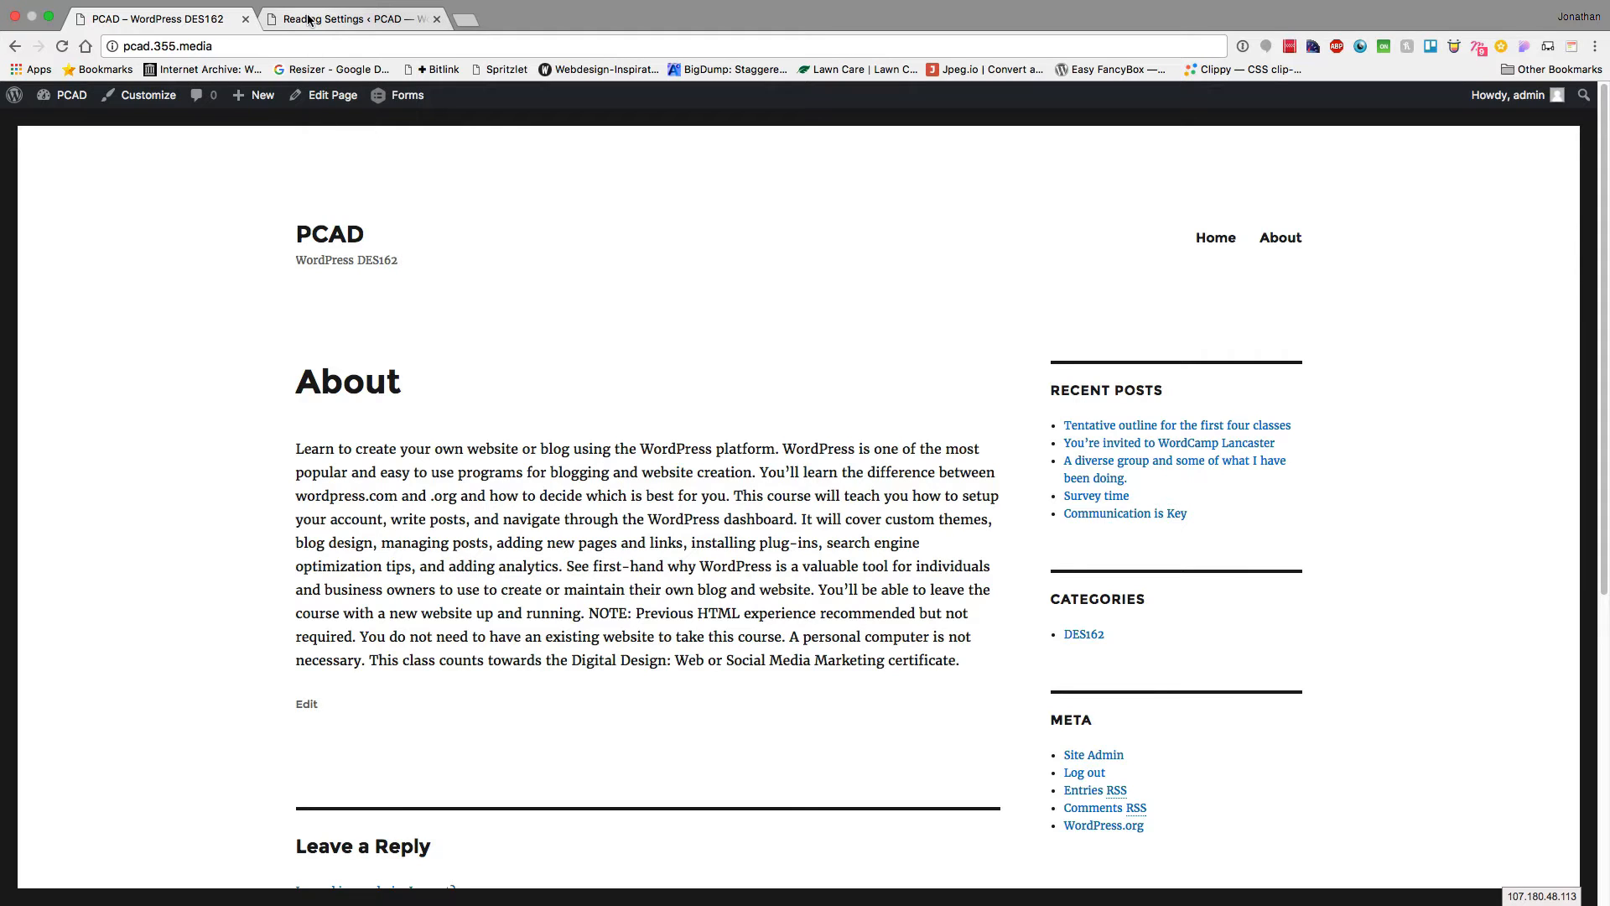
# Switch the front page back to Your latest posts and save
pyautogui.click(309, 20)
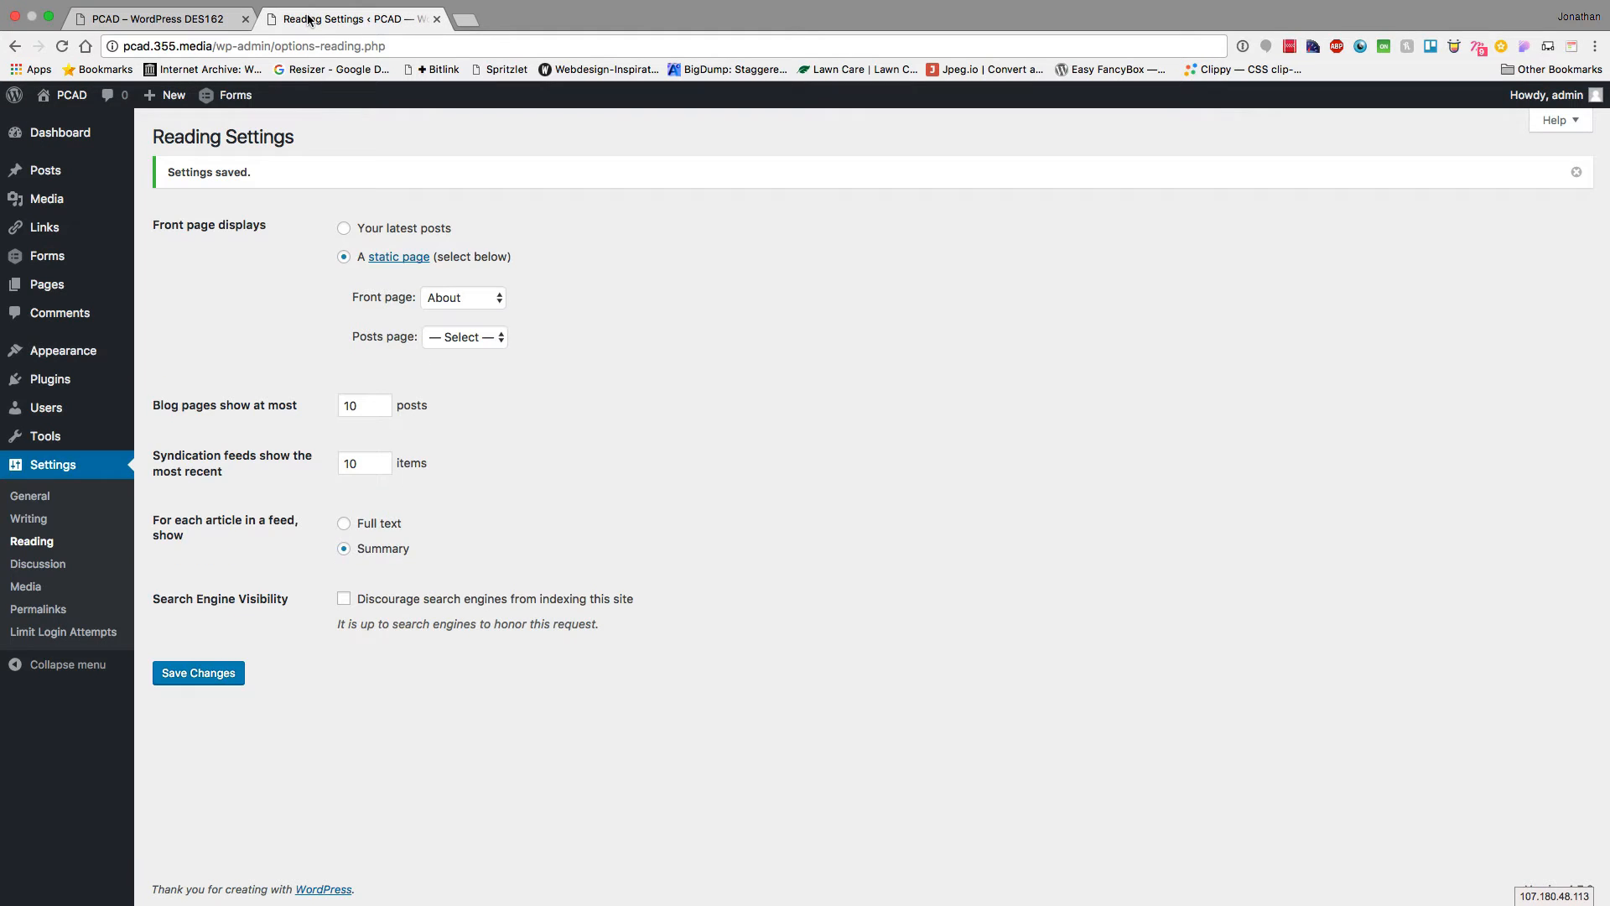
pyautogui.click(345, 226)
pyautogui.click(224, 673)
# Check the live posts list, then set Blog pages show at most to 4 and save
pyautogui.click(153, 18)
pyautogui.press('super+r')
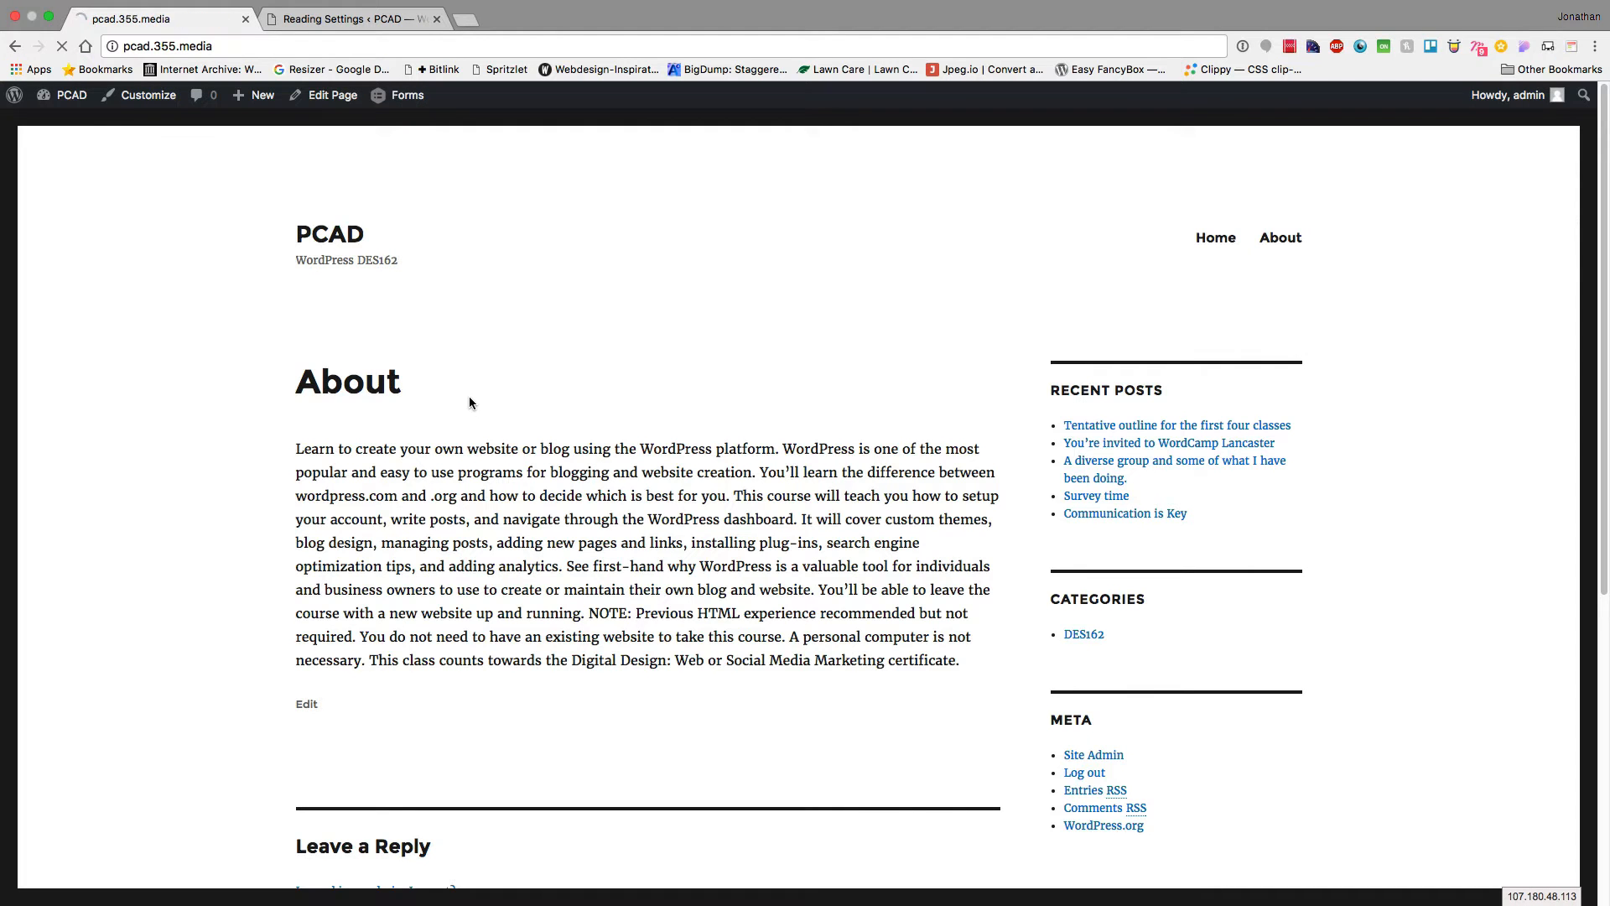
pyautogui.scroll(-20, 656, 487)
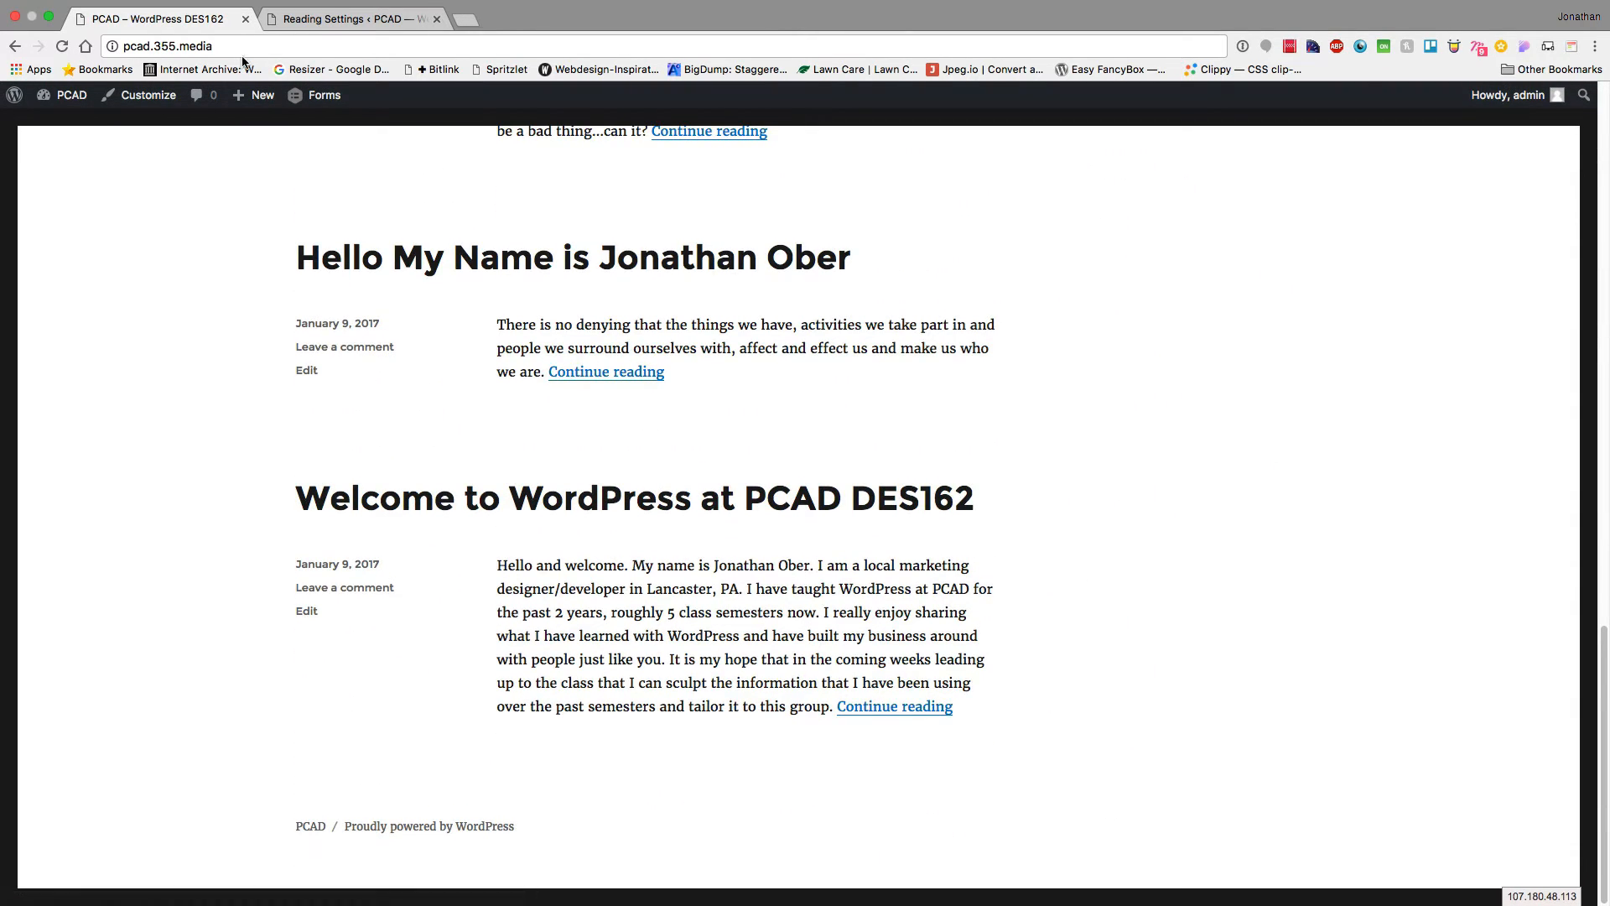
pyautogui.click(352, 19)
pyautogui.doubleClick(379, 406)
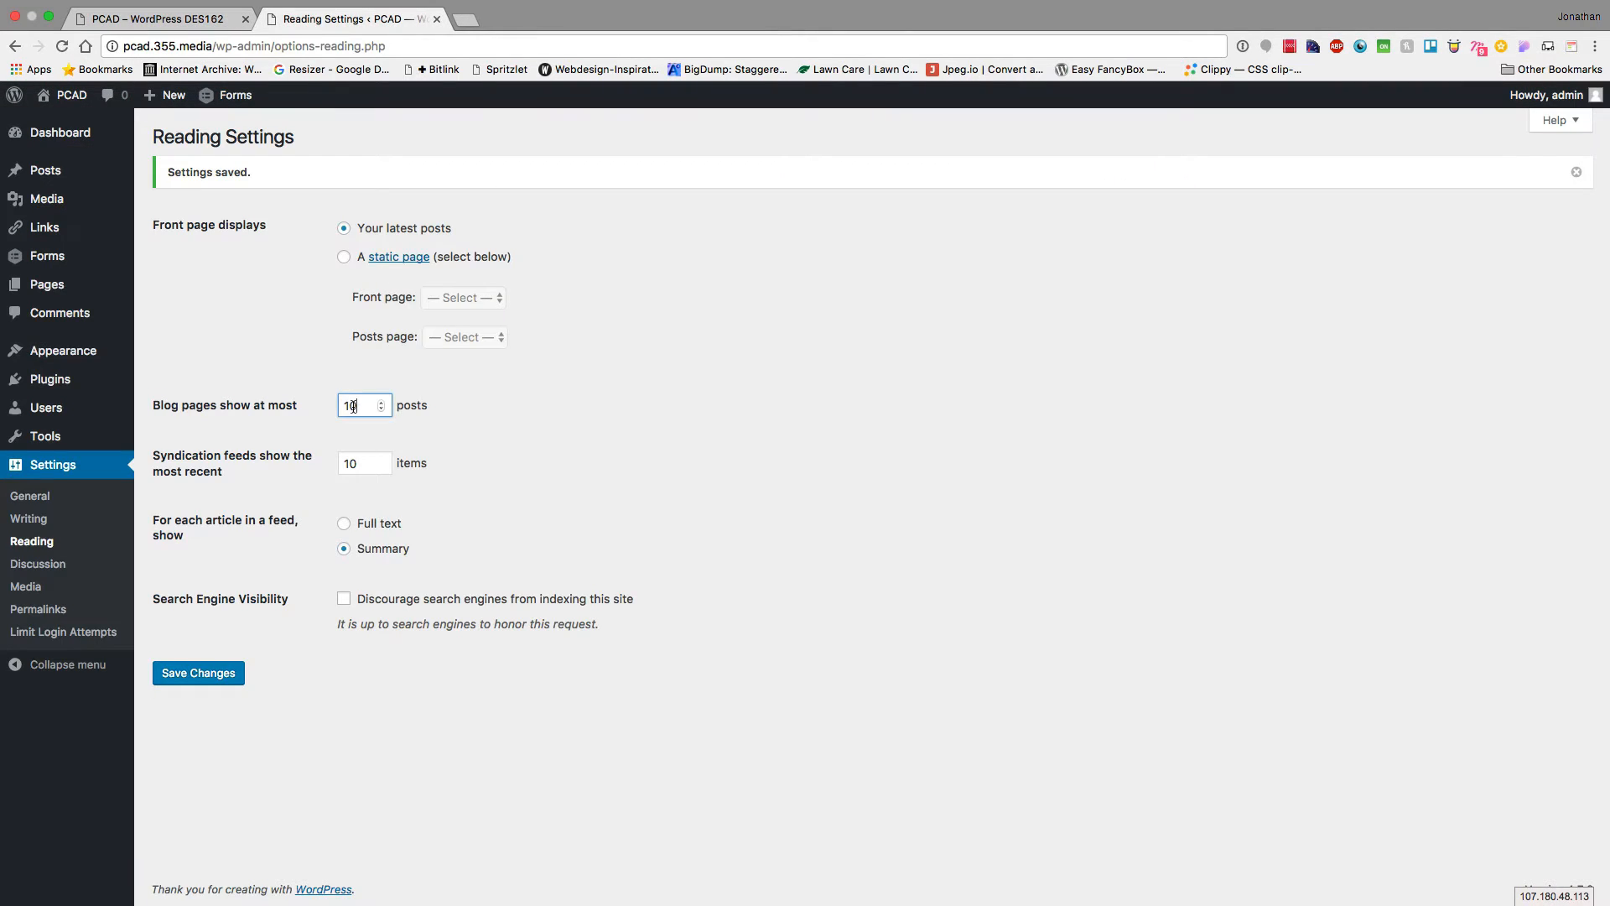
pyautogui.write('4')
pyautogui.click(216, 671)
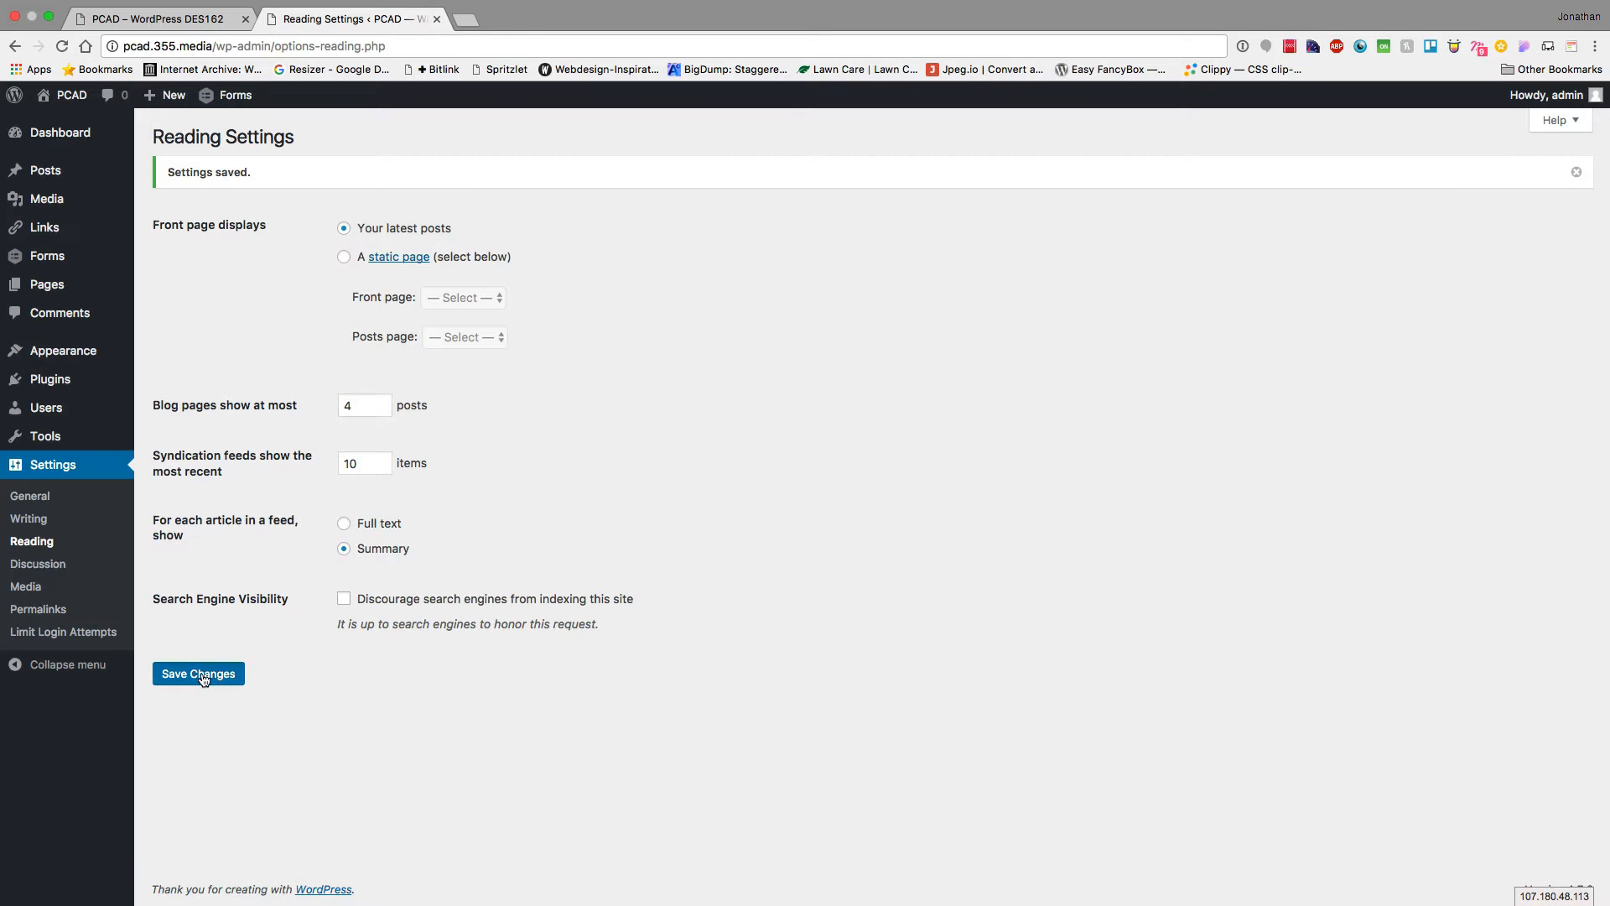
# Reload the live site and browse to page 2 of posts under the 4-post limit
pyautogui.click(159, 18)
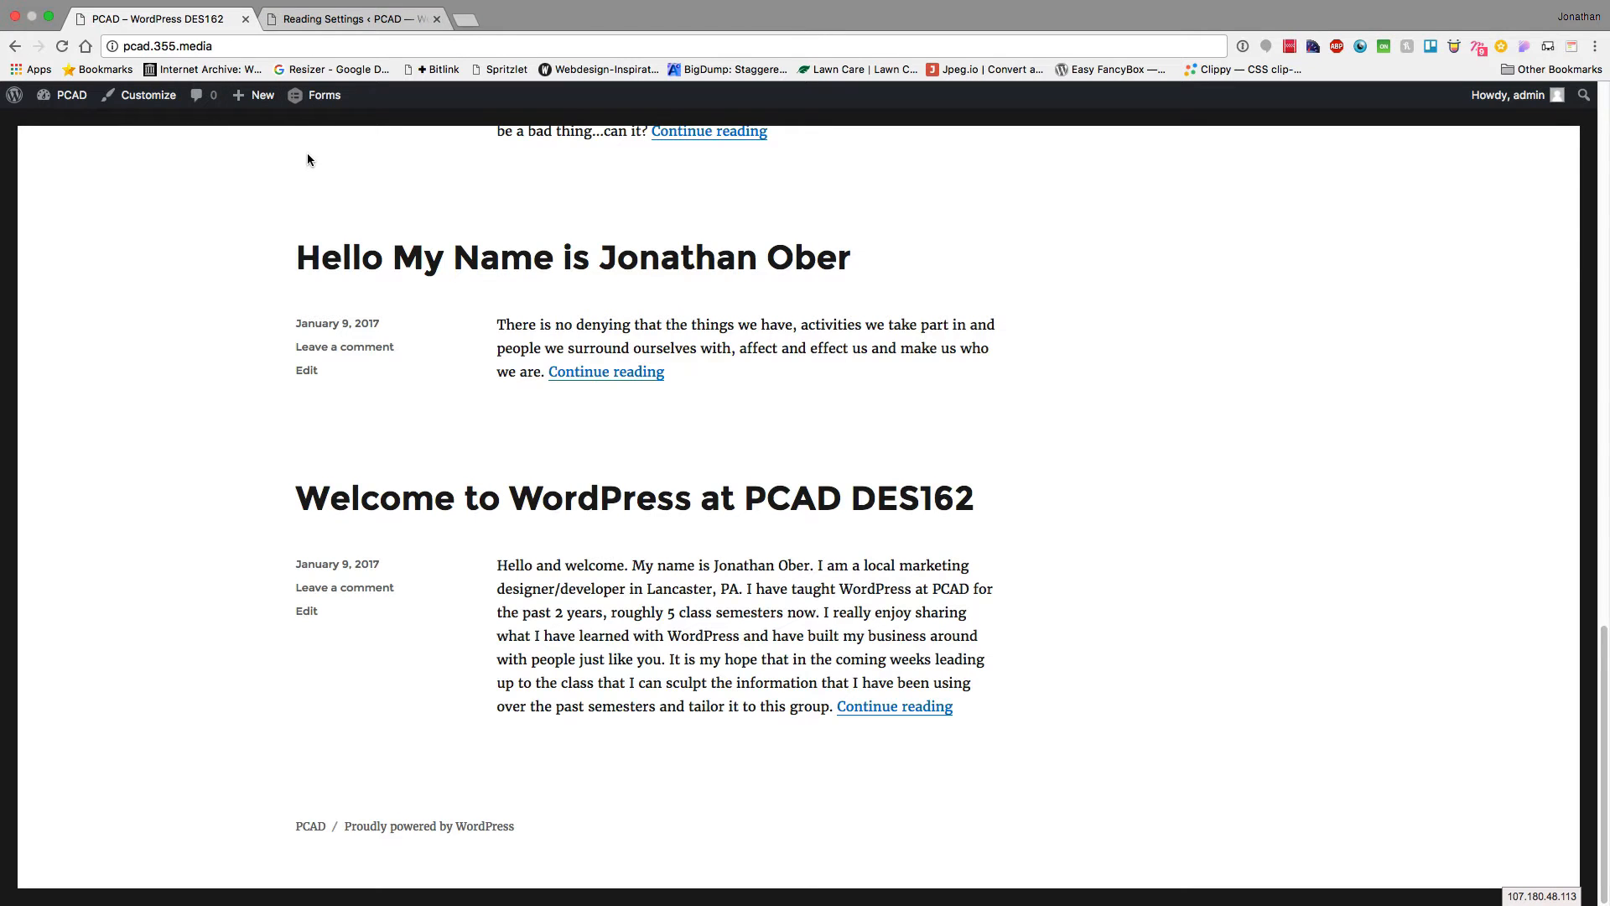
pyautogui.press('super+r')
pyautogui.scroll(-10, 694, 356)
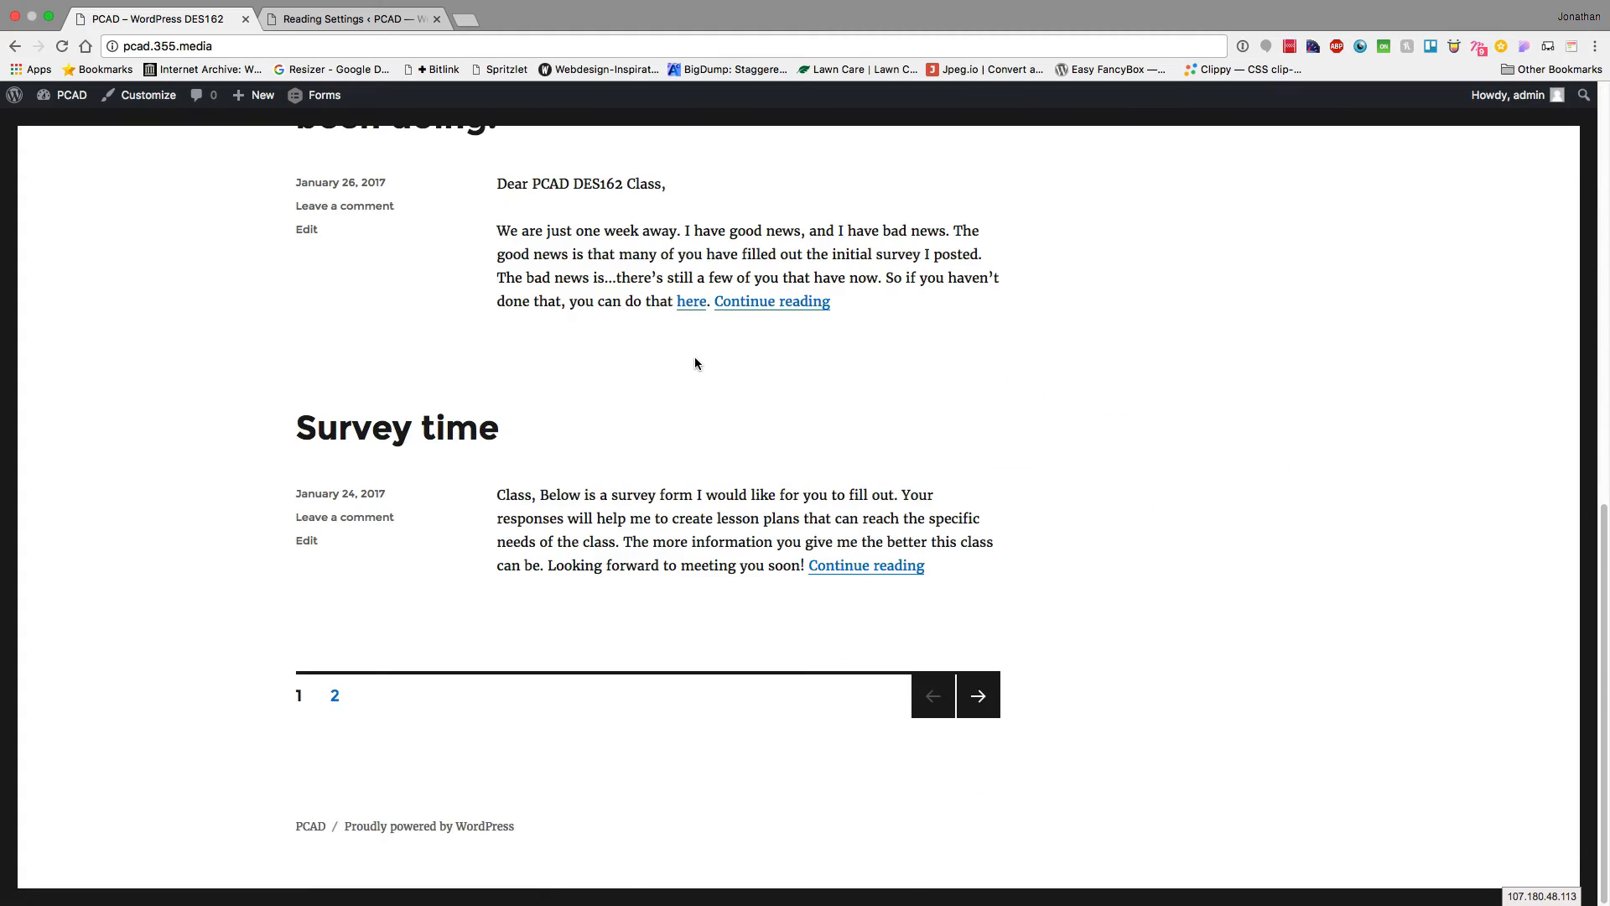
pyautogui.scroll(10, 695, 358)
pyautogui.scroll(-2, 696, 357)
pyautogui.scroll(-9, 694, 359)
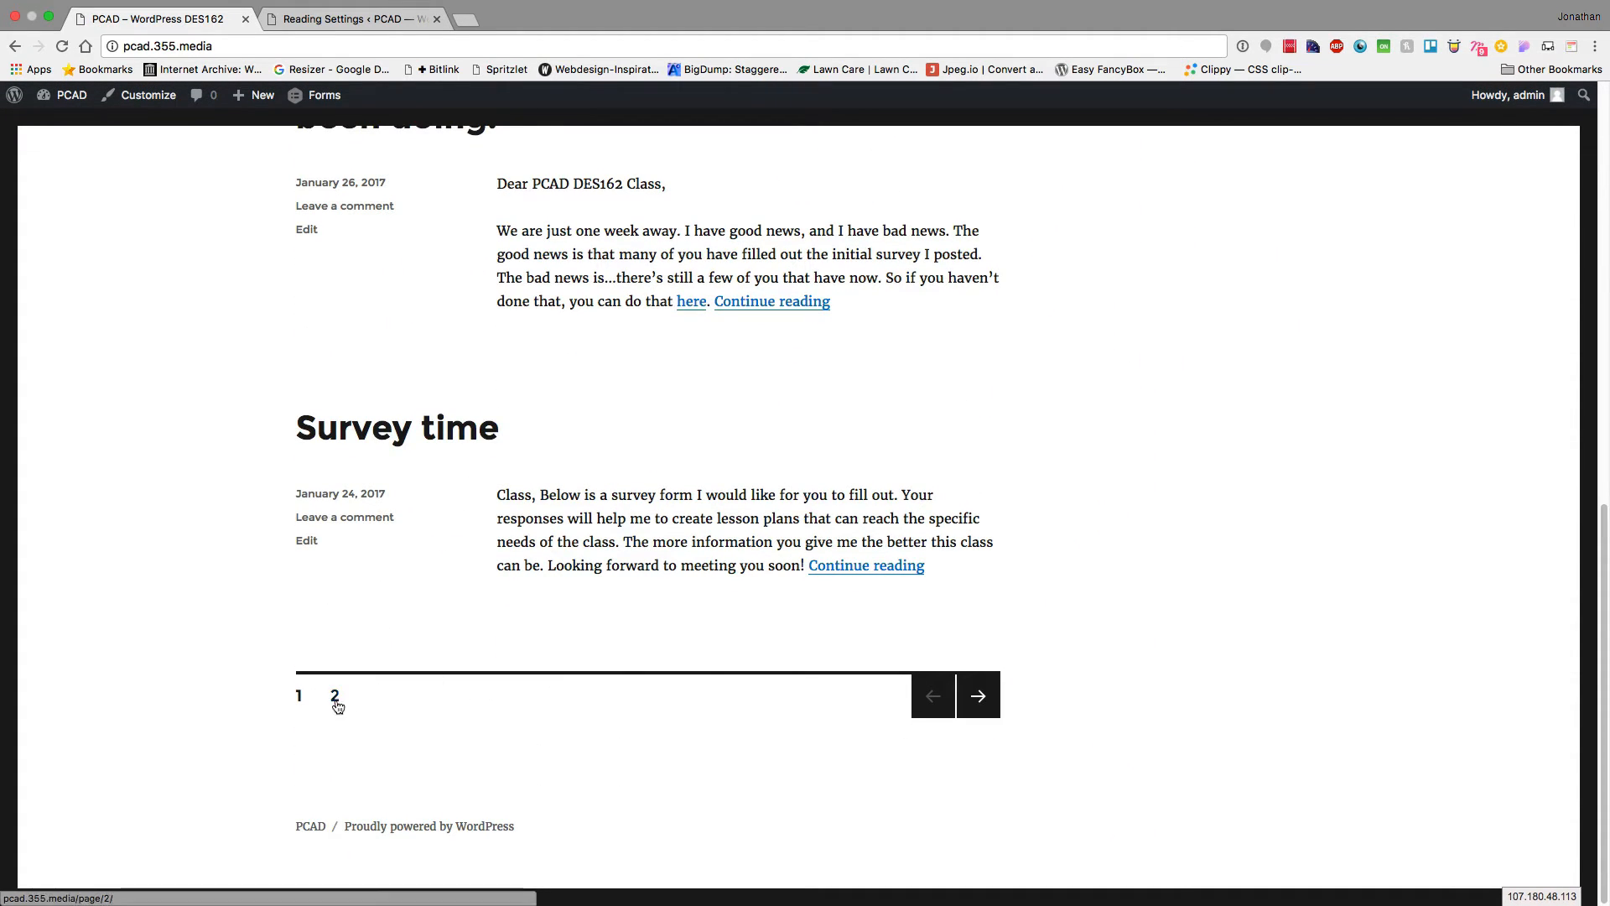
pyautogui.click(981, 704)
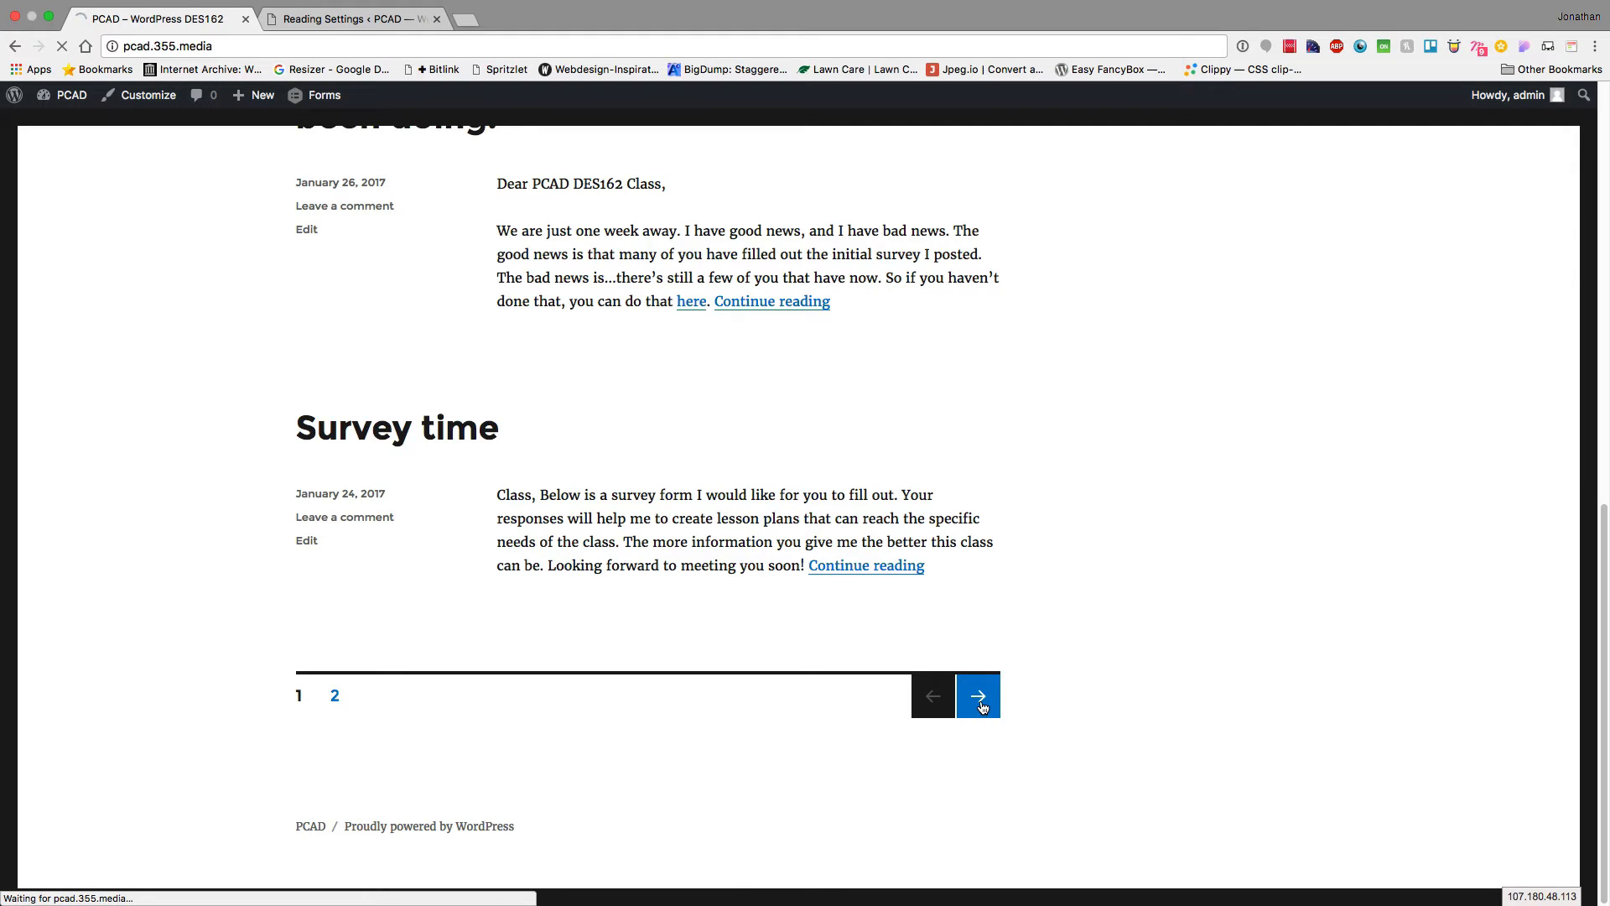
pyautogui.scroll(-10, 767, 546)
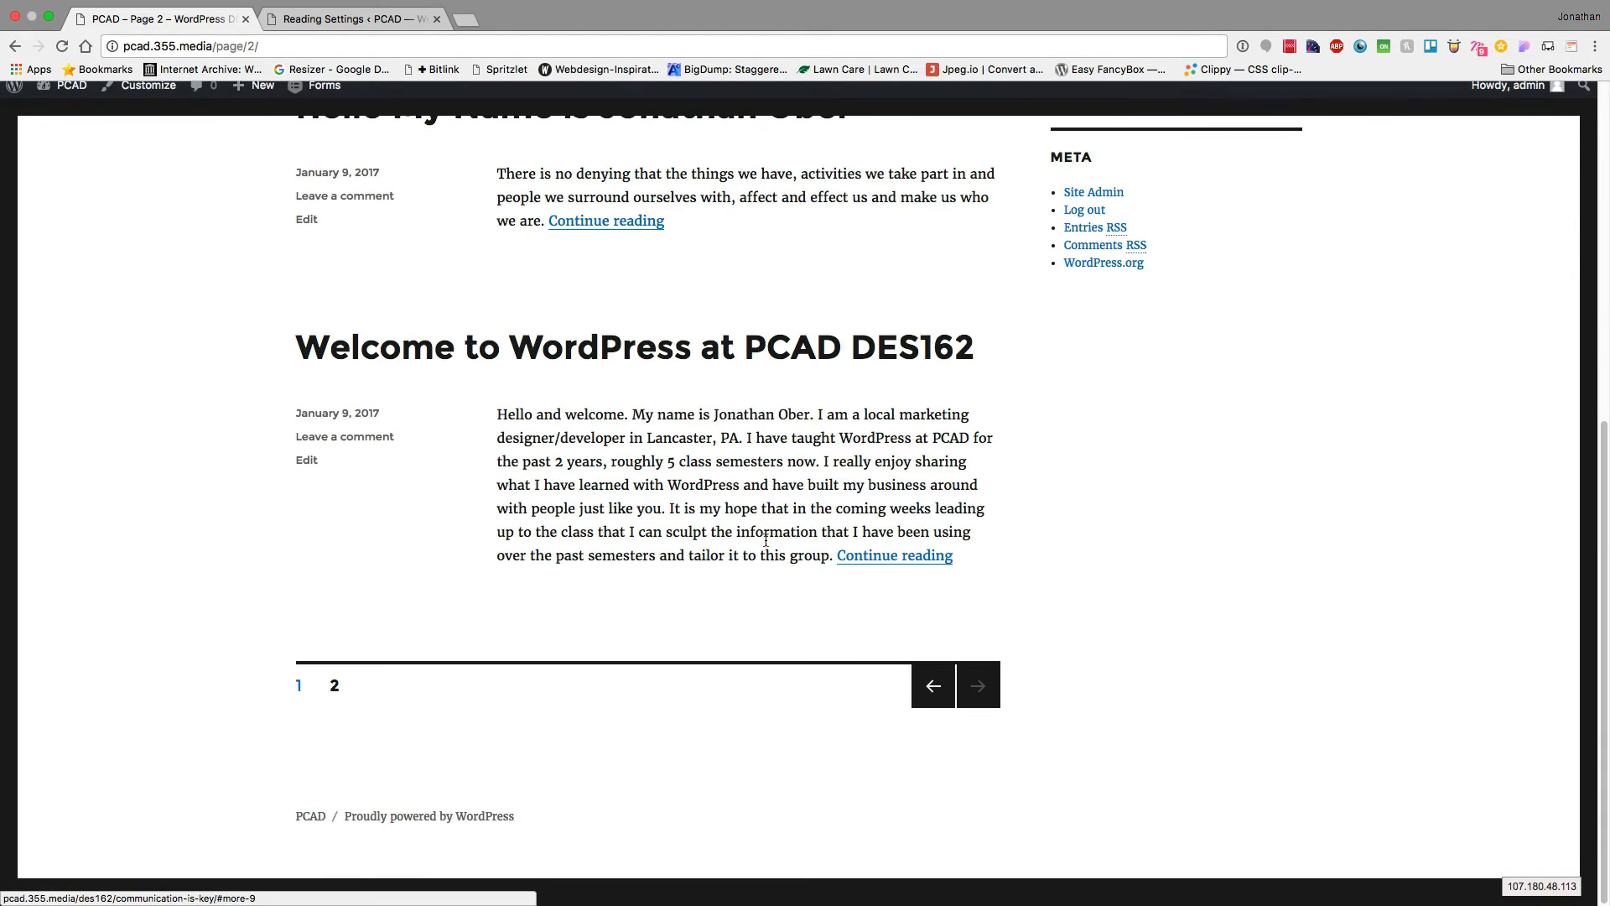
# Restore the posts-per-page limit to 10, save, and return to the blog's page 2
pyautogui.click(369, 18)
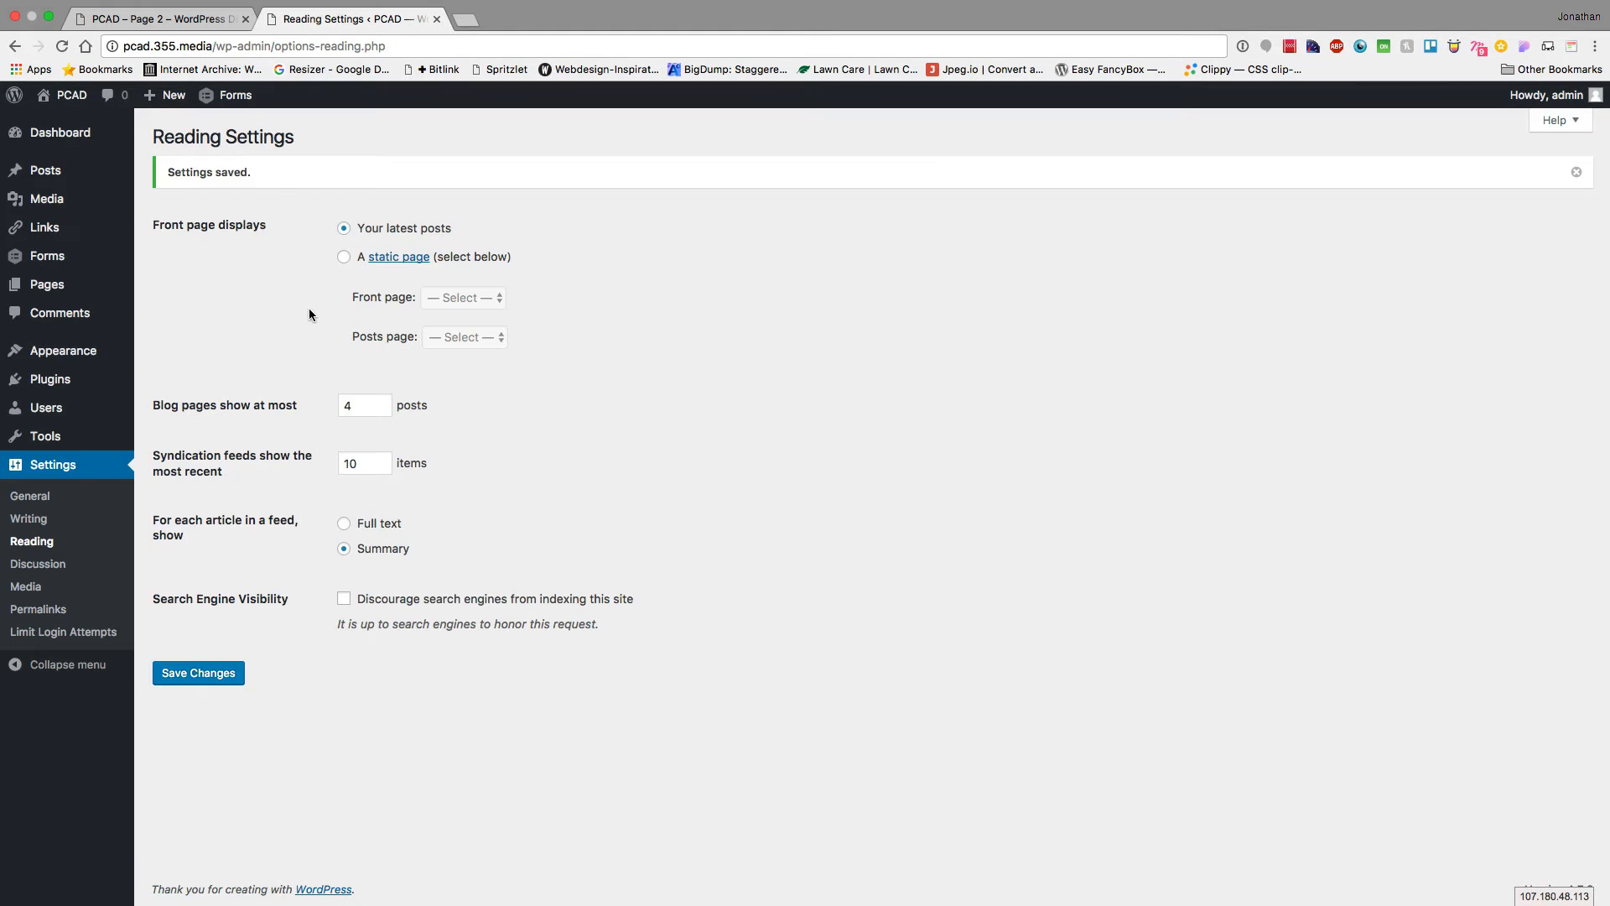
pyautogui.doubleClick(360, 406)
pyautogui.write('10')
pyautogui.click(203, 676)
pyautogui.click(178, 17)
# Reload blog page 2 with the 10-post limit and go to the PCAD homepage
pyautogui.press('super+r')
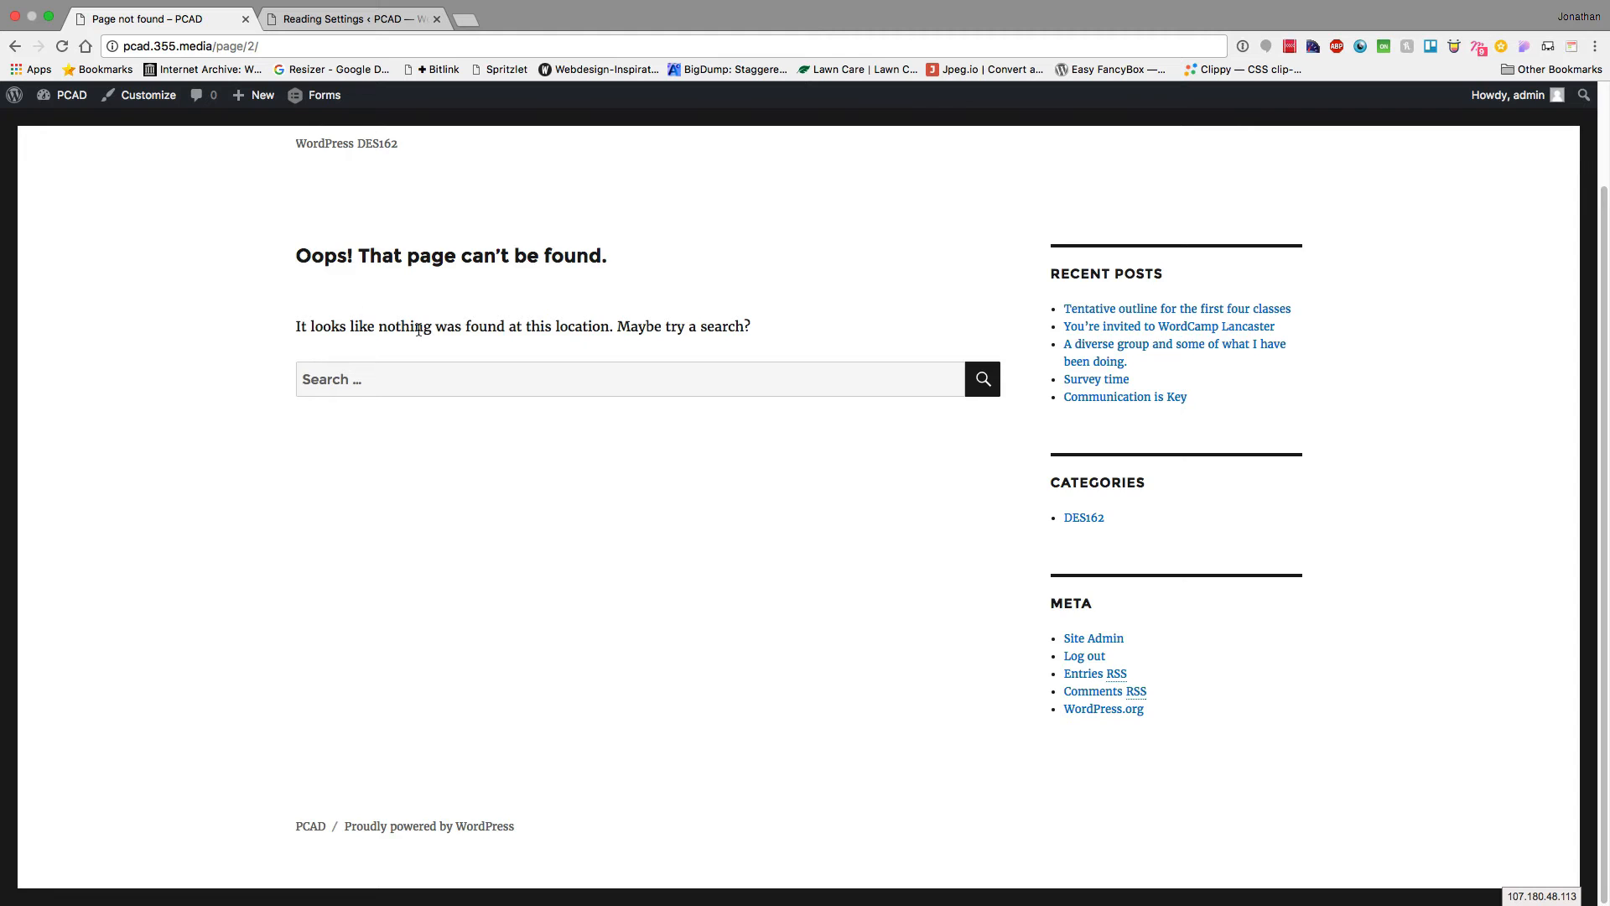
pyautogui.scroll(3, 418, 328)
pyautogui.click(348, 235)
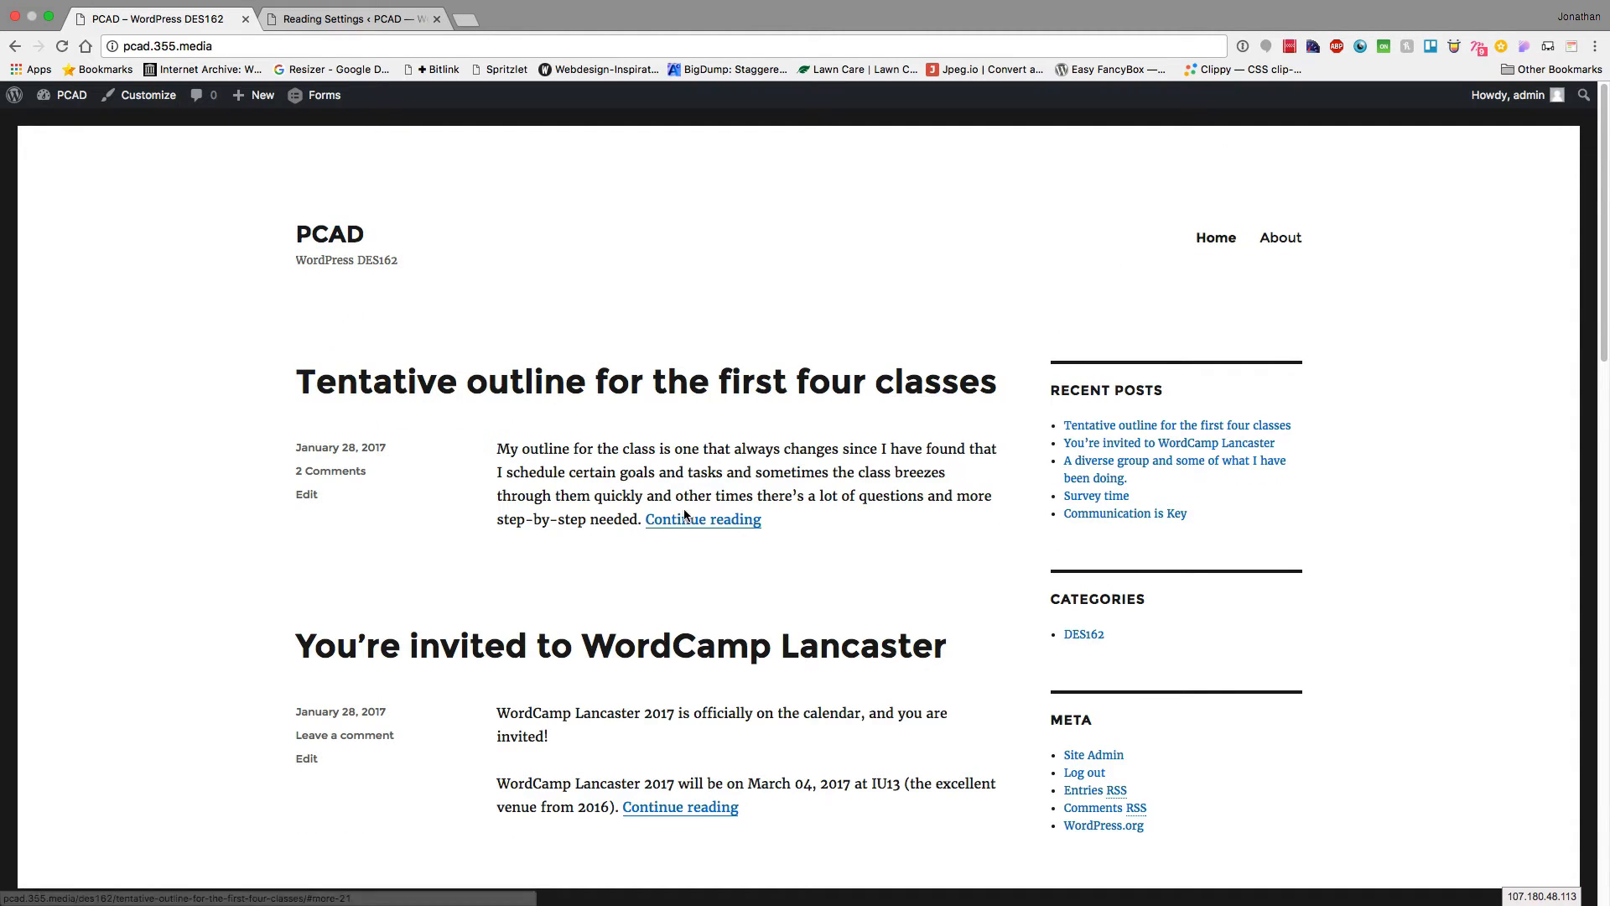
# Set feed articles to show Full text, save, and reload the live homepage
pyautogui.click(401, 20)
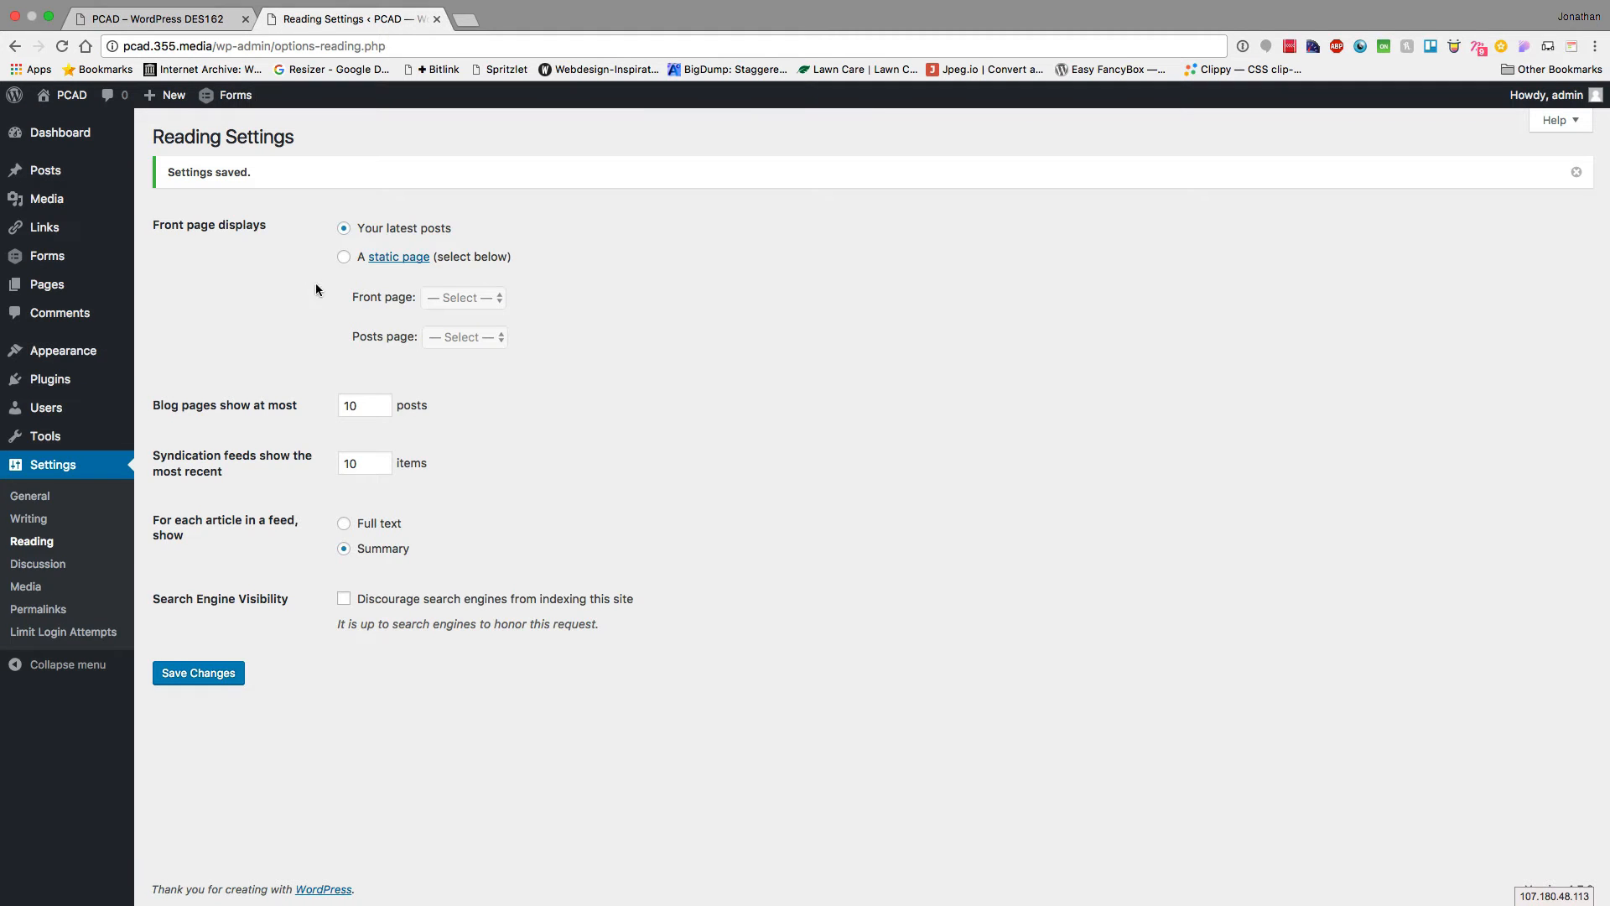
pyautogui.click(351, 523)
pyautogui.click(187, 678)
pyautogui.click(150, 21)
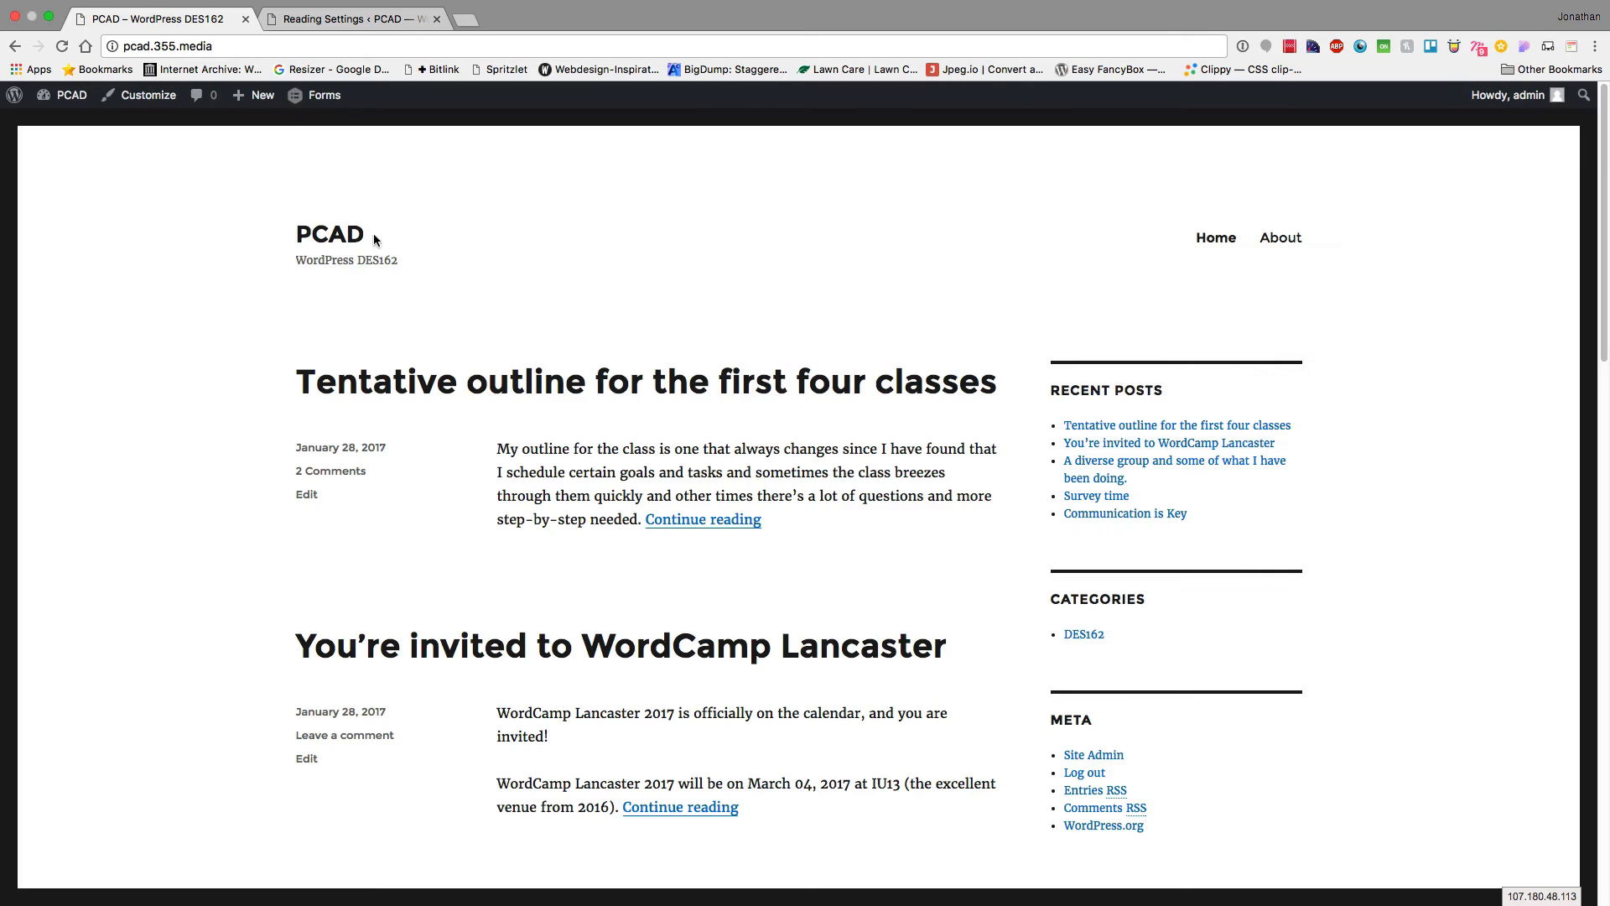
pyautogui.press('super+r')
pyautogui.scroll(-6, 457, 446)
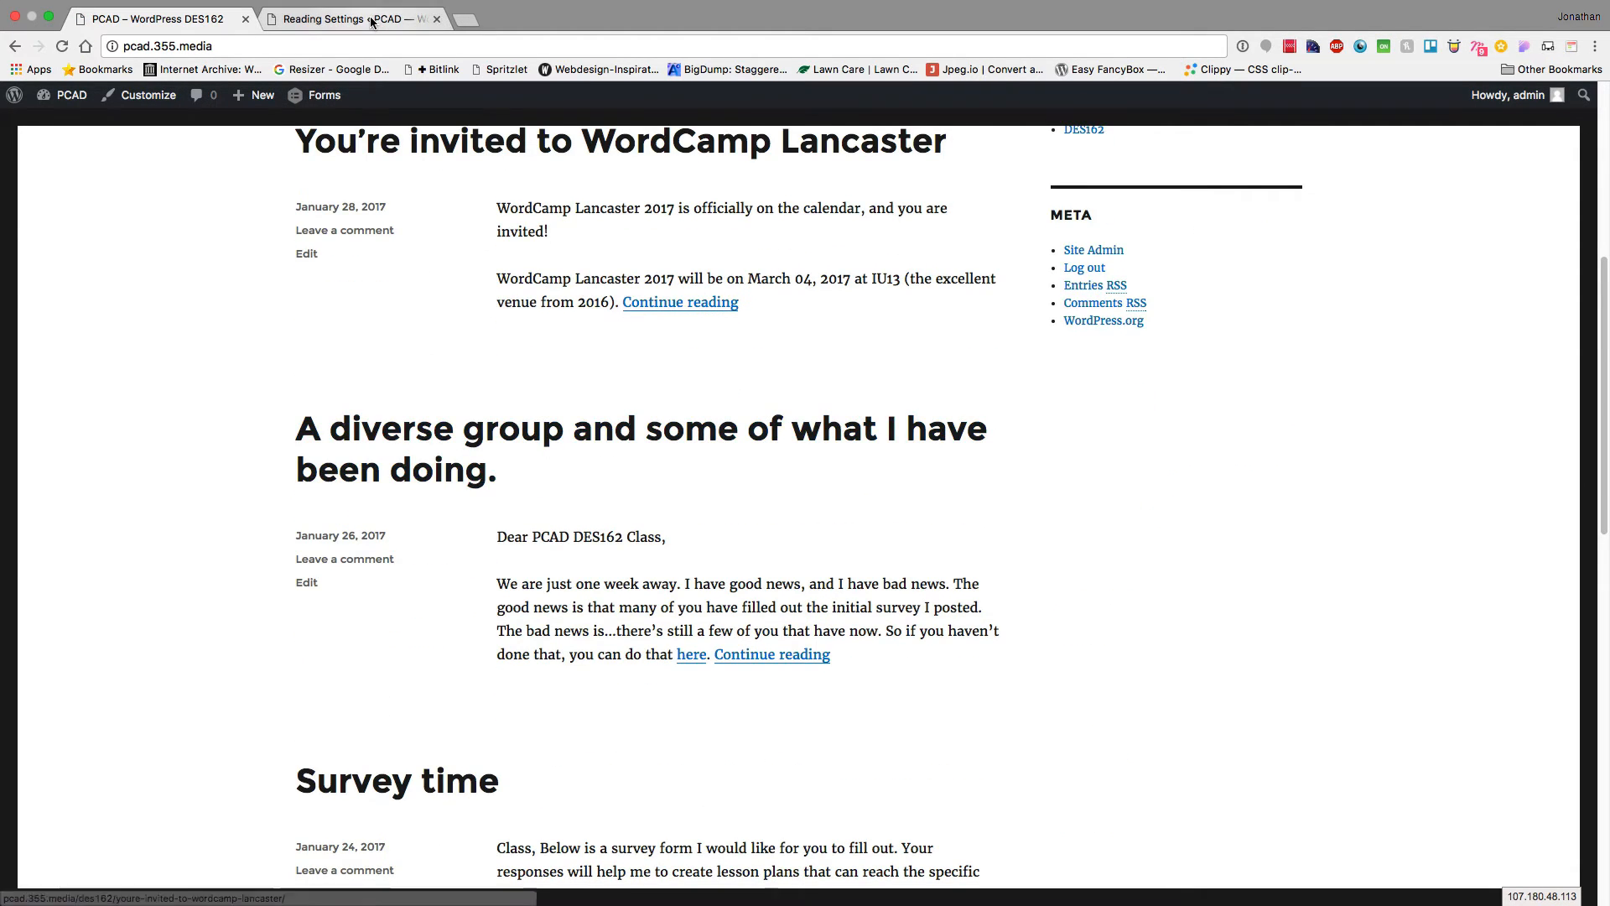
# Set feed articles back to Summary, save, and go to Discussion settings
pyautogui.hotkey('ctrl', 'Tab')
pyautogui.click(363, 550)
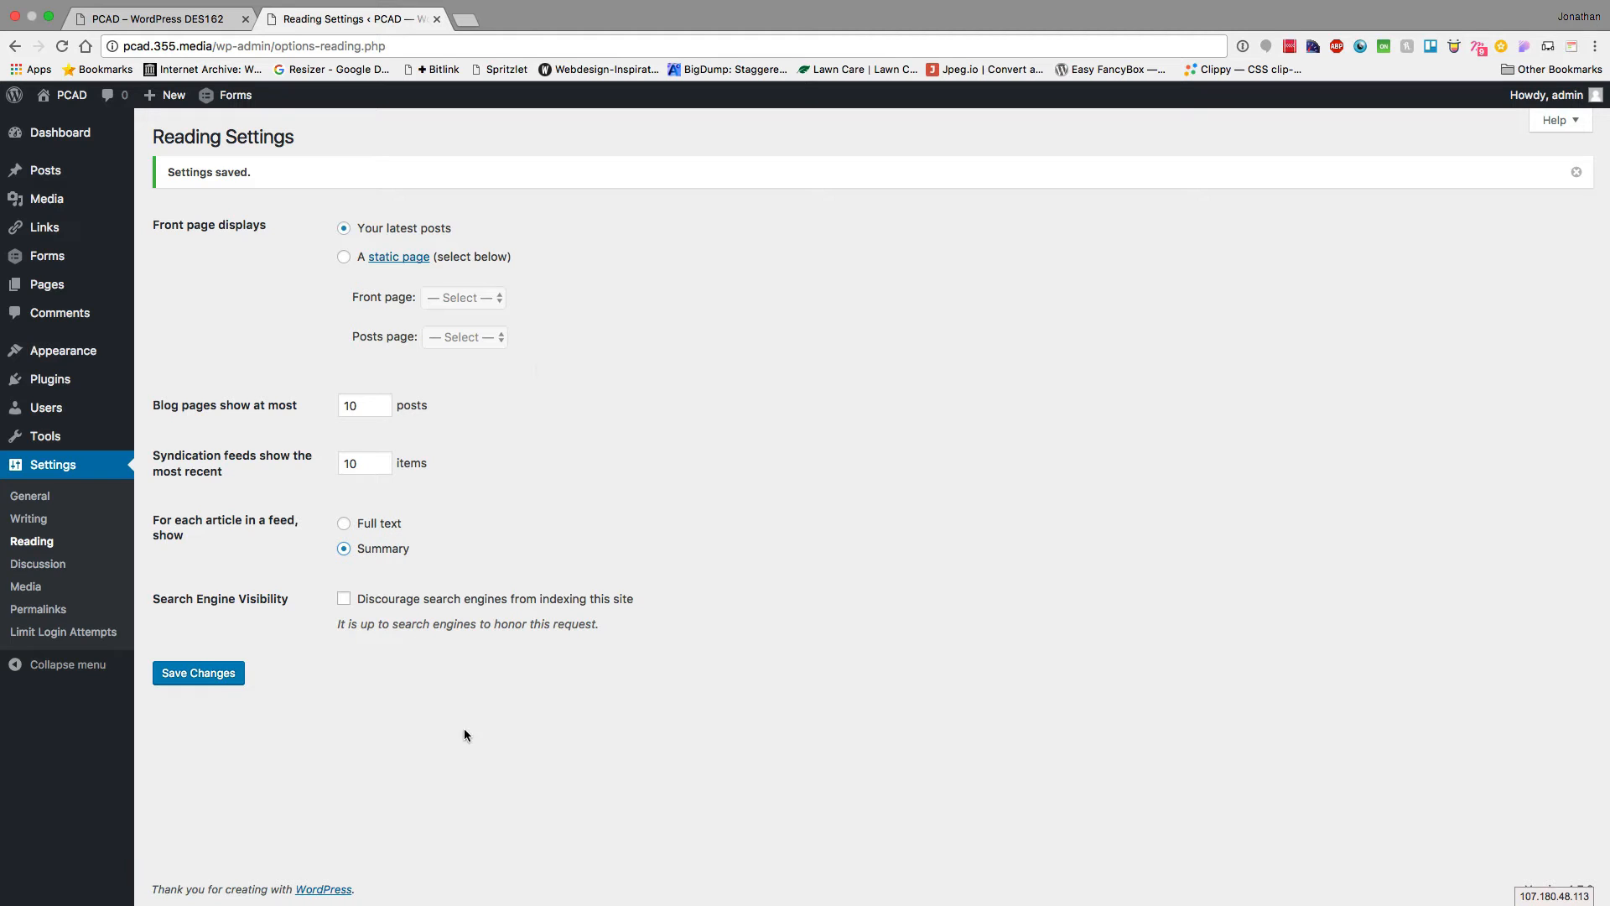
pyautogui.click(212, 681)
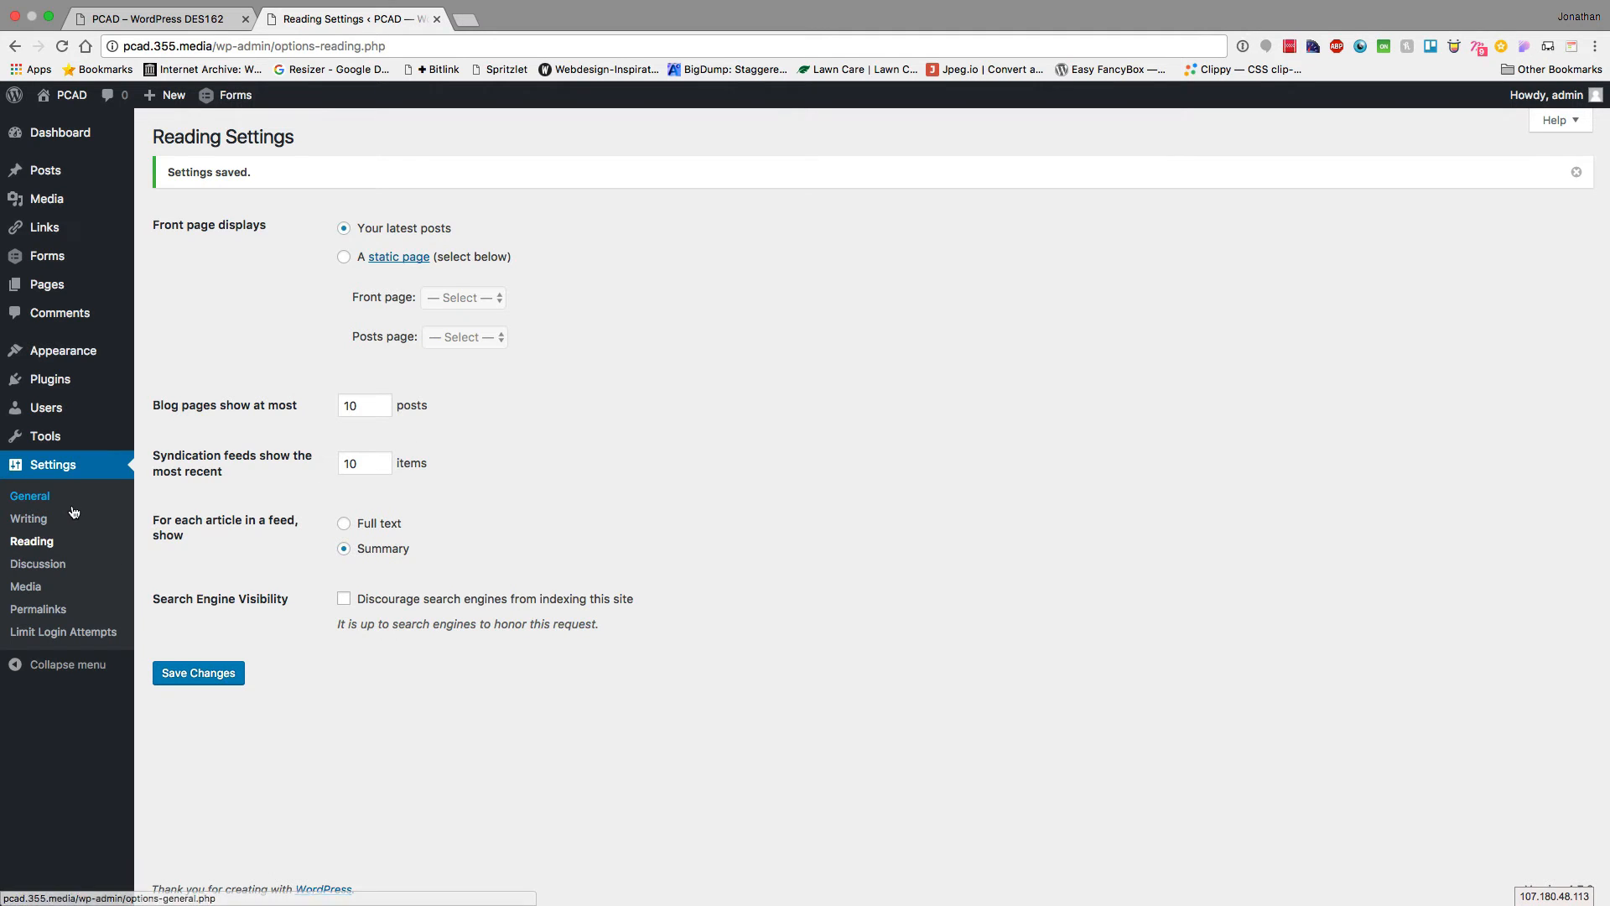
pyautogui.click(57, 570)
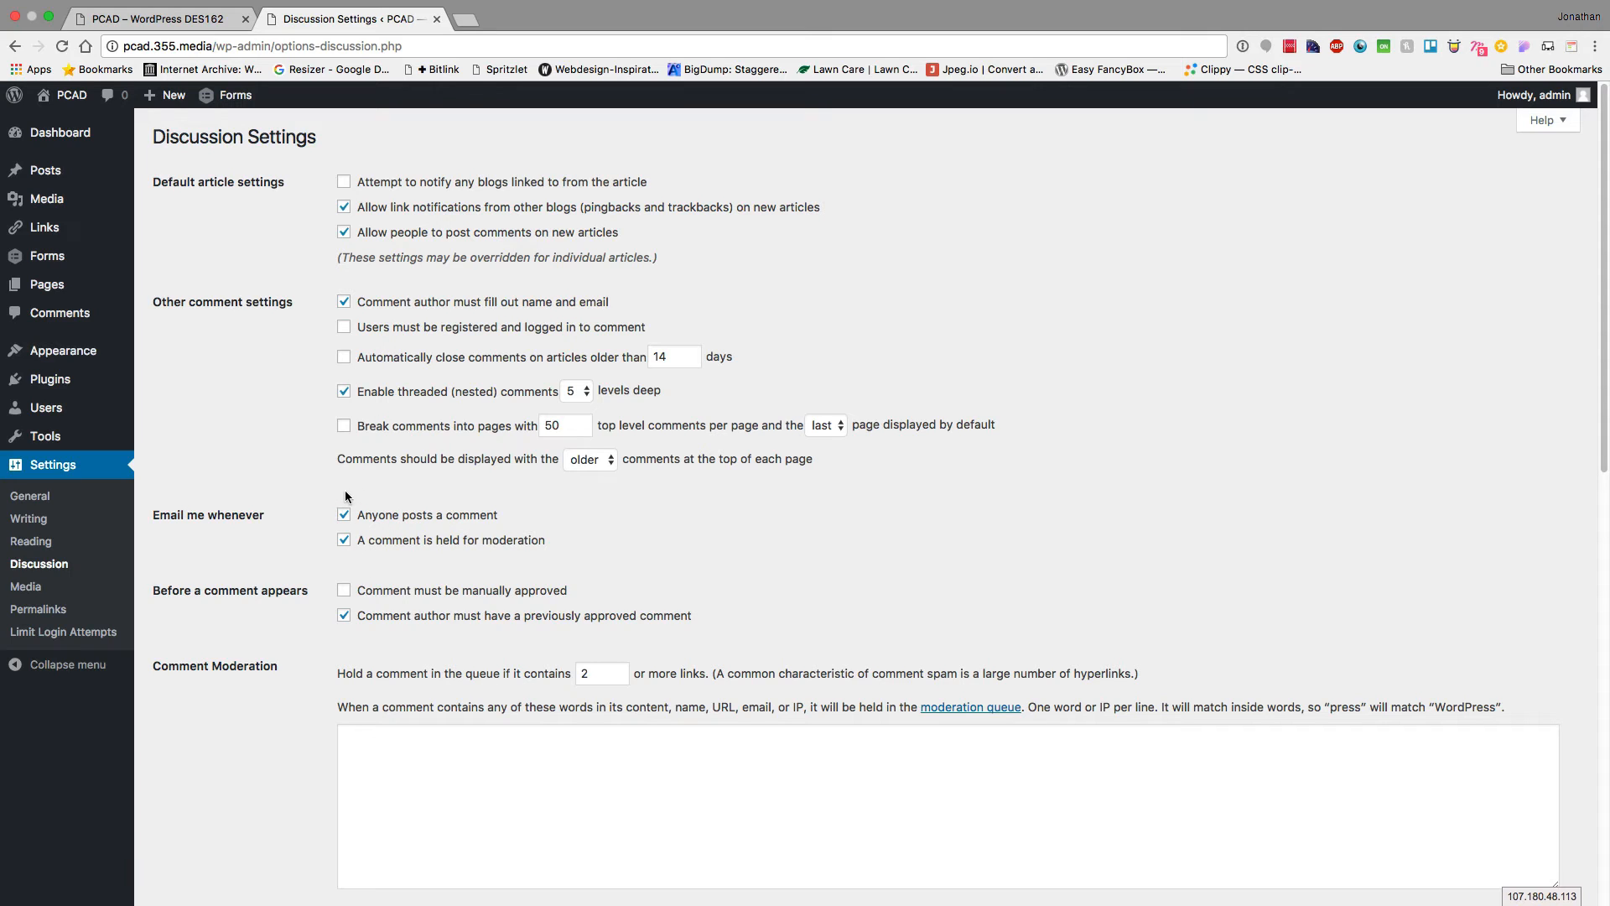
# Review the moderation, blacklist and avatar options, then open Comments in a background tab
pyautogui.scroll(-5, 342, 501)
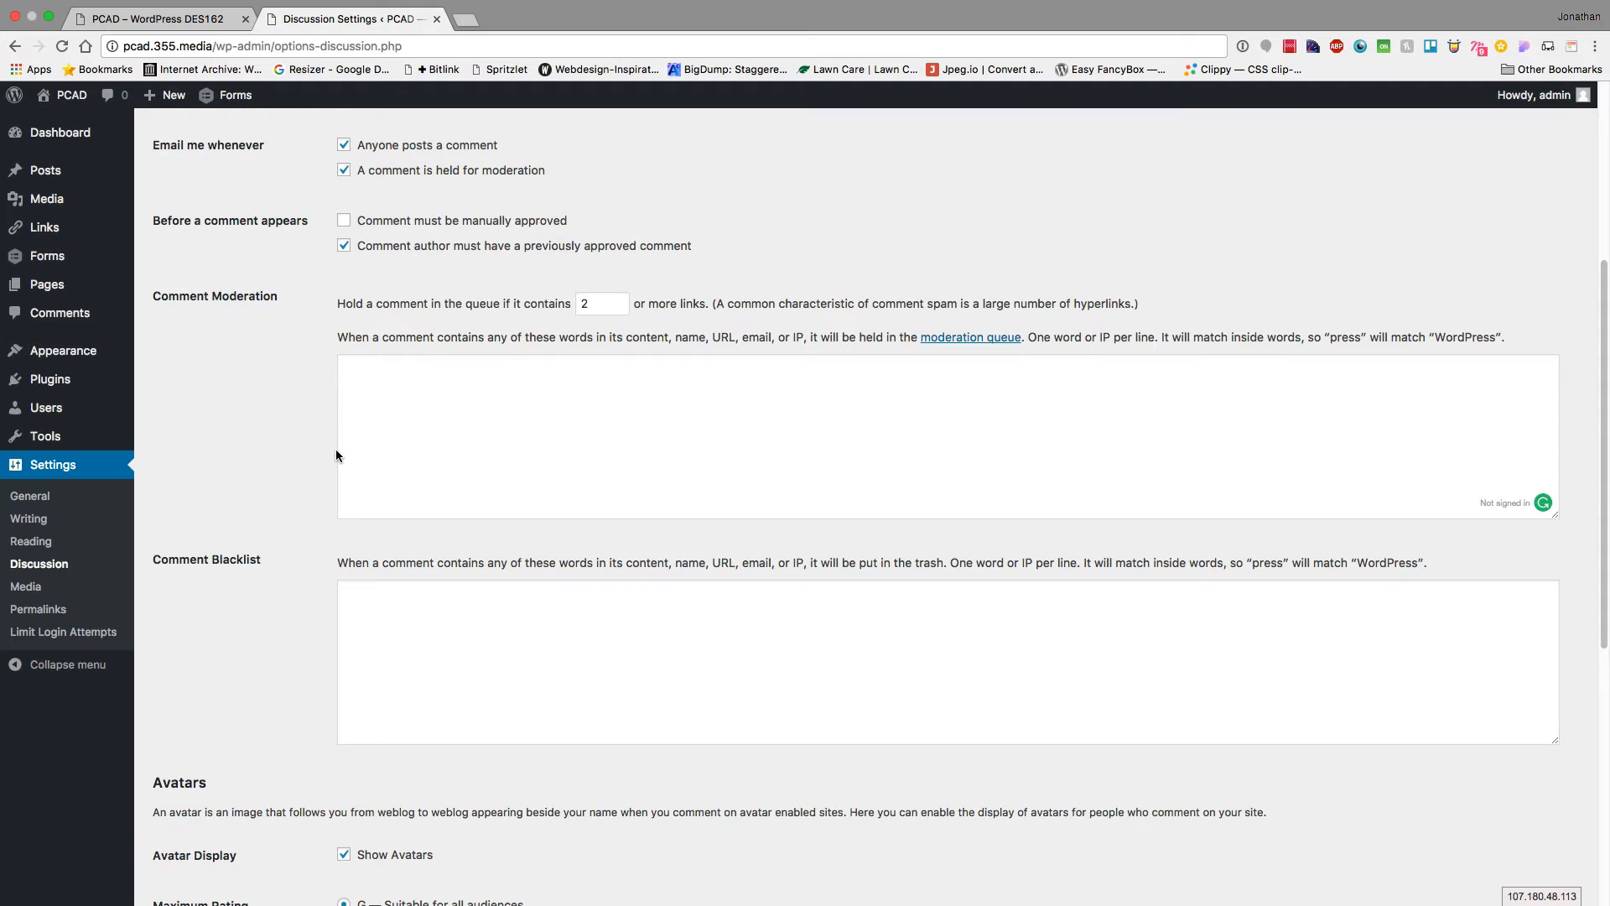
pyautogui.click(414, 648)
pyautogui.scroll(-3, 192, 505)
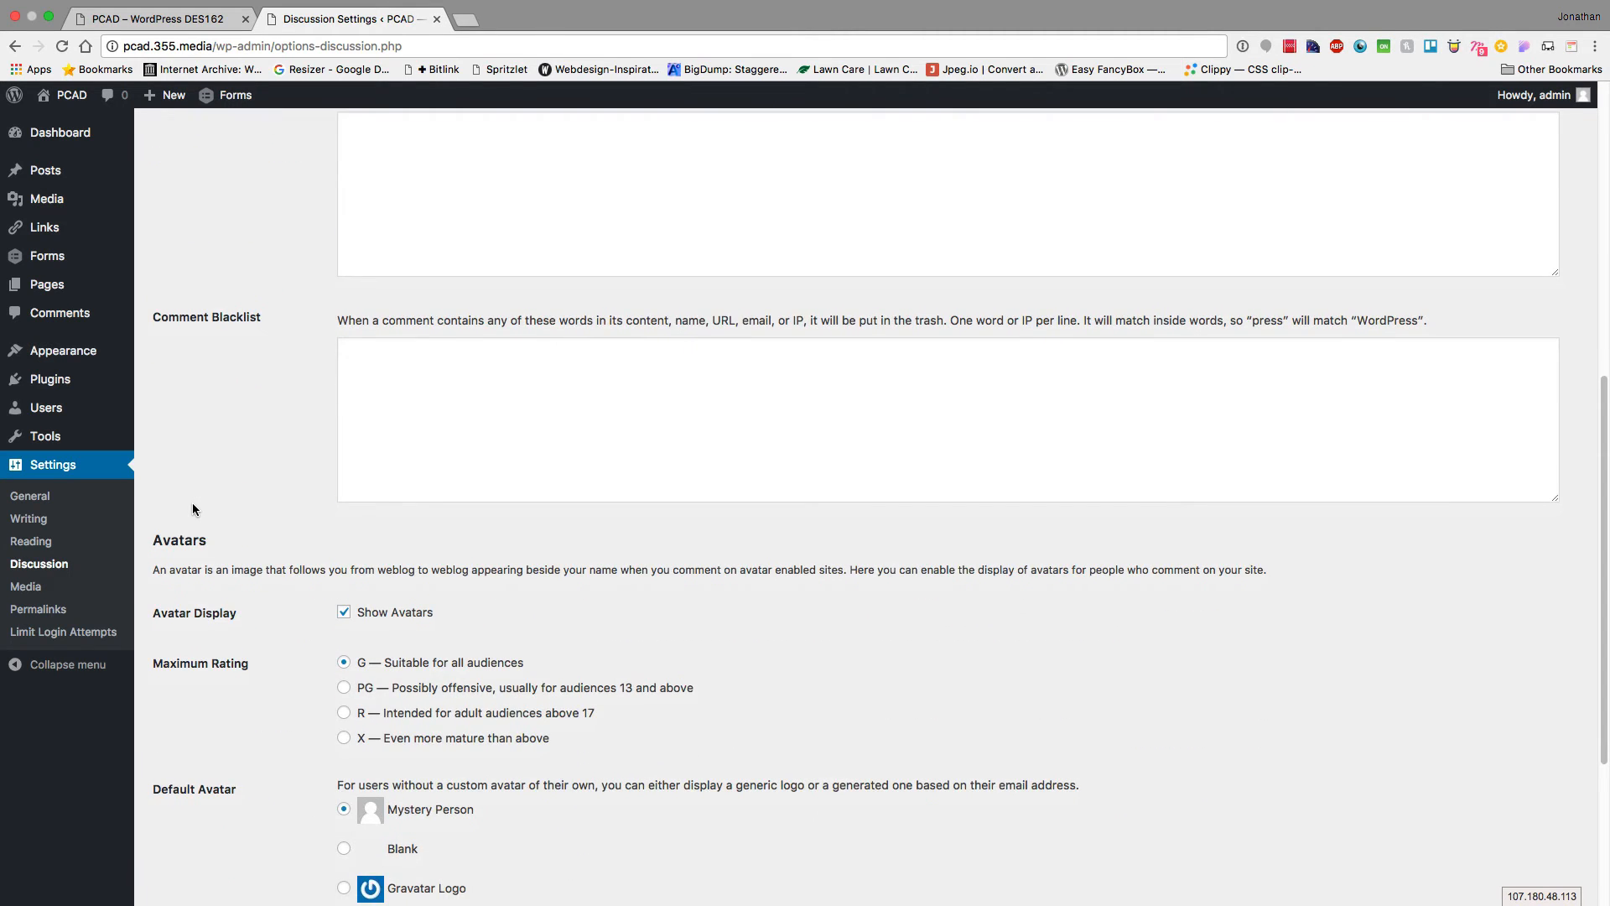
pyautogui.click(353, 348)
pyautogui.scroll(-4, 307, 384)
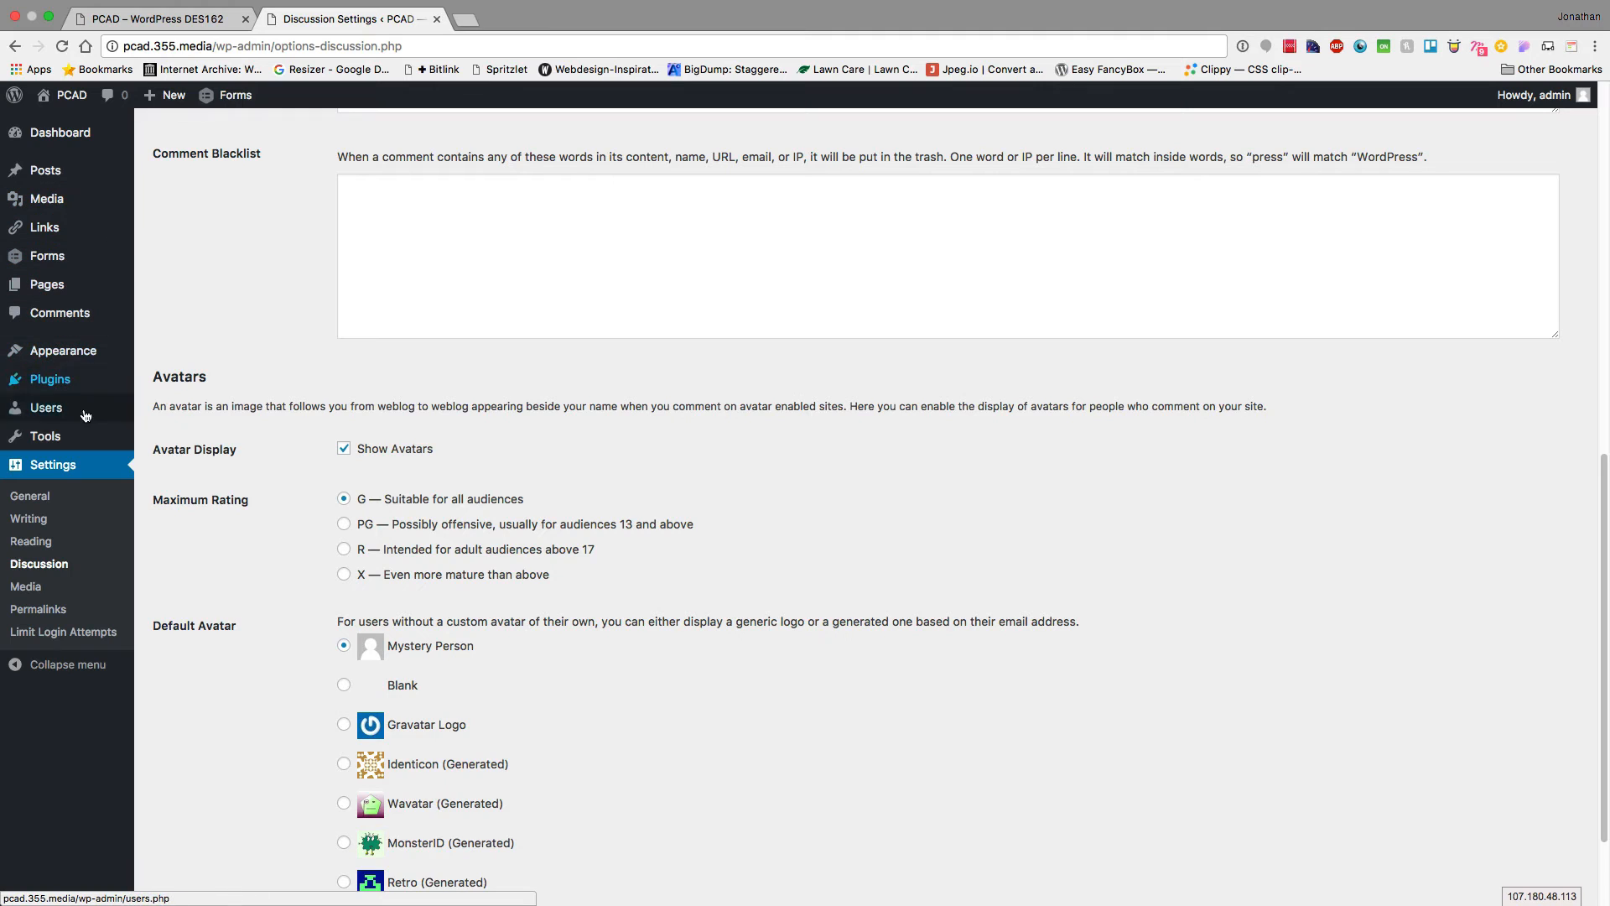
pyautogui.moveTo(86, 416)
pyautogui.keyDown('super'); pyautogui.click(59, 313); pyautogui.keyUp('super')
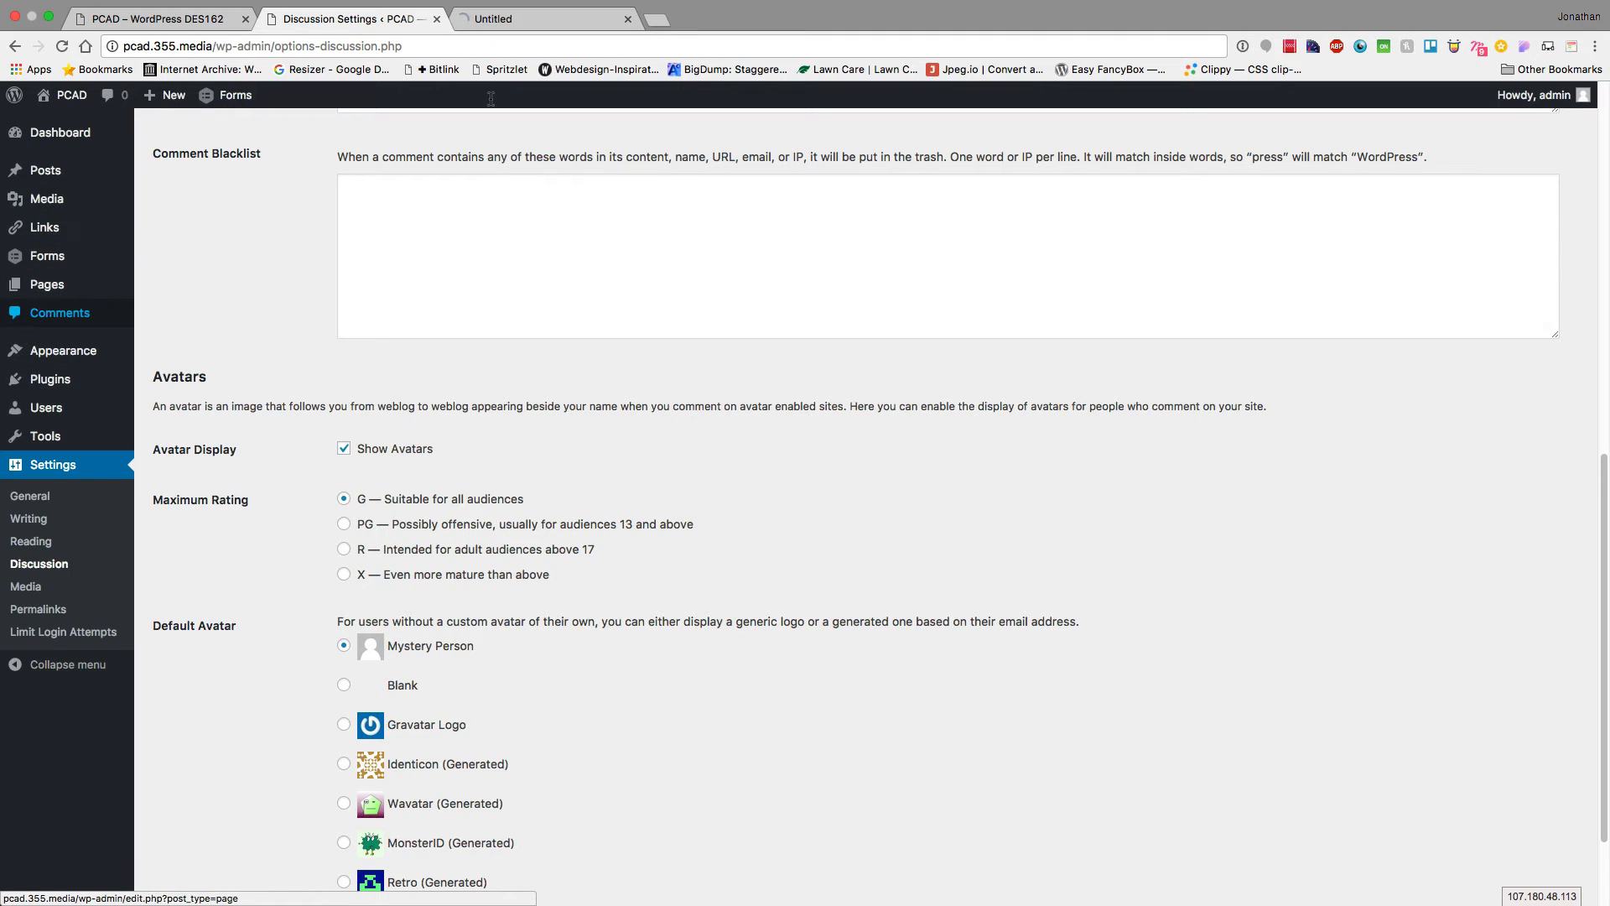
# Review both comments in the Comments tab, glance at Discussion Settings, then view the PCAD homepage
pyautogui.click(496, 29)
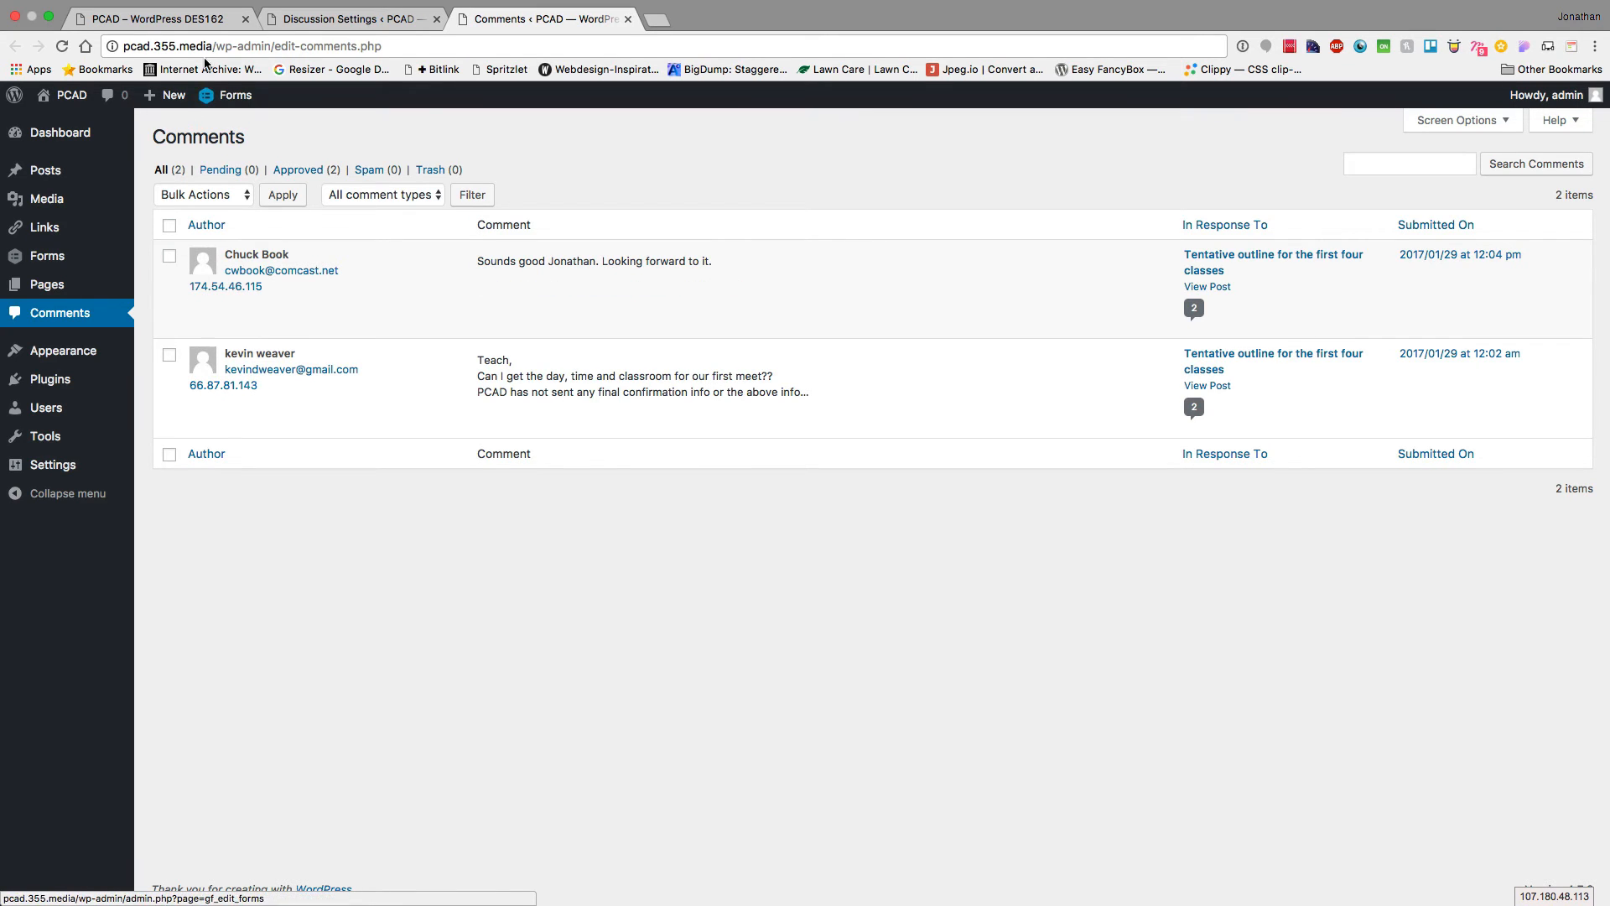
pyautogui.click(347, 19)
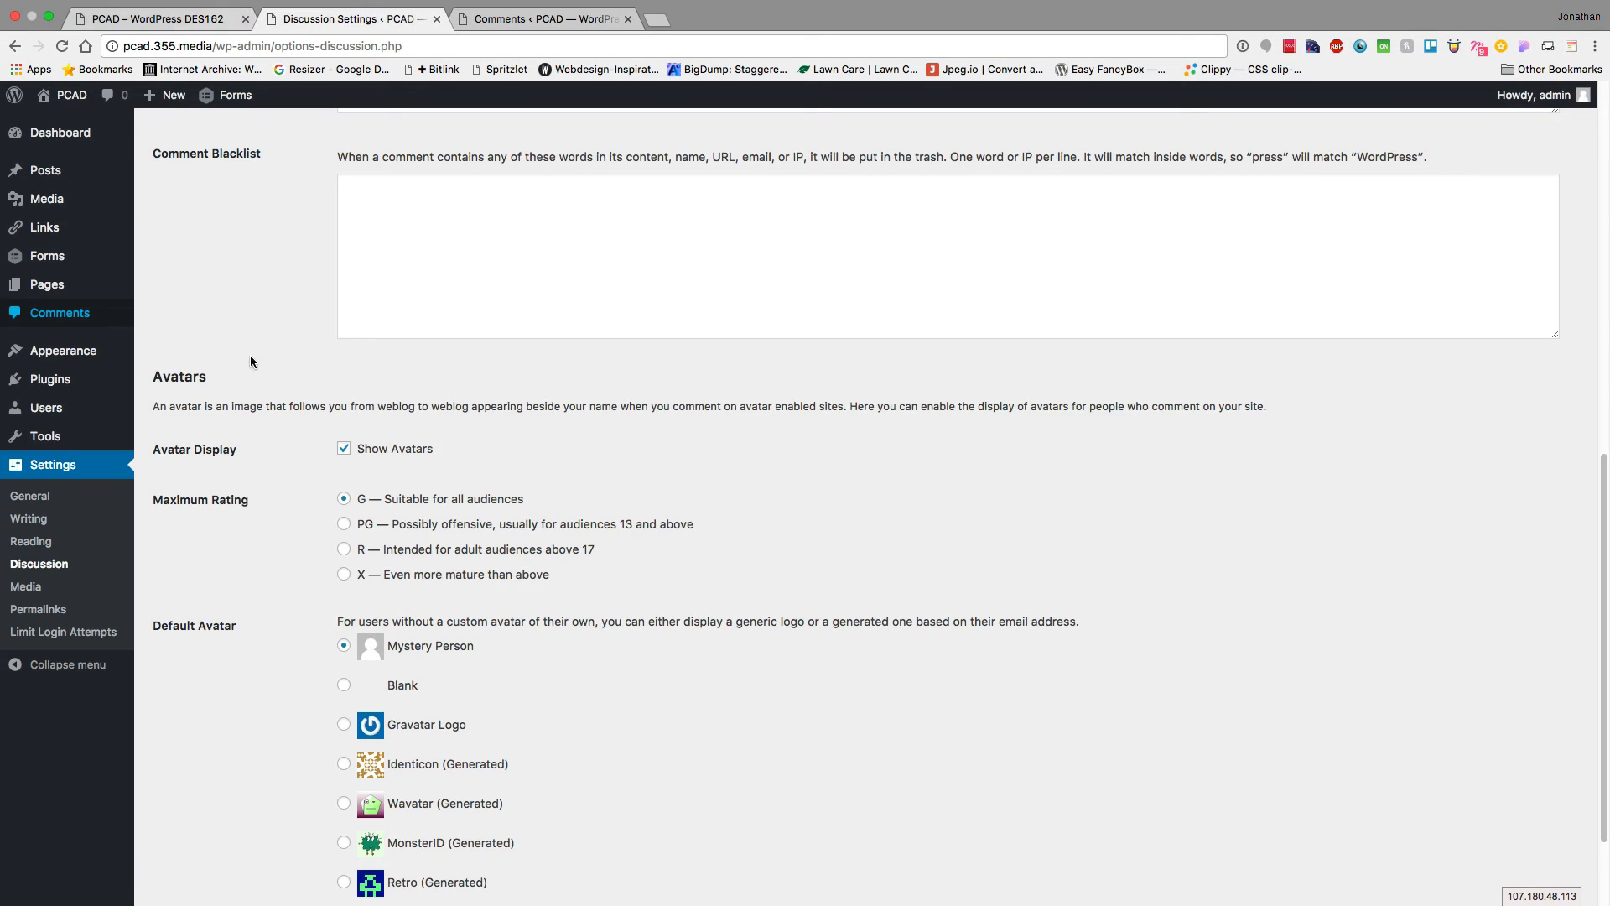
pyautogui.scroll(-3, 285, 491)
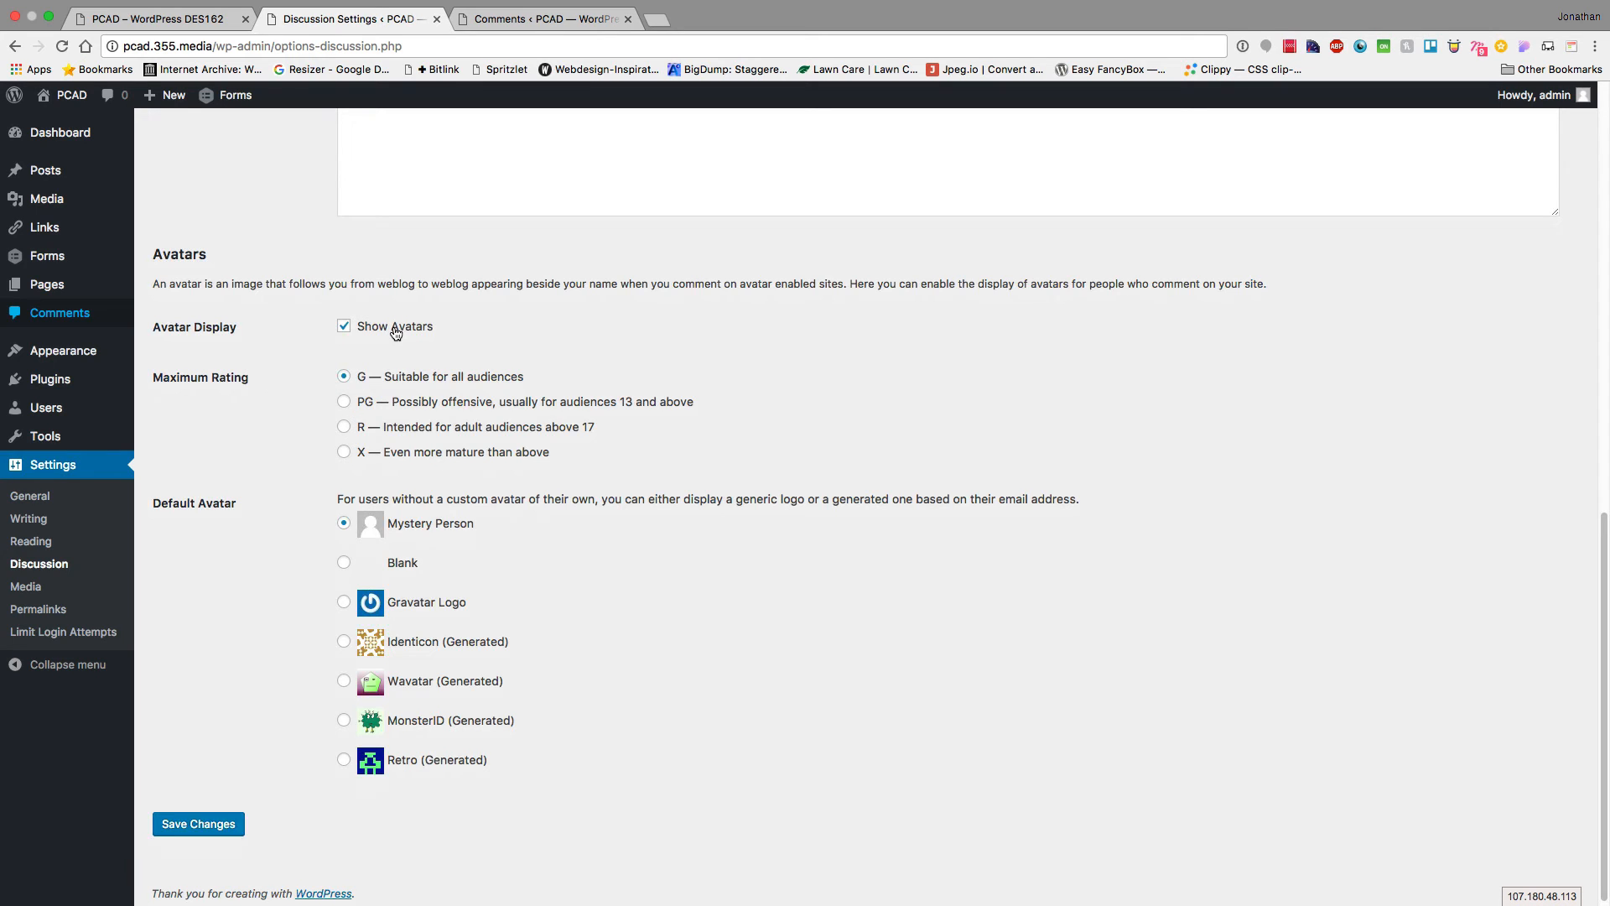
pyautogui.click(160, 19)
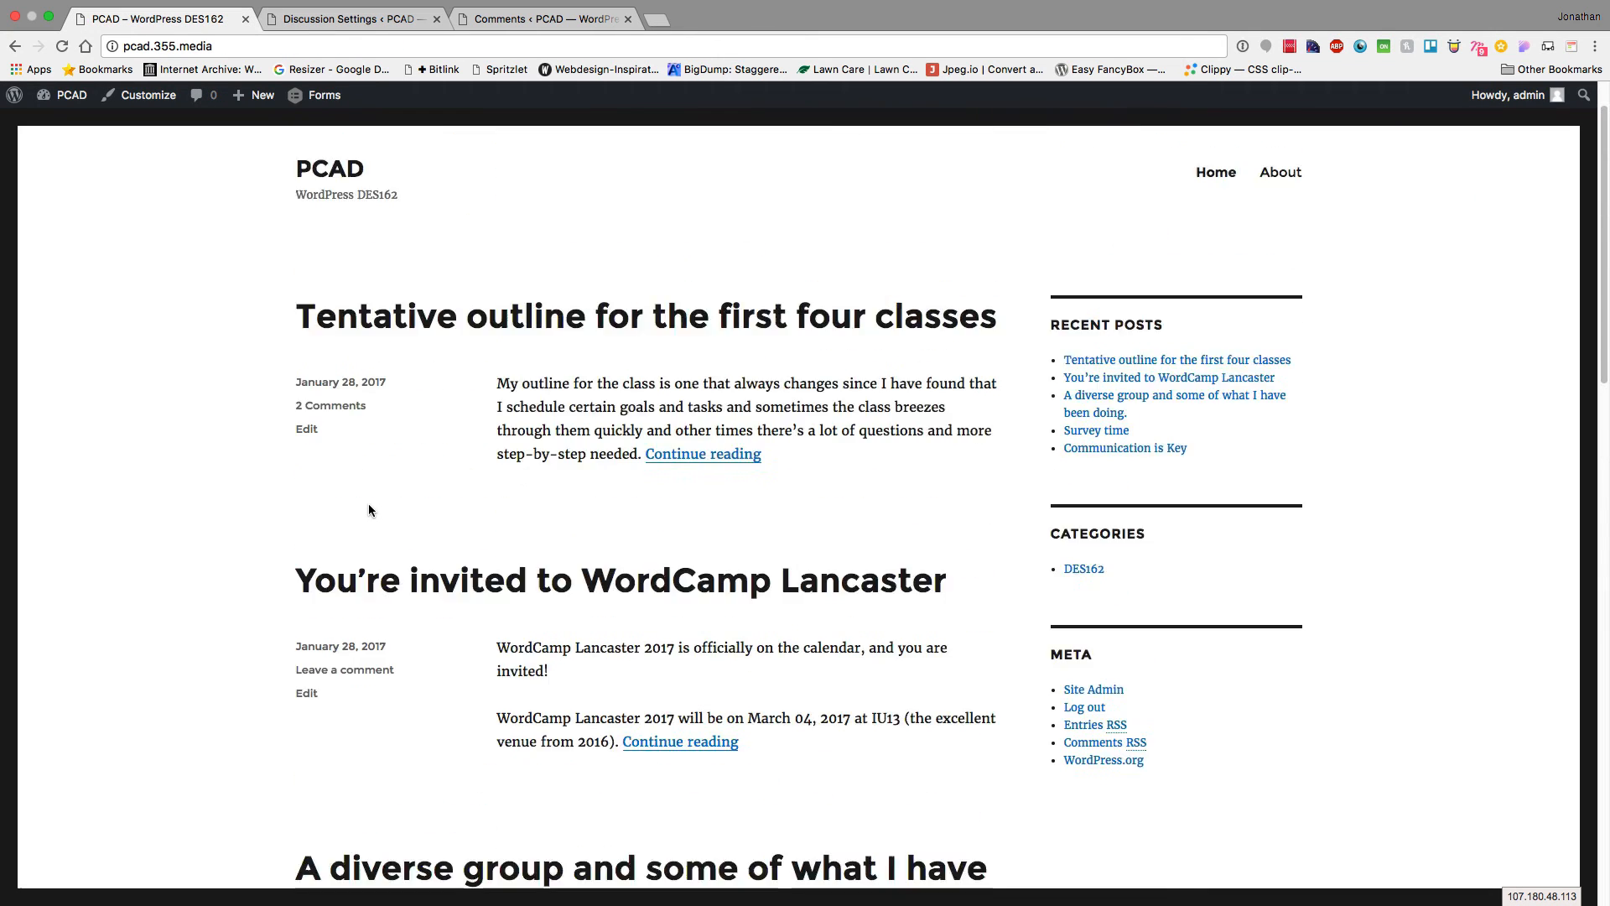
# Open the 'Tentative outline for the first four classes' post to see its comment avatars, then return to Discussion Settings
pyautogui.scroll(2, 369, 503)
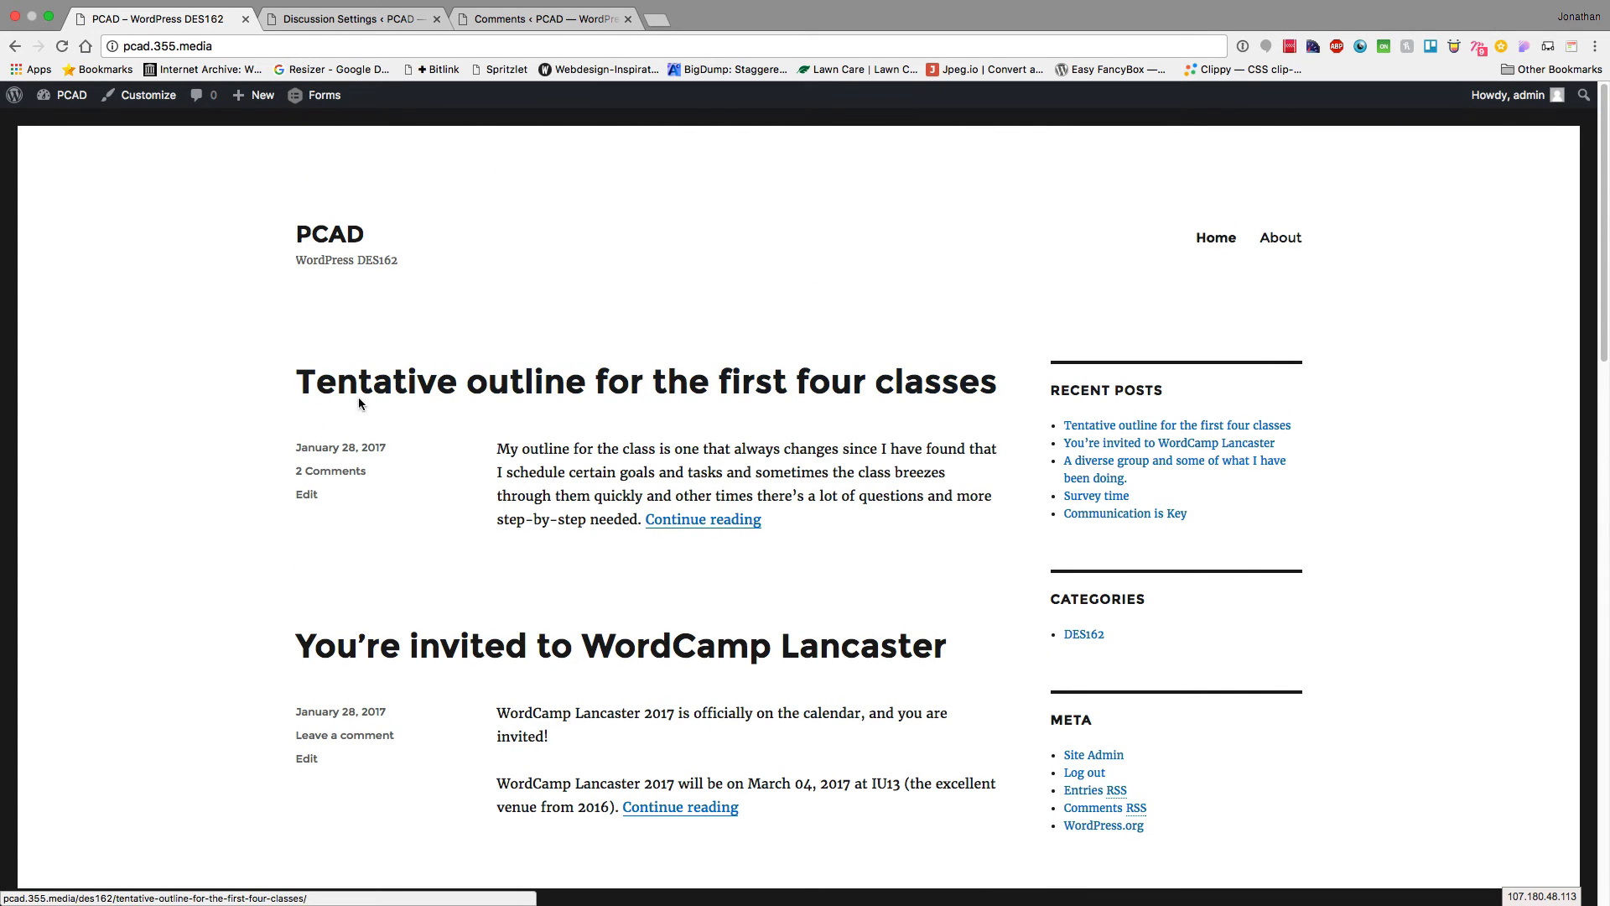
pyautogui.click(359, 399)
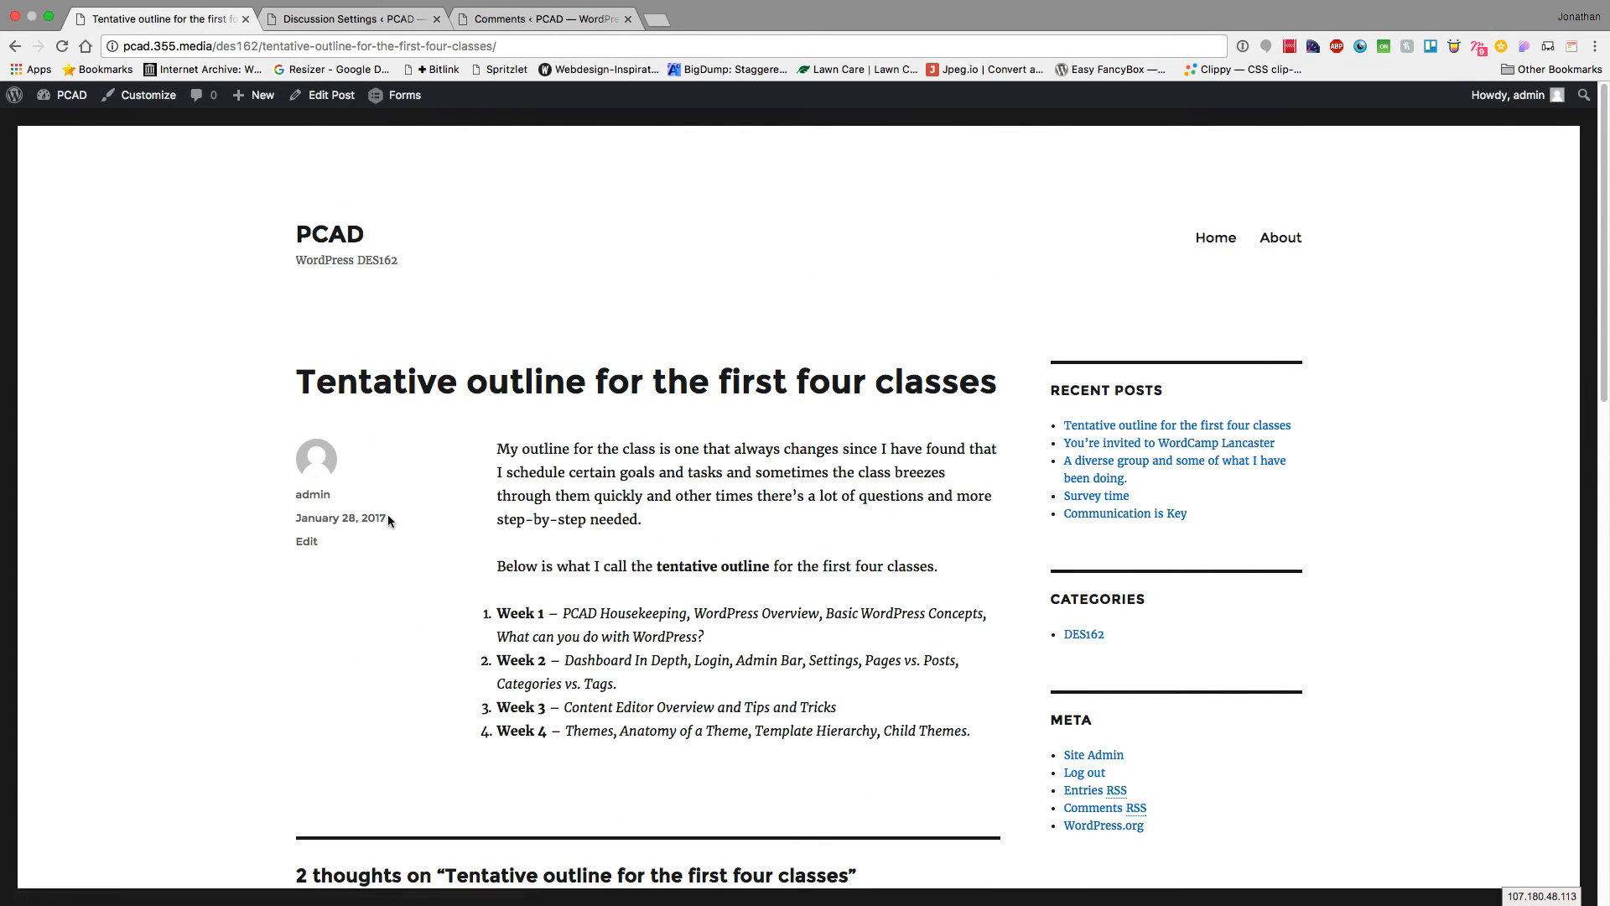
pyautogui.scroll(-7, 388, 518)
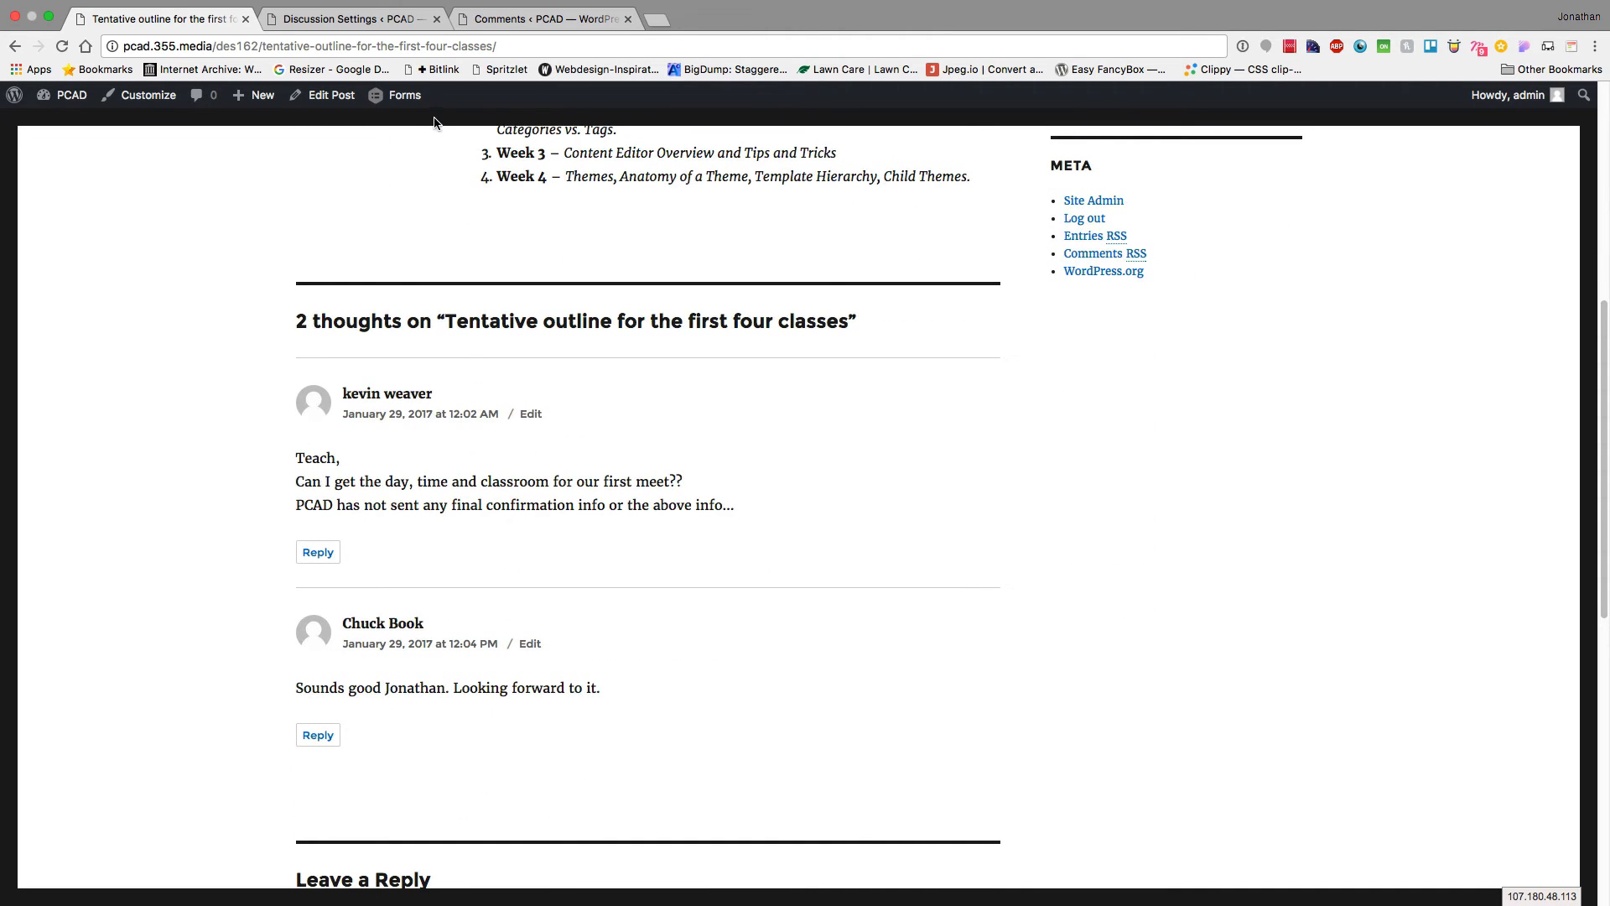
pyautogui.click(364, 26)
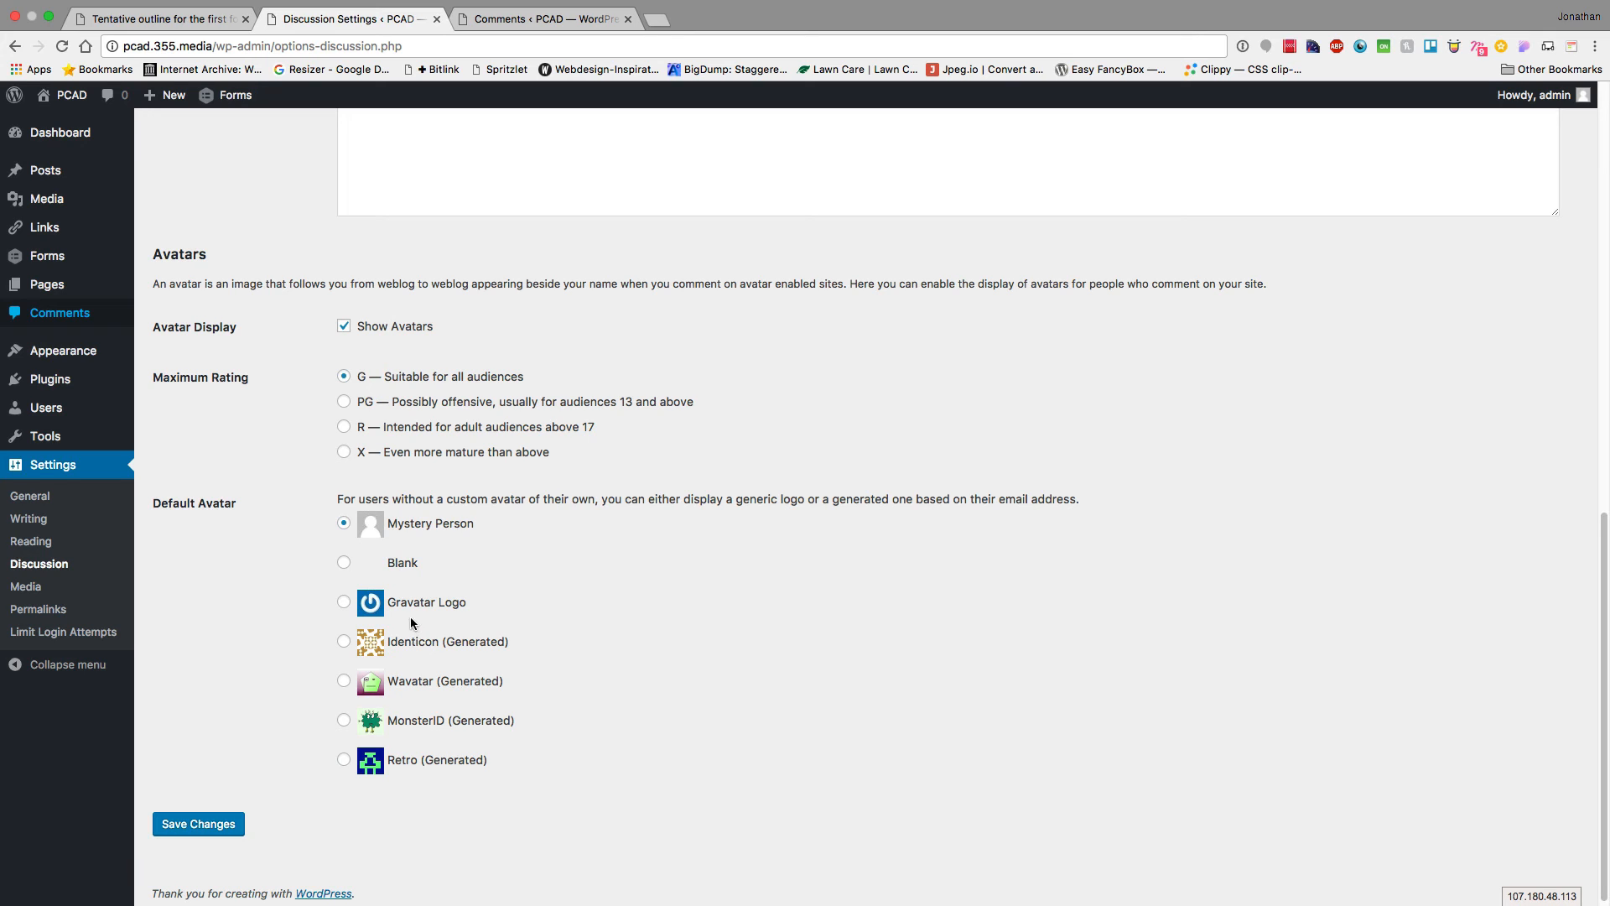
# Set the default avatar to Identicon, save, and reload the post to see the new avatars
pyautogui.click(407, 652)
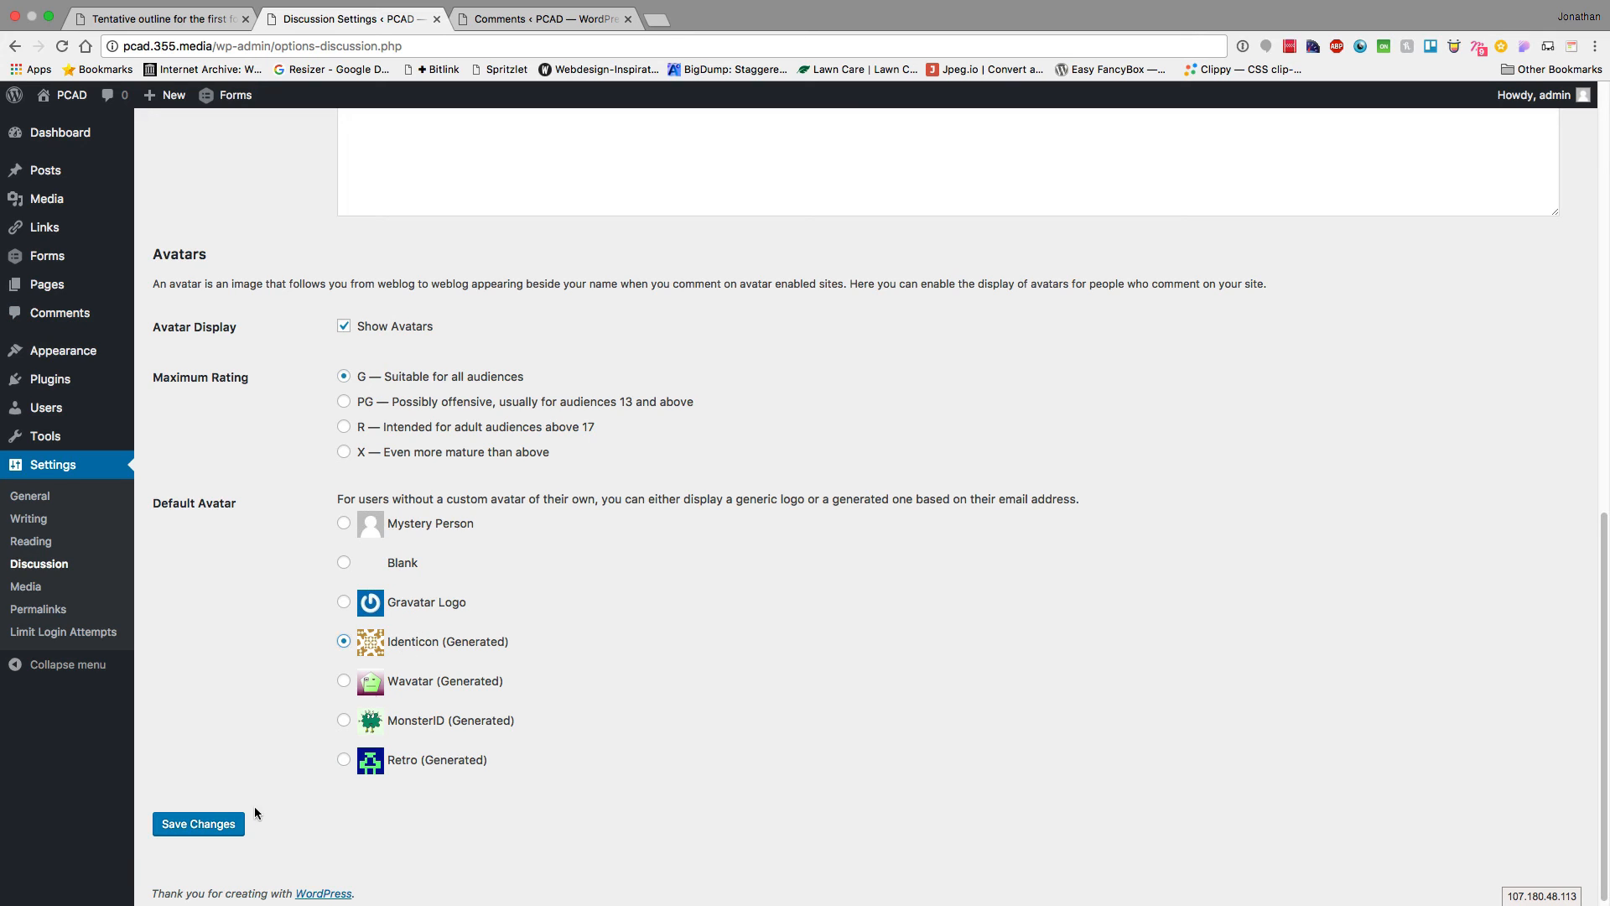
pyautogui.click(204, 825)
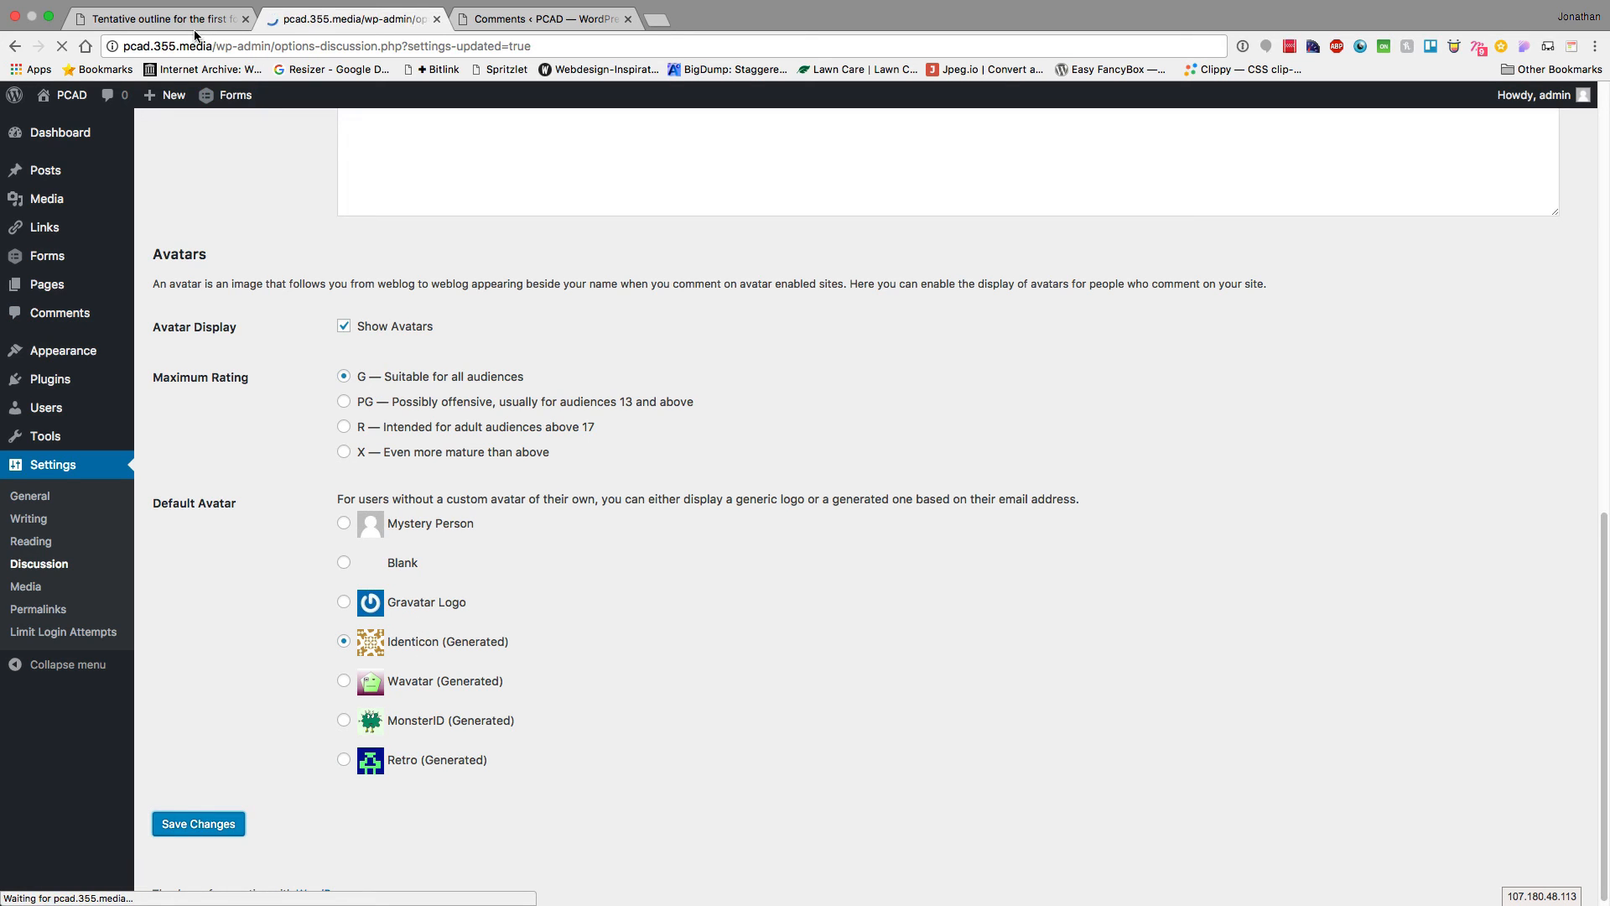
pyautogui.click(168, 20)
pyautogui.press('super+r')
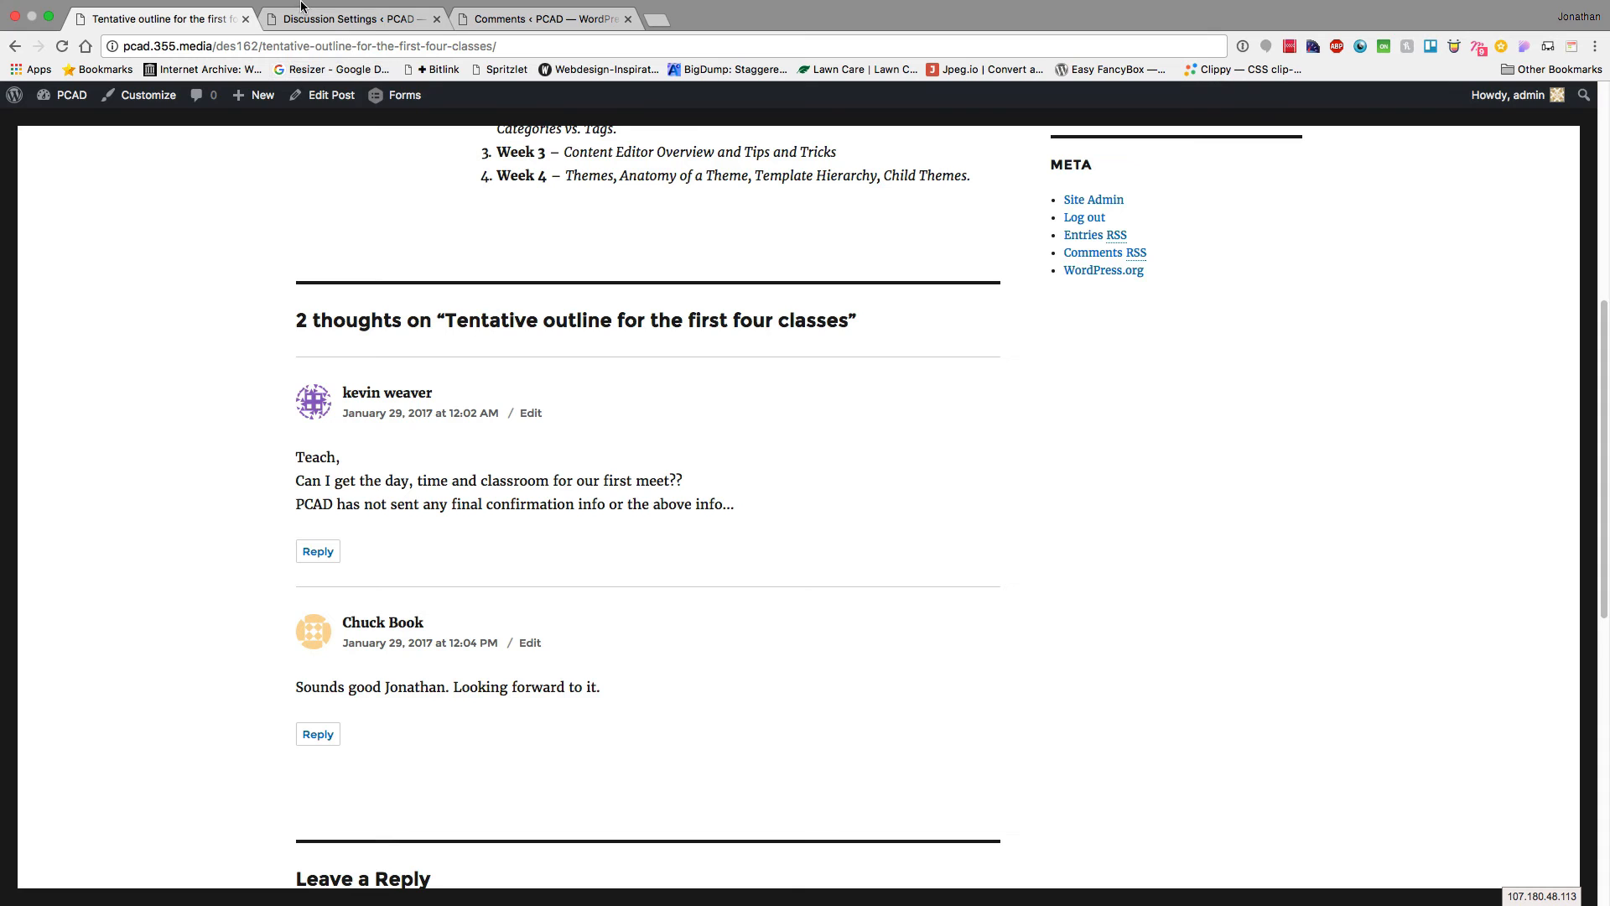
# Go to Media Settings to show the image sizes, then switch to the Keynote slides
pyautogui.click(295, 42)
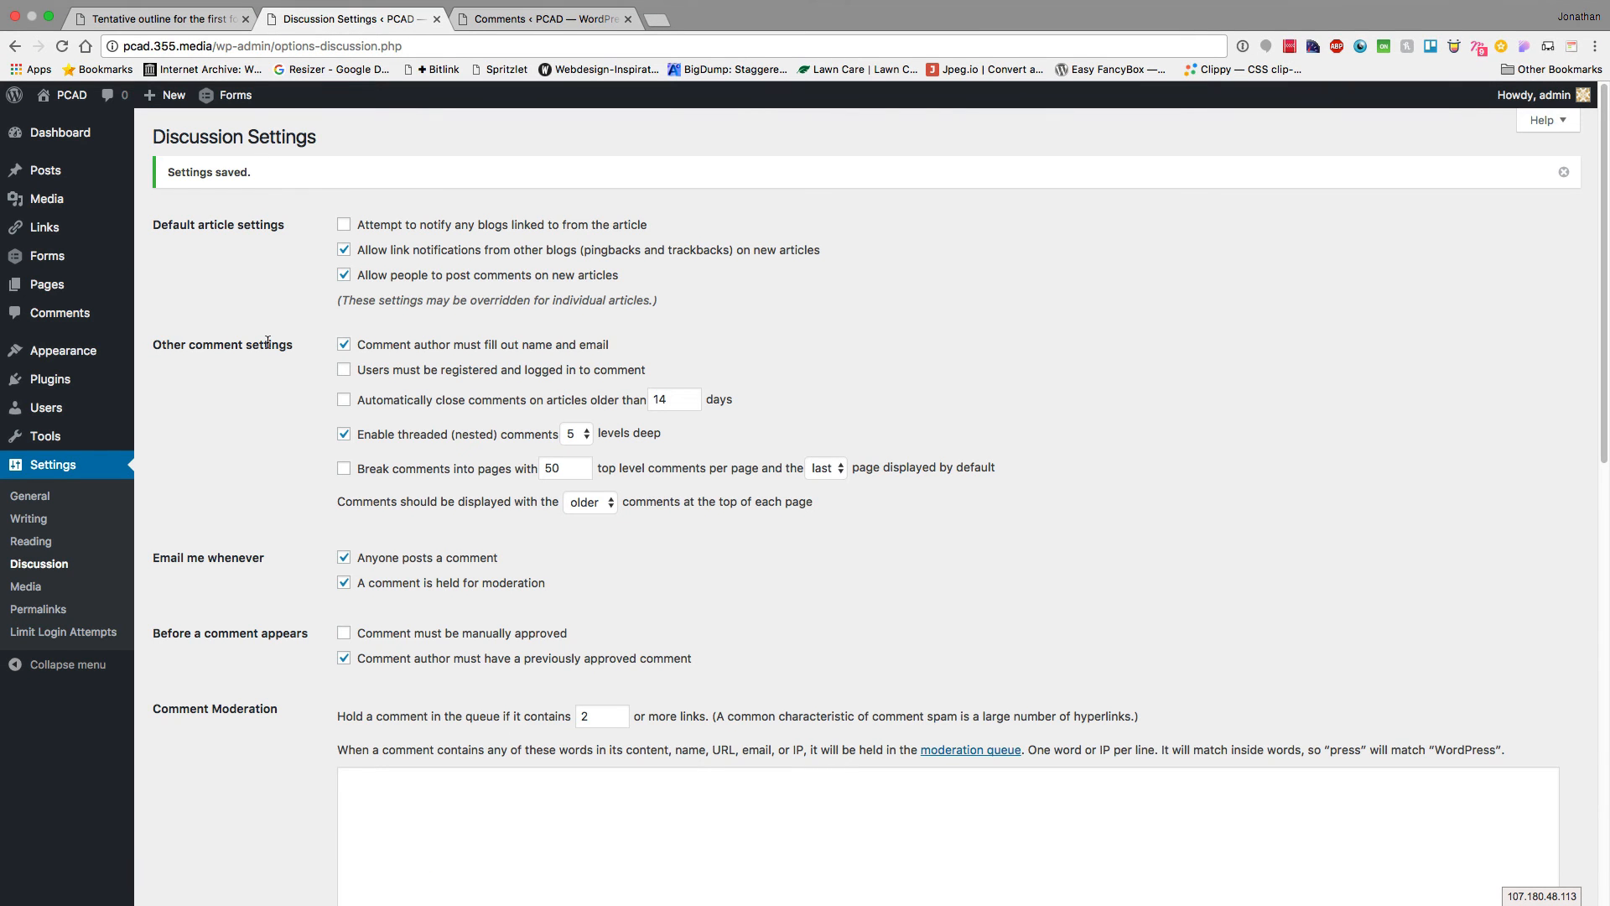
pyautogui.scroll(-6, 267, 341)
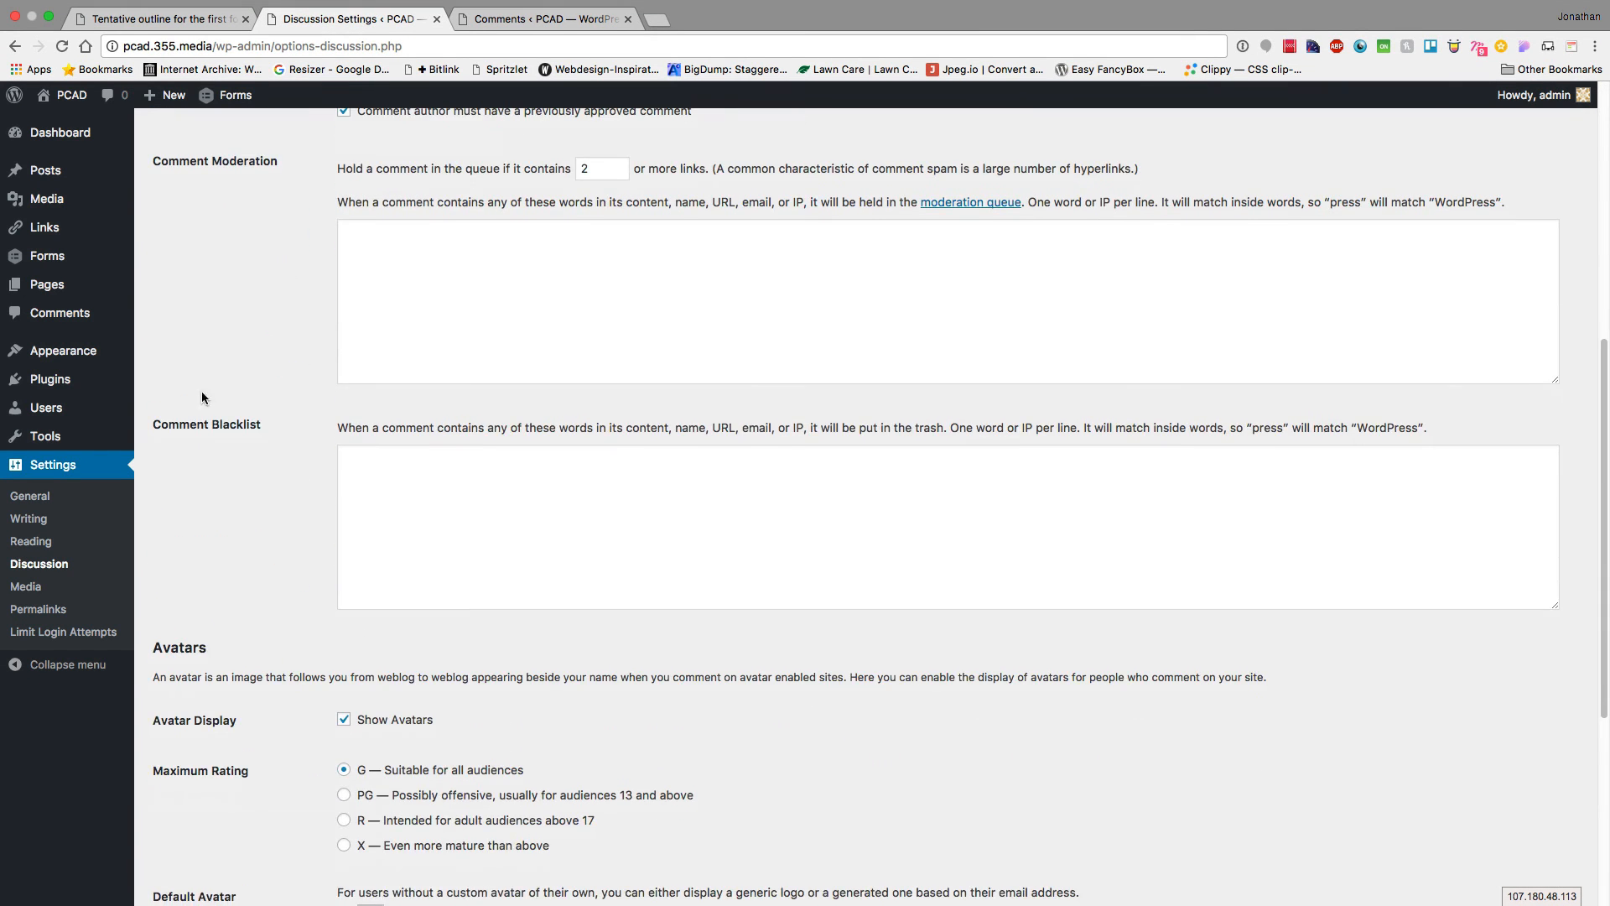
pyautogui.click(25, 591)
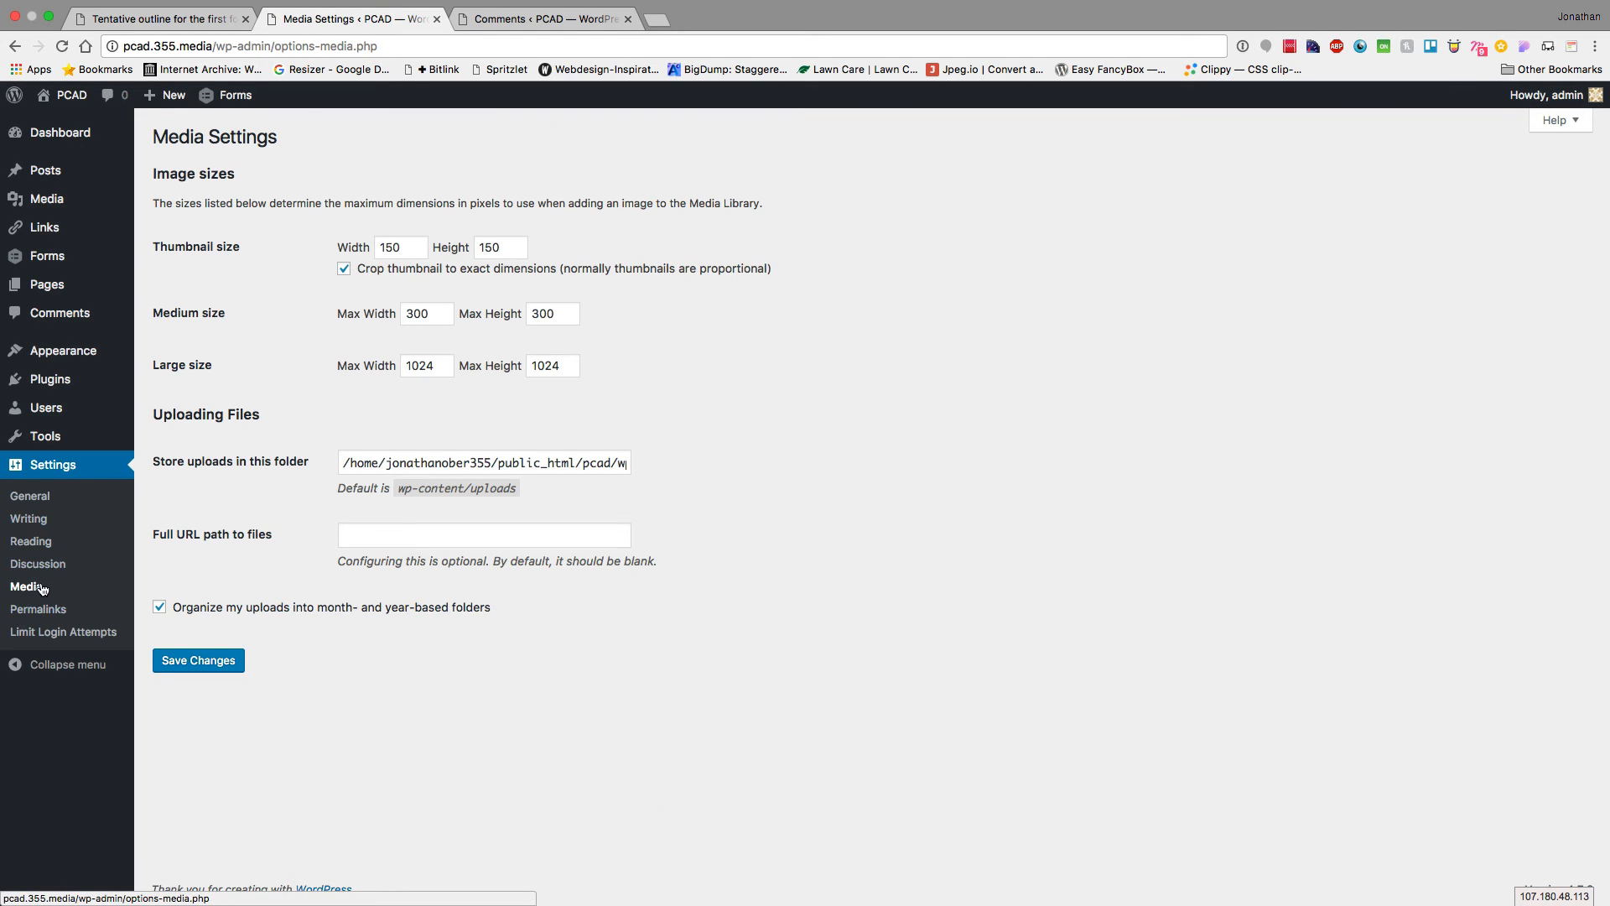
pyautogui.press('super+Tab')
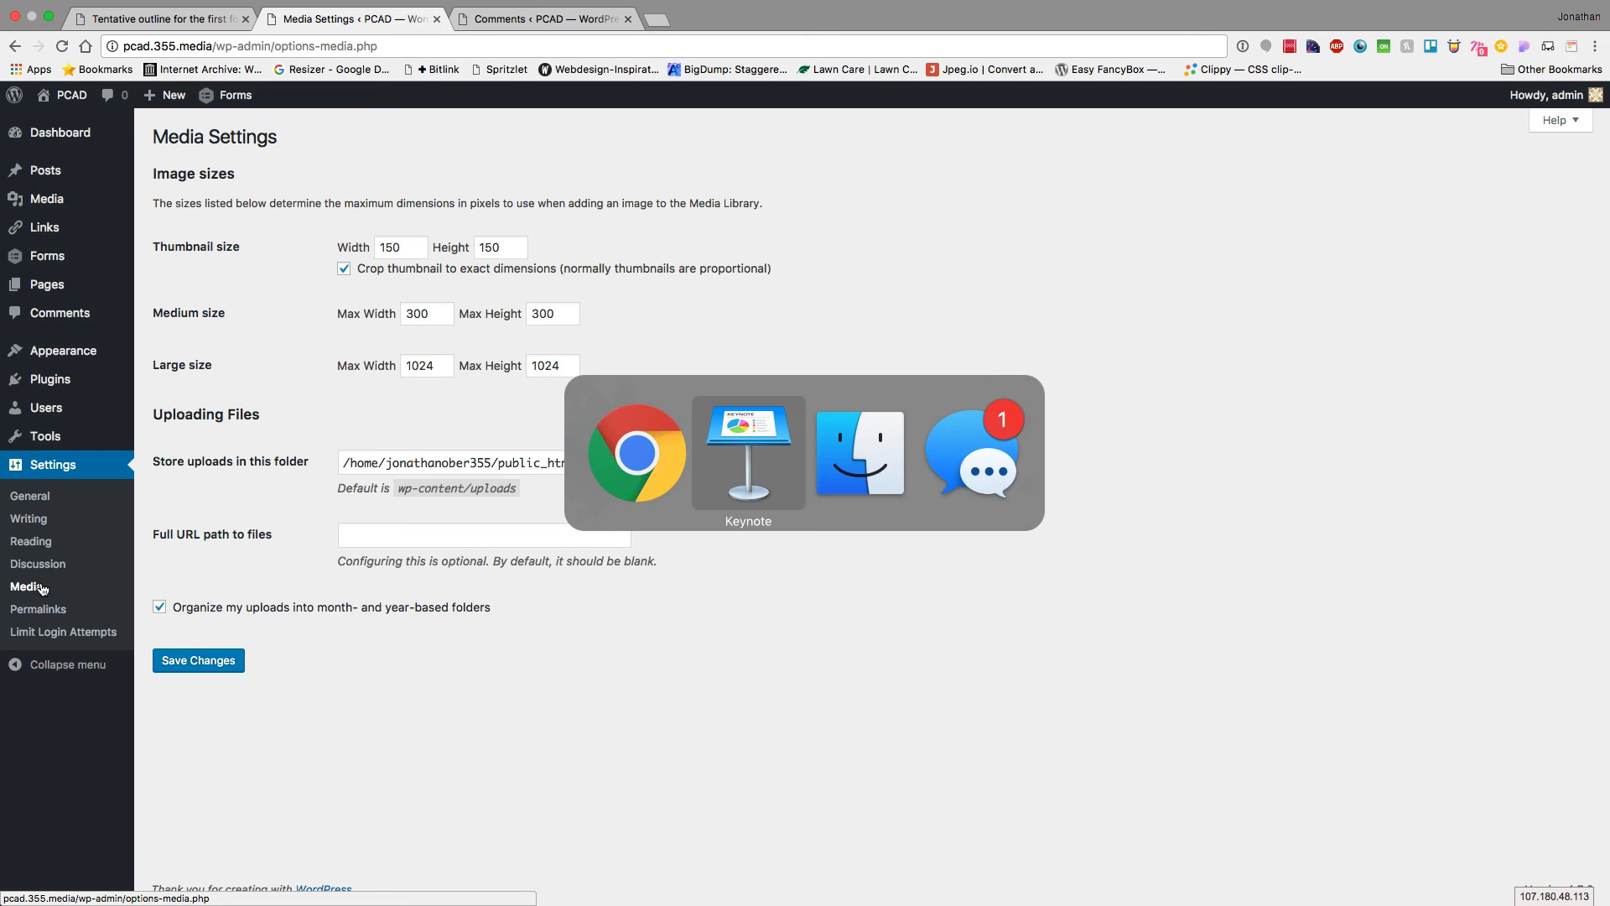
pyautogui.scroll(-20, 126, 503)
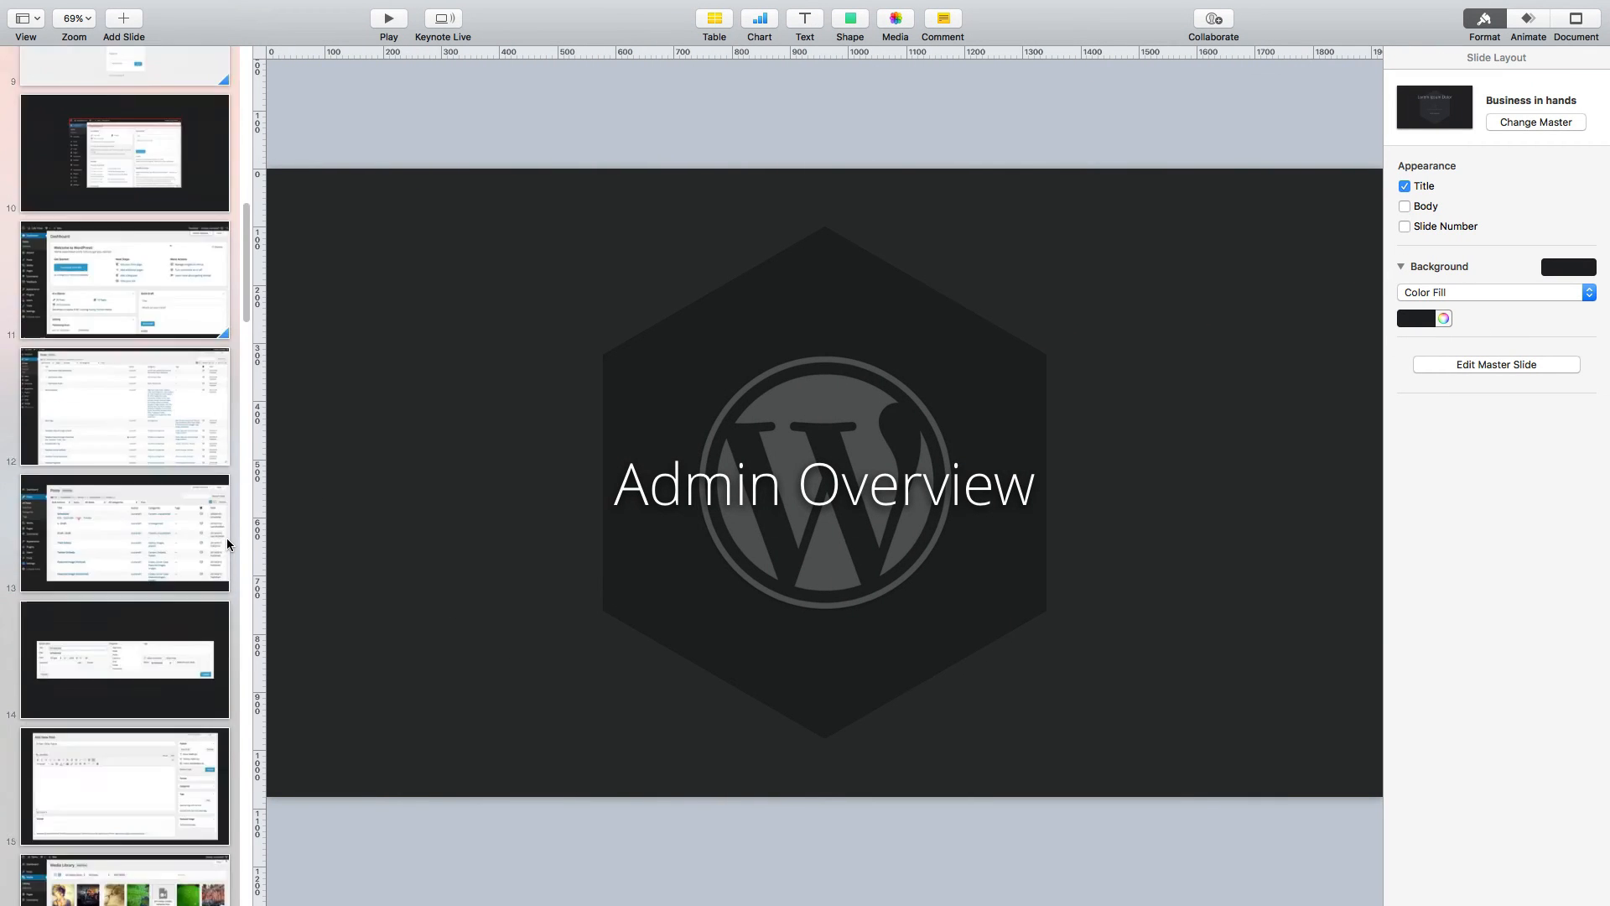
pyautogui.scroll(3, 227, 543)
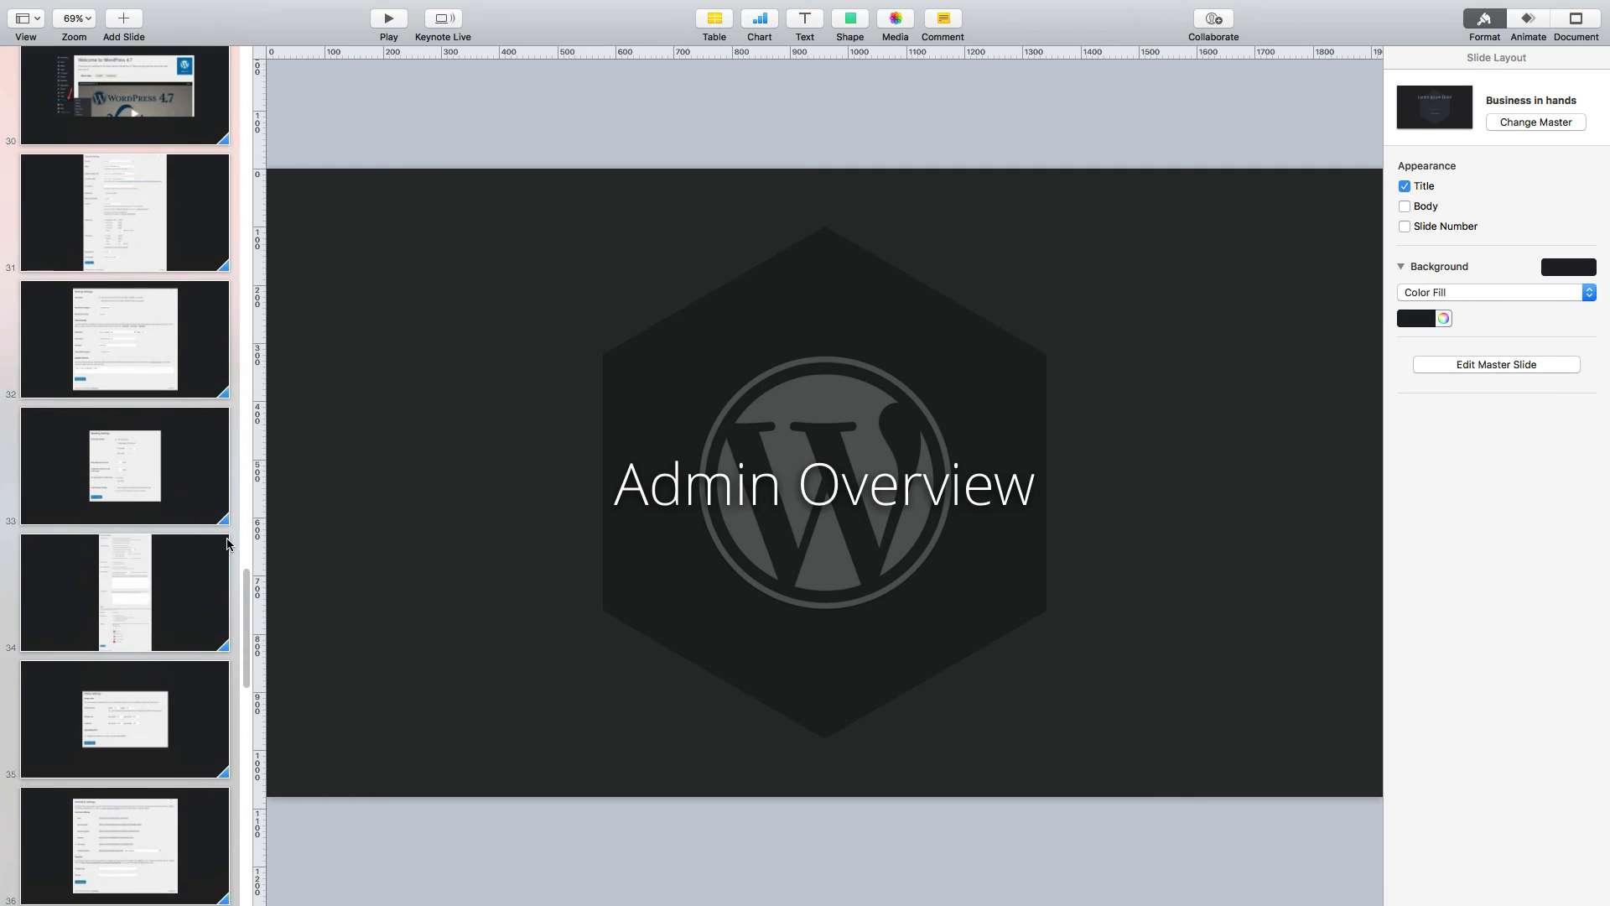
pyautogui.scroll(-5, 227, 543)
pyautogui.scroll(-5, 227, 544)
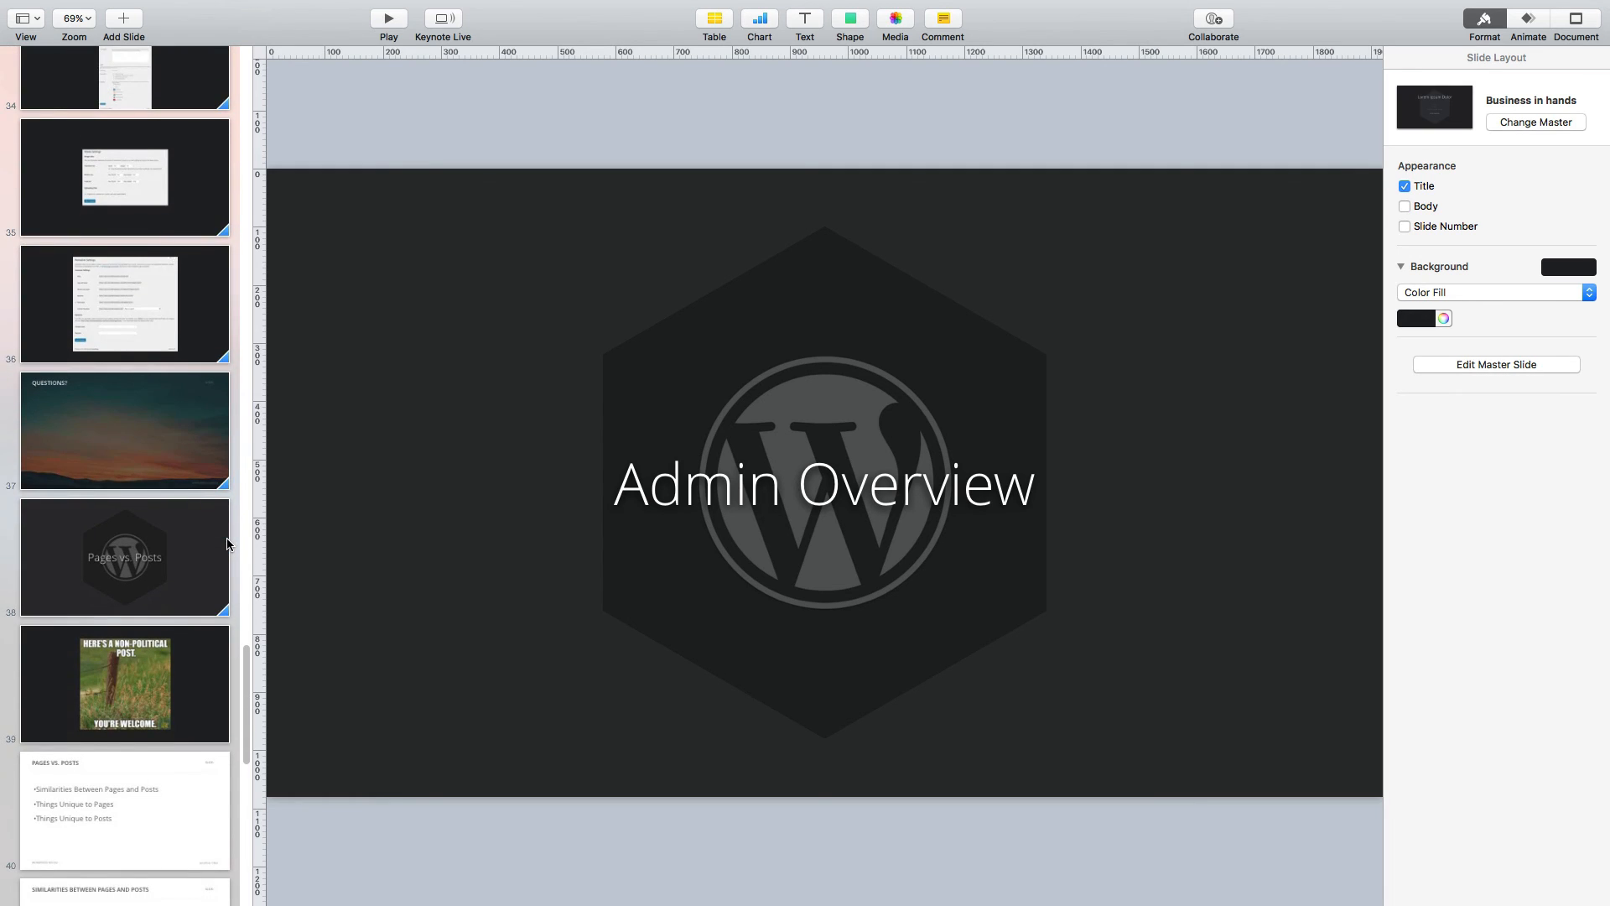
pyautogui.press('super+Tab')
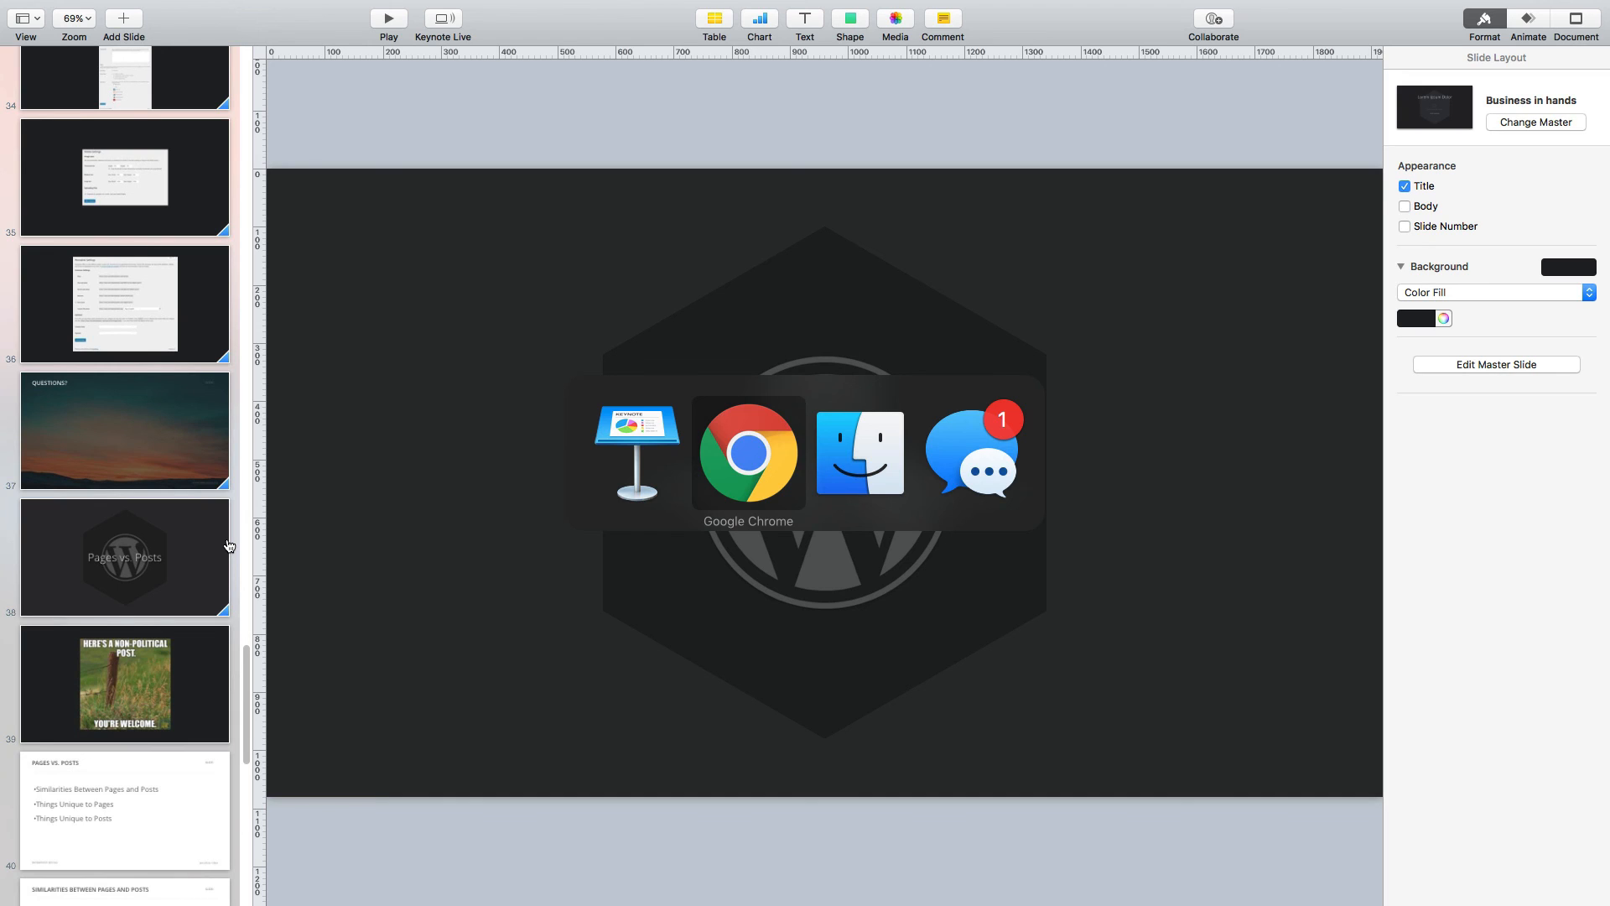
pyautogui.scroll(-5, 168, 655)
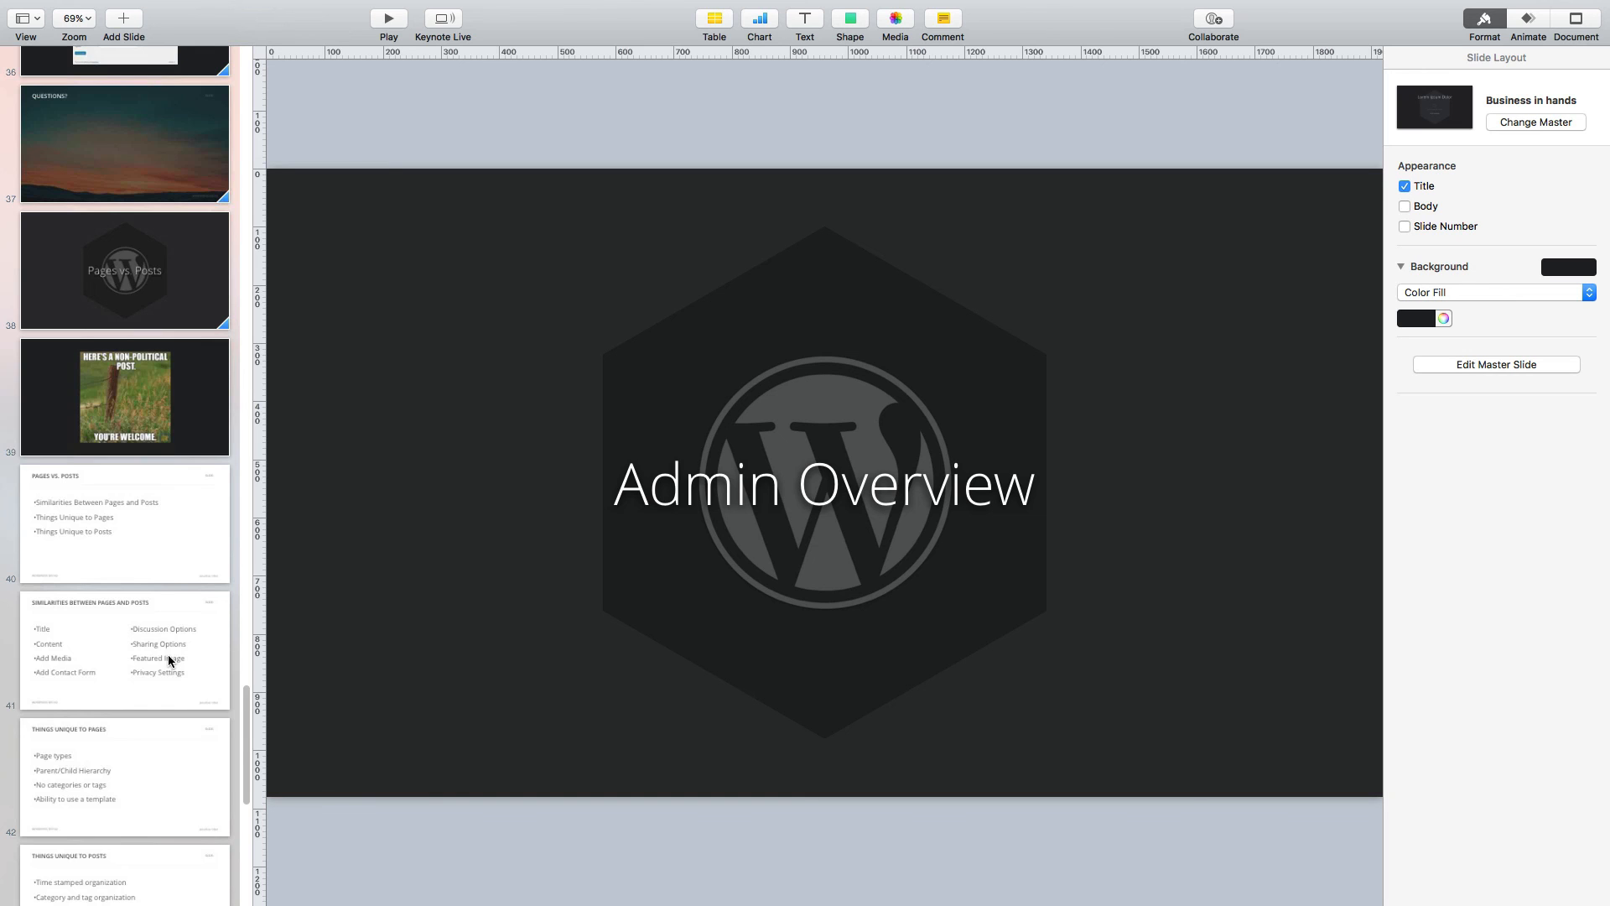
pyautogui.scroll(-5, 167, 660)
pyautogui.scroll(-6, 170, 660)
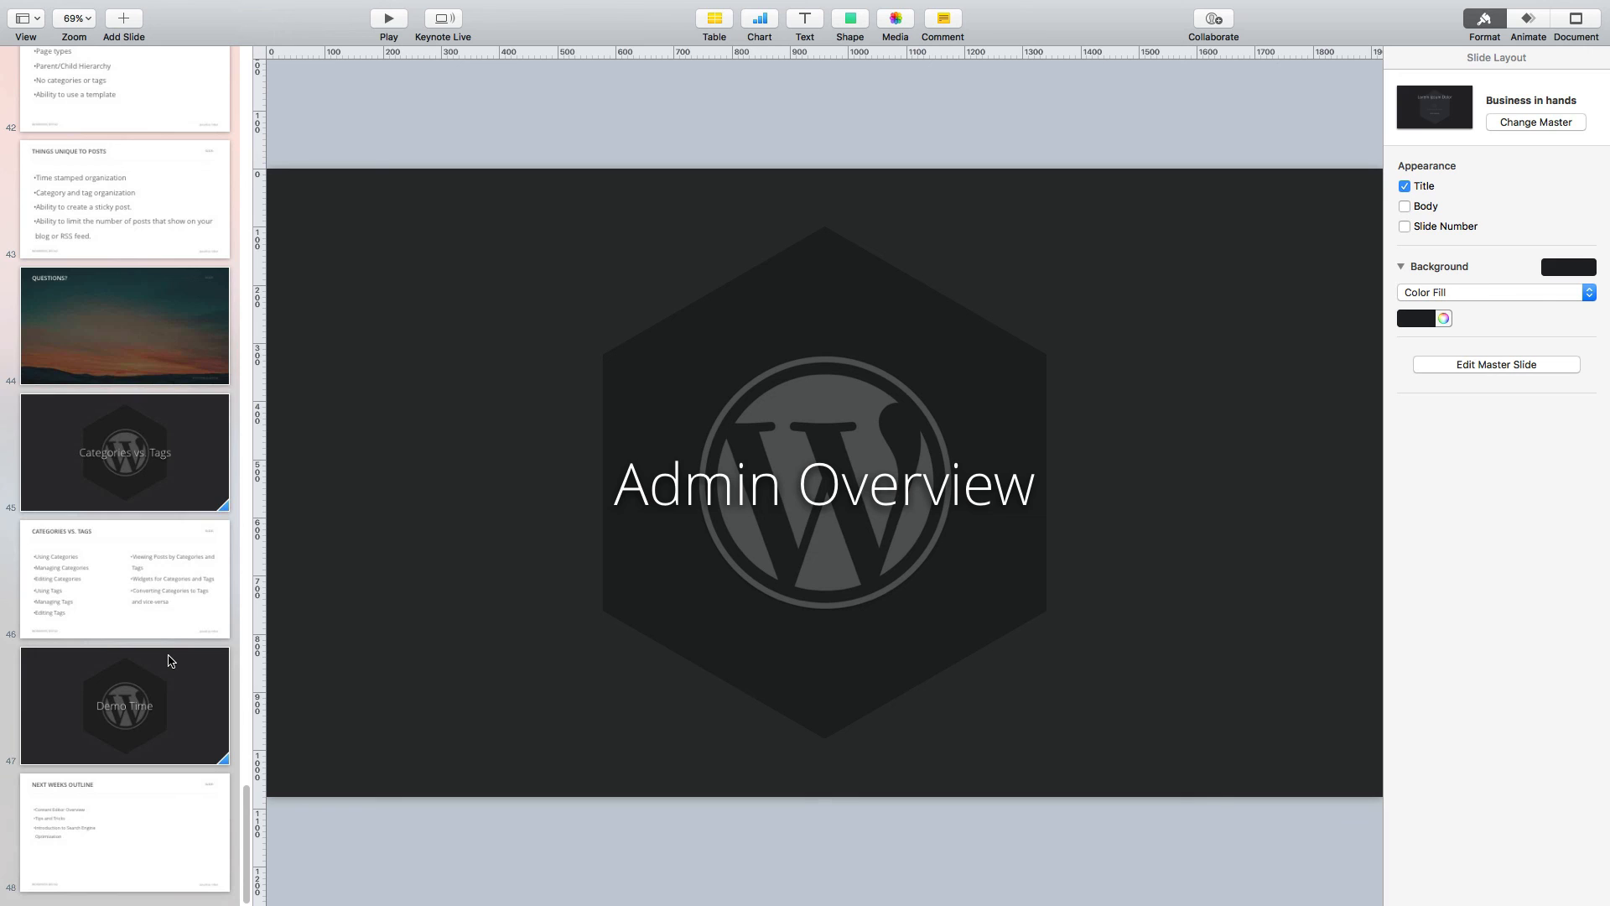
pyautogui.press('super+Tab')
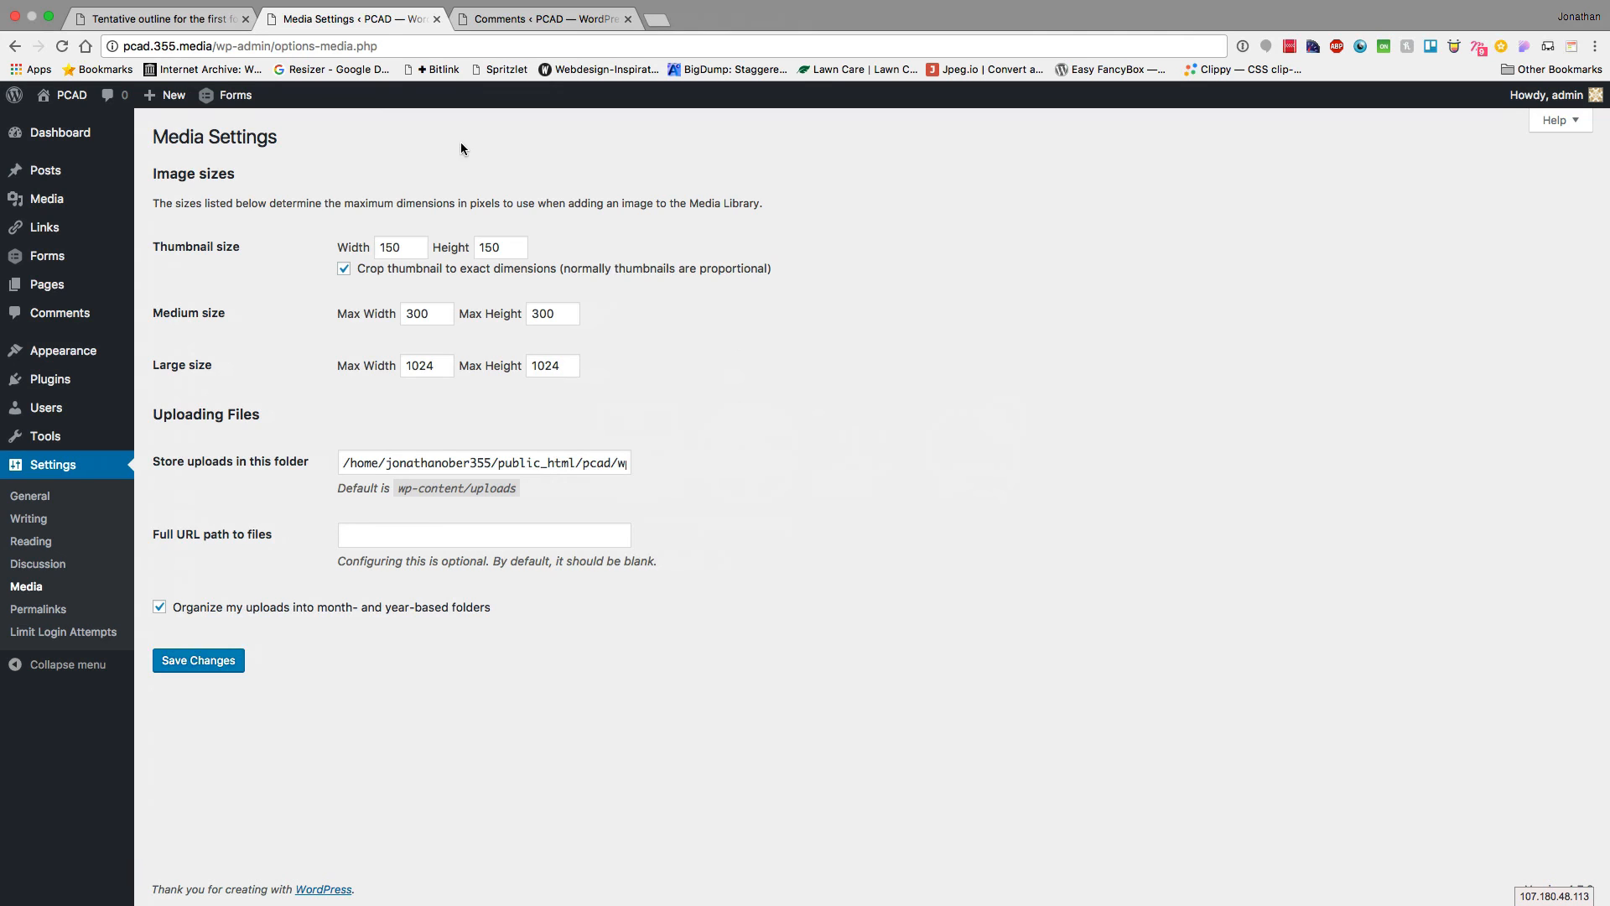
pyautogui.moveTo(992, 11)
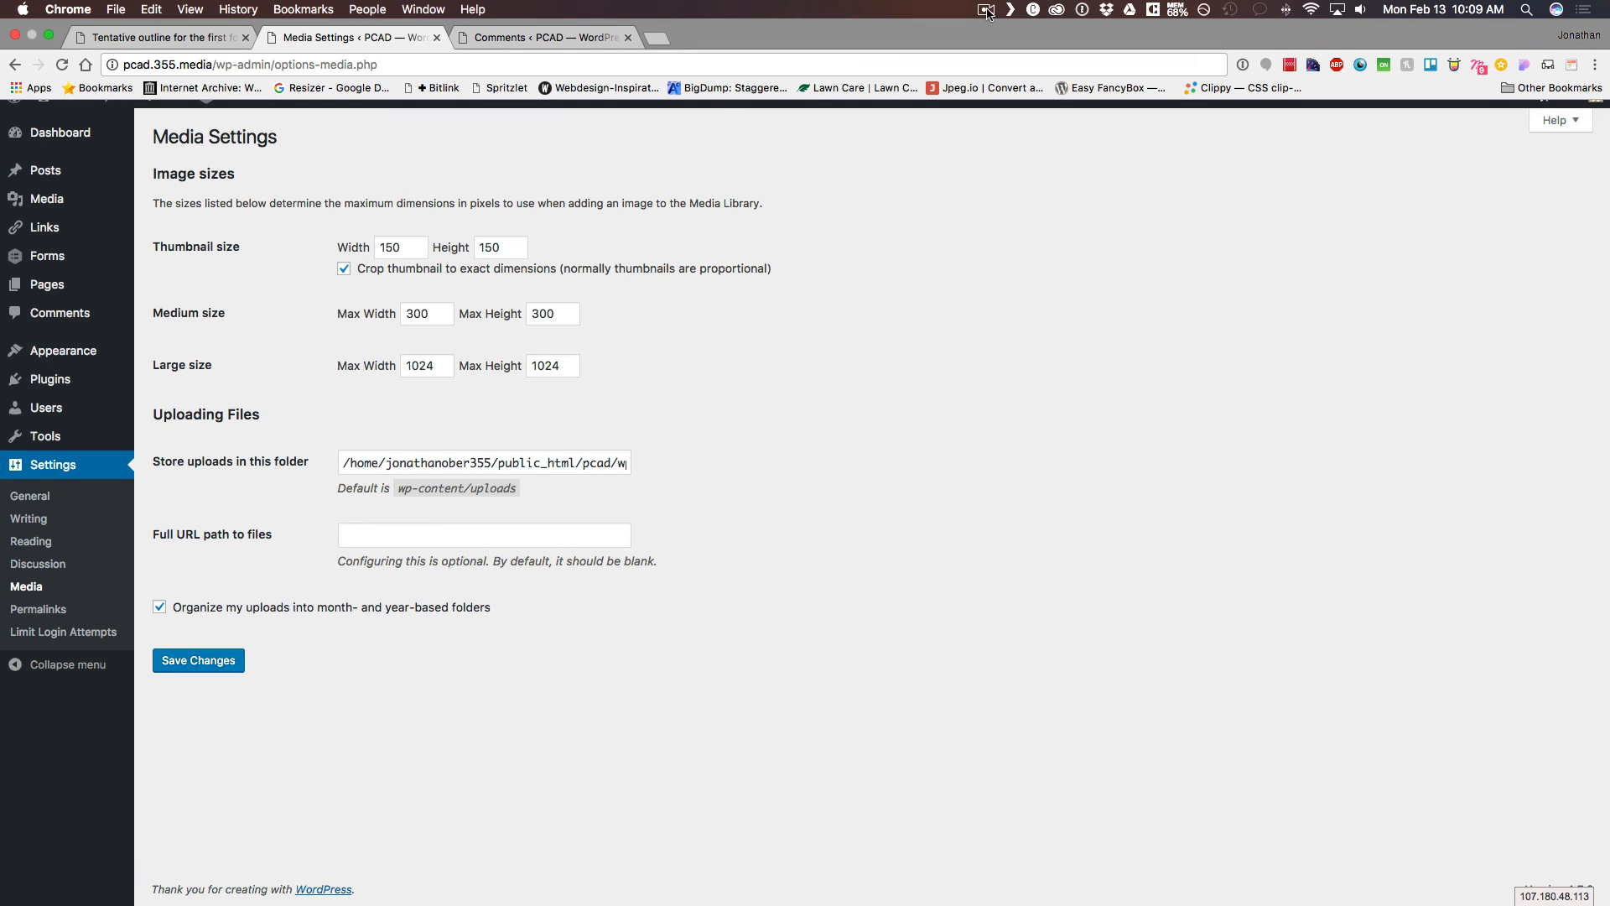